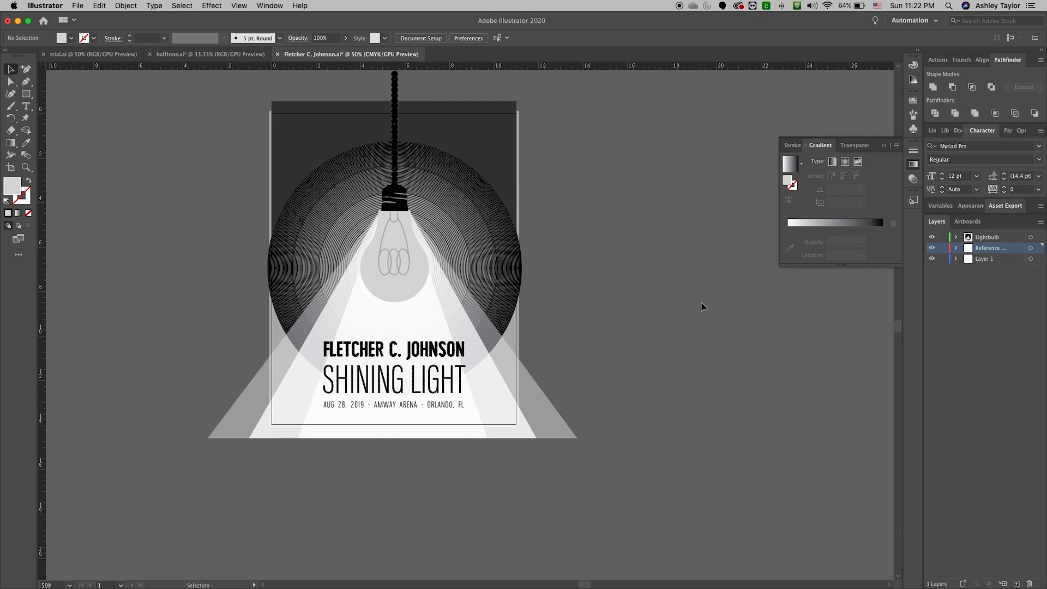
# Step: Zoom in to inspect the lightbulb poster details, then zoom back out to the whole poster
pyautogui.scroll(3, 647, 306)
pyautogui.hscroll(5, 647, 306)
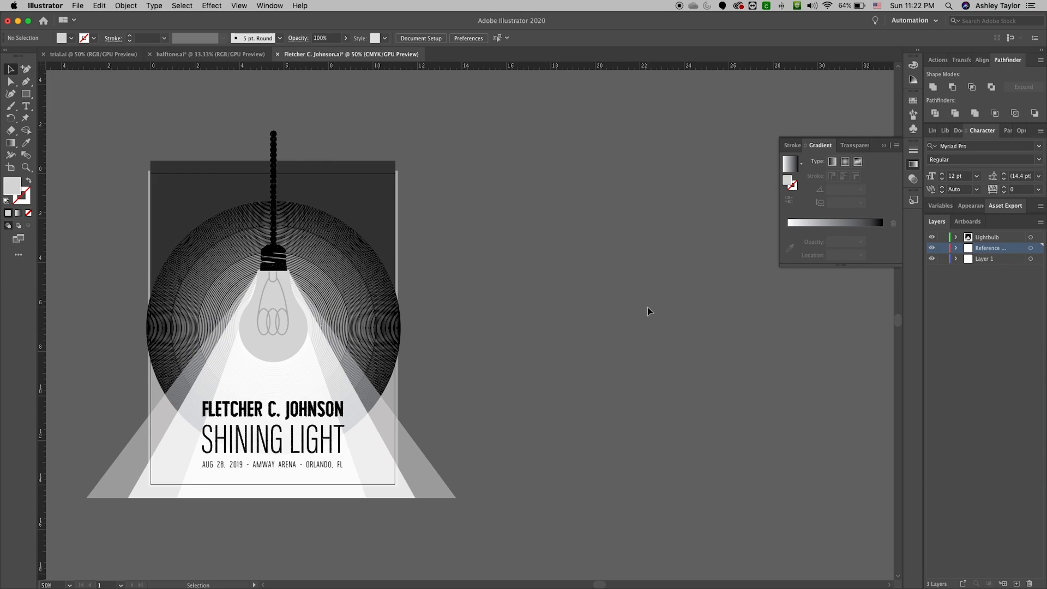
pyautogui.moveTo(437, 400); pyautogui.dragTo(593, 312)
pyautogui.press('super+equal')
pyautogui.press('super+equal')
pyautogui.moveTo(728, 298); pyautogui.dragTo(655, 324)
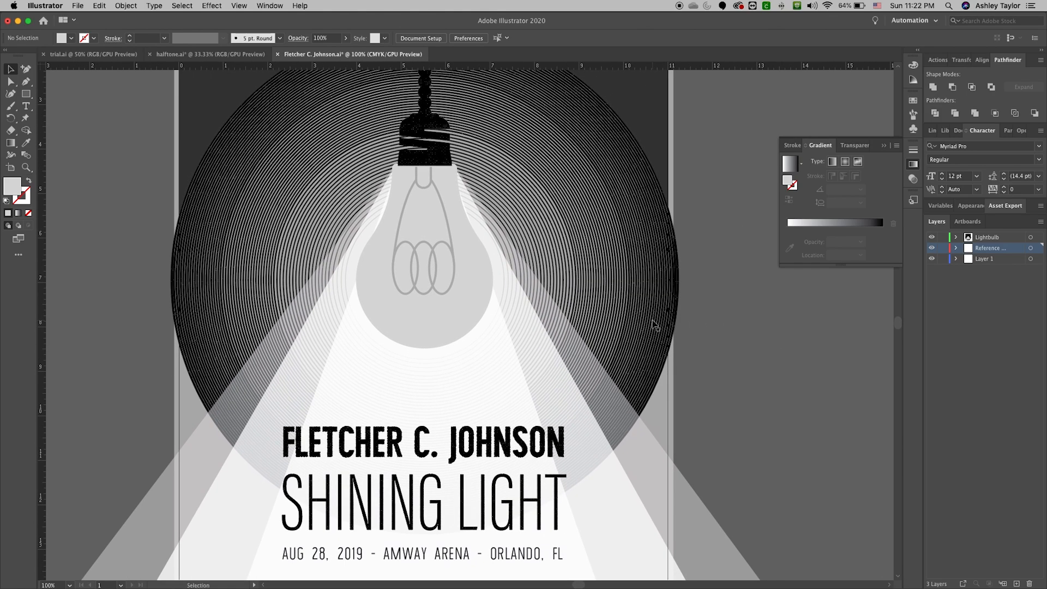
pyautogui.press('super+minus')
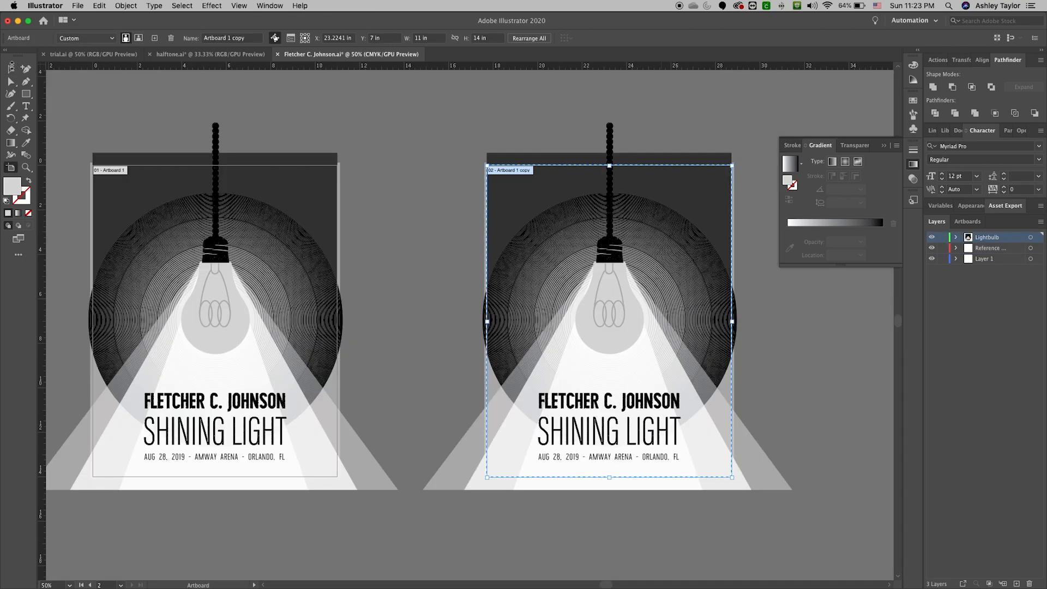
# Step: Delete the SHINING LIGHT title, date line, cord and socket from the copied poster
pyautogui.press('v')
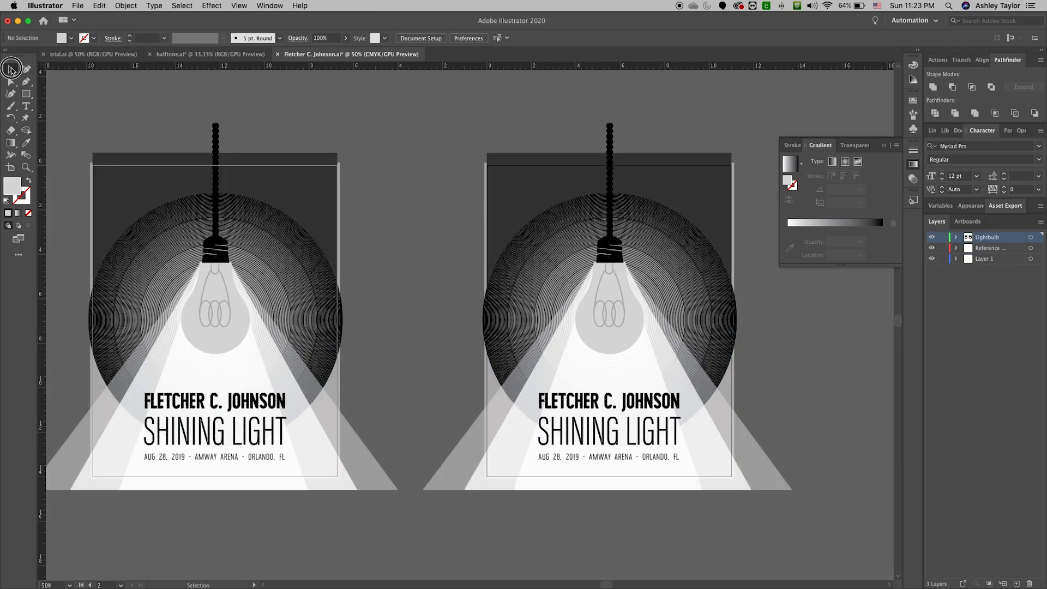
pyautogui.moveTo(460, 137); pyautogui.dragTo(548, 117)
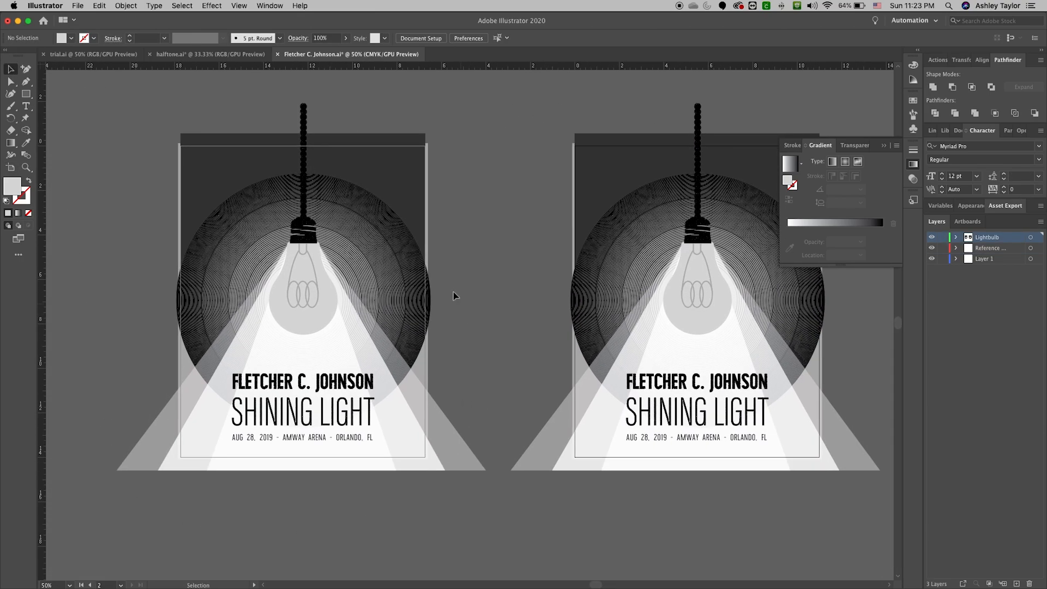
pyautogui.hscroll(3, 431, 278)
pyautogui.hscroll(6, 430, 269)
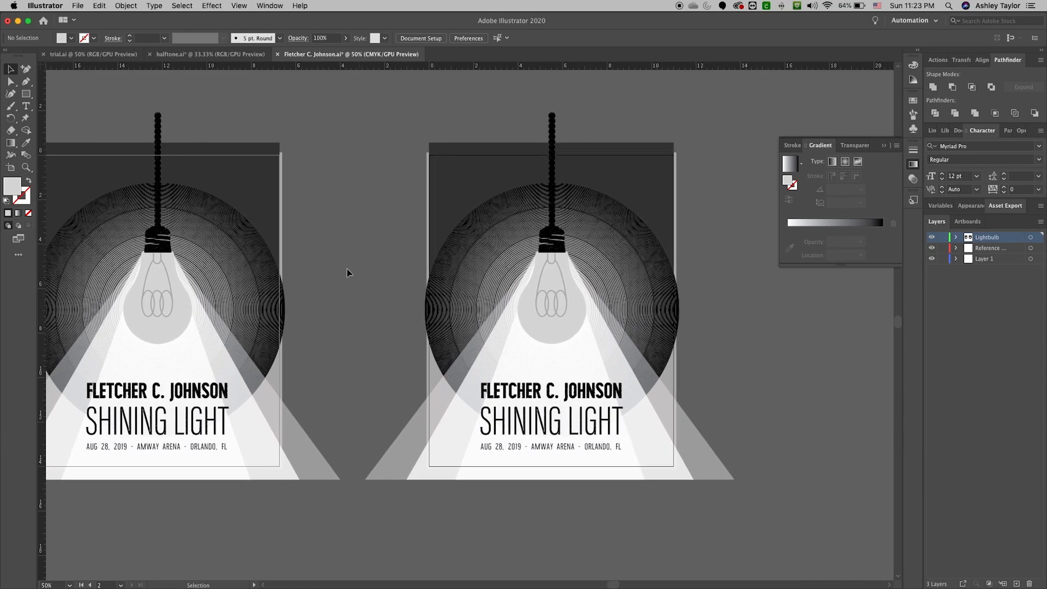
pyautogui.click(592, 390)
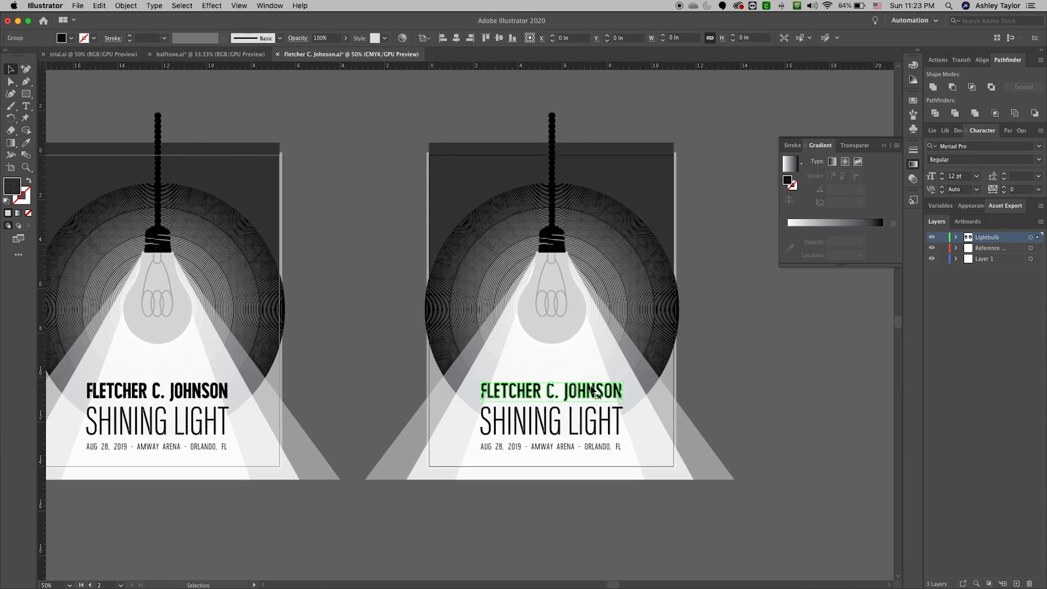
pyautogui.keyDown('shift'); pyautogui.click(589, 426); pyautogui.keyUp('shift')
pyautogui.keyDown('shift'); pyautogui.click(597, 453); pyautogui.keyUp('shift')
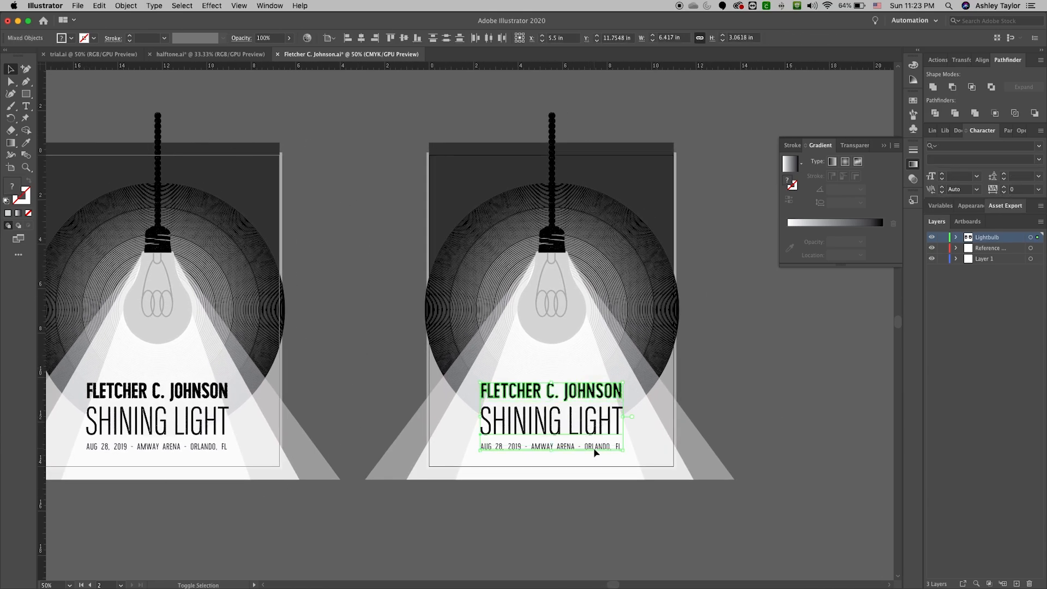
pyautogui.keyDown('shift'); pyautogui.click(555, 248); pyautogui.keyUp('shift')
pyautogui.press('BackSpace')
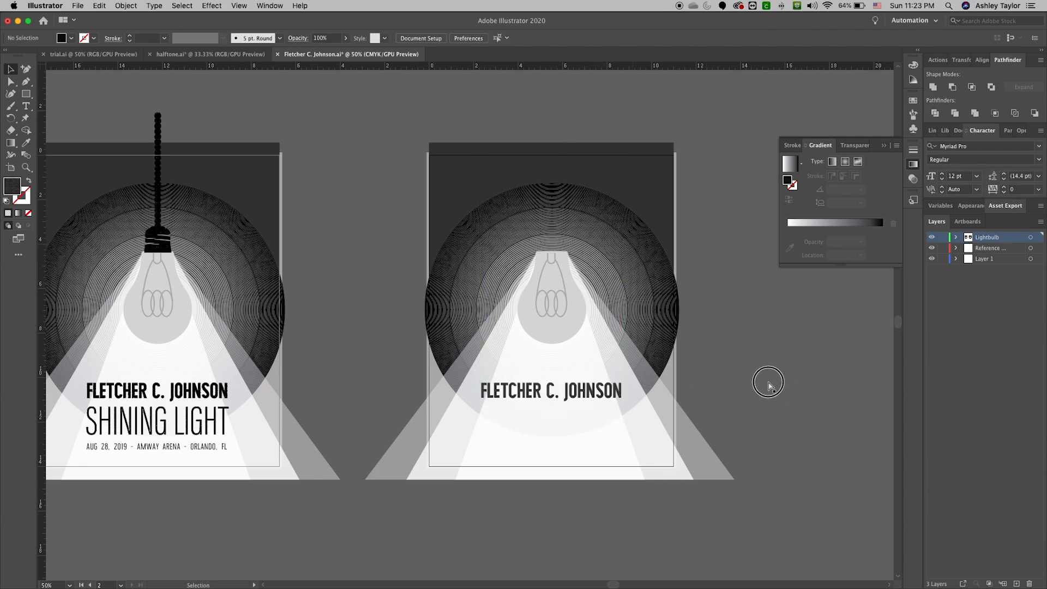
pyautogui.click(569, 396)
pyautogui.click(856, 389)
pyautogui.click(602, 397)
pyautogui.press('BackSpace')
pyautogui.moveTo(777, 391); pyautogui.dragTo(603, 387)
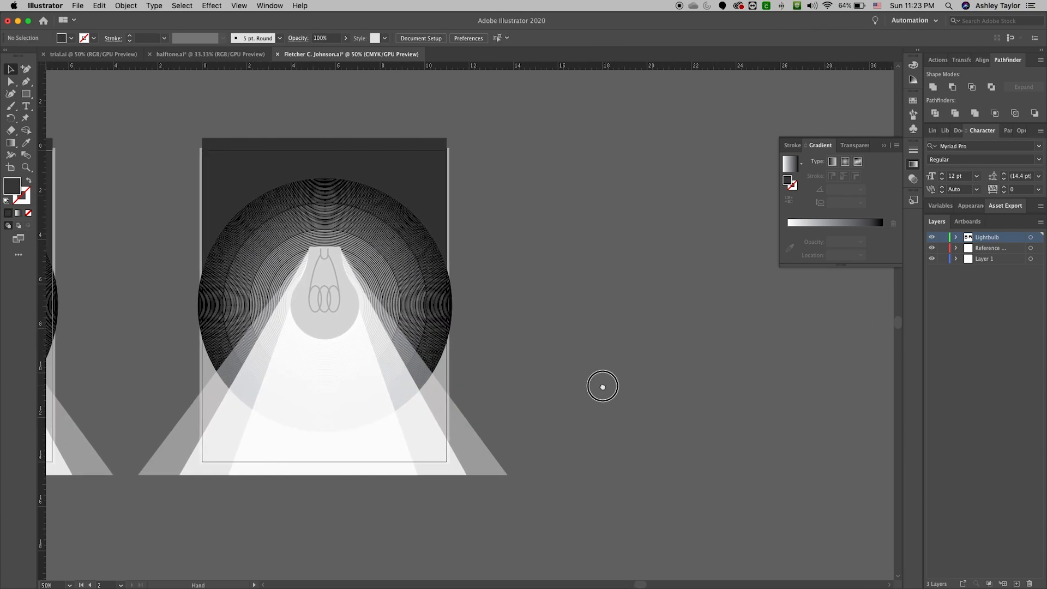
pyautogui.click(11, 168)
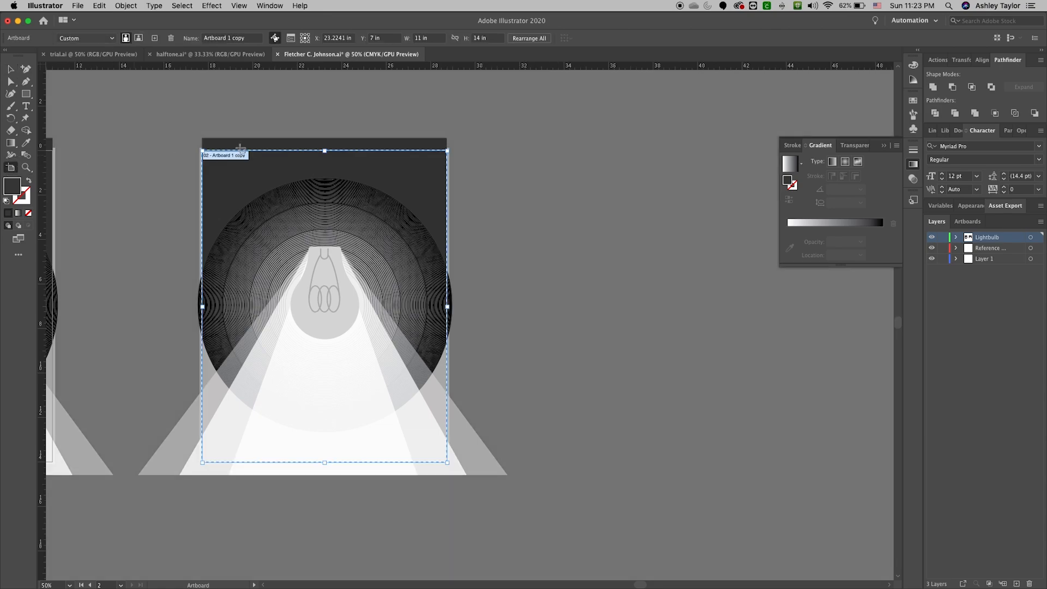
# Step: Duplicate the bulb-only artboard to its right and select all artwork on the new copy
pyautogui.click(154, 37)
pyautogui.press('Delete')
pyautogui.moveTo(330, 201); pyautogui.dragTo(731, 213)
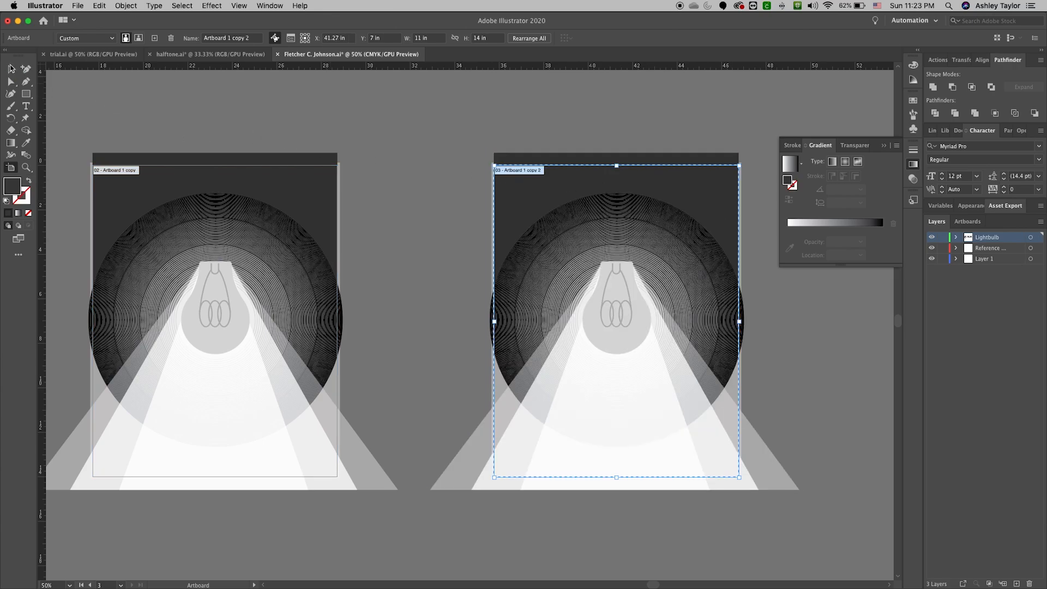
pyautogui.click(10, 70)
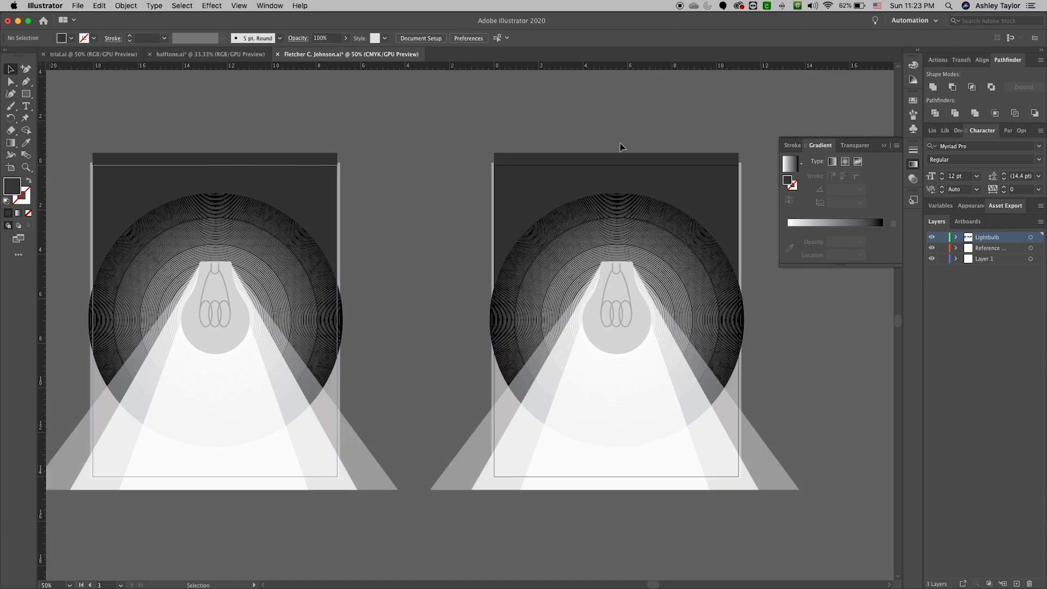
pyautogui.press('super+alt+a')
# Step: Clear the new artboard and paste the cord, socket and poster text onto it
pyautogui.press('BackSpace')
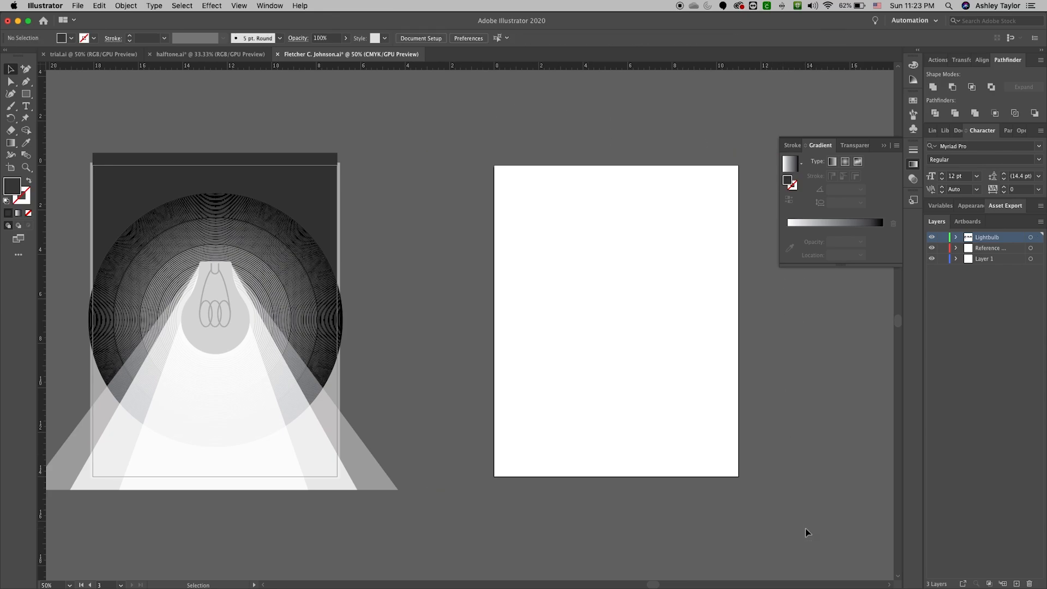
pyautogui.press('super+z')
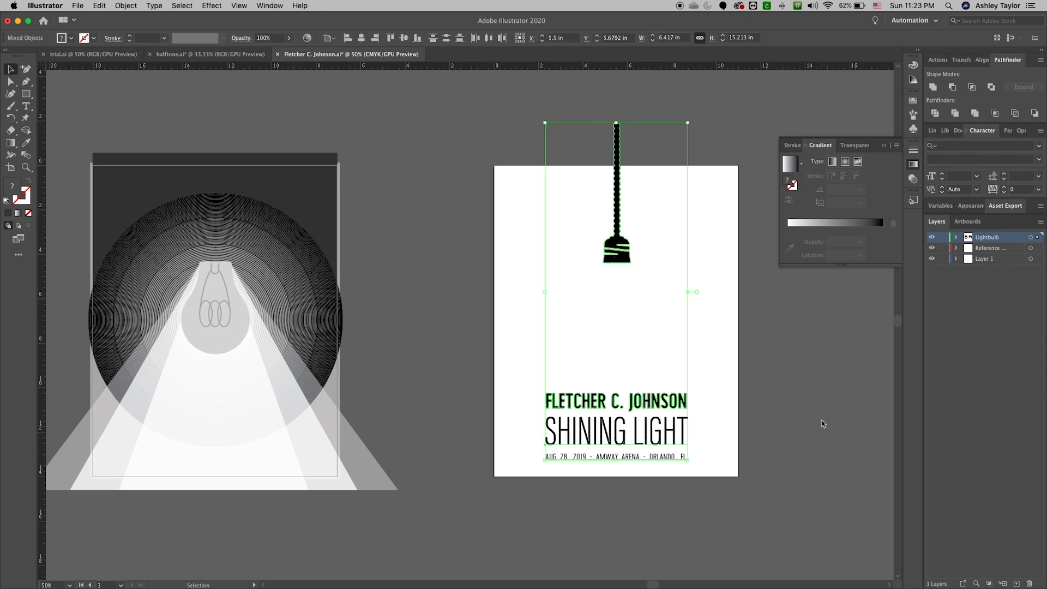
pyautogui.click(810, 406)
pyautogui.moveTo(661, 344); pyautogui.dragTo(821, 415)
pyautogui.moveTo(597, 408); pyautogui.dragTo(459, 417)
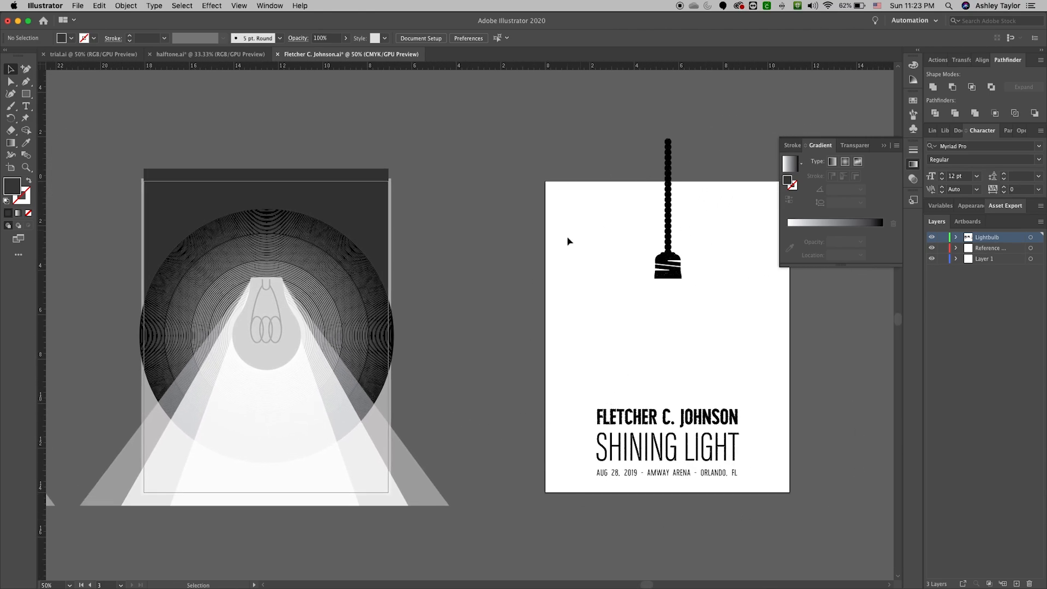
pyautogui.hscroll(-5, 706, 276)
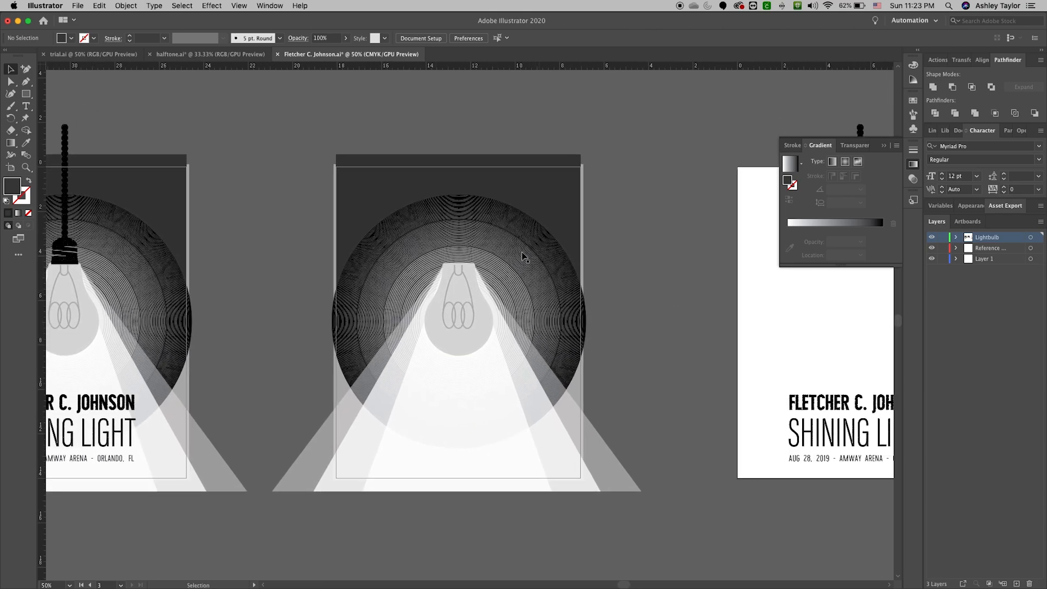
# Step: Fill the middle bulb with a radial gradient, its dark stop lightened to 48.24% K grey
pyautogui.click(485, 323)
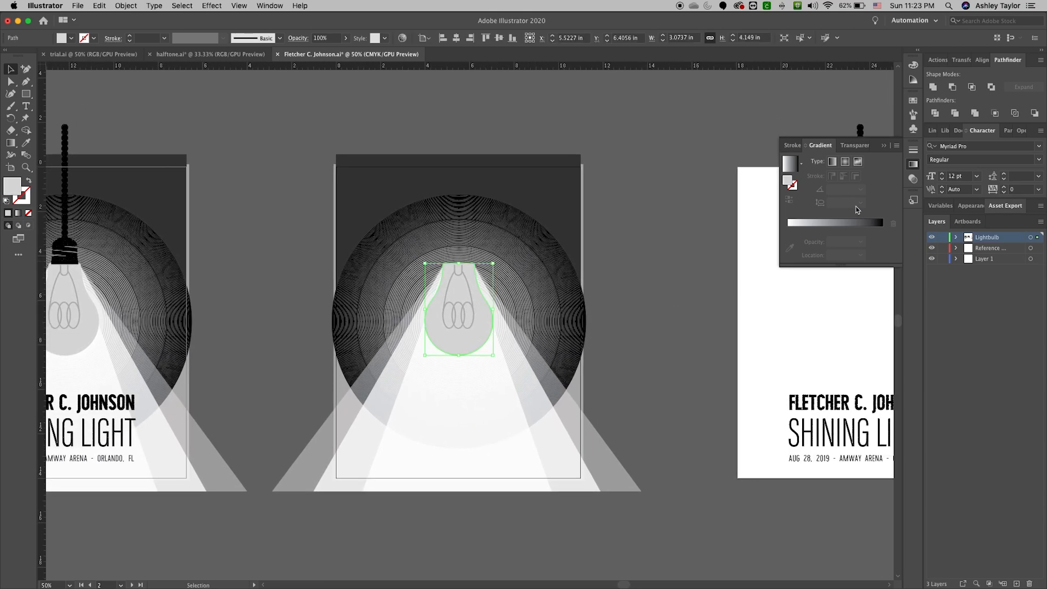
pyautogui.click(837, 223)
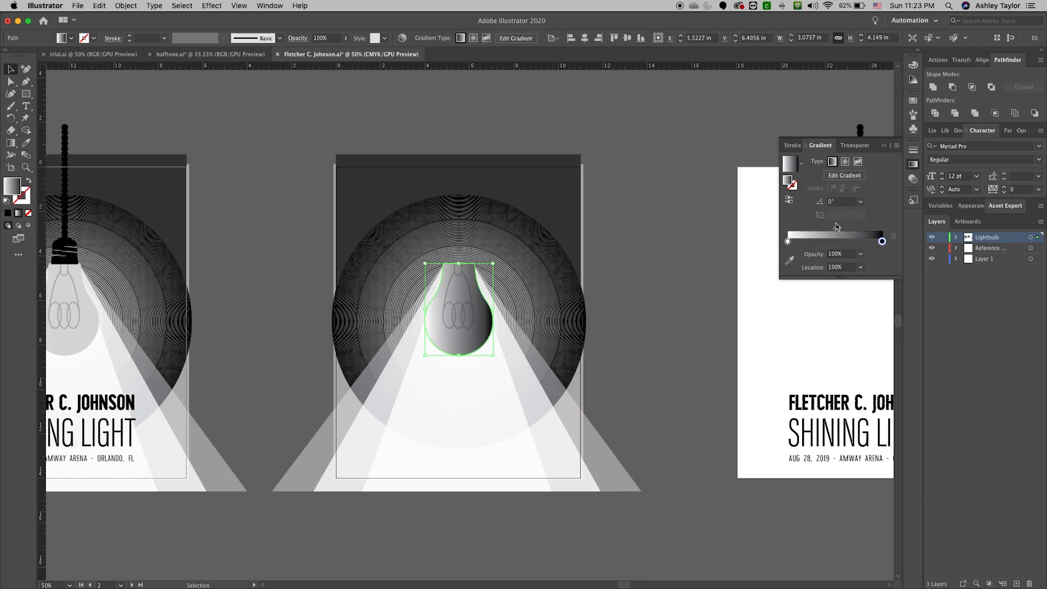
pyautogui.click(846, 163)
pyautogui.click(848, 166)
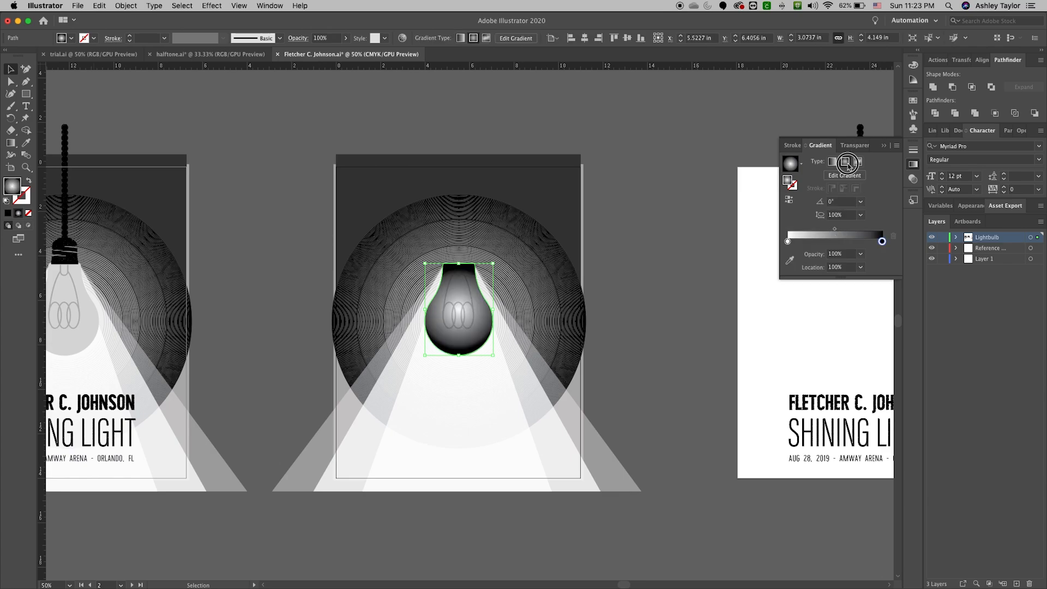
pyautogui.doubleClick(882, 242)
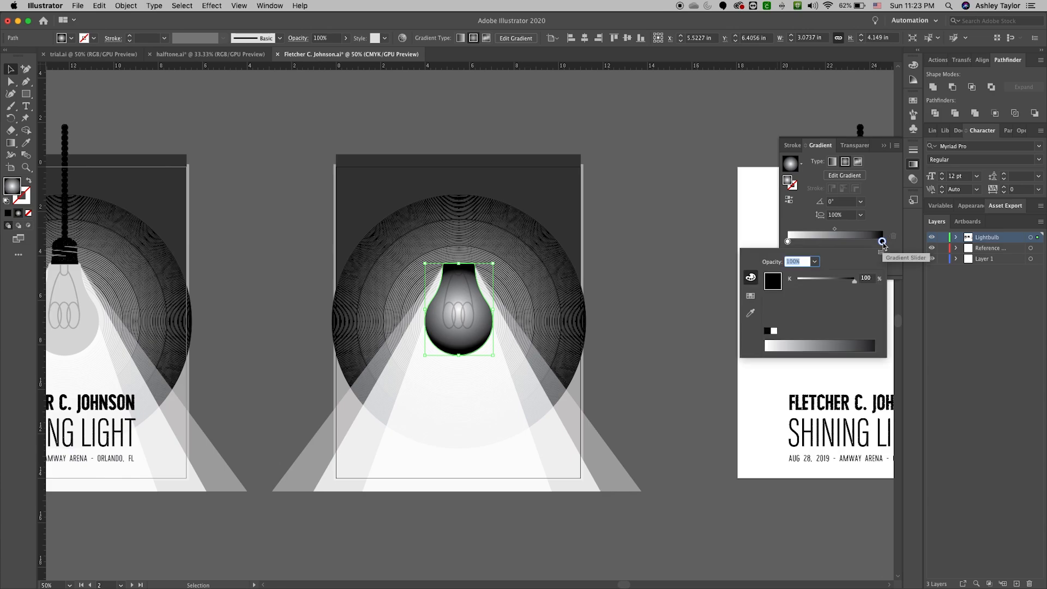
pyautogui.click(840, 341)
pyautogui.click(819, 345)
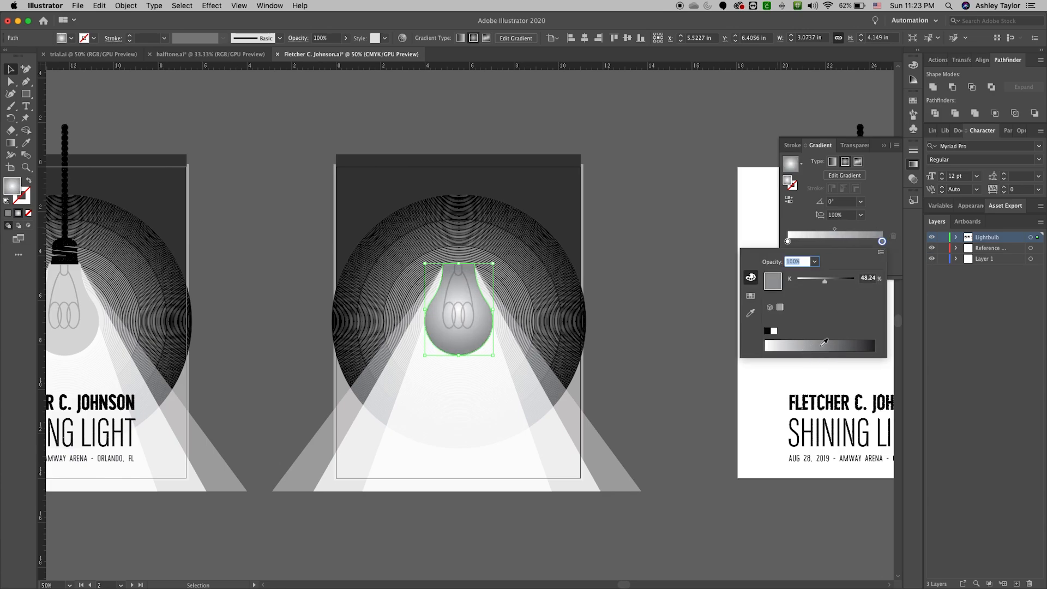
pyautogui.press('Escape')
# Step: Zoom in to inspect the bulb's gradient, then zoom back out to all artboards
pyautogui.click(626, 140)
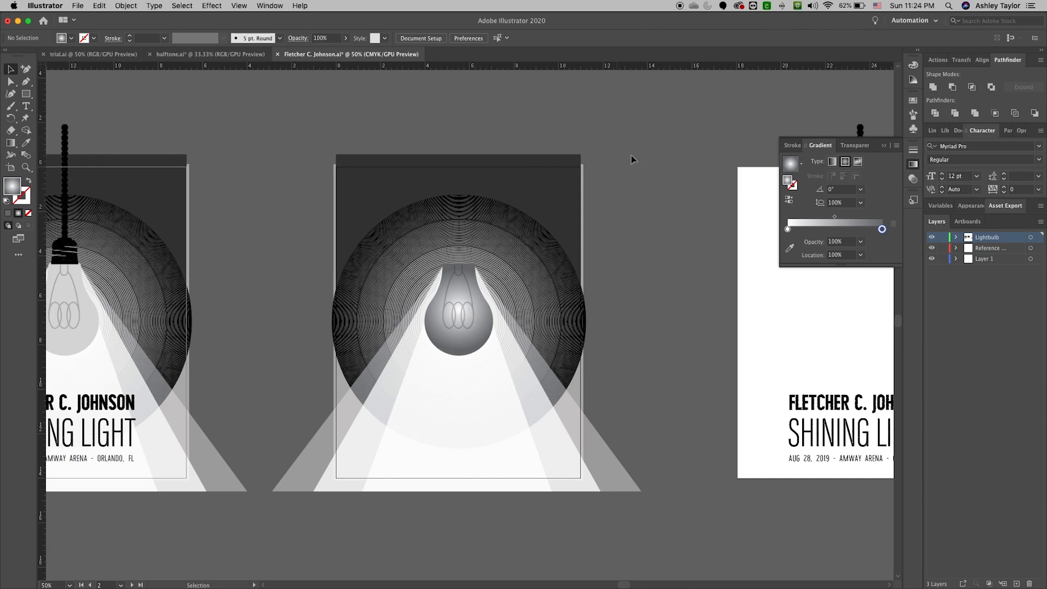
pyautogui.press('super+equal')
pyautogui.press('super+equal')
pyautogui.press('super+equal')
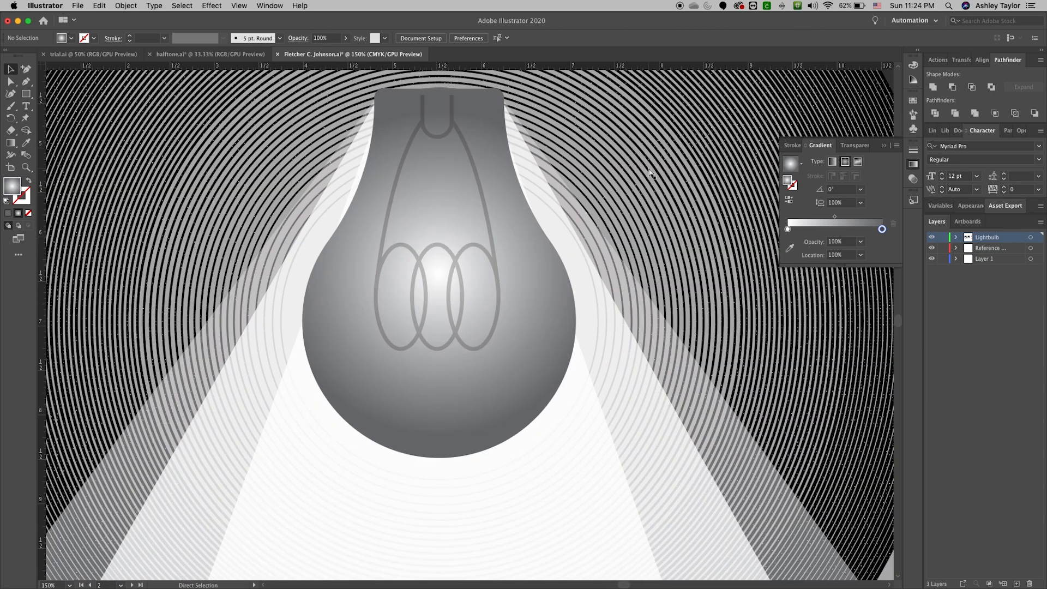
pyautogui.press('super+equal')
pyautogui.press('super+minus')
pyautogui.press('super+minus')
pyautogui.press('super+minus')
pyautogui.press('super+minus')
pyautogui.press('super+minus')
pyautogui.moveTo(674, 227); pyautogui.dragTo(650, 249)
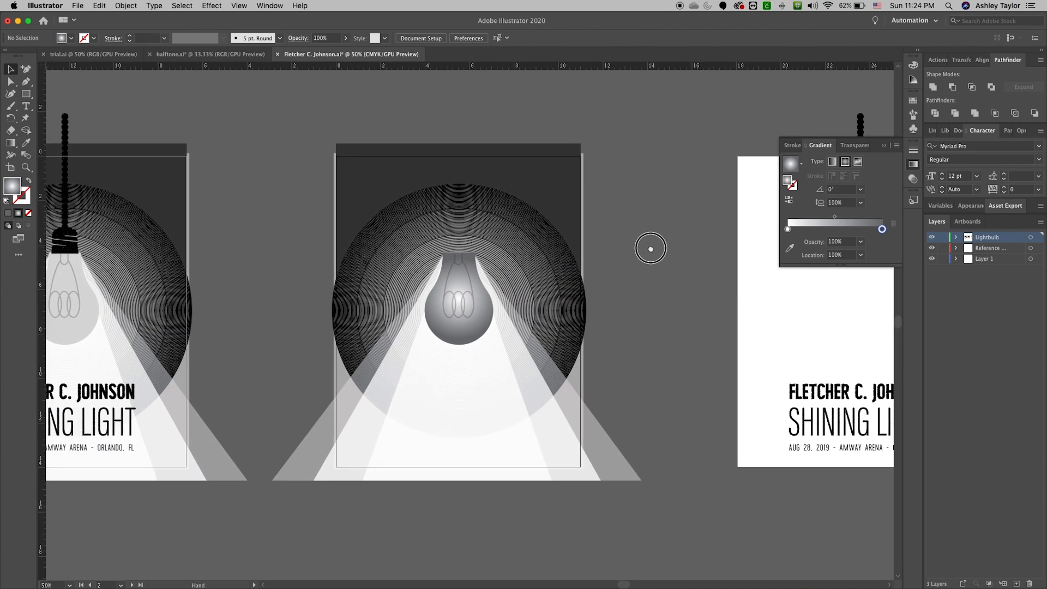
pyautogui.click(80, 6)
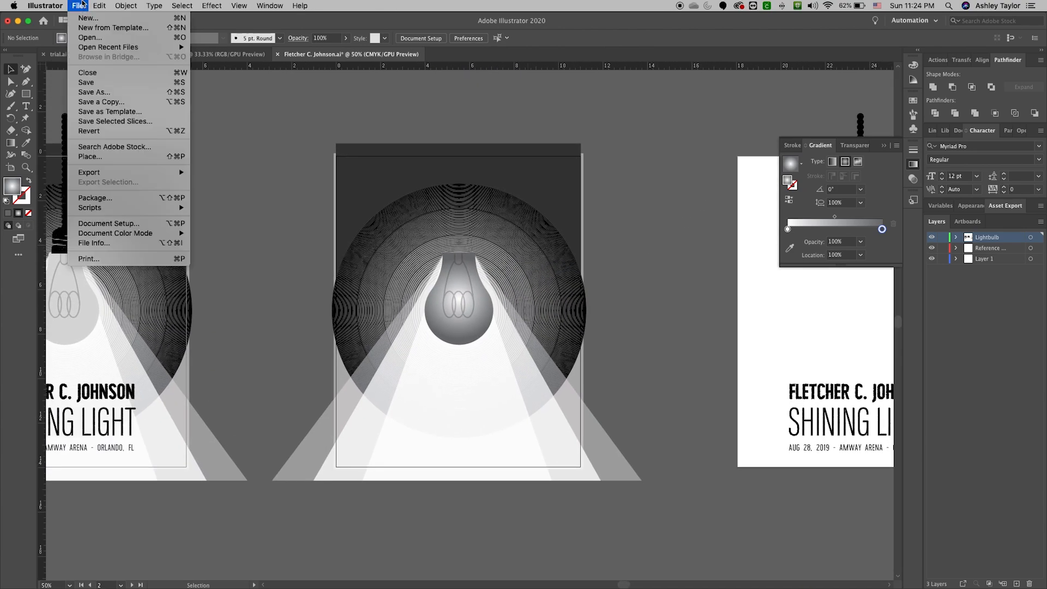
# Step: Export artboard 2 as a Photoshop (psd) file to the Desktop
pyautogui.moveTo(163, 172)
pyautogui.click(223, 182)
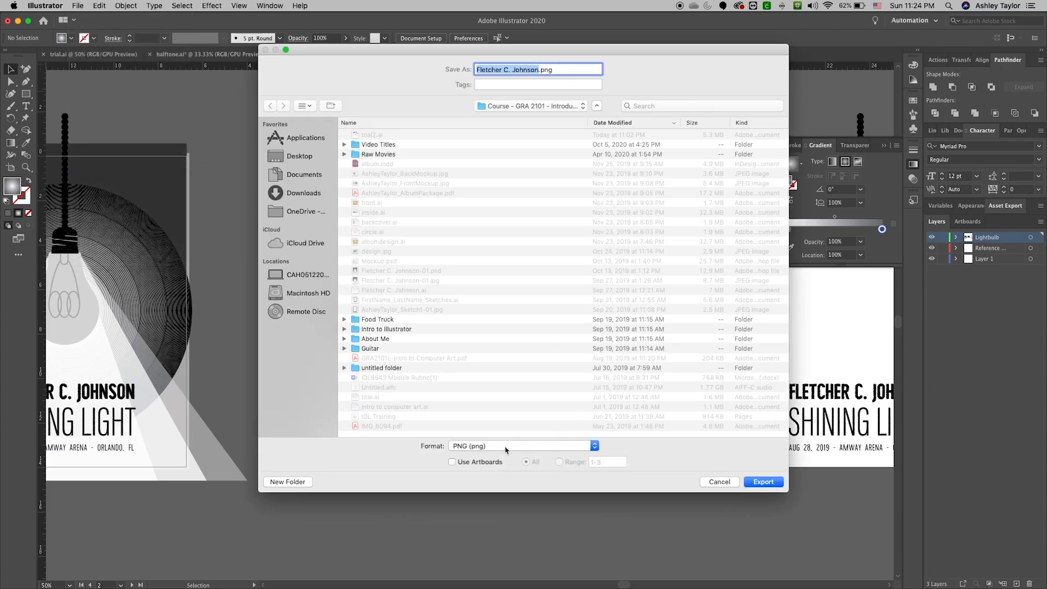
pyautogui.click(508, 446)
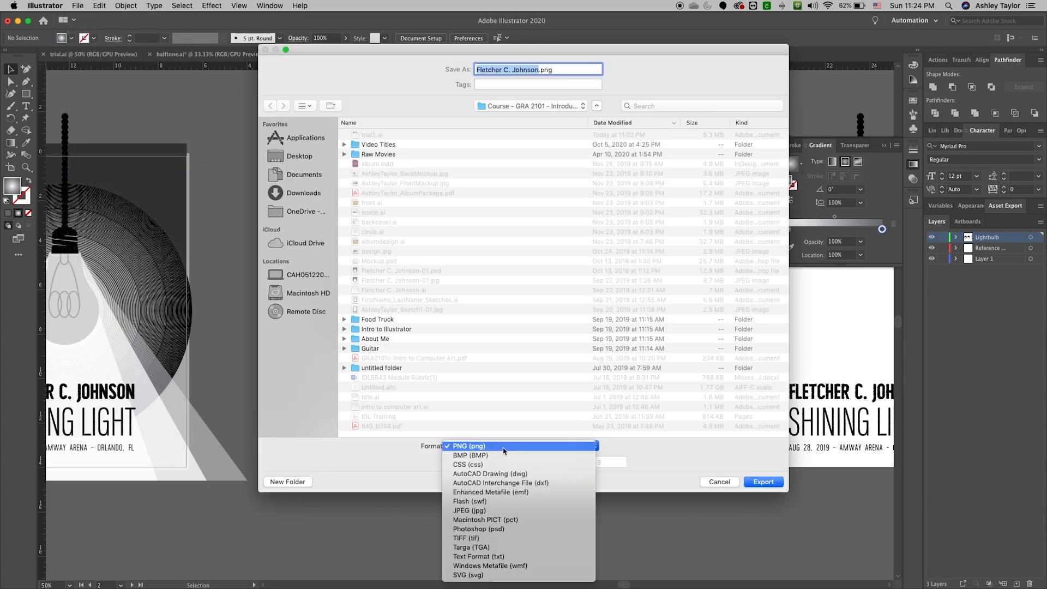
pyautogui.click(498, 528)
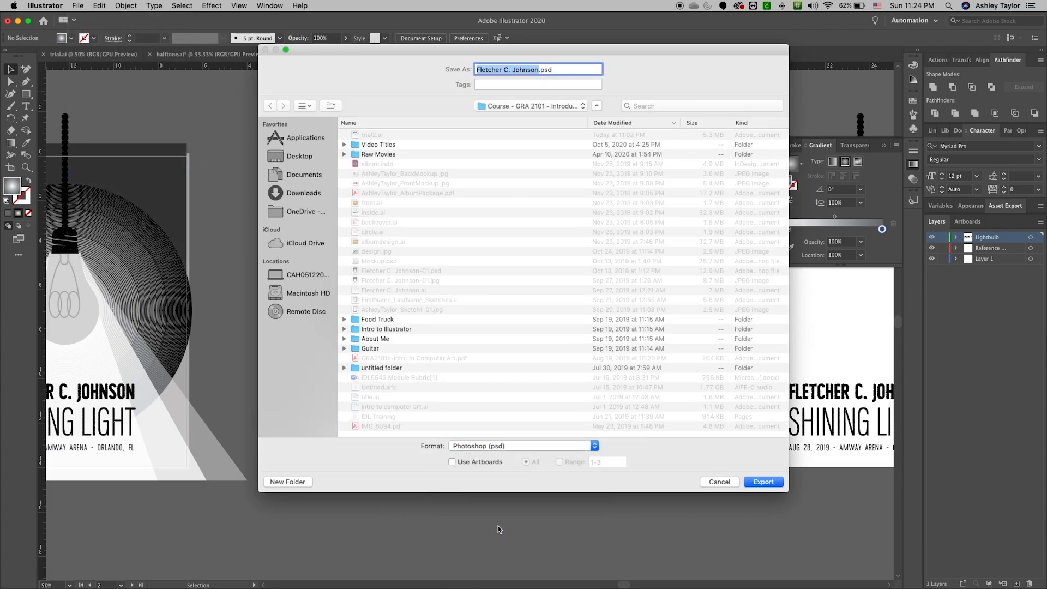
pyautogui.click(494, 463)
pyautogui.click(559, 462)
pyautogui.write('2-2')
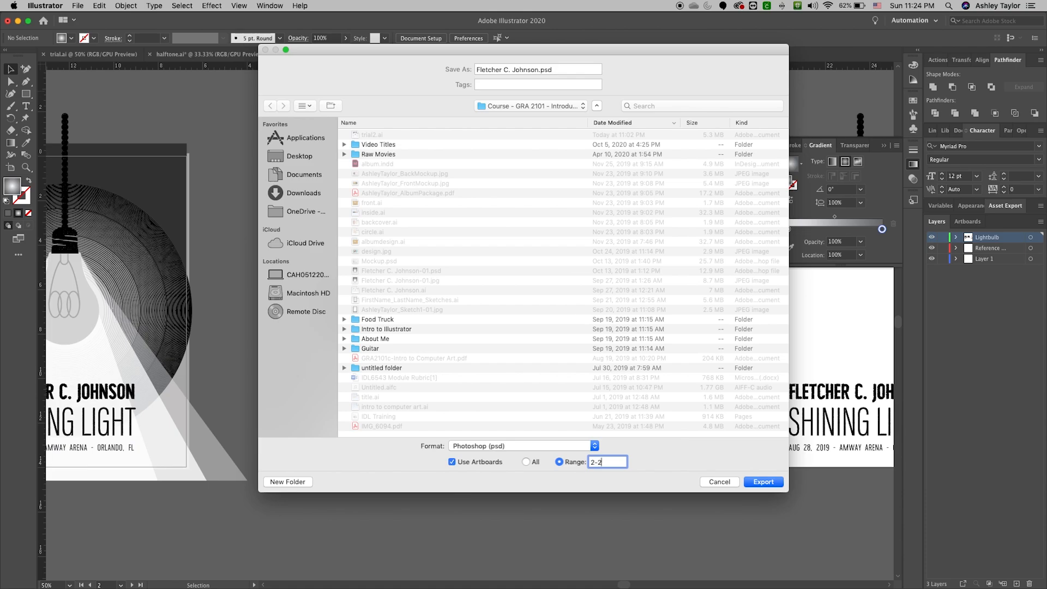
pyautogui.press('Return')
pyautogui.click(541, 70)
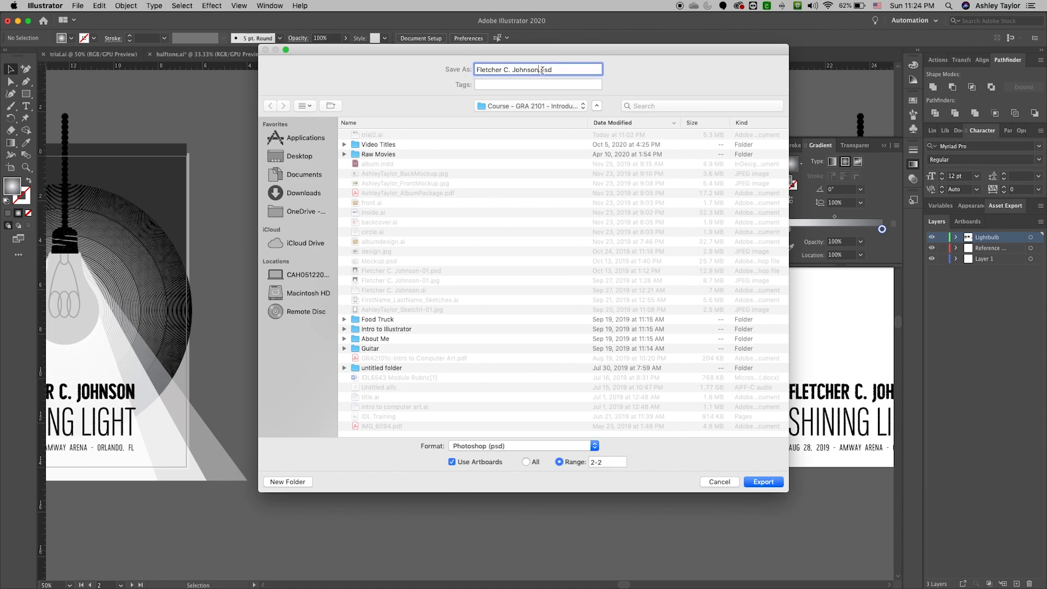
pyautogui.click(294, 158)
pyautogui.click(776, 483)
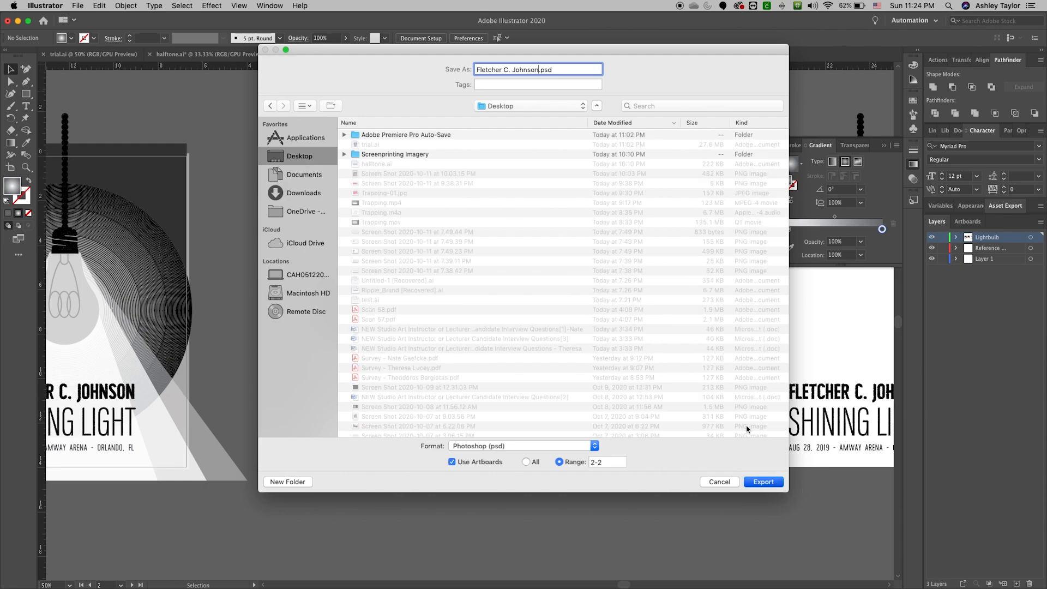
pyautogui.click(762, 482)
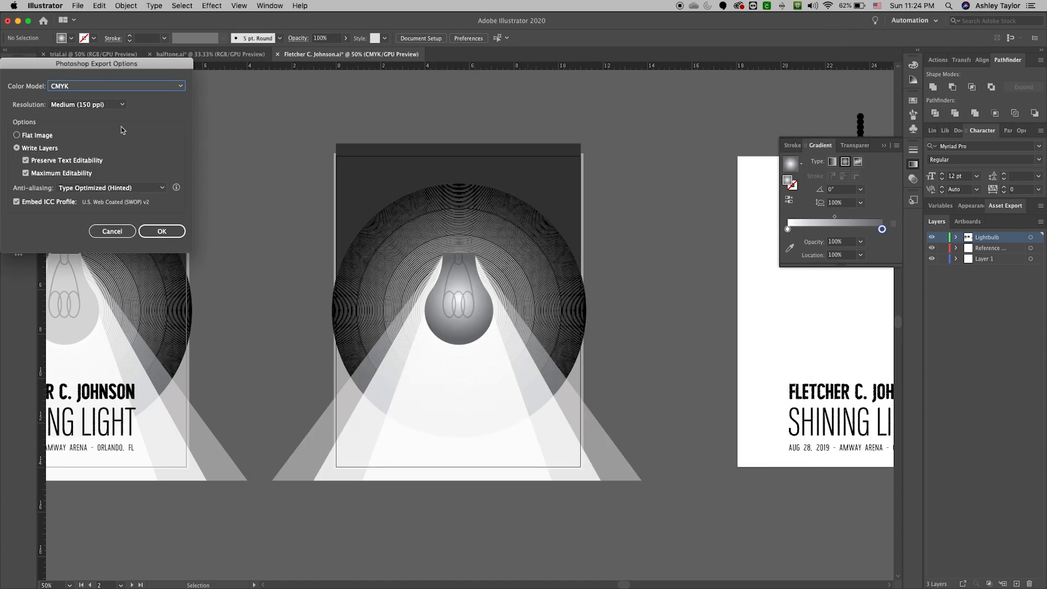
# Step: Set the Photoshop export resolution to High (300 ppi) with layers kept, and confirm
pyautogui.click(111, 105)
pyautogui.click(96, 138)
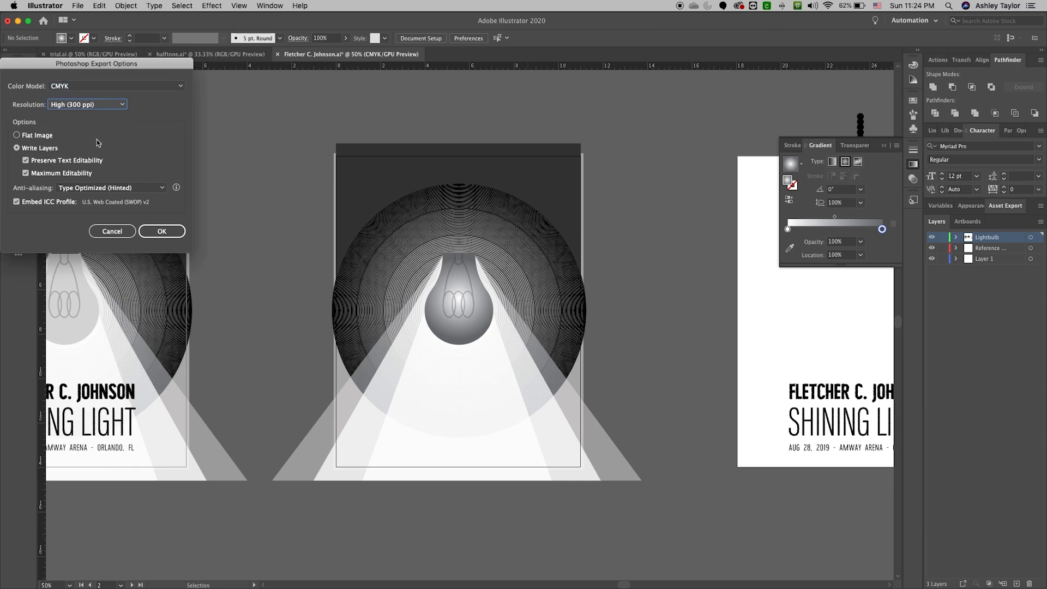
pyautogui.click(89, 109)
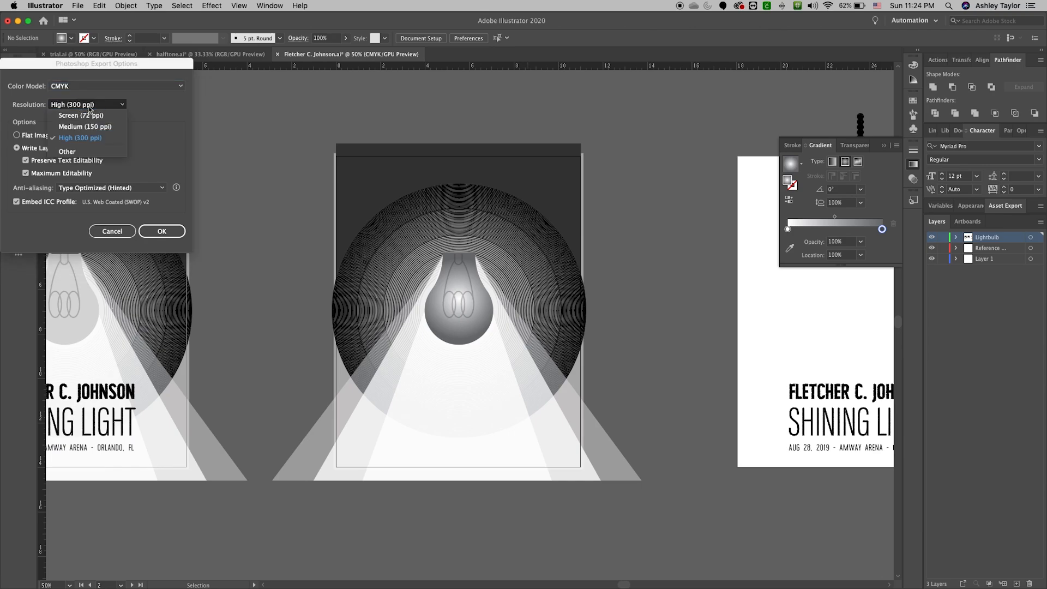
pyautogui.click(134, 110)
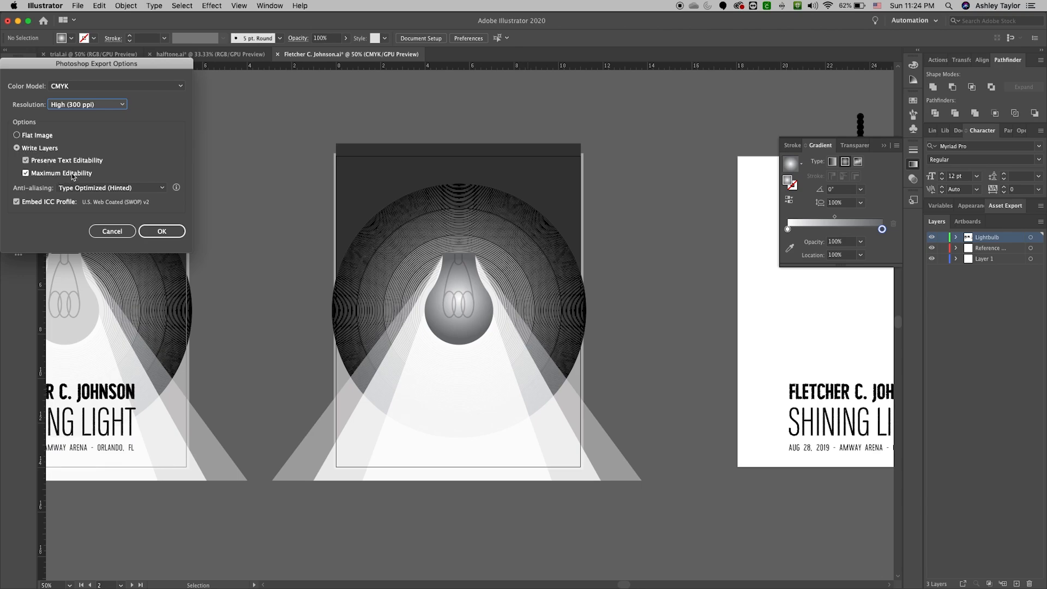
pyautogui.click(168, 233)
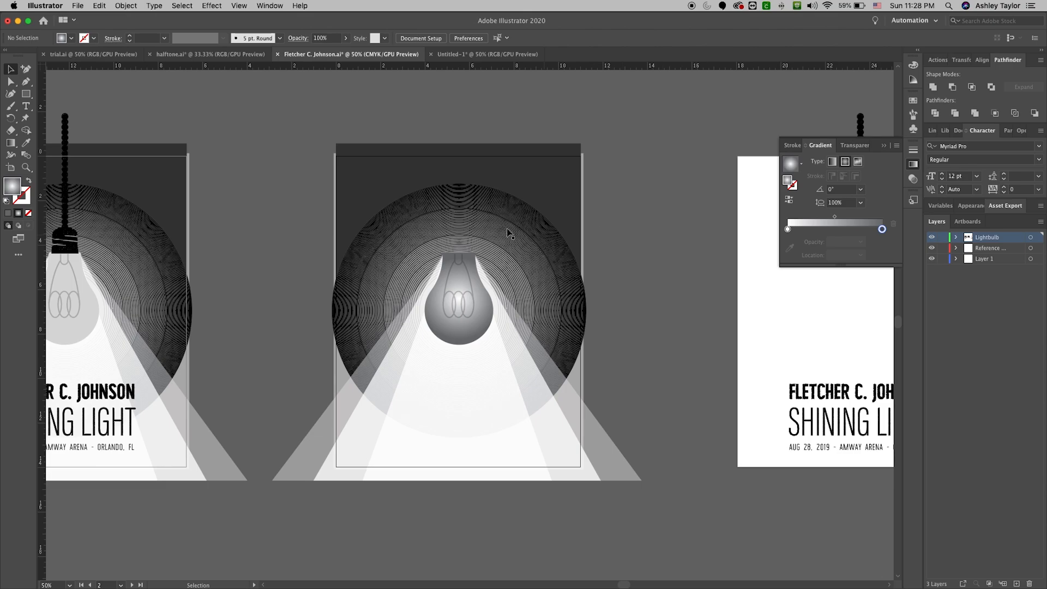
# Step: Export the poster artboard as a PNG using the artboard boundaries
pyautogui.click(78, 6)
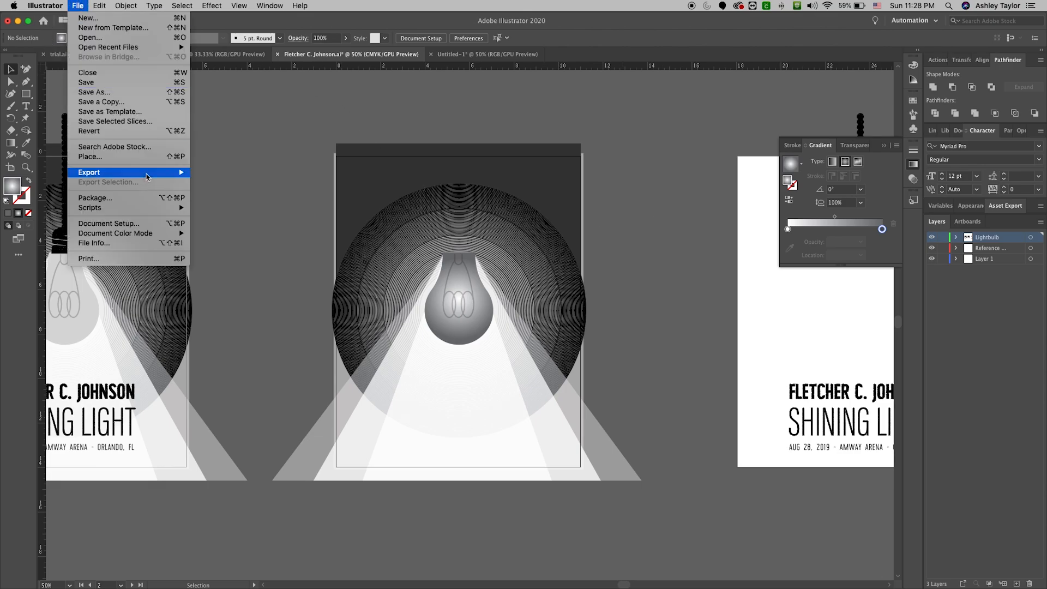
pyautogui.moveTo(147, 174)
pyautogui.click(244, 184)
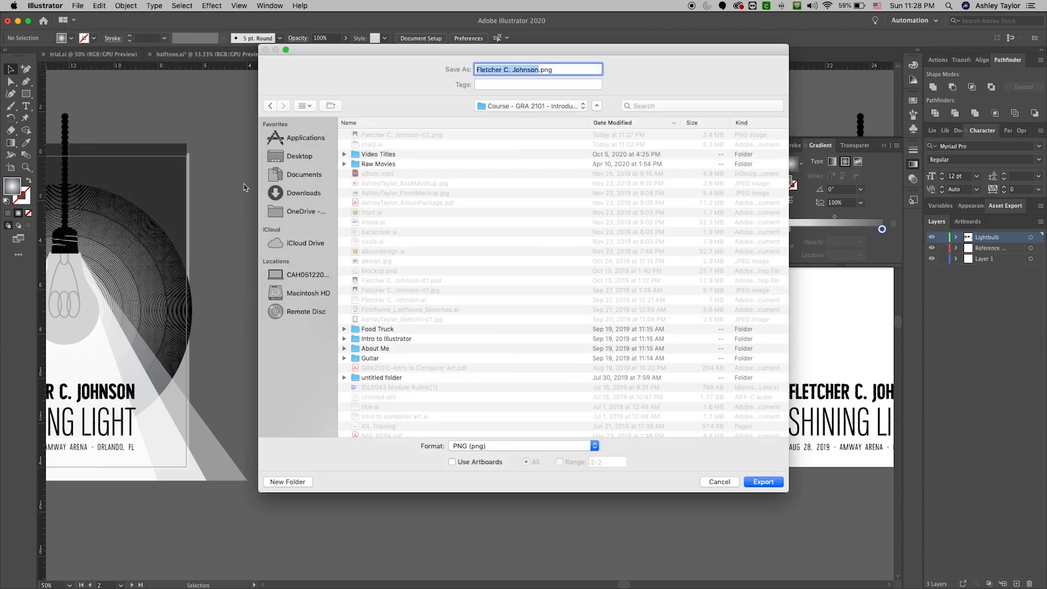
pyautogui.click(483, 464)
pyautogui.click(509, 448)
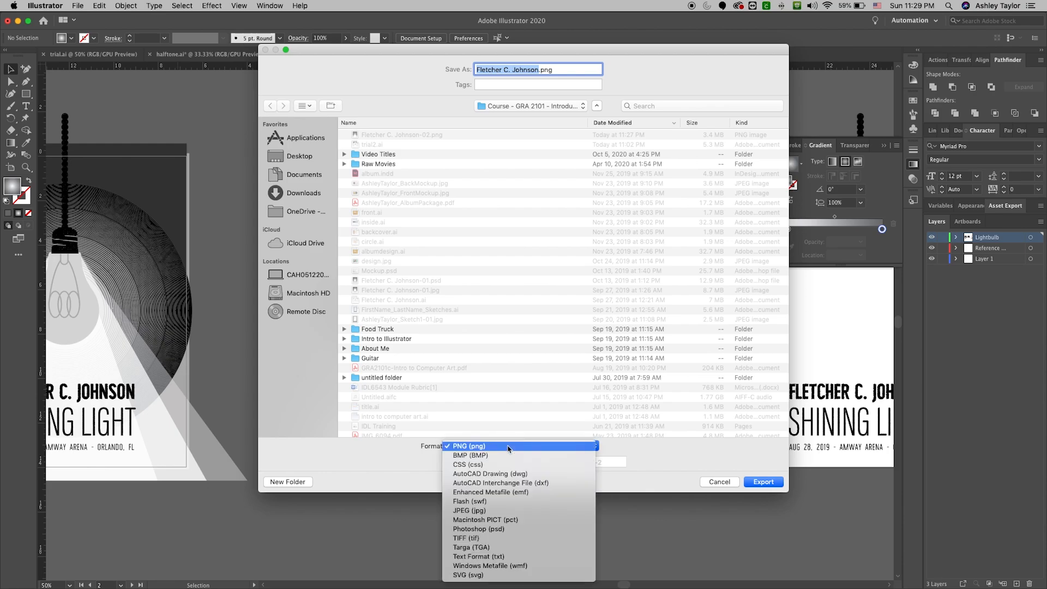
pyautogui.click(508, 448)
pyautogui.click(508, 448)
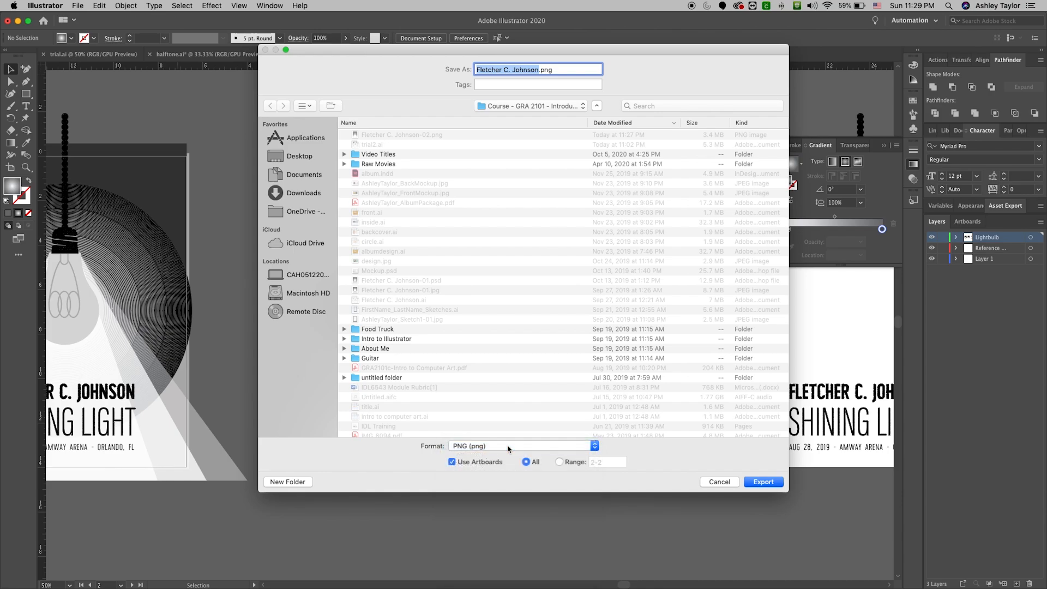
pyautogui.click(761, 483)
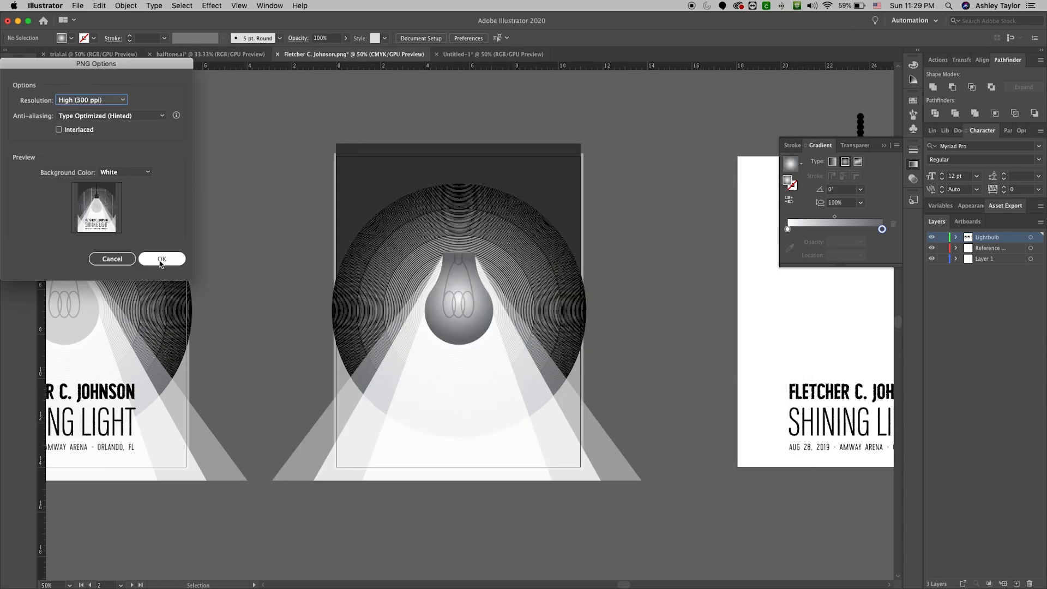
# Step: Give the PNG a transparent background and finish the export
pyautogui.click(126, 174)
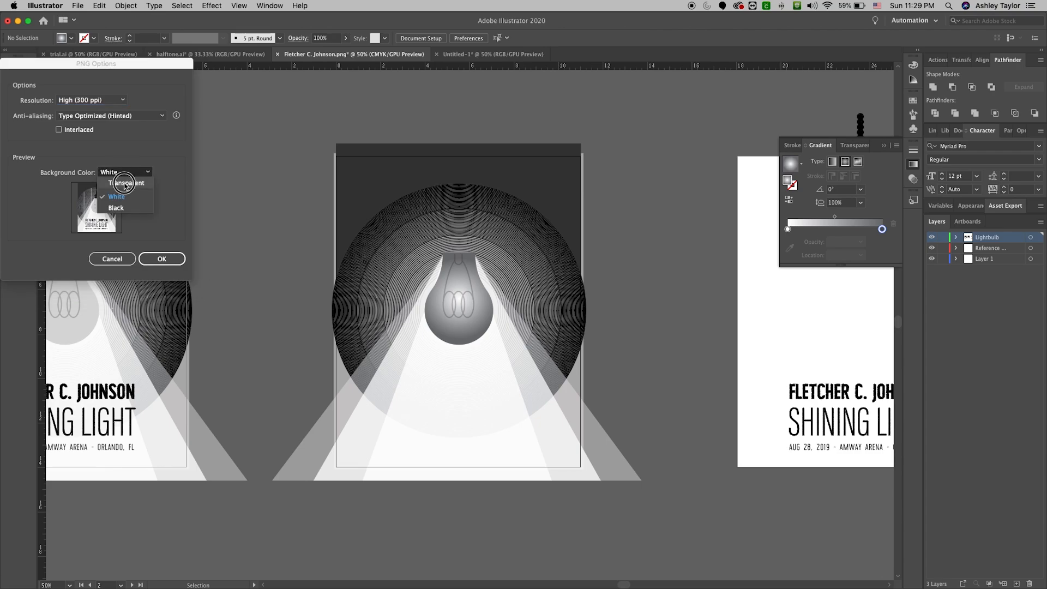
pyautogui.click(130, 183)
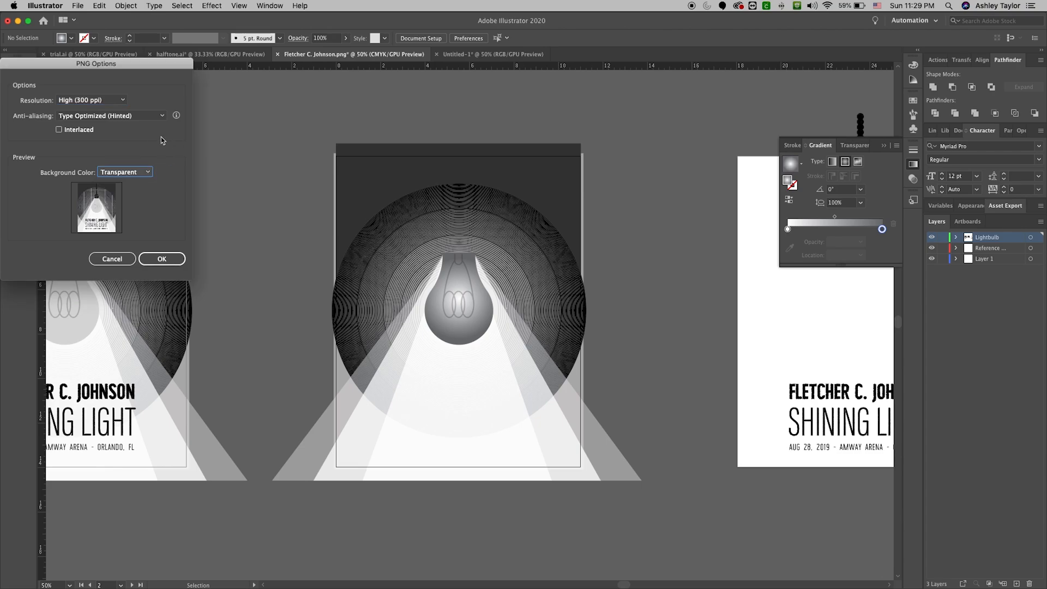
pyautogui.click(161, 259)
pyautogui.click(644, 158)
# Step: Drop the exported PNG on the Photoshop Dock icon, then zoom in and out on the bulb
pyautogui.moveTo(644, 157); pyautogui.dragTo(573, 582)
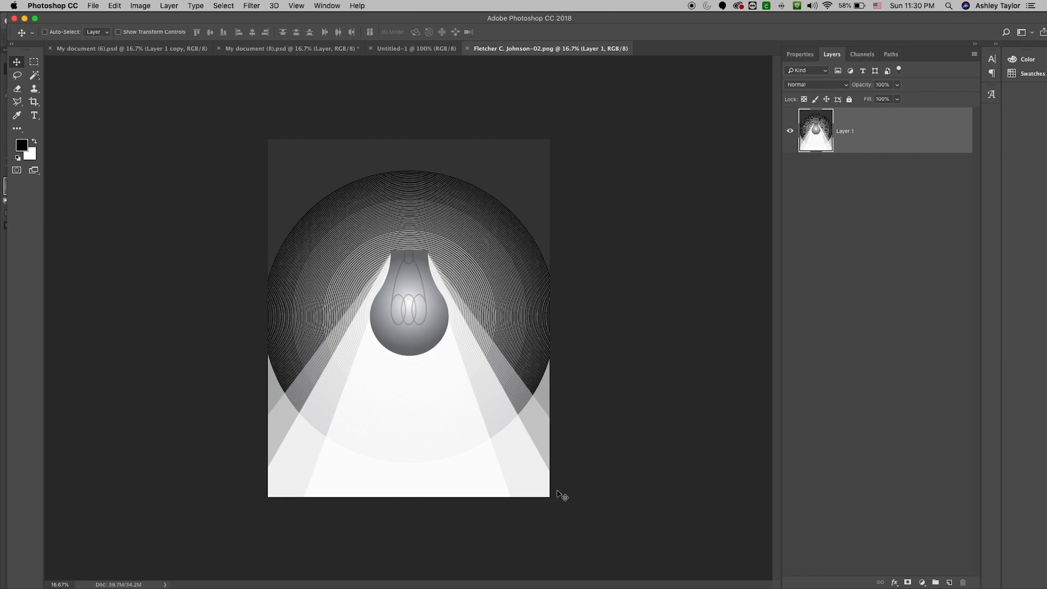
pyautogui.press('super+equal')
pyautogui.press('super+equal')
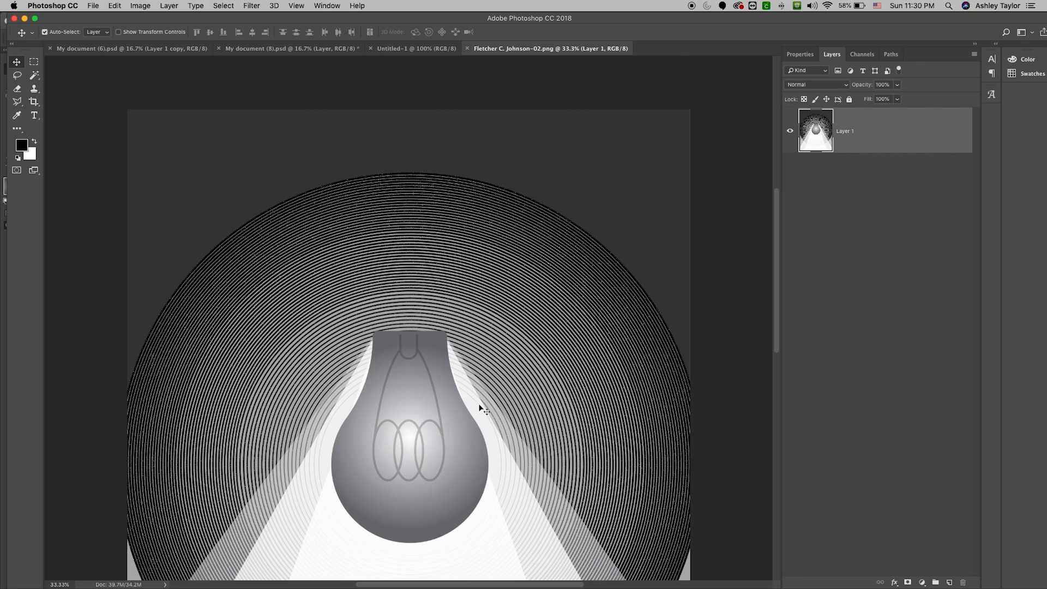
pyautogui.scroll(-3, 611, 237)
pyautogui.hscroll(-3, 611, 238)
pyautogui.press('super+minus')
pyautogui.press('super+minus')
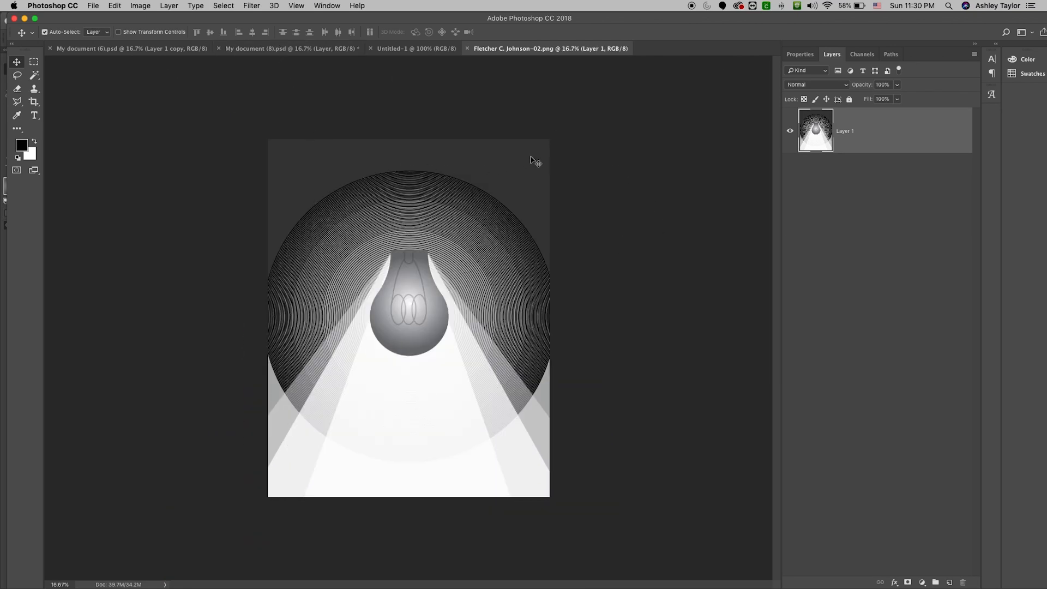
pyautogui.click(141, 7)
pyautogui.press('Escape')
# Step: Convert the poster to Grayscale, discarding the colour information
pyautogui.click(168, 5)
pyautogui.moveTo(146, 17)
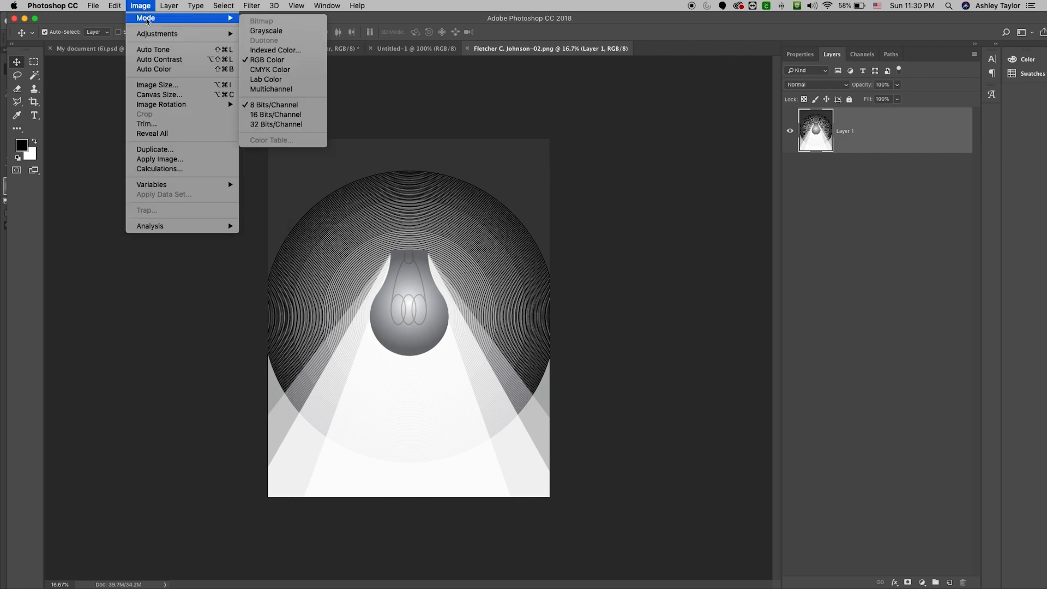
pyautogui.click(293, 31)
pyautogui.click(599, 216)
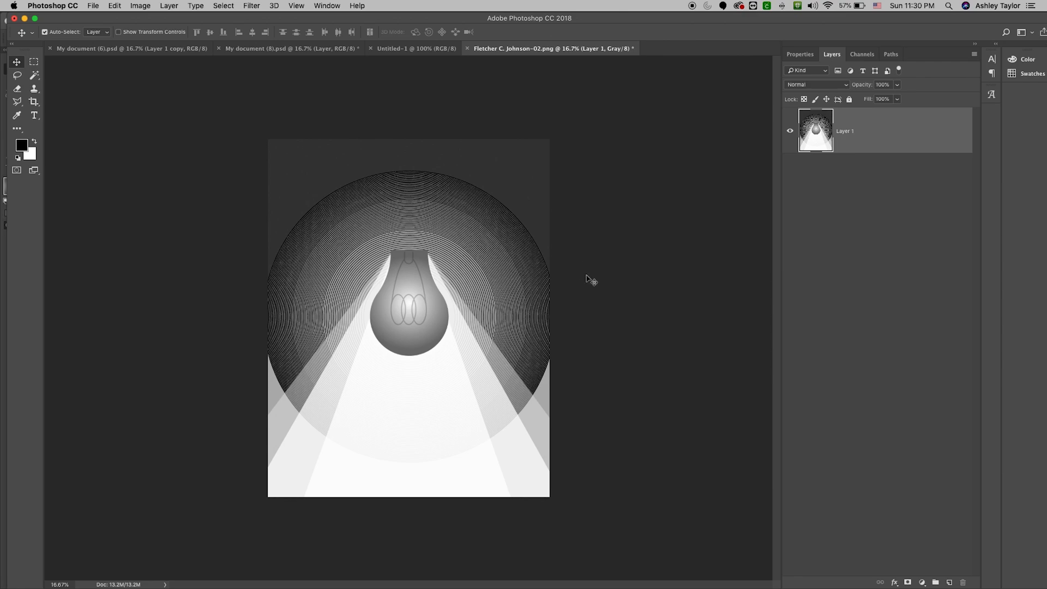
# Step: Apply Brightness/Contrast with Brightness 55 and Contrast -4
pyautogui.click(133, 5)
pyautogui.moveTo(155, 34)
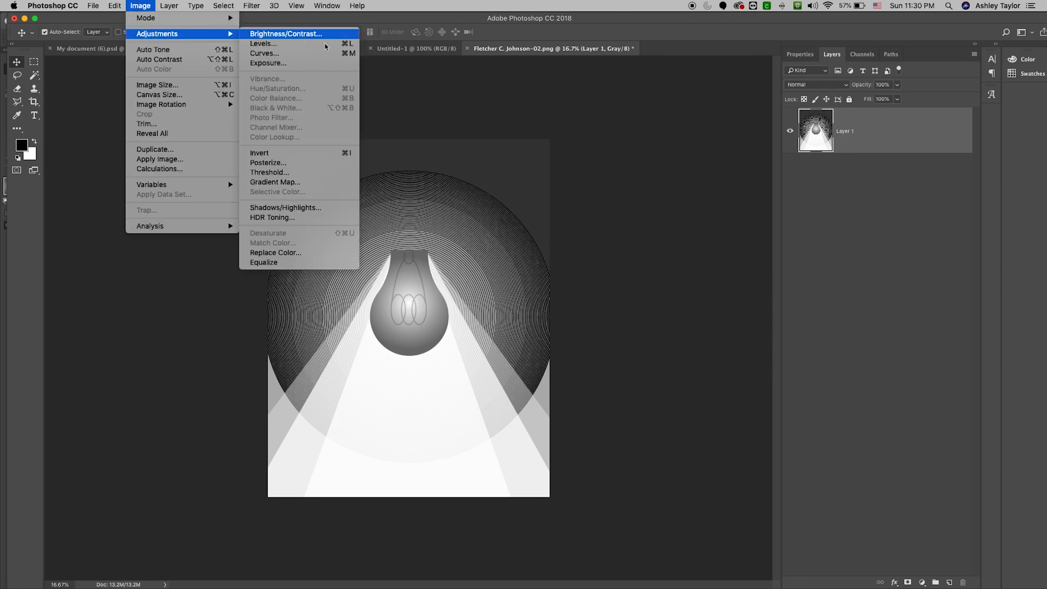
pyautogui.click(289, 34)
pyautogui.moveTo(751, 132); pyautogui.dragTo(800, 153)
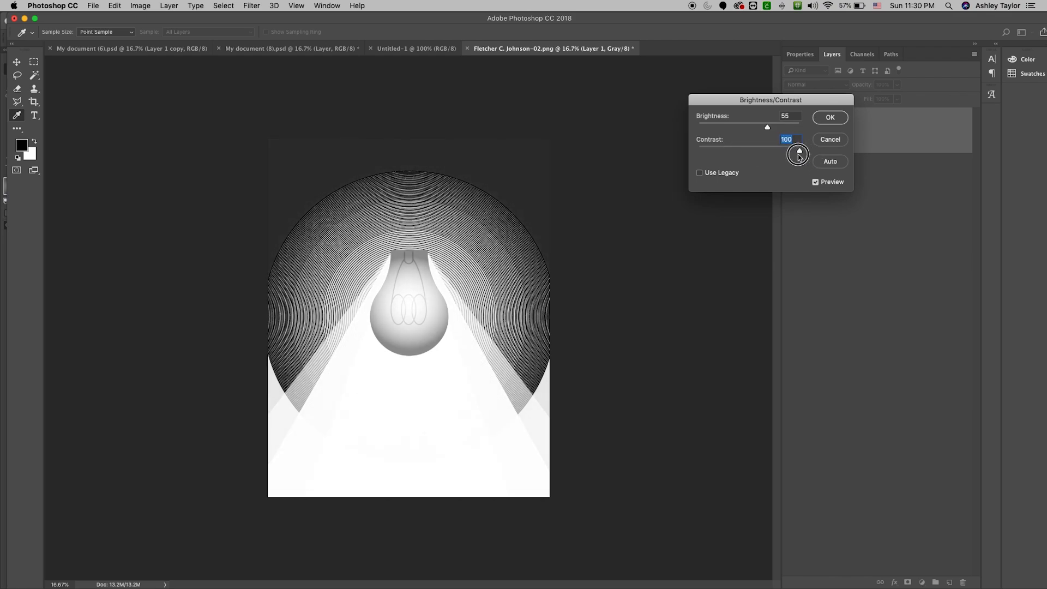
pyautogui.moveTo(757, 149); pyautogui.dragTo(745, 158)
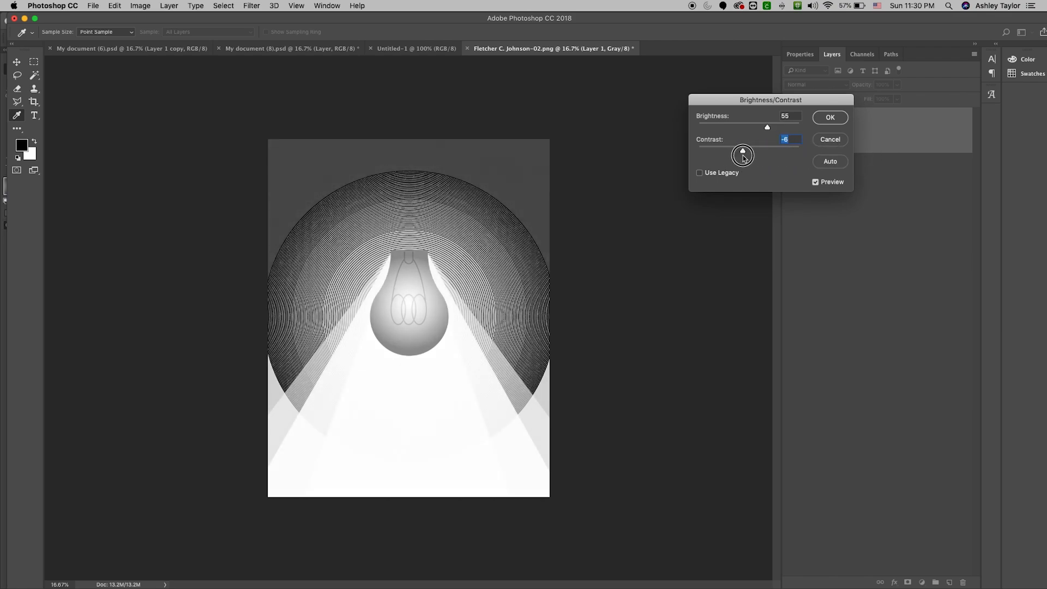
pyautogui.click(830, 117)
pyautogui.click(151, 8)
# Step: Attempt a Bitmap conversion, decline flattening, and revert the document
pyautogui.moveTo(155, 18)
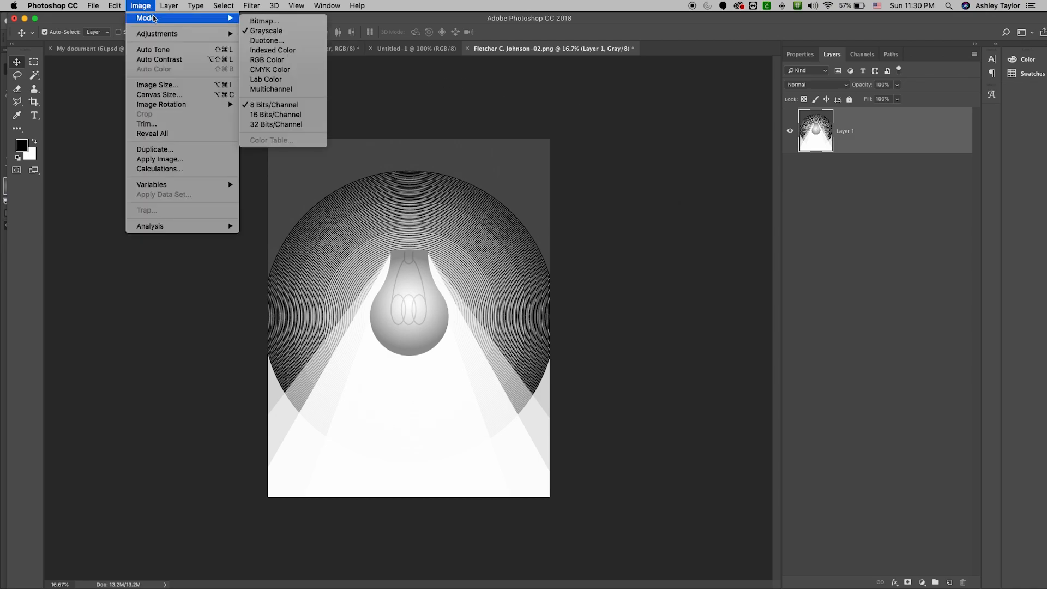
pyautogui.click(293, 24)
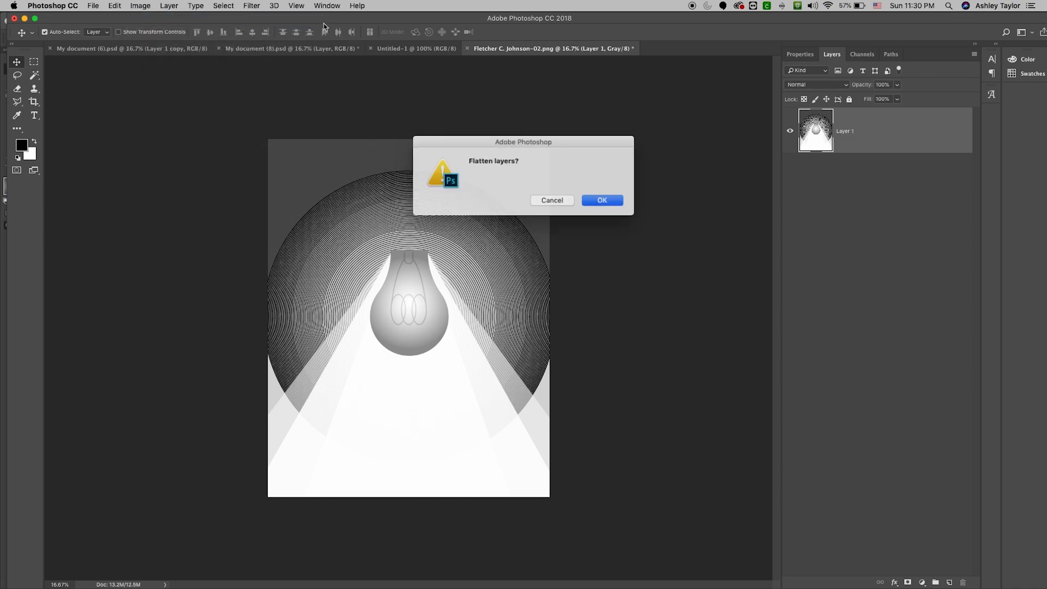
pyautogui.click(554, 202)
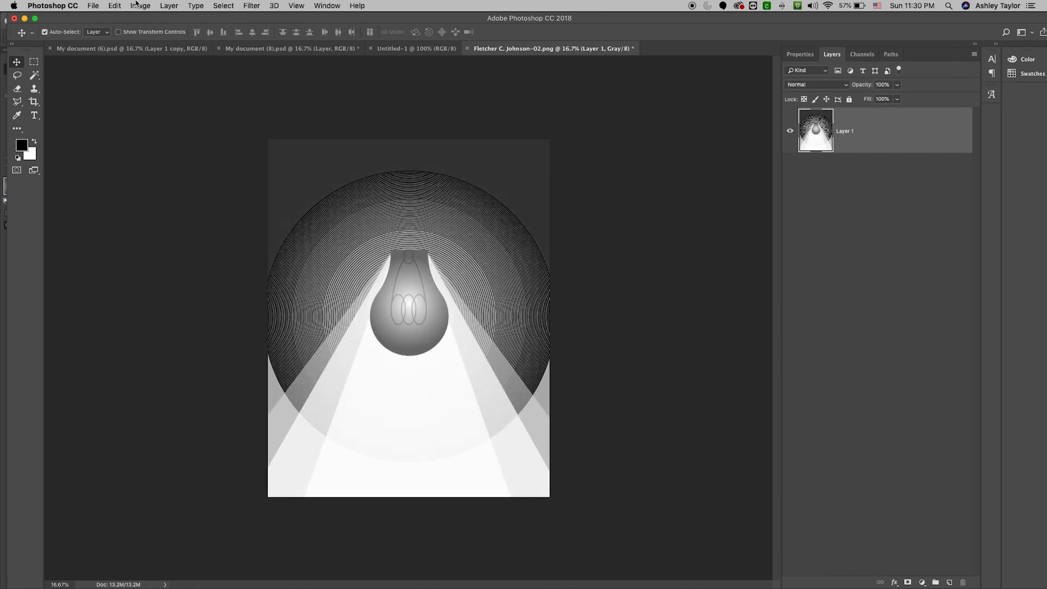
pyautogui.click(140, 6)
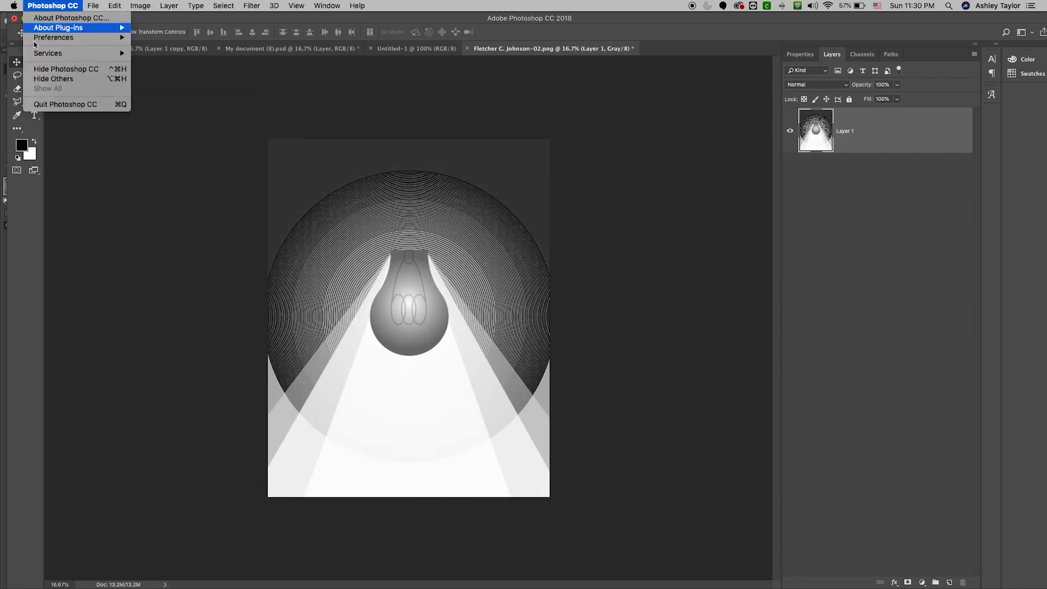
pyautogui.click(81, 274)
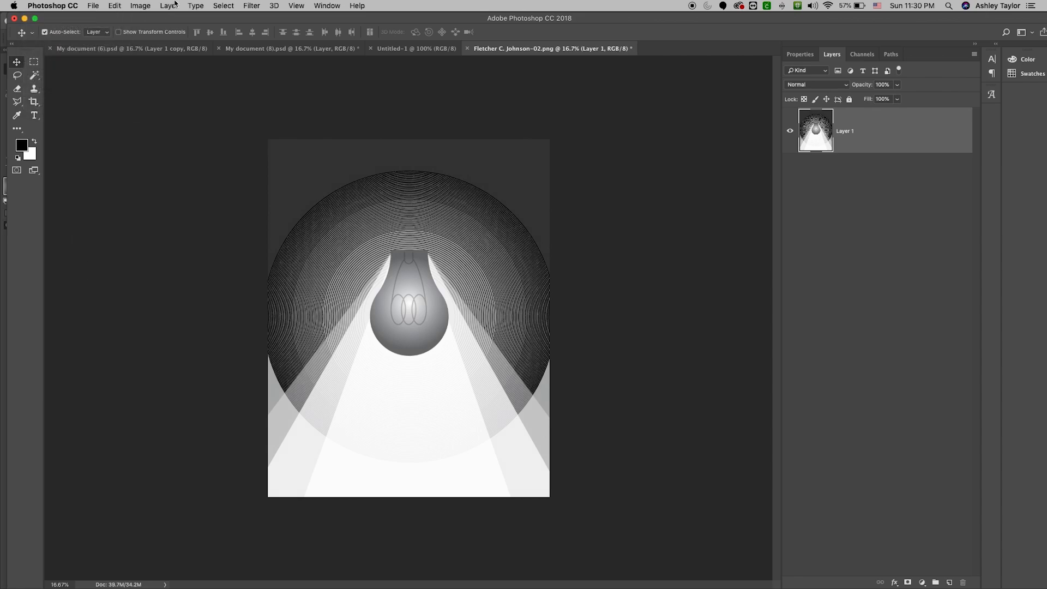
# Step: Convert the poster to Grayscale again, discarding colour, and start the Bitmap conversion
pyautogui.click(140, 5)
pyautogui.moveTo(164, 18)
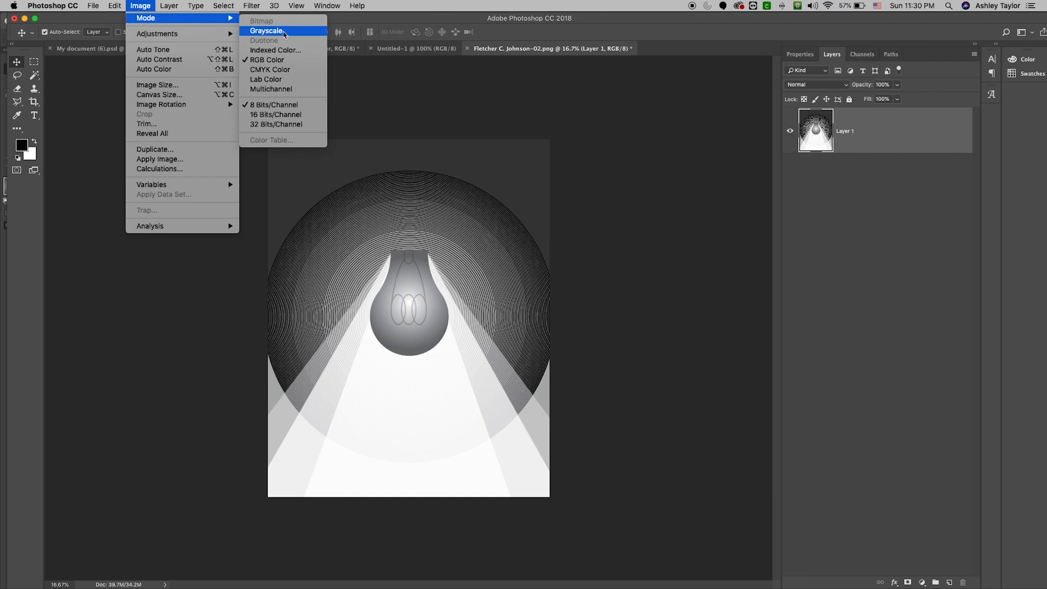
pyautogui.click(304, 32)
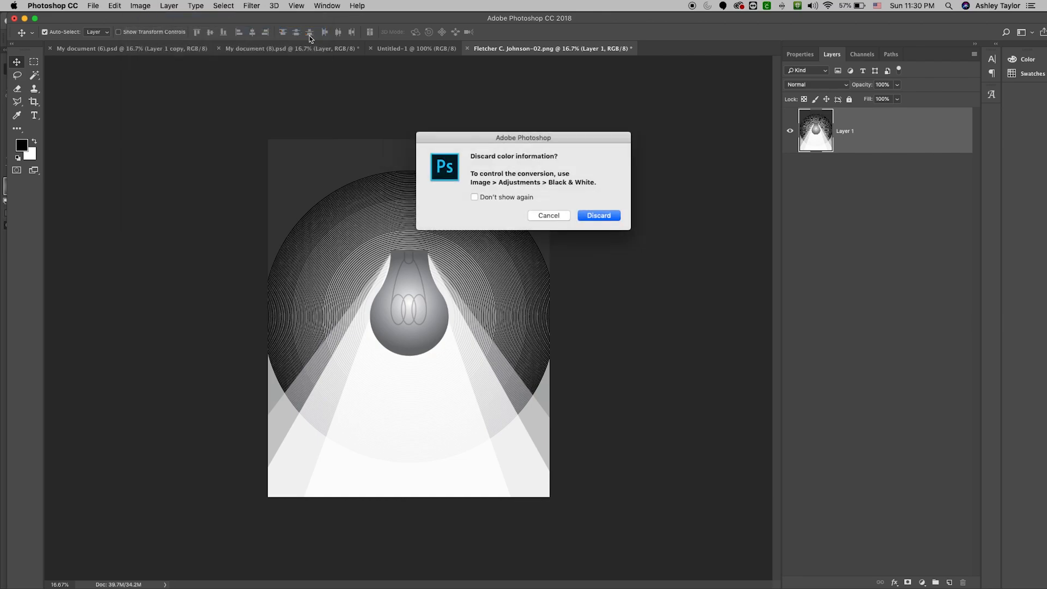
pyautogui.click(599, 215)
pyautogui.click(141, 6)
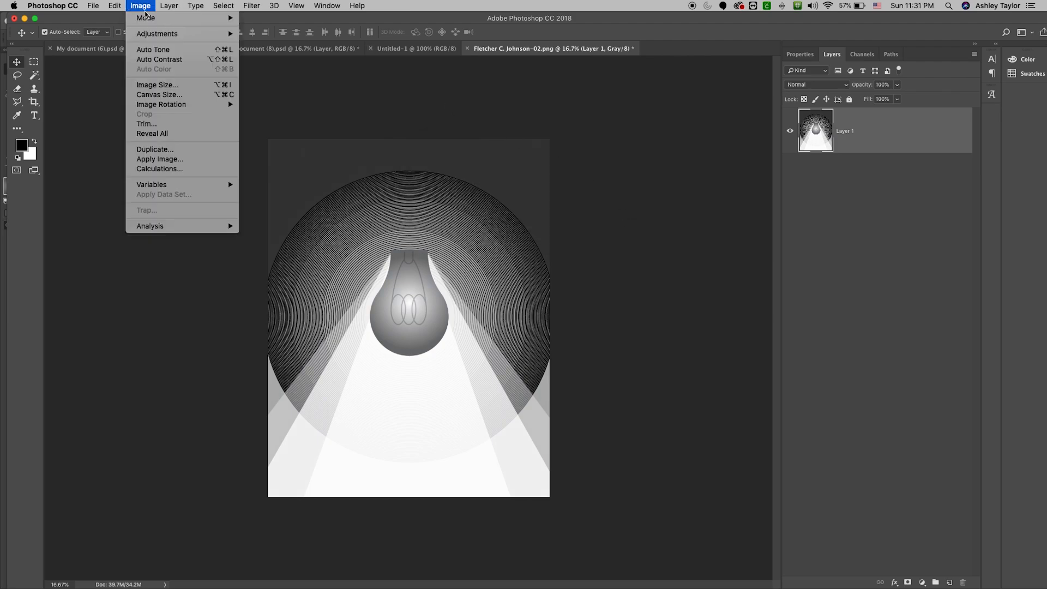
pyautogui.moveTo(180, 18)
pyautogui.click(317, 22)
# Step: Flatten the layers and convert the poster to Bitmap at 300 pixels/inch using Halftone Screen
pyautogui.click(601, 200)
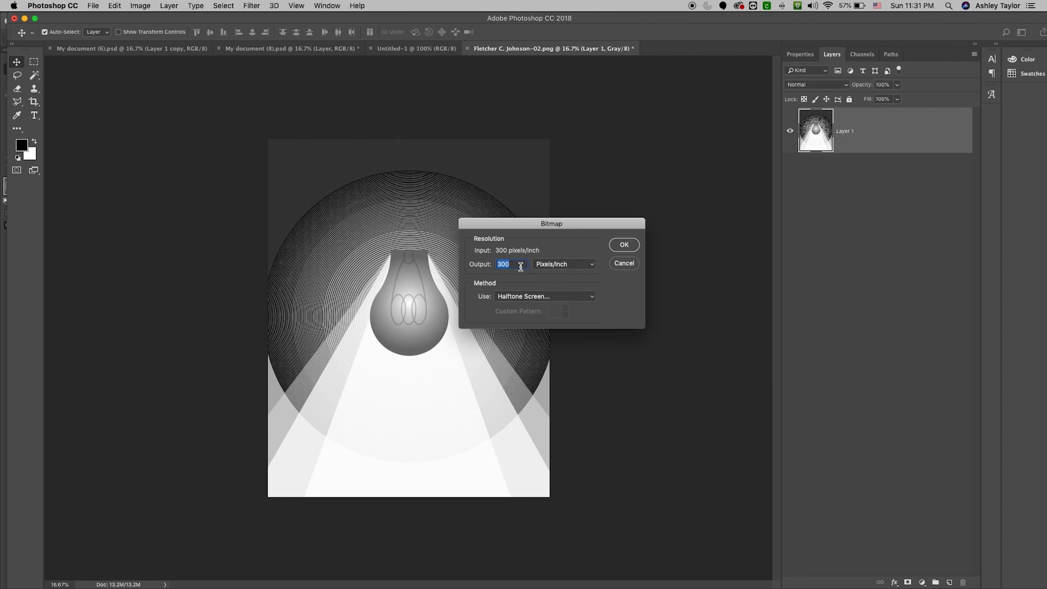
pyautogui.click(535, 297)
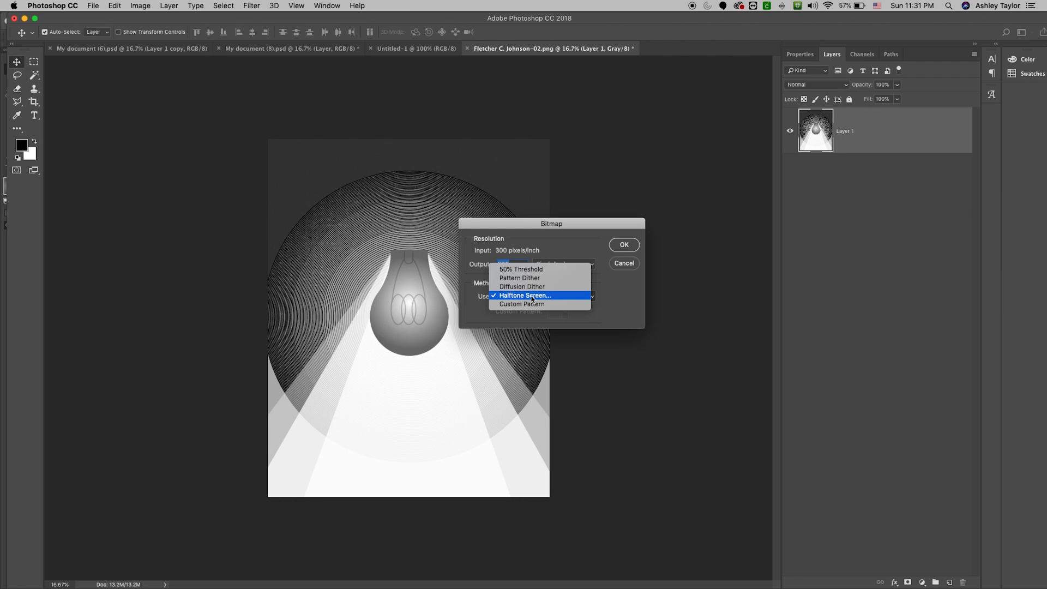
pyautogui.click(532, 296)
pyautogui.click(624, 245)
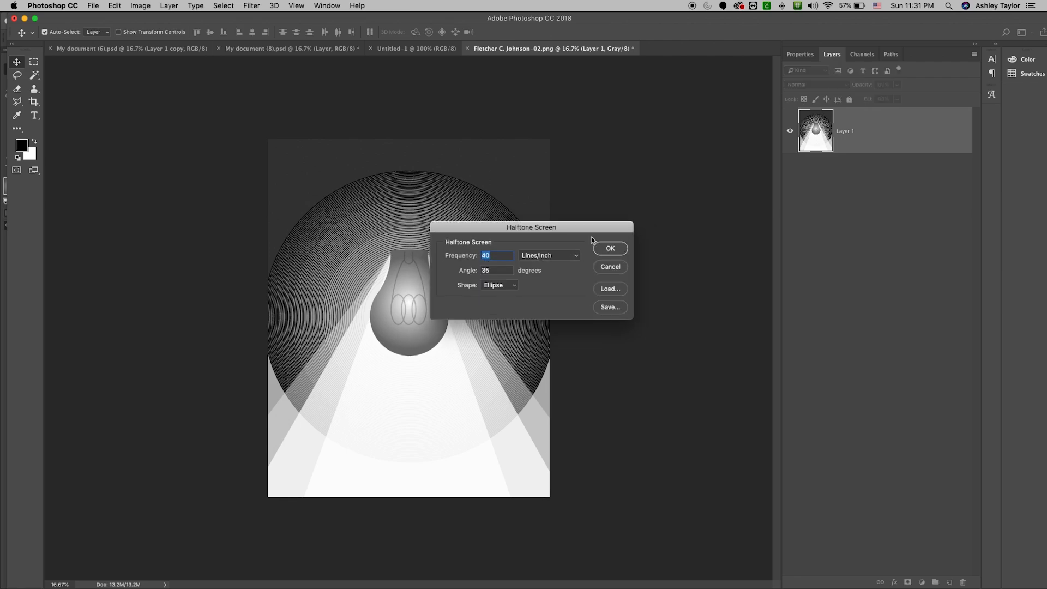
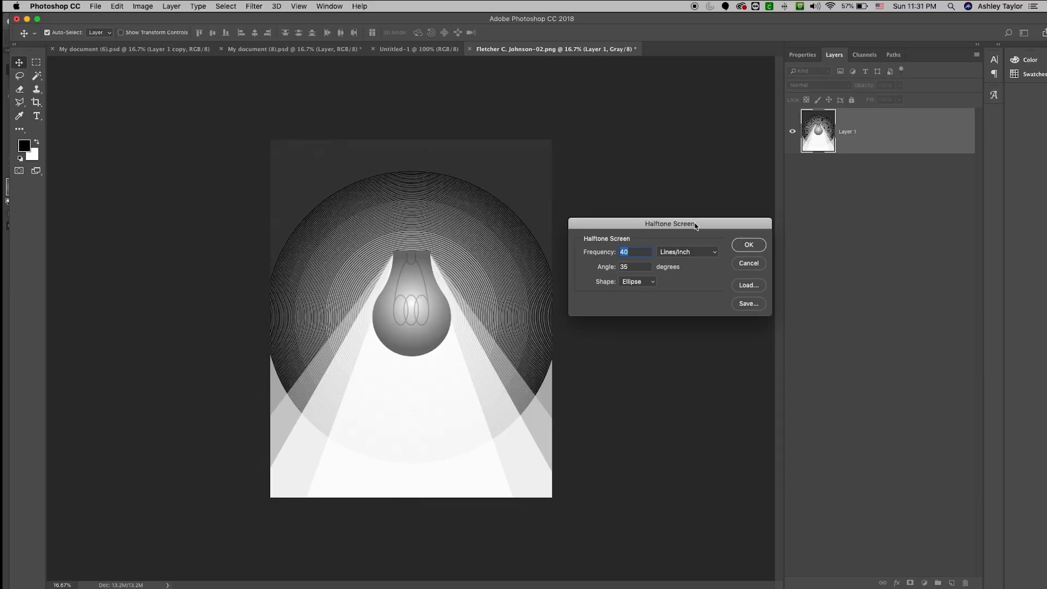
# Step: Apply a halftone screen of 40 lines/inch at a 35° angle with Ellipse dots
pyautogui.press('BackSpace')
pyautogui.click(712, 280)
pyautogui.click(646, 269)
pyautogui.click(652, 285)
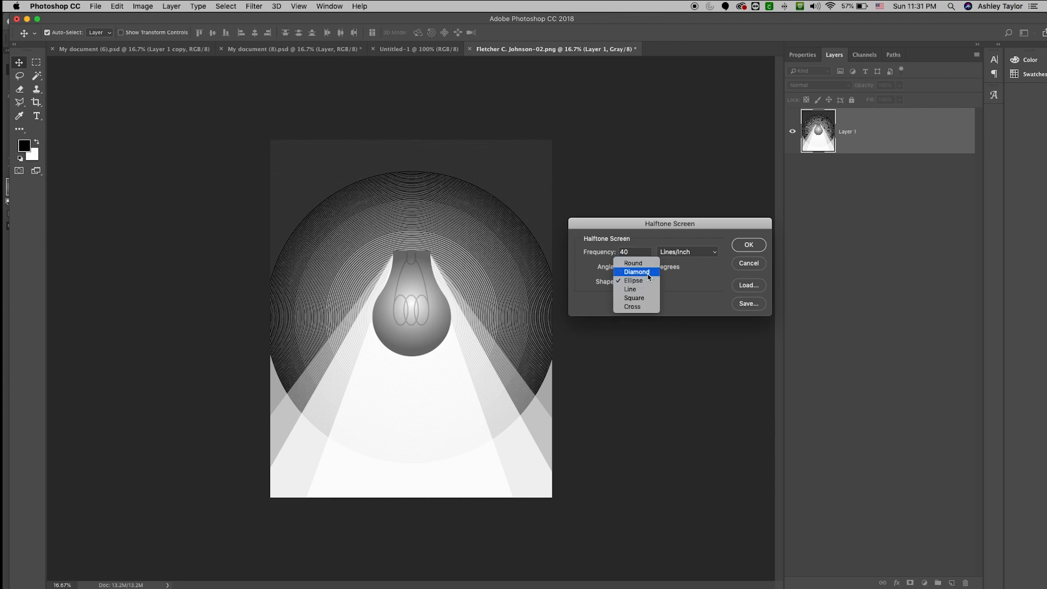
pyautogui.click(650, 281)
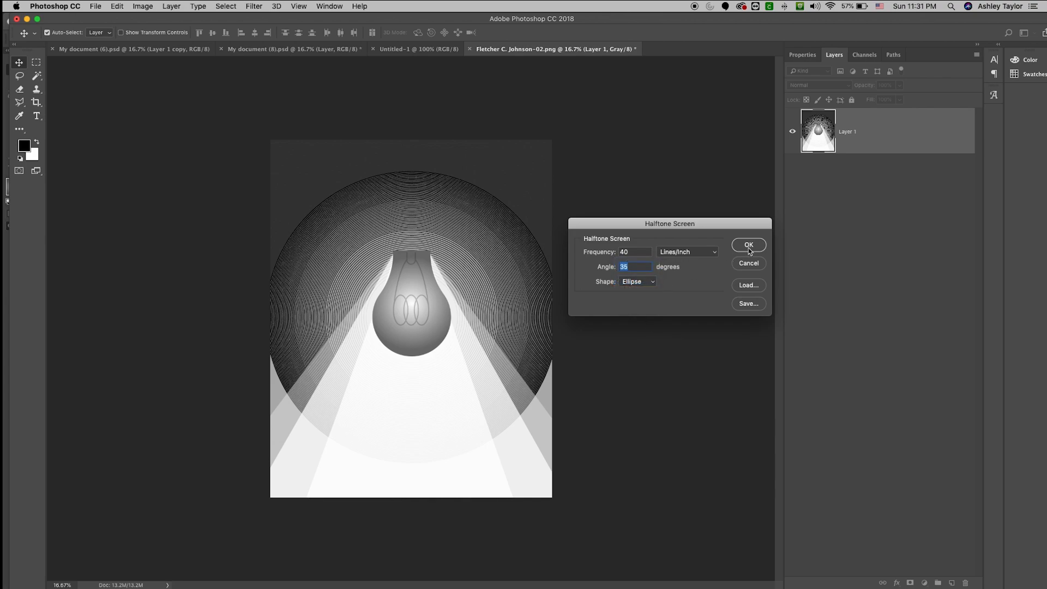
pyautogui.click(749, 247)
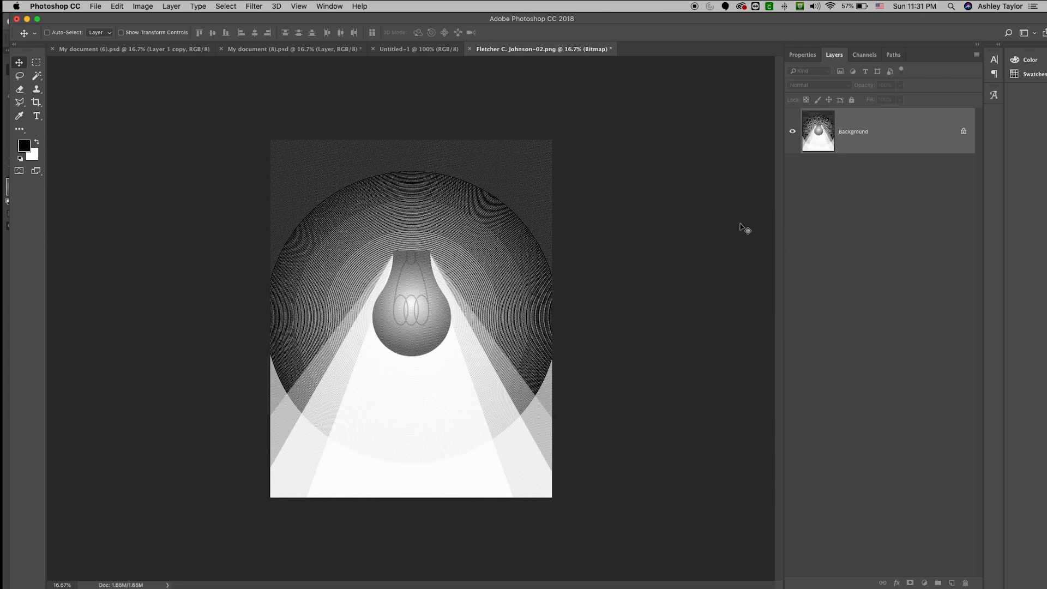
pyautogui.press('super+equal')
pyautogui.press('super+equal')
pyautogui.press('super+equal')
pyautogui.press('super+equal')
pyautogui.press('super+equal')
pyautogui.press('super+equal')
pyautogui.press('super+equal')
pyautogui.press('super+equal')
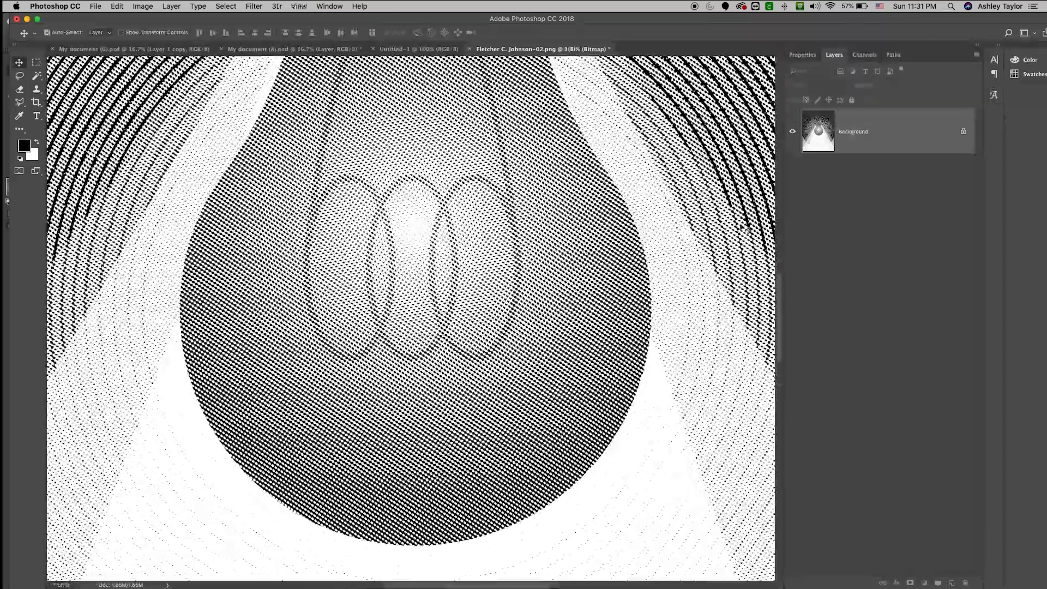
pyautogui.press('super+equal')
pyautogui.press('super+equal')
pyautogui.press('super+equal')
pyautogui.scroll(10, 661, 223)
pyautogui.scroll(-5, 660, 221)
pyautogui.press('super+minus')
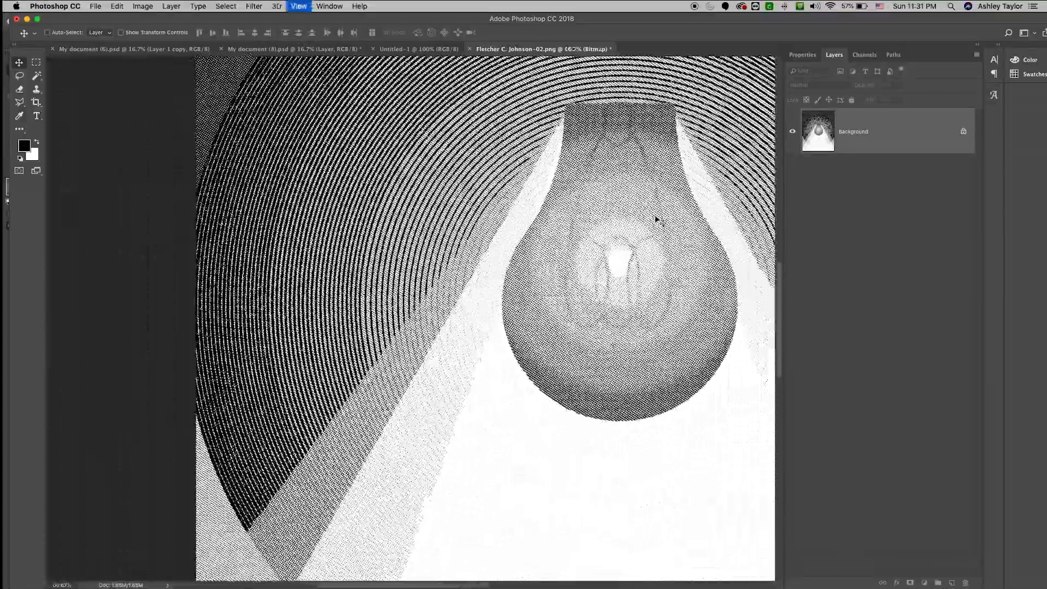
pyautogui.press('super+minus')
pyautogui.press('super+minus')
pyautogui.press('super+equal')
pyautogui.press('super+equal')
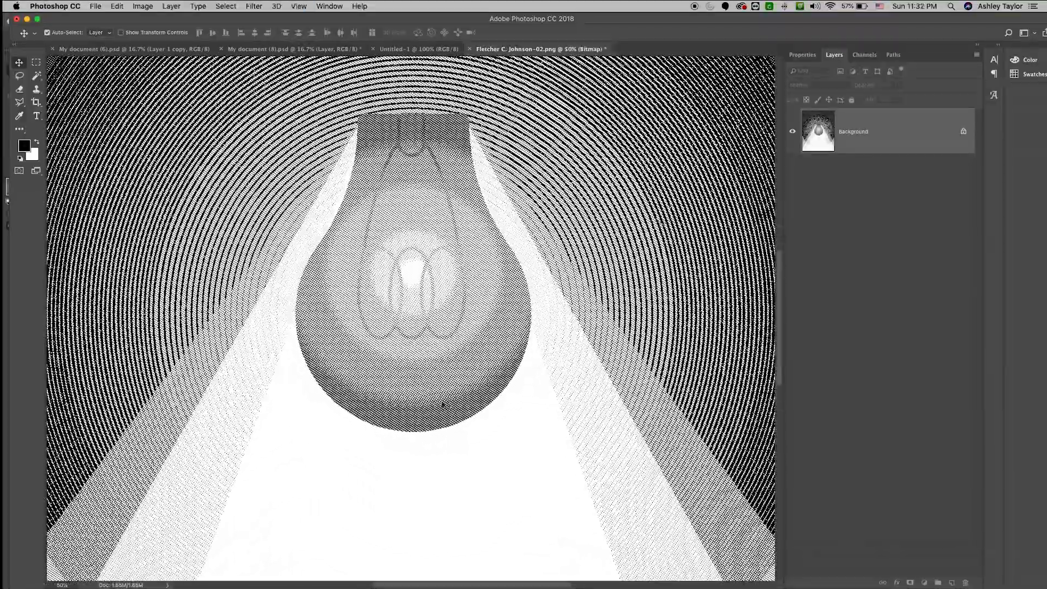
pyautogui.scroll(-10, 443, 405)
pyautogui.hscroll(-5, 443, 405)
pyautogui.hscroll(15, 374, 365)
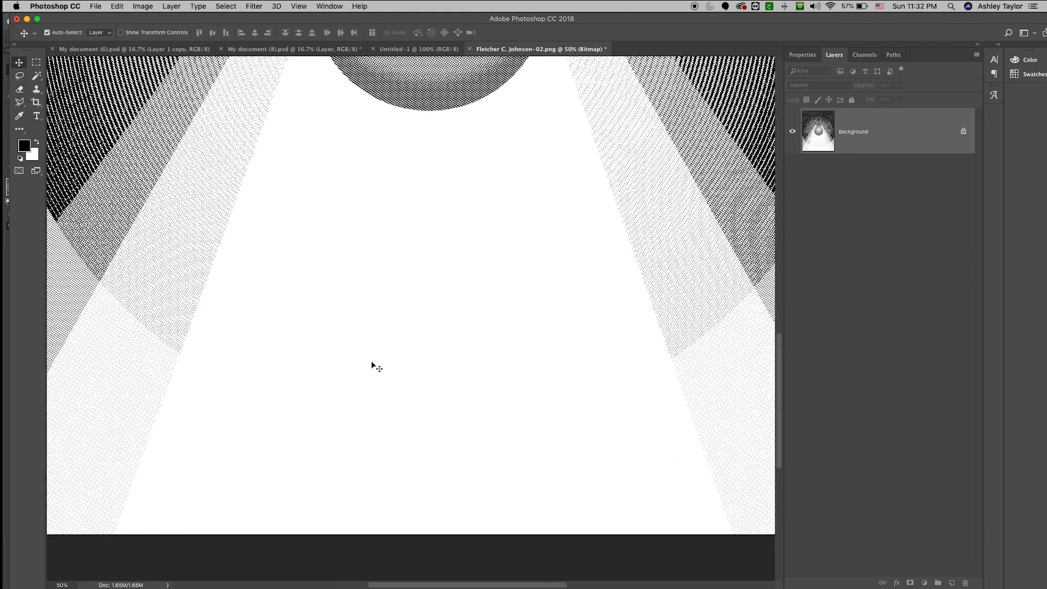
pyautogui.scroll(3, 452, 310)
pyautogui.scroll(3, 453, 310)
pyautogui.hscroll(-12, 453, 310)
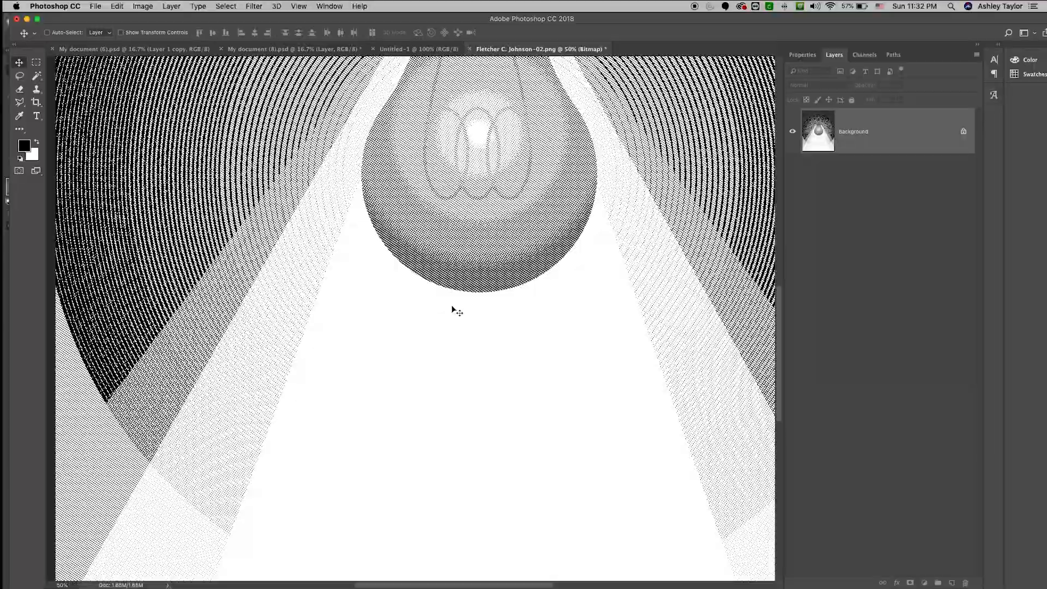
pyautogui.press('super+plus')
pyautogui.press('super+plus')
pyautogui.press('super+plus')
pyautogui.press('super+plus')
pyautogui.press('super+minus')
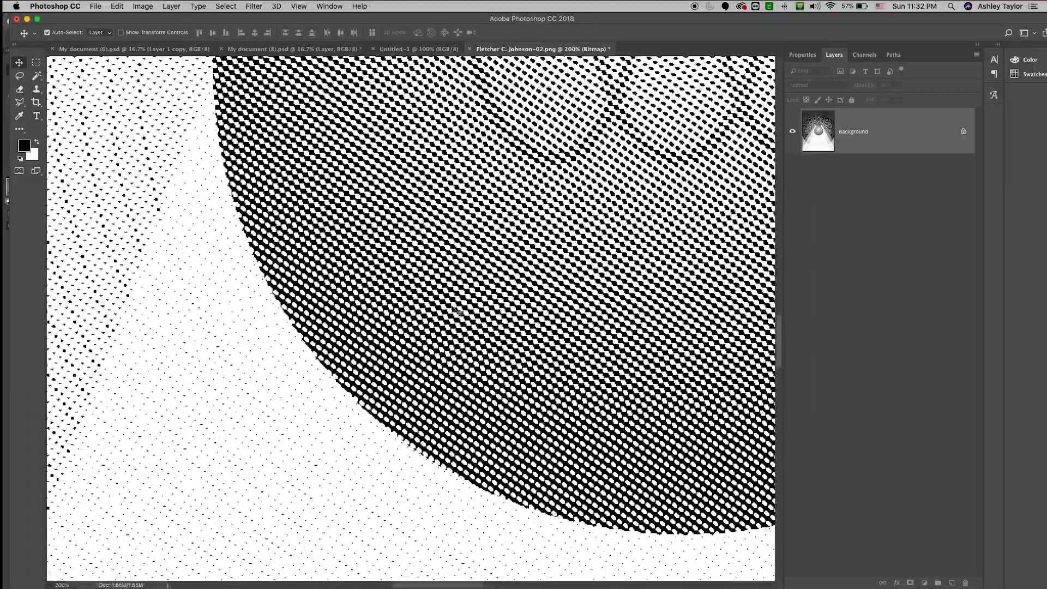
pyautogui.press('super+minus')
pyautogui.press('super+minus')
pyautogui.press('super+minus')
pyautogui.press('super+minus')
pyautogui.press('super+minus')
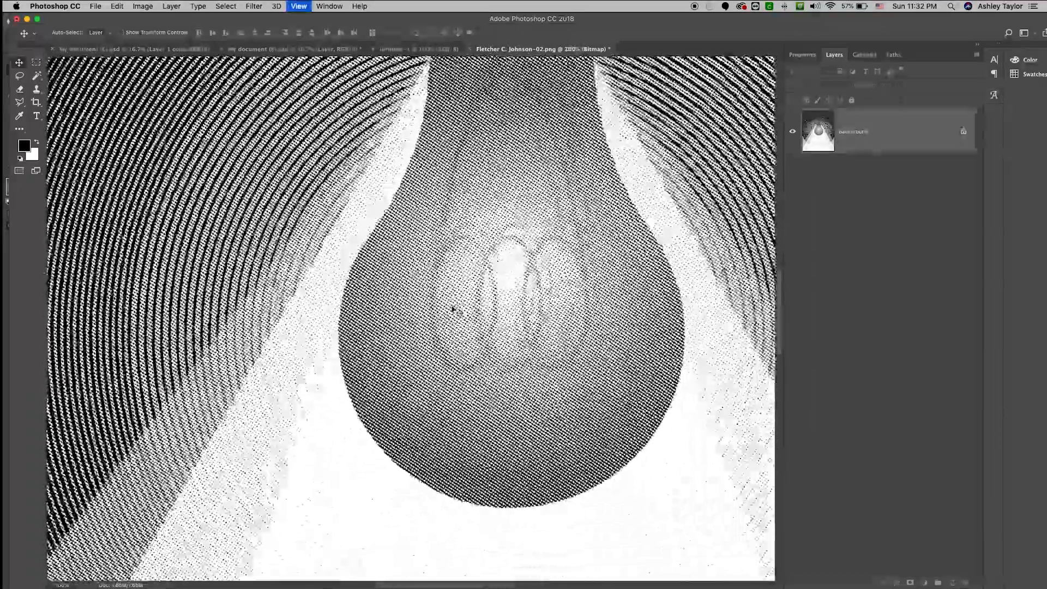
pyautogui.press('super+minus')
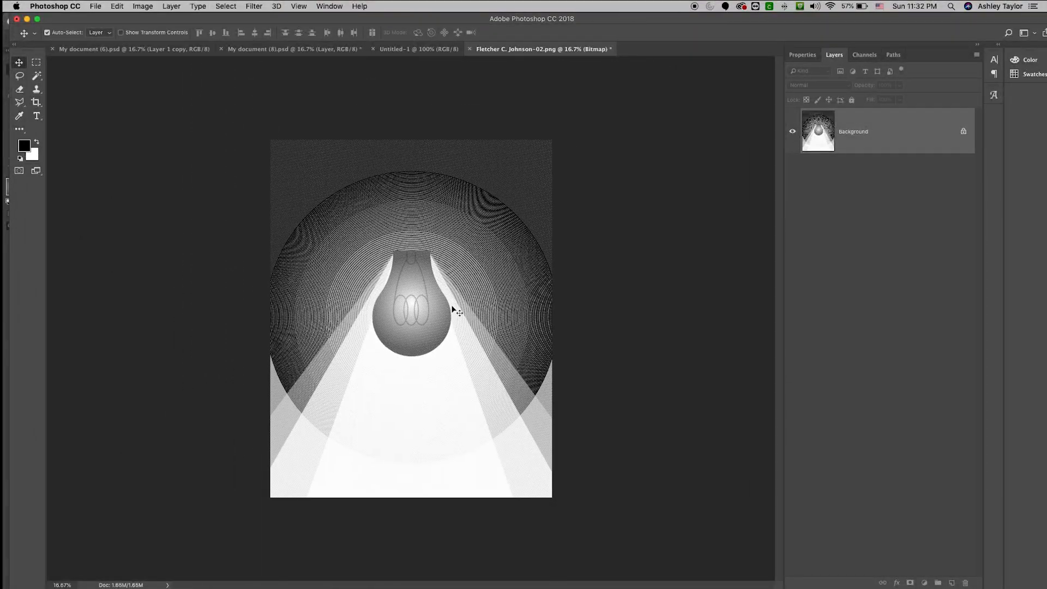
# Step: Save the halftone lightbulb bitmap to the Desktop in PNG format, accepting the PNG options
pyautogui.click(96, 6)
pyautogui.click(131, 110)
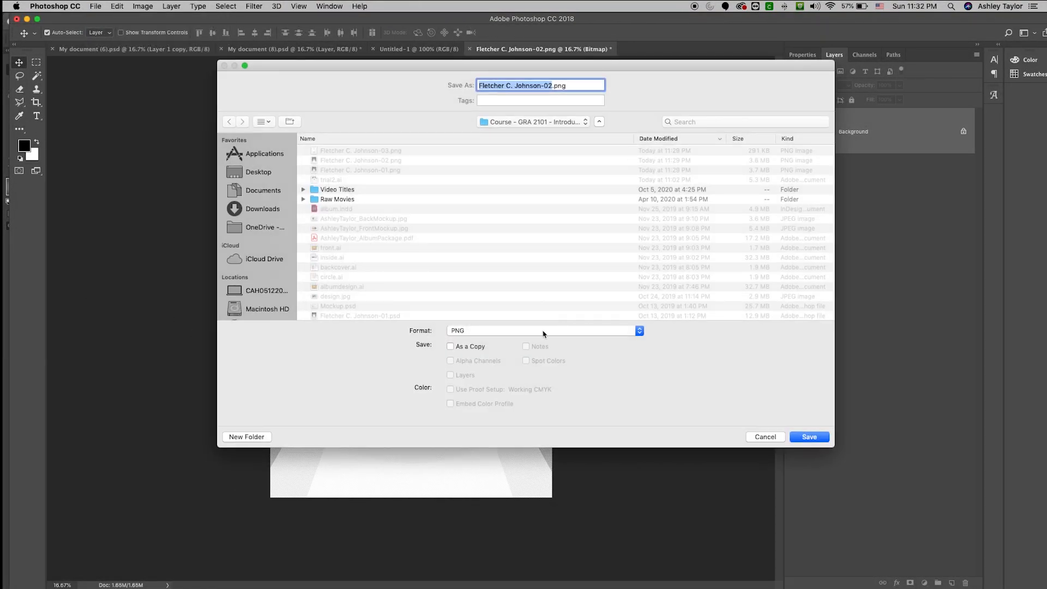
pyautogui.click(543, 331)
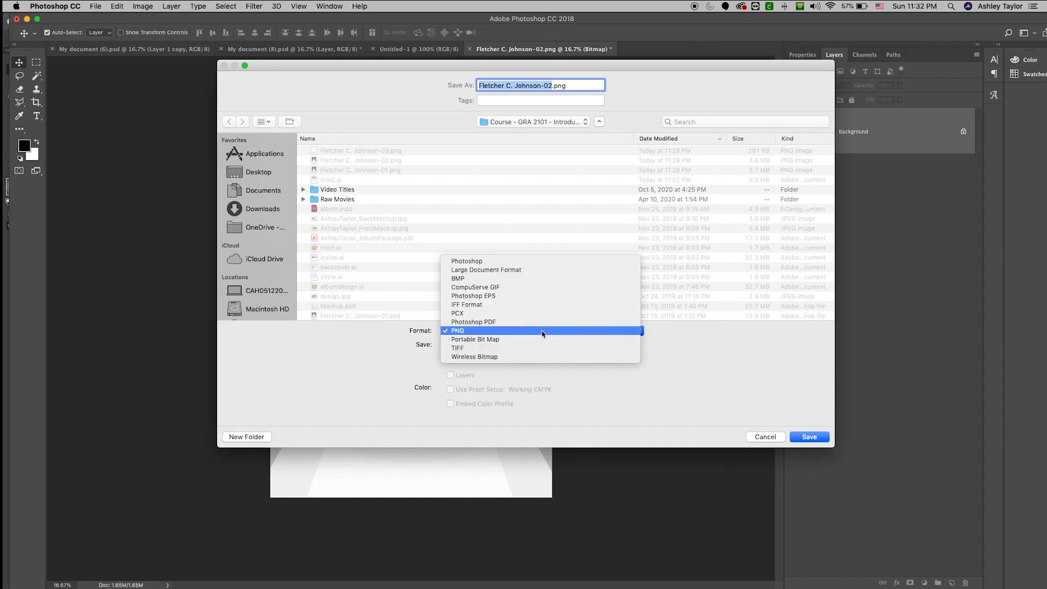
pyautogui.click(493, 331)
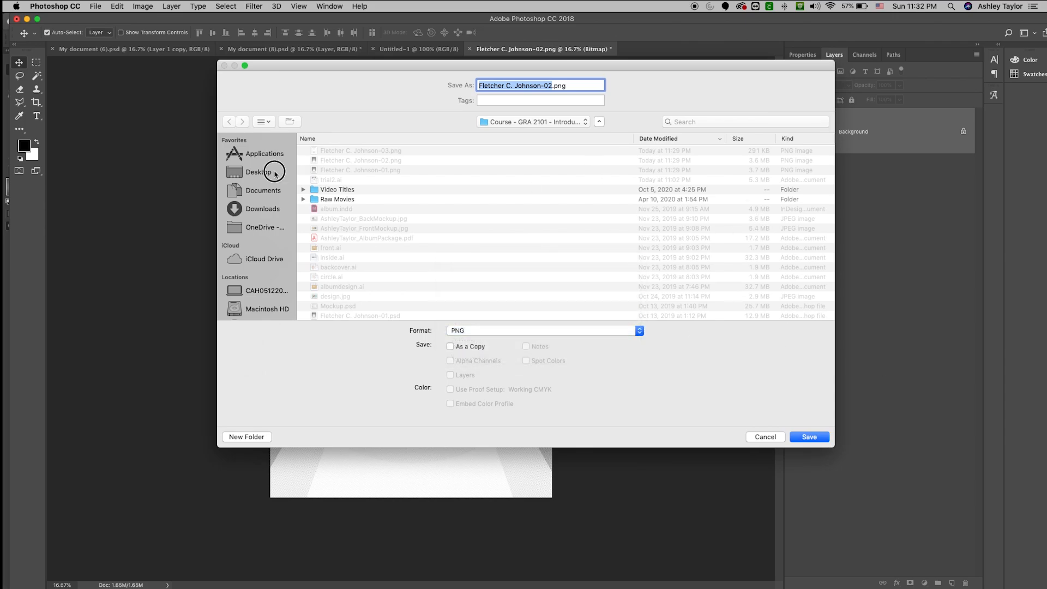
pyautogui.click(263, 171)
pyautogui.click(809, 437)
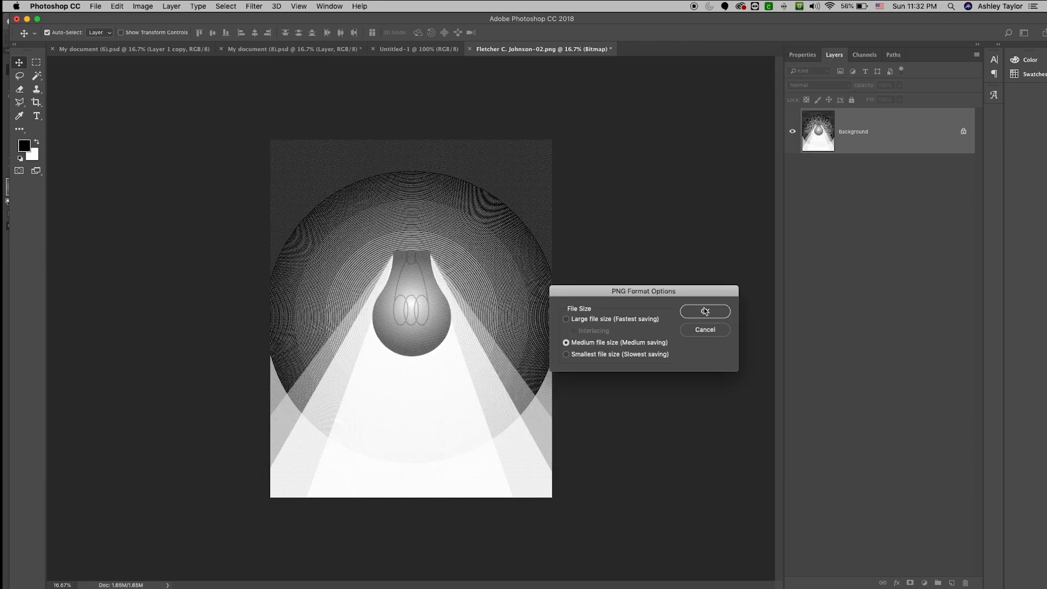
pyautogui.click(604, 319)
pyautogui.click(699, 313)
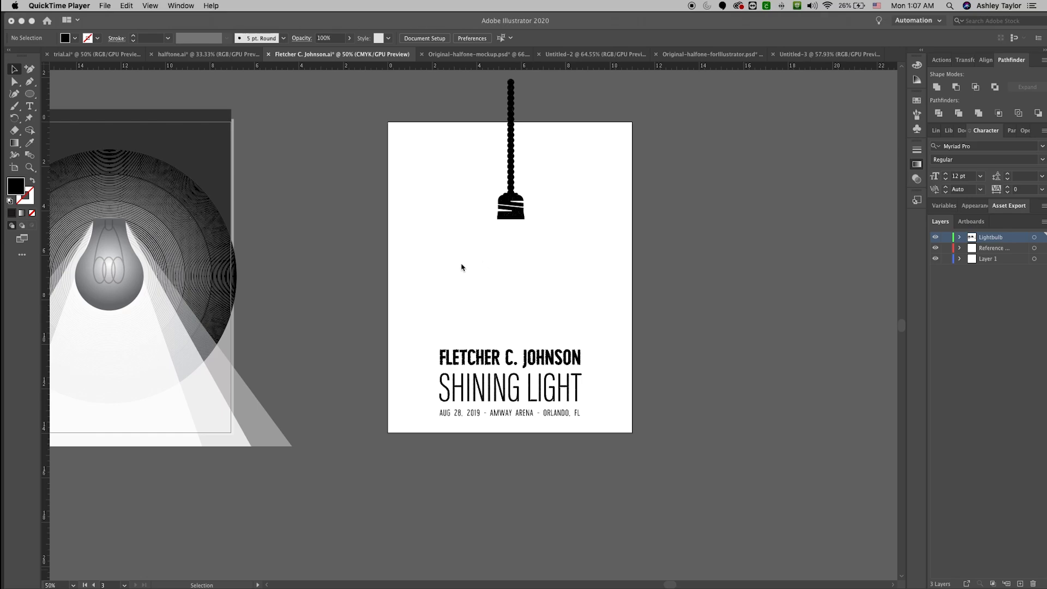
# Step: Place the halftone lightbulb PNG from the Desktop to fill the SHINING LIGHT poster artboard
pyautogui.click(459, 271)
pyautogui.scroll(2, 465, 297)
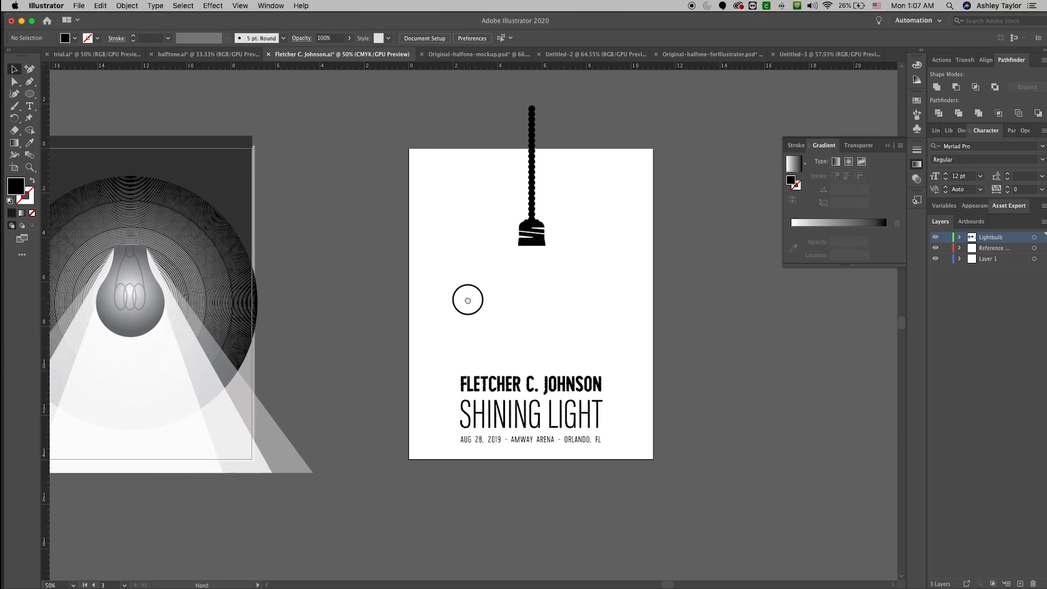
pyautogui.click(79, 6)
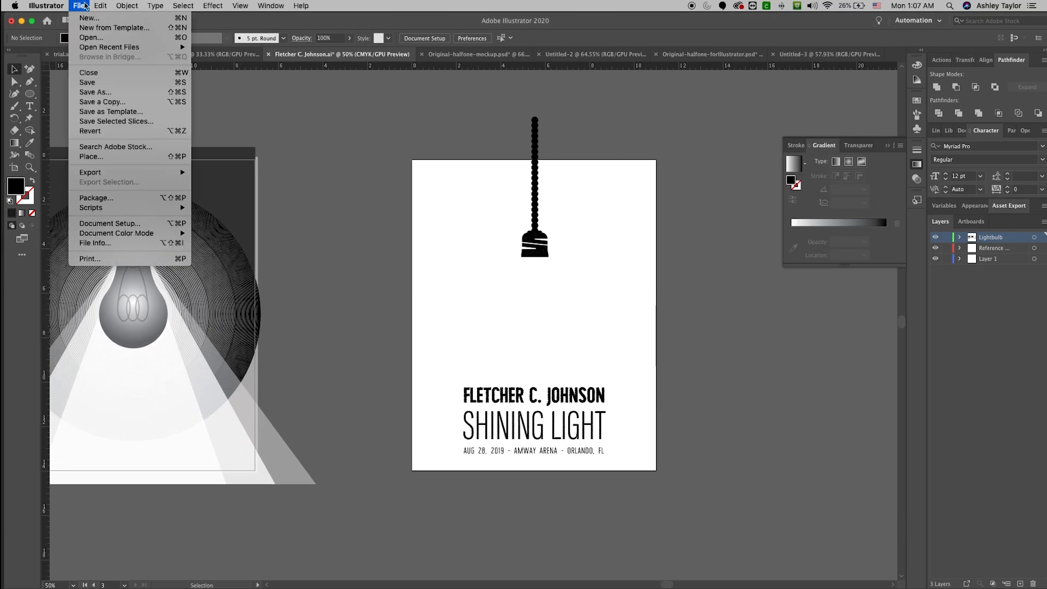
pyautogui.click(120, 157)
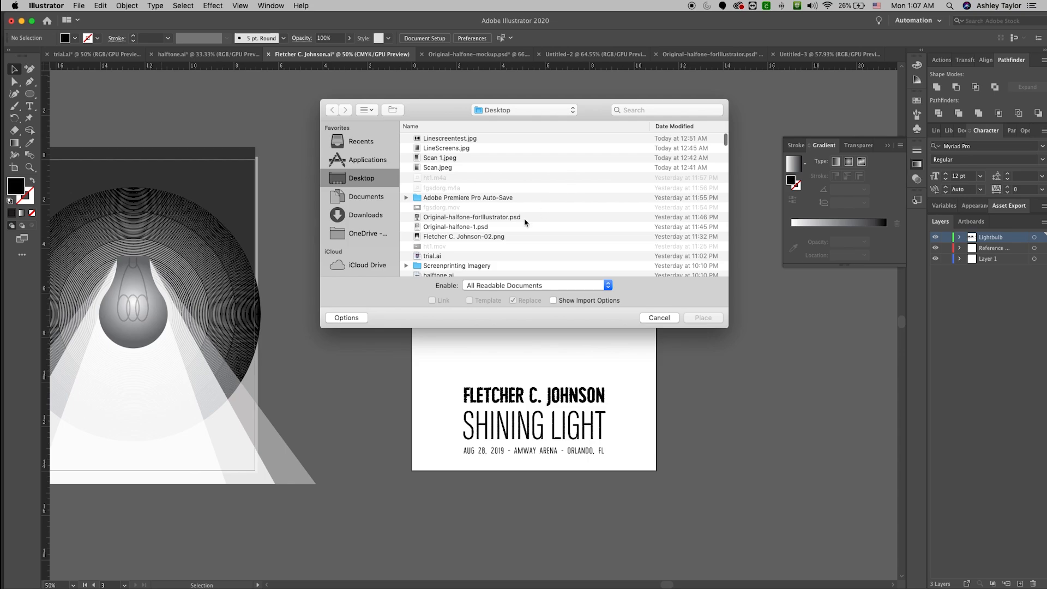
pyautogui.click(489, 238)
pyautogui.click(703, 318)
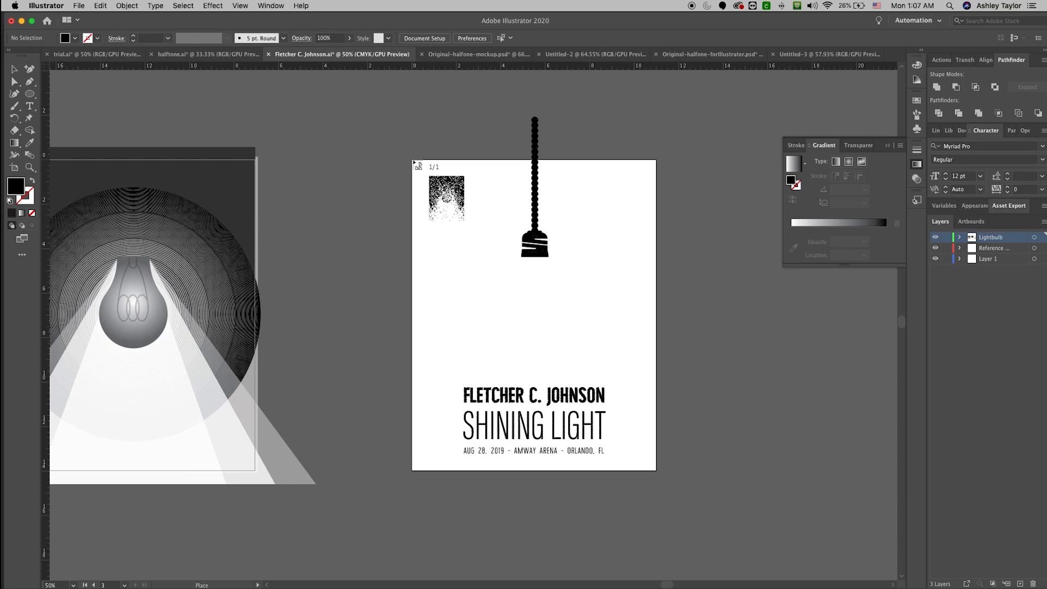
pyautogui.click(413, 161)
pyautogui.click(816, 343)
# Step: Inspect the halftone lightbulb at 200%, 100% and 33.33% zoom
pyautogui.press('super+equal')
pyautogui.press('super+equal')
pyautogui.press('super+equal')
pyautogui.press('super+equal')
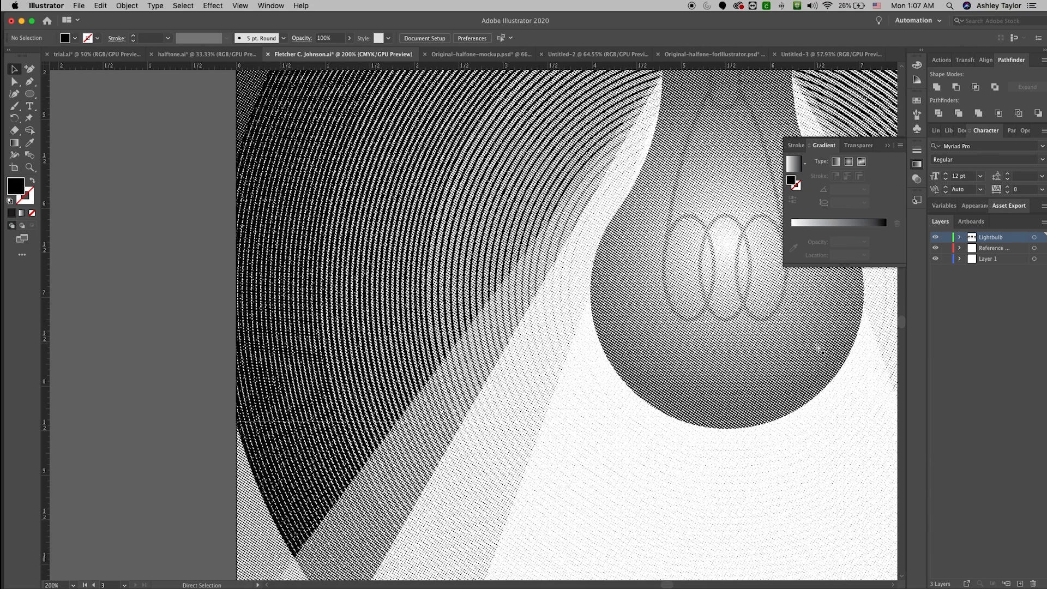
pyautogui.moveTo(737, 354); pyautogui.dragTo(484, 441)
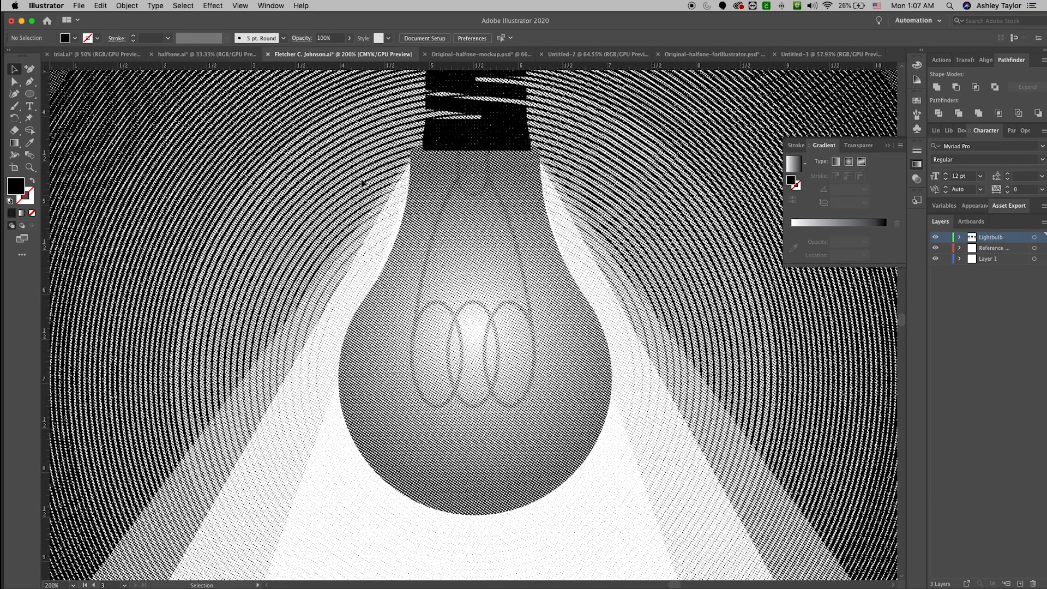
pyautogui.press('super+minus')
pyautogui.press('super+minus')
pyautogui.moveTo(496, 368); pyautogui.dragTo(727, 415)
pyautogui.scroll(-10, 727, 416)
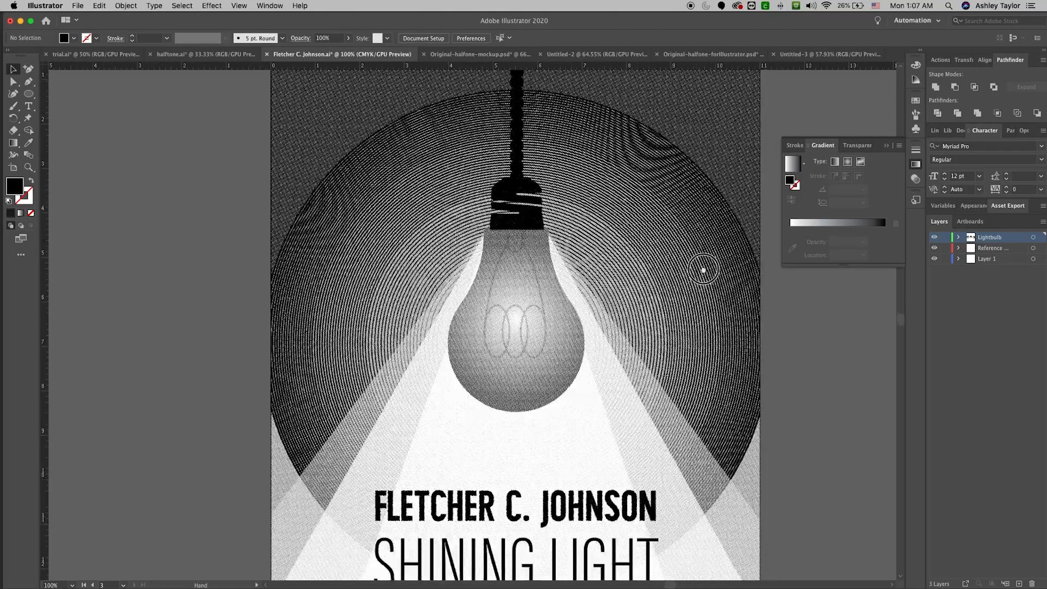
pyautogui.scroll(10, 567, 364)
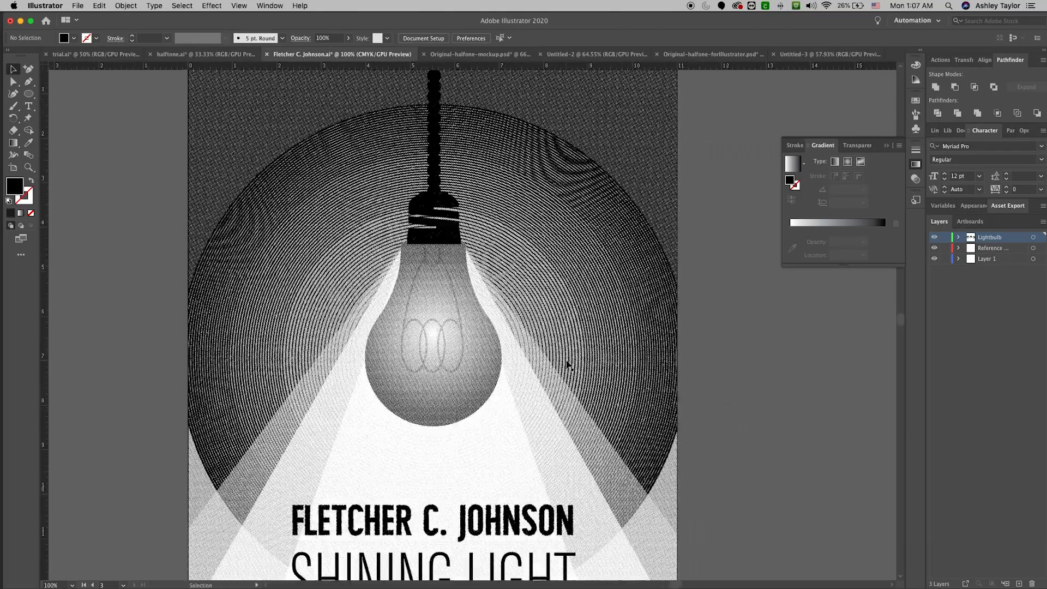
pyautogui.press('super+minus')
pyautogui.press('super+minus')
pyautogui.press('super+minus')
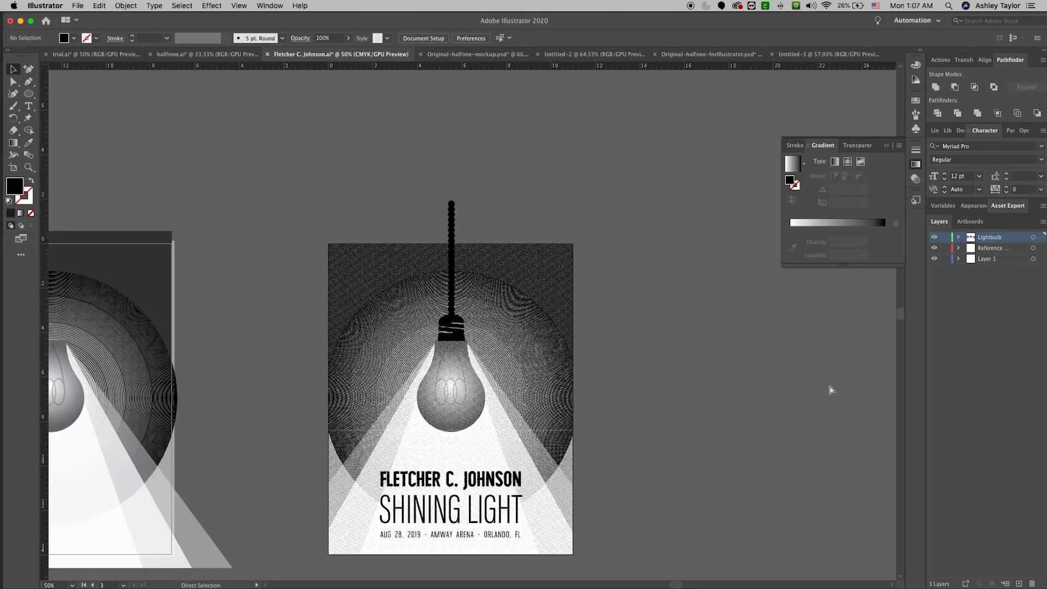
pyautogui.moveTo(705, 396); pyautogui.dragTo(732, 392)
# Step: Select and deselect the poster artwork, then expand Layer 1 in the Layers panel
pyautogui.moveTo(476, 233); pyautogui.dragTo(296, 236)
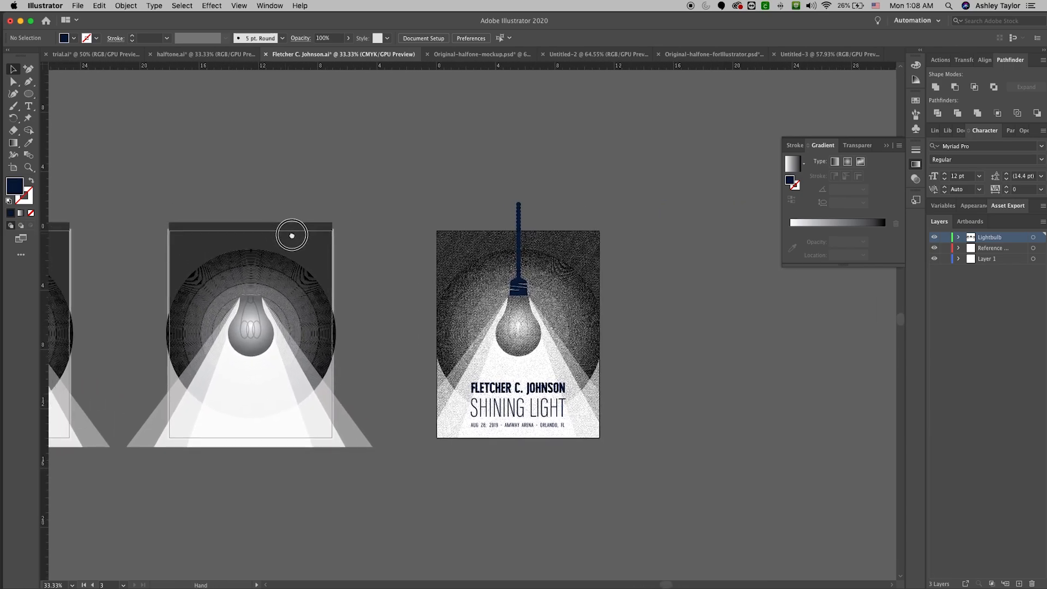
pyautogui.press('super+a')
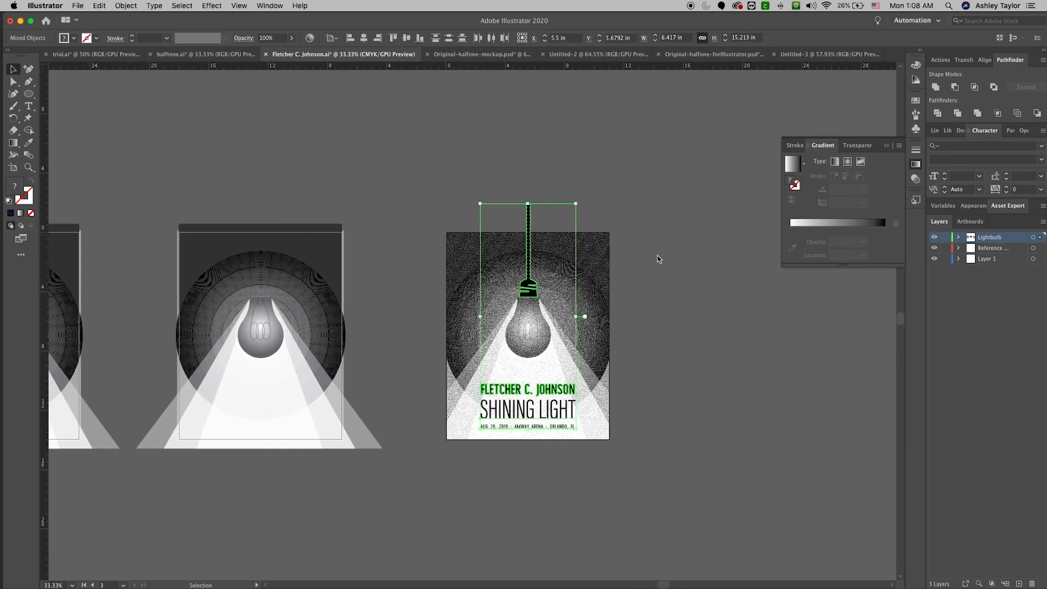
pyautogui.press('super+equal')
pyautogui.press('super+equal')
pyautogui.press('super+equal')
pyautogui.press('shift+super+a')
pyautogui.moveTo(823, 355); pyautogui.dragTo(734, 283)
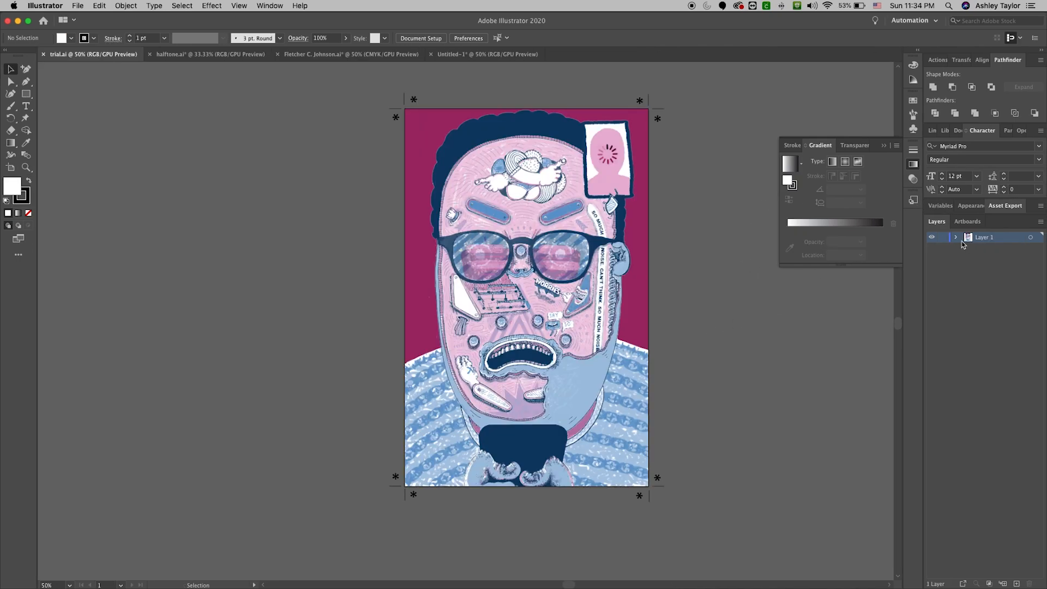
pyautogui.click(956, 238)
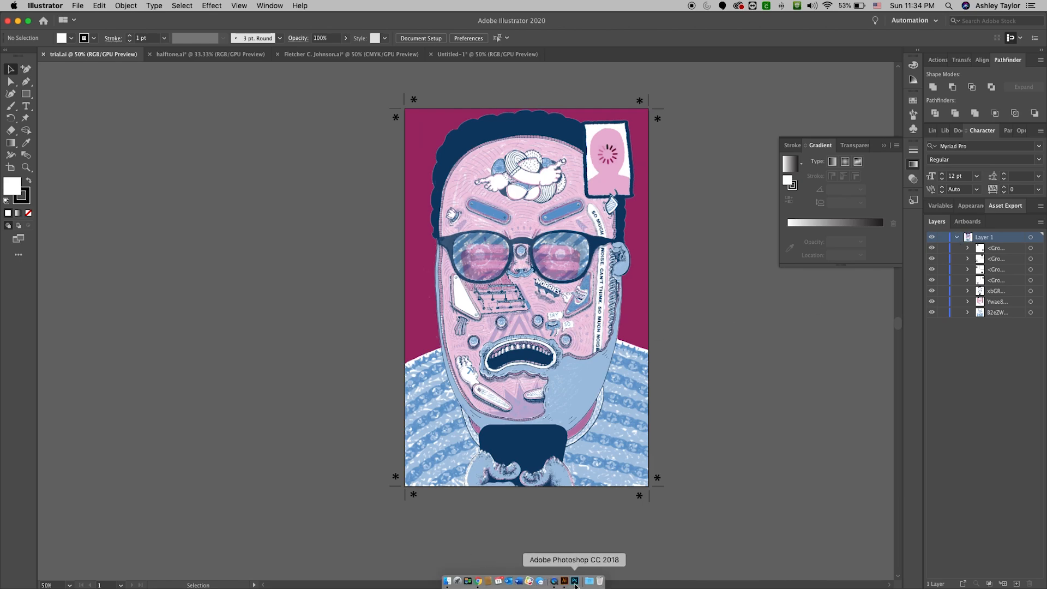
# Step: Switch to My document (6).psd in Photoshop and toggle each layer's visibility until all show
pyautogui.click(576, 583)
pyautogui.hotkey('ctrl', 'Tab')
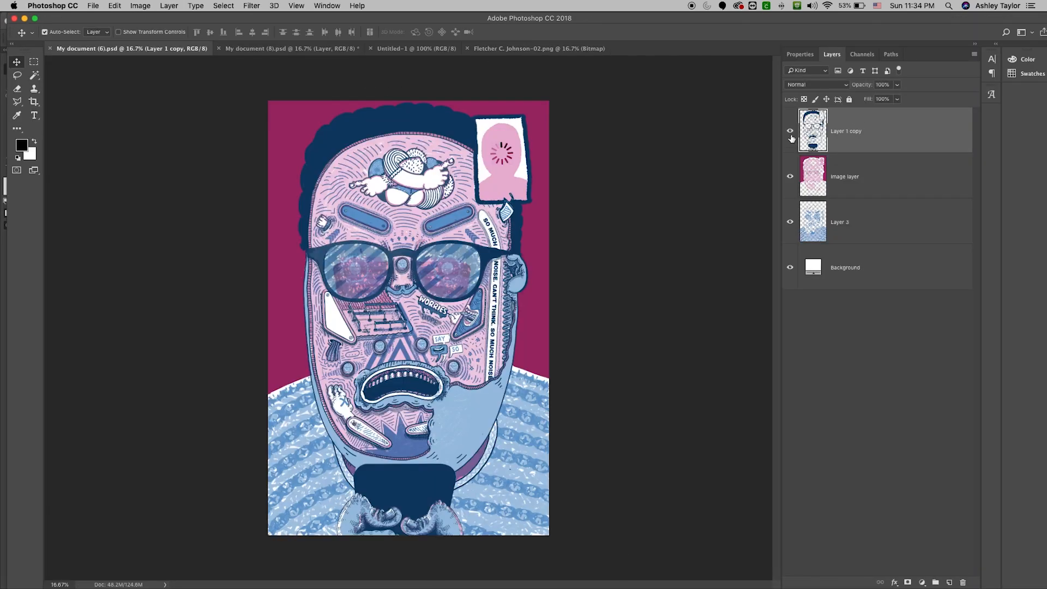
pyautogui.click(790, 132)
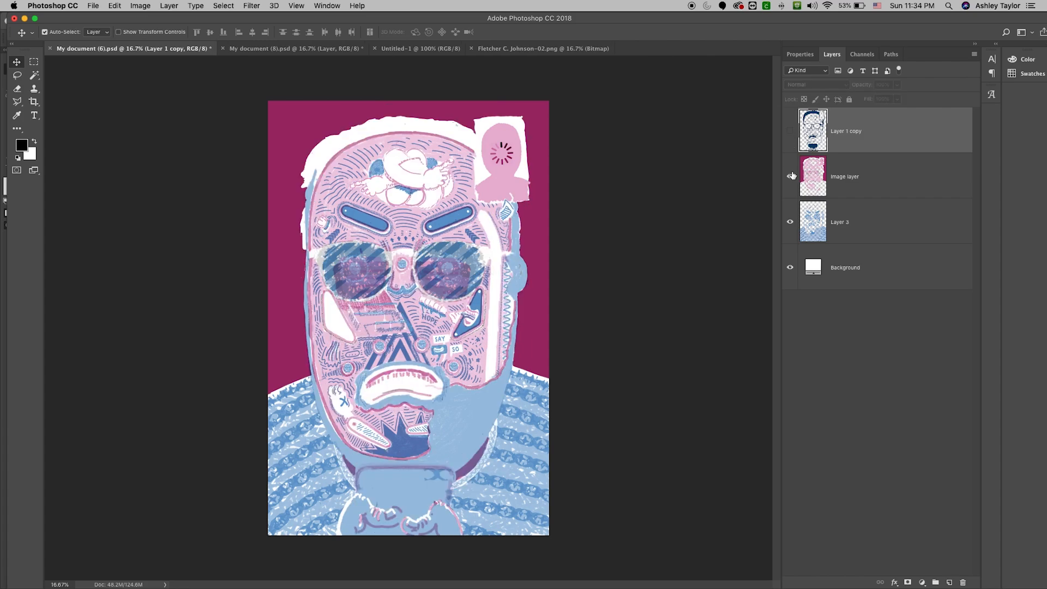
pyautogui.click(791, 176)
pyautogui.click(790, 221)
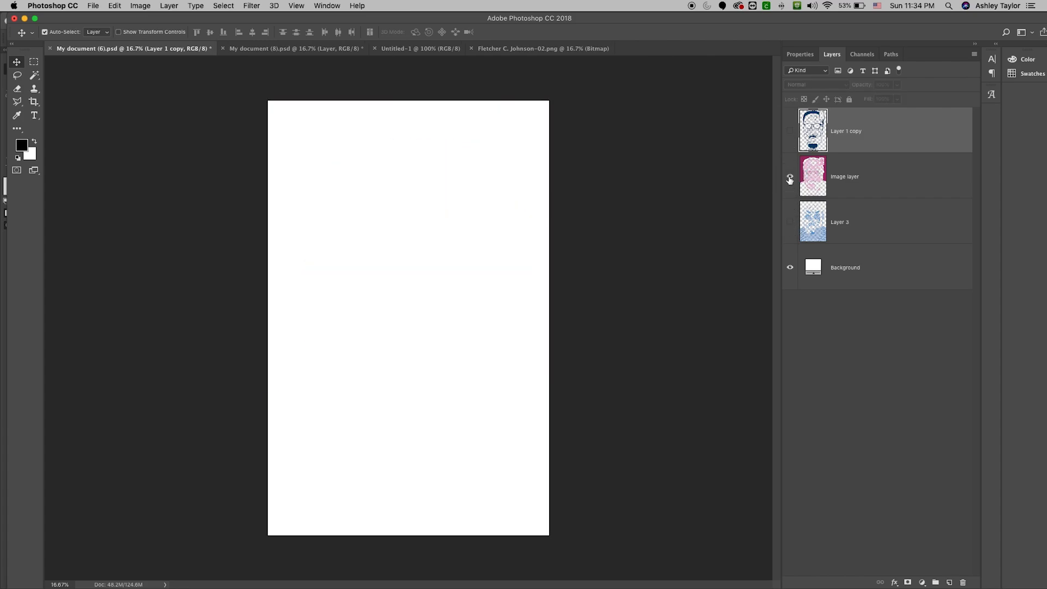
pyautogui.click(790, 177)
pyautogui.click(790, 221)
pyautogui.click(791, 222)
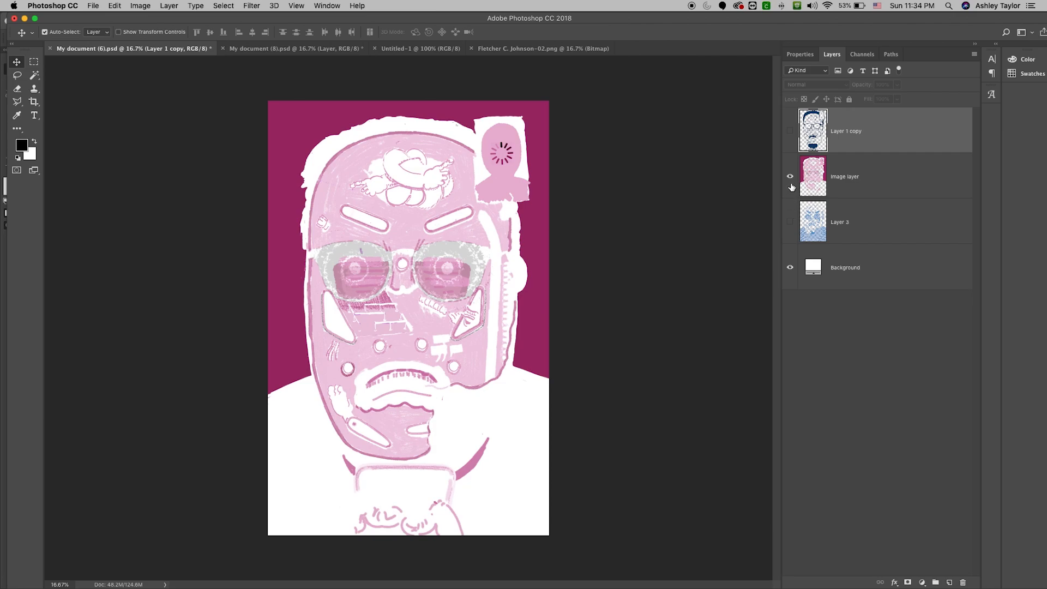
pyautogui.click(790, 222)
pyautogui.click(789, 132)
pyautogui.click(788, 134)
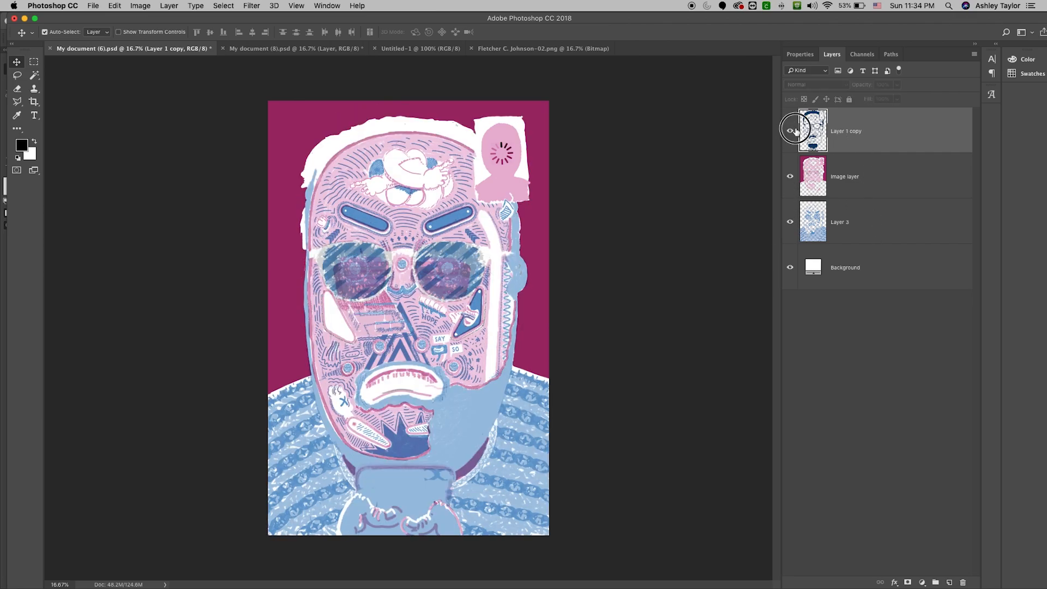
pyautogui.click(790, 131)
# Step: Rename the layers Key, Magenta and Radiant Blue
pyautogui.doubleClick(843, 130)
pyautogui.write('Key')
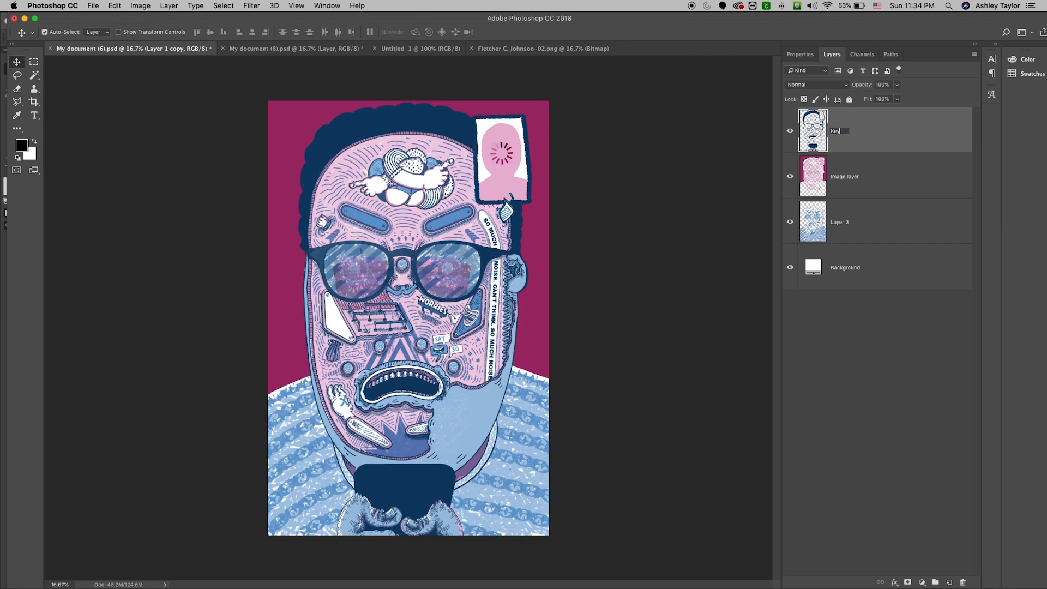
pyautogui.press('Return')
pyautogui.click(850, 181)
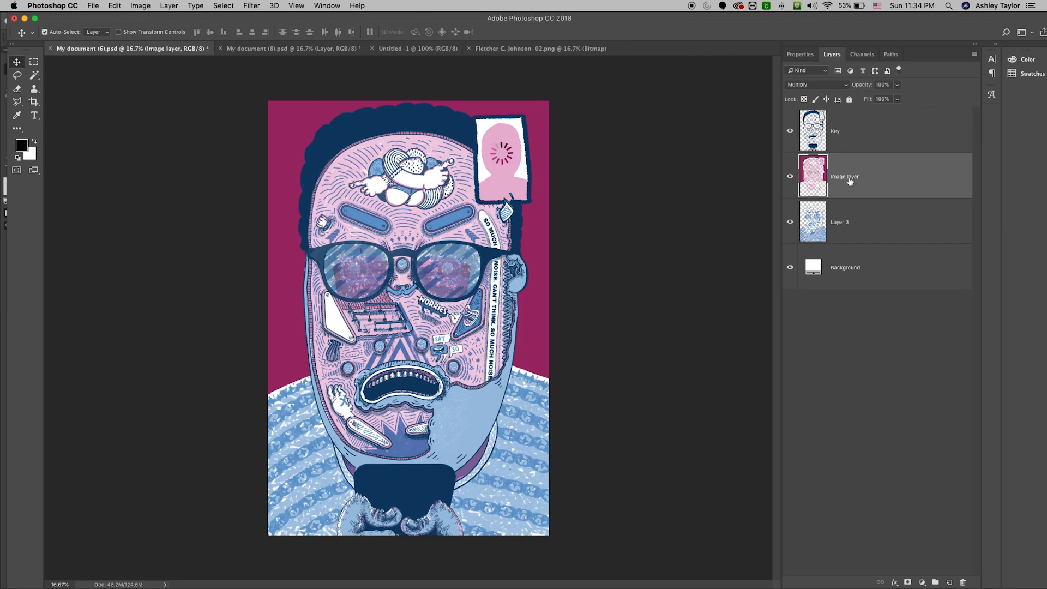
pyautogui.write('Magenta')
pyautogui.press('Return')
pyautogui.click(843, 224)
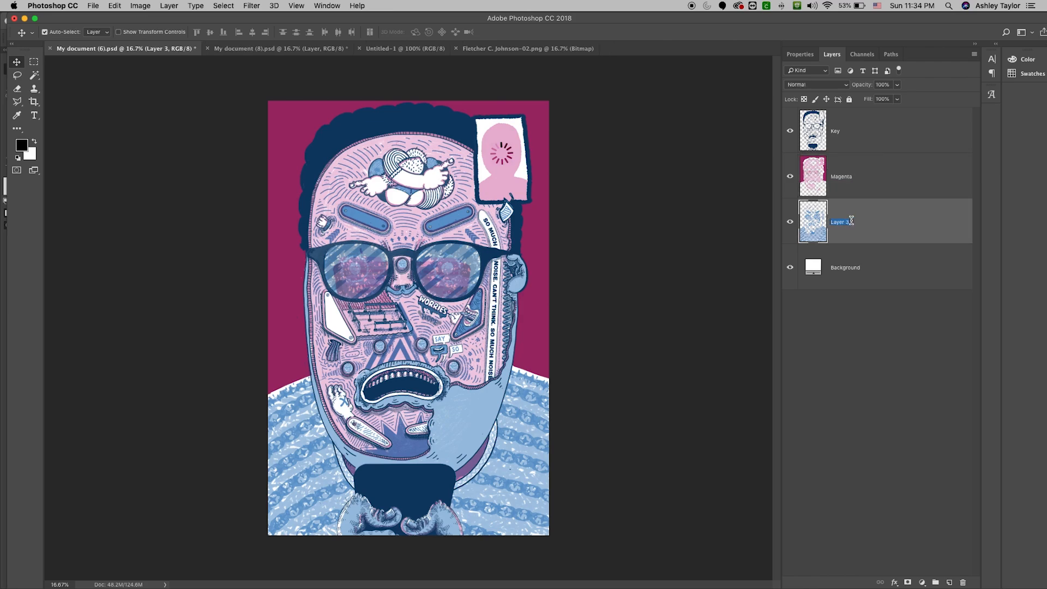
pyautogui.write('Radiant Blue')
pyautogui.press('Return')
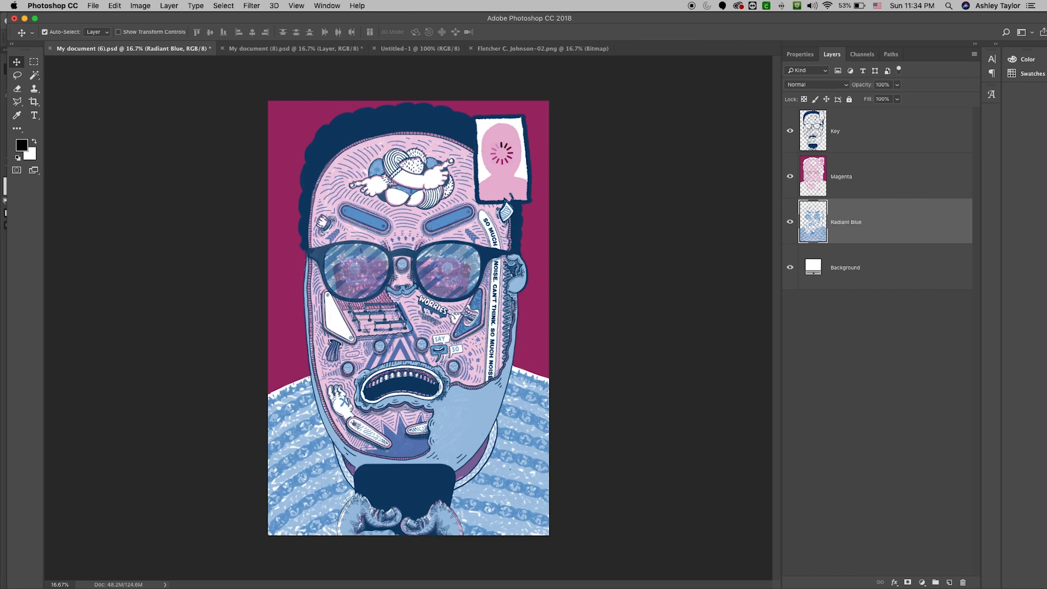
pyautogui.click(678, 318)
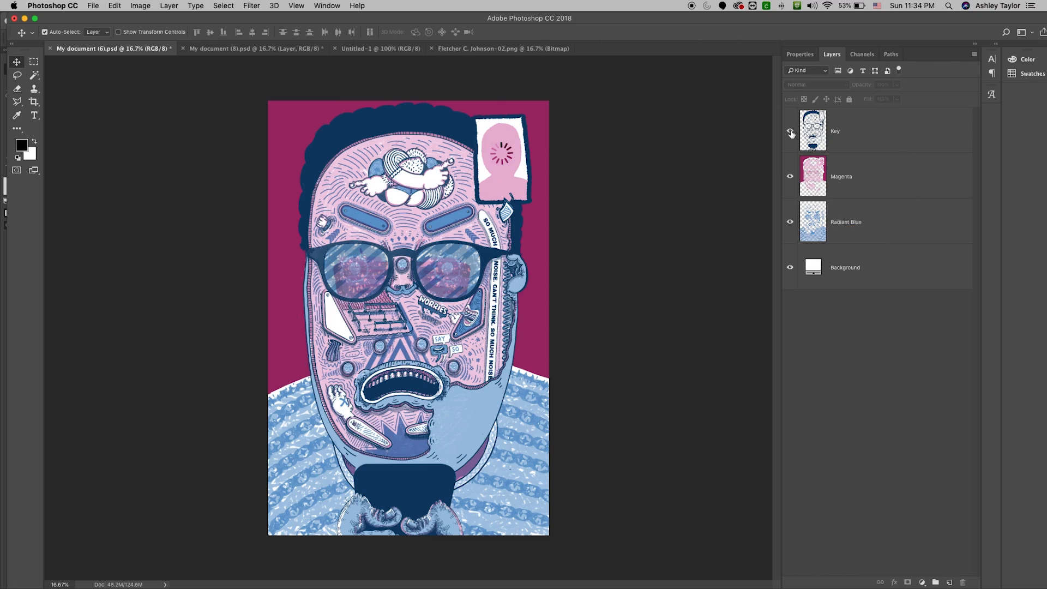
# Step: Toggle the Key line art on and off to compare, then begin a Save As
pyautogui.click(791, 132)
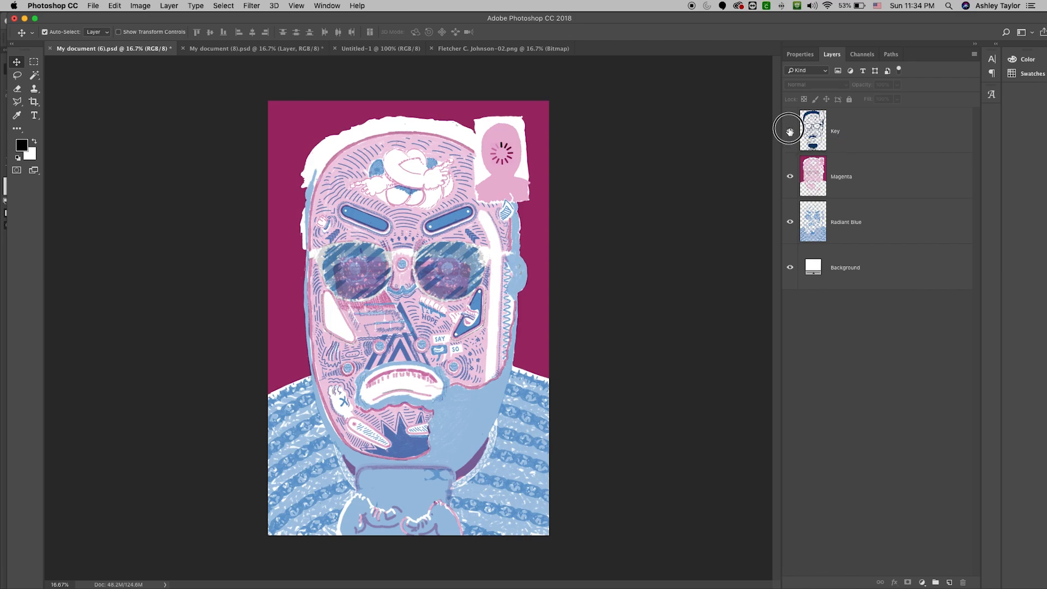
pyautogui.click(790, 132)
pyautogui.click(790, 133)
pyautogui.click(790, 132)
pyautogui.click(790, 132)
pyautogui.click(789, 129)
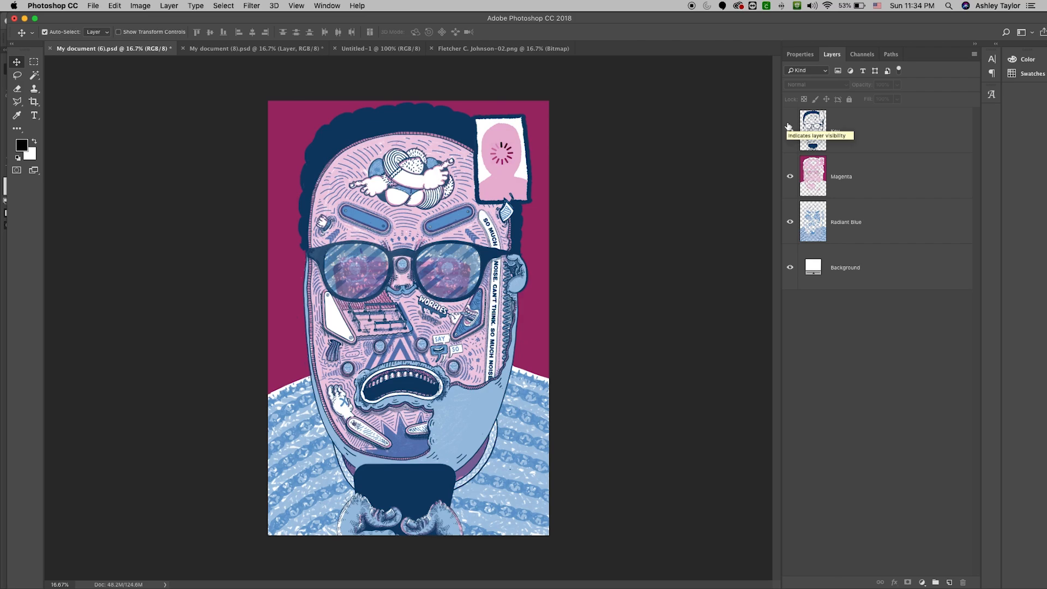
pyautogui.click(93, 5)
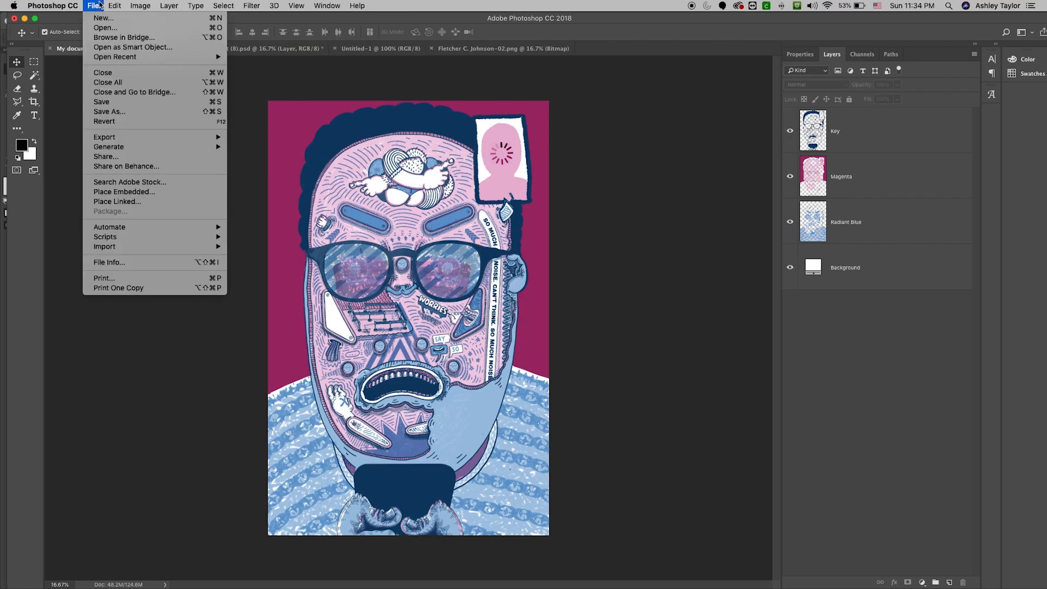
pyautogui.click(112, 110)
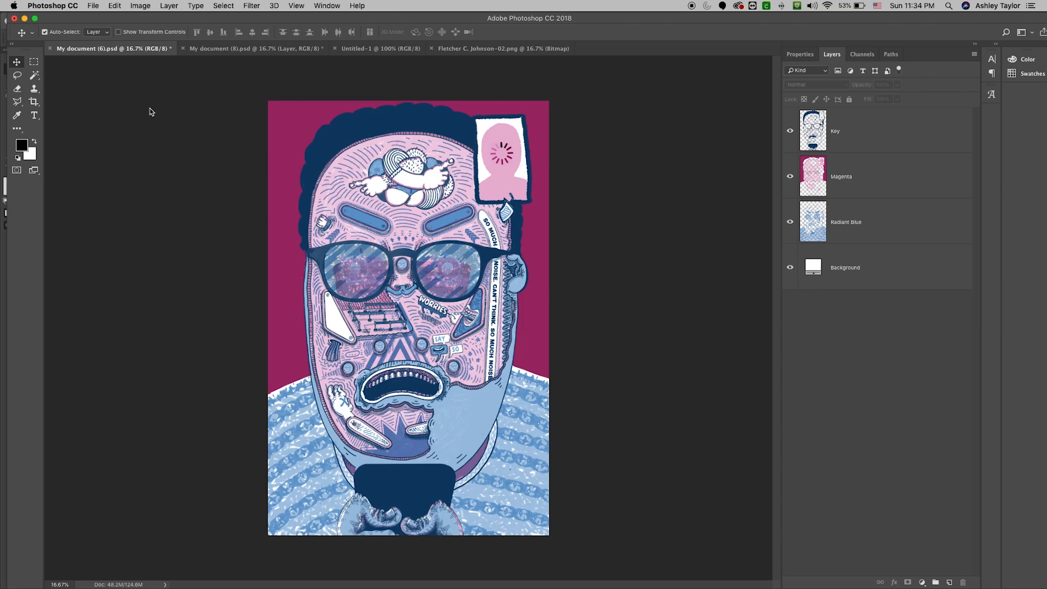
# Step: Save the artwork as Original.psd in Photoshop format
pyautogui.press('BackSpace')
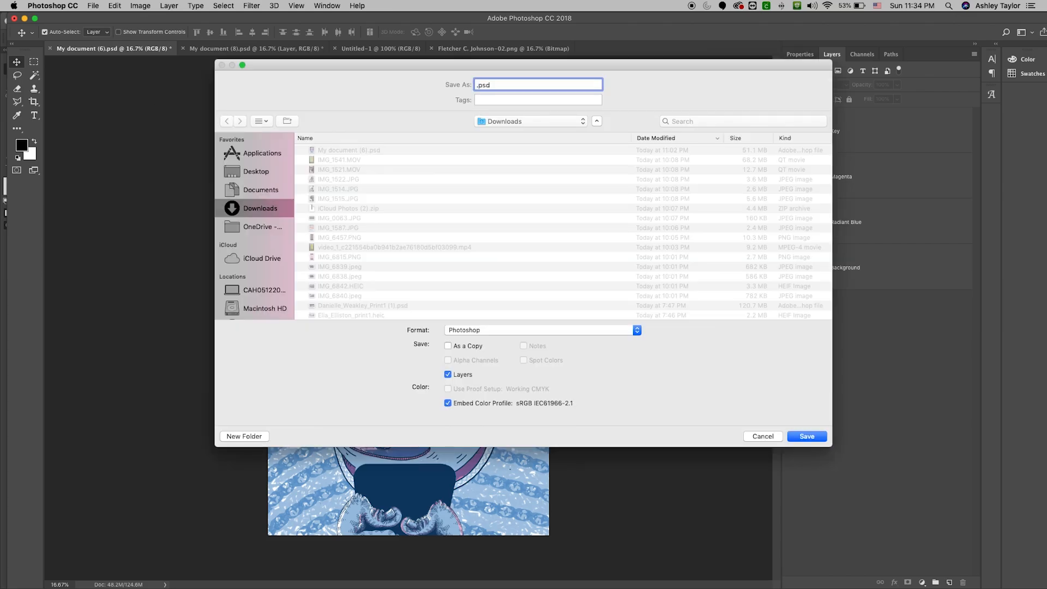
pyautogui.write('Original')
pyautogui.press('Return')
pyautogui.click(515, 236)
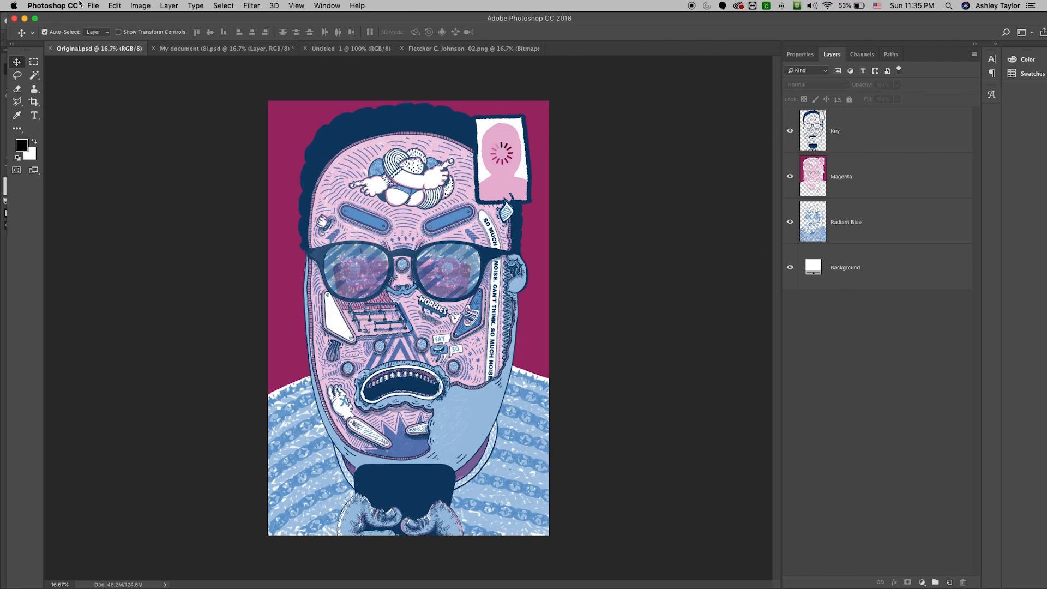
# Step: Check the canvas size without changing it, then start a new document
pyautogui.click(140, 6)
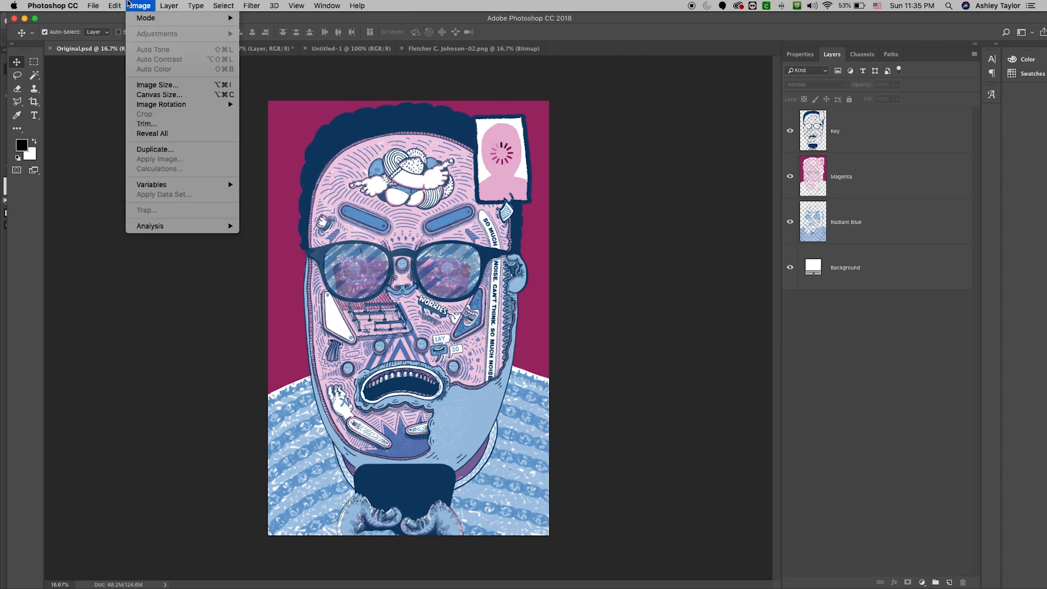
pyautogui.click(143, 95)
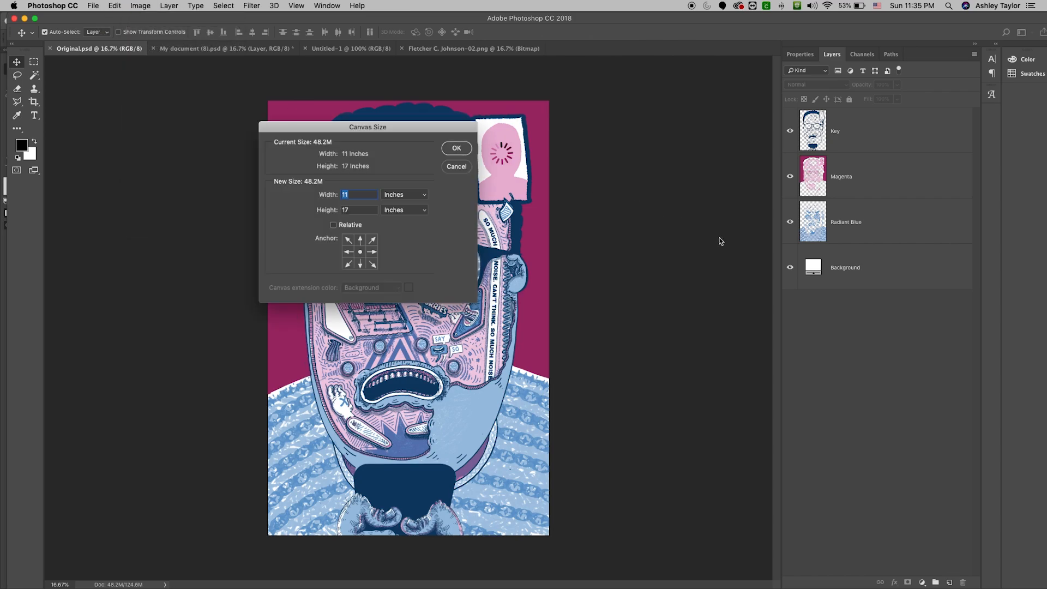
pyautogui.click(456, 167)
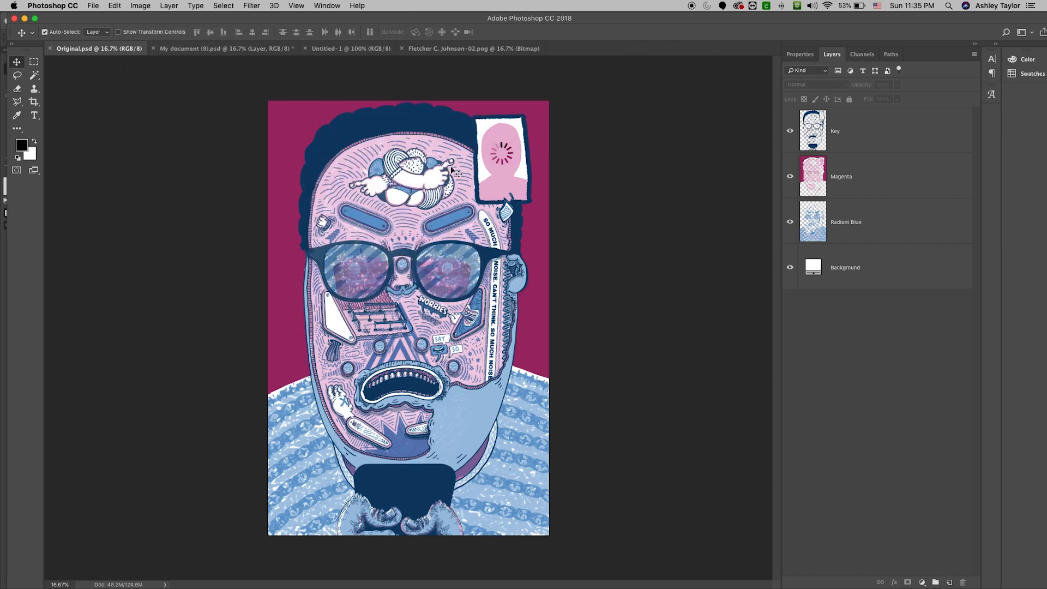
pyautogui.press('super+n')
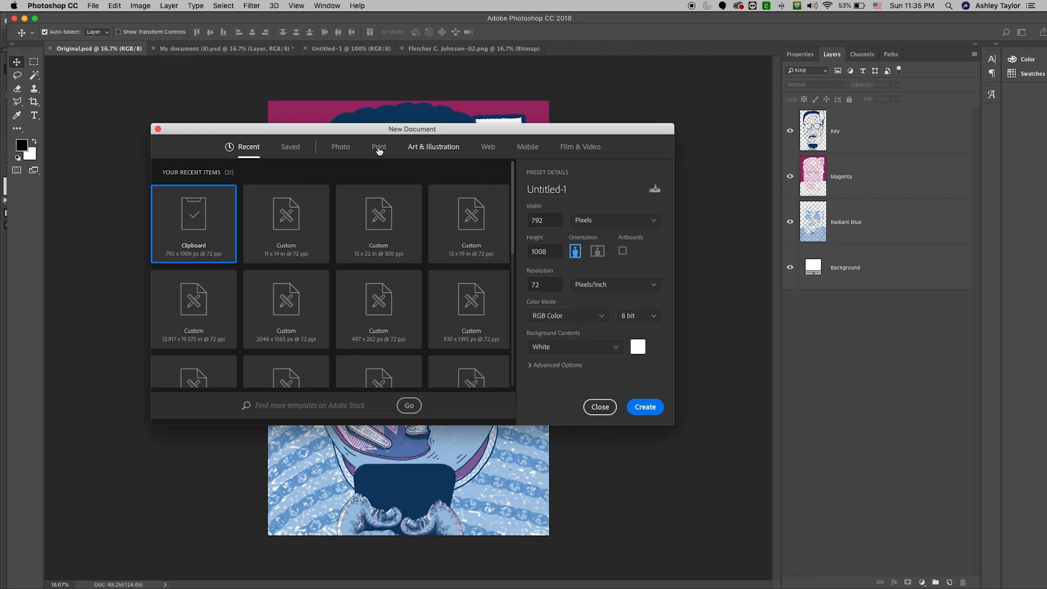
# Step: Create a blank 11 × 17 inch document at 300 ppi in CMYK Color
pyautogui.doubleClick(551, 220)
pyautogui.write('11')
pyautogui.click(615, 223)
pyautogui.click(595, 255)
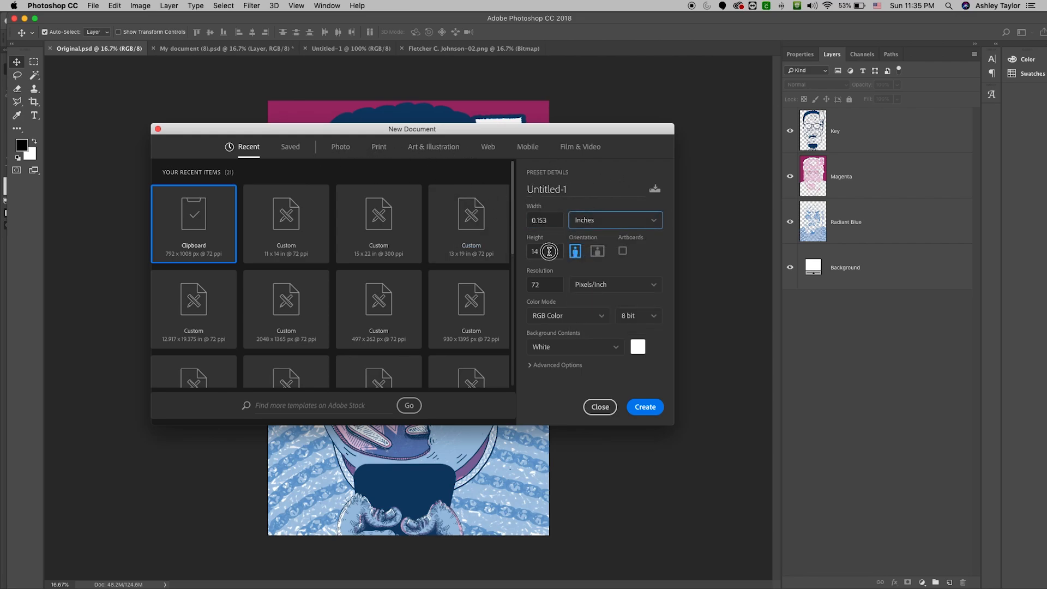
pyautogui.click(553, 220)
pyautogui.press('Tab')
pyautogui.write('17')
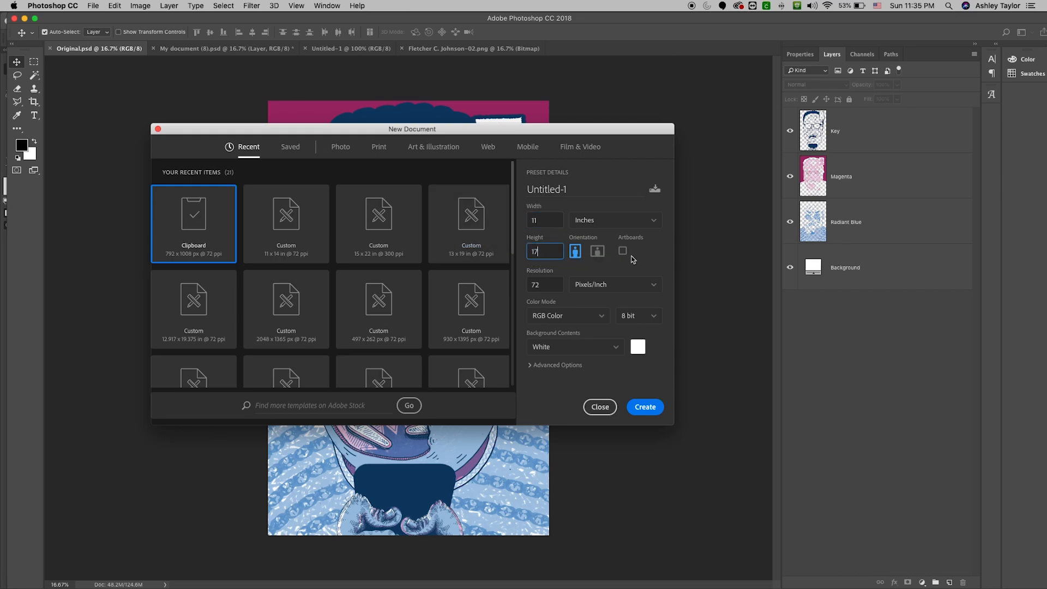
pyautogui.press('Tab')
pyautogui.click(665, 266)
pyautogui.click(603, 314)
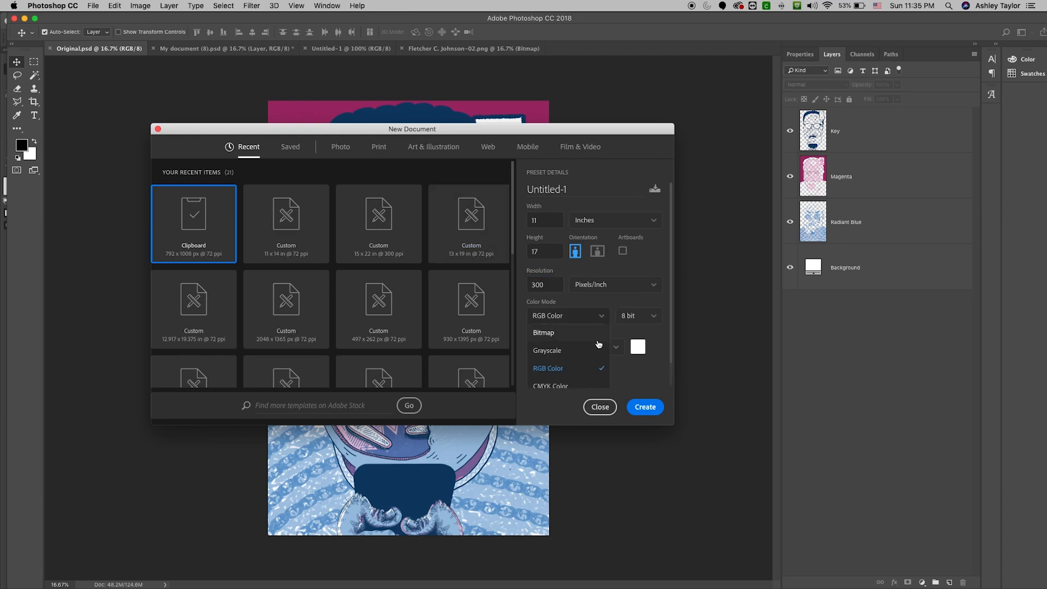
pyautogui.scroll(-1, 596, 346)
pyautogui.click(579, 362)
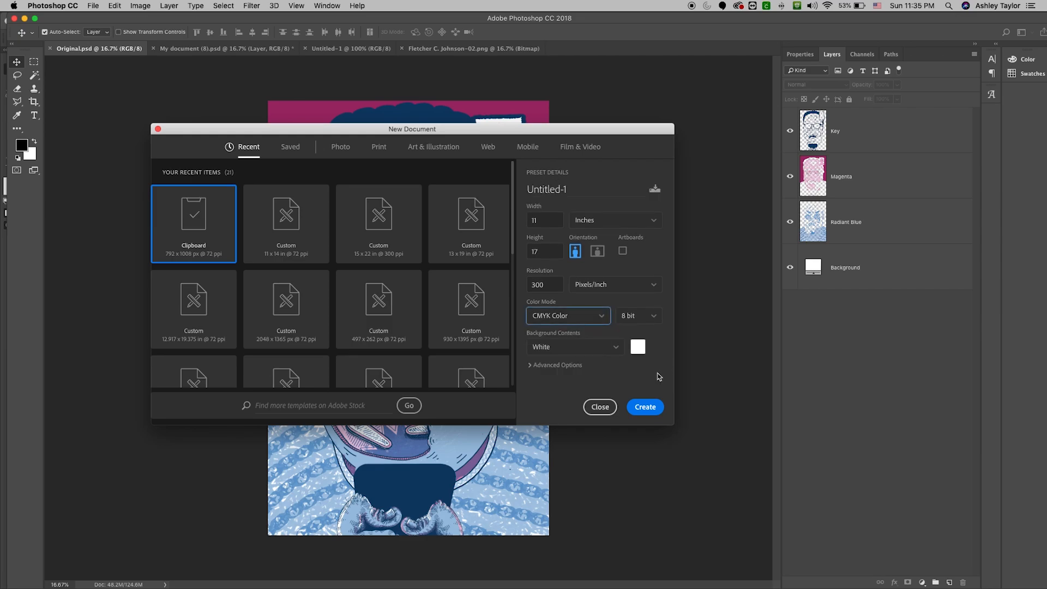
pyautogui.click(644, 407)
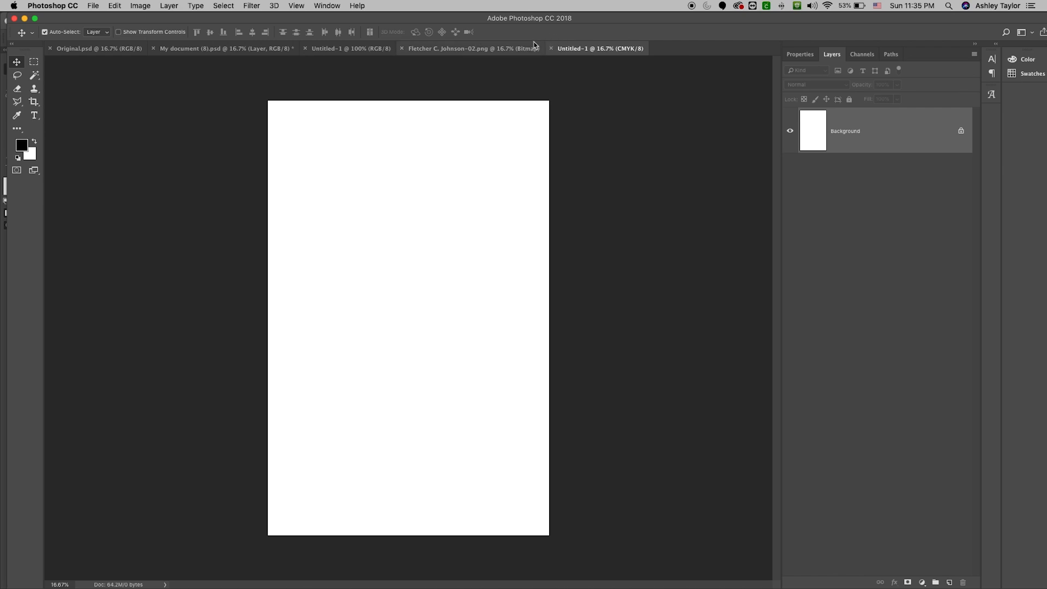
pyautogui.click(126, 49)
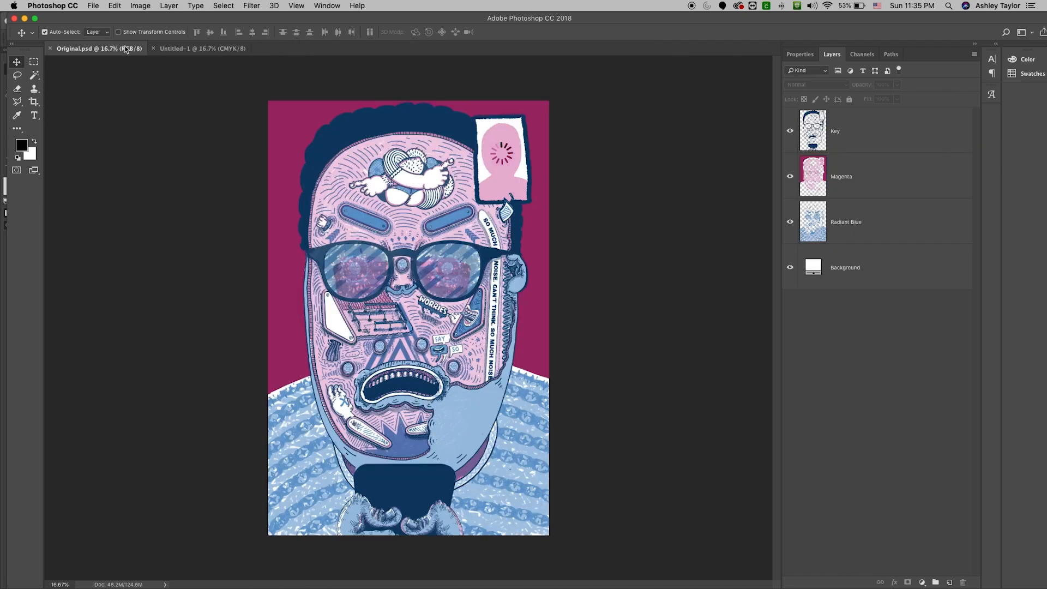
# Step: Copy the whole Magenta layer and paste it into the new Untitled-1 document
pyautogui.click(914, 182)
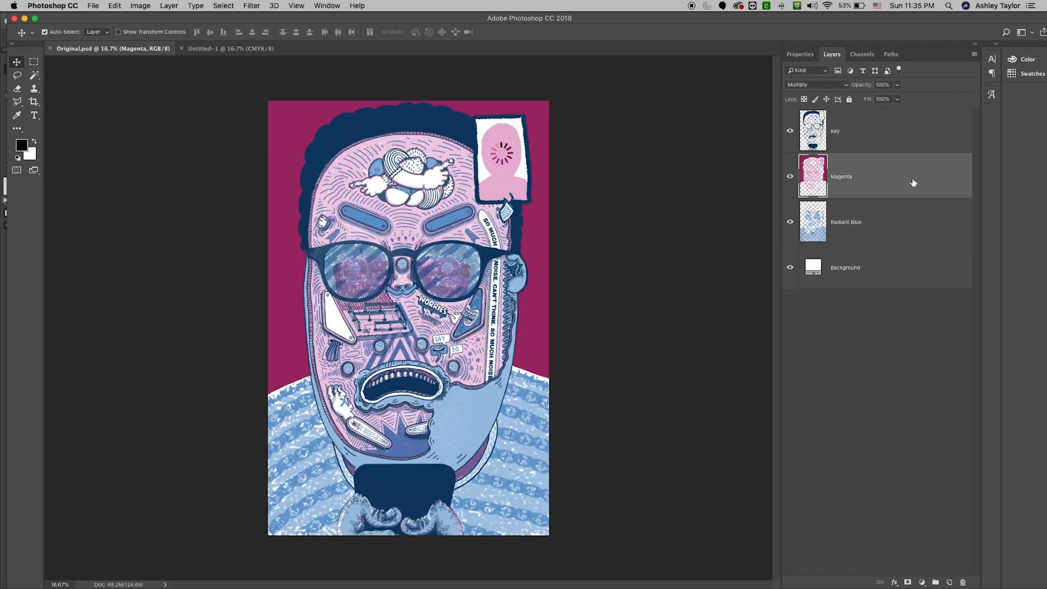
pyautogui.press('super+a')
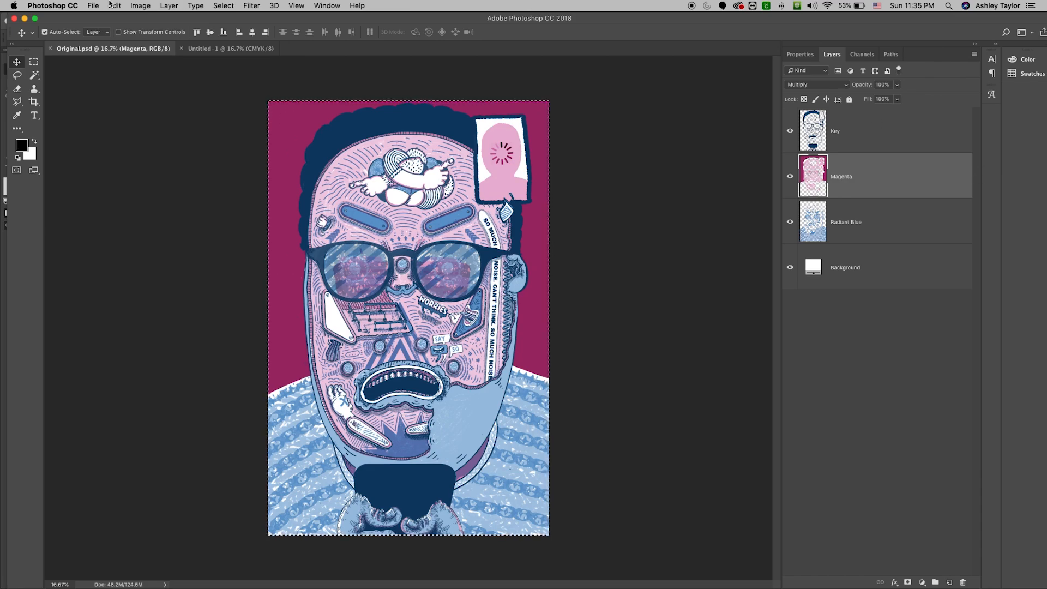
pyautogui.click(141, 6)
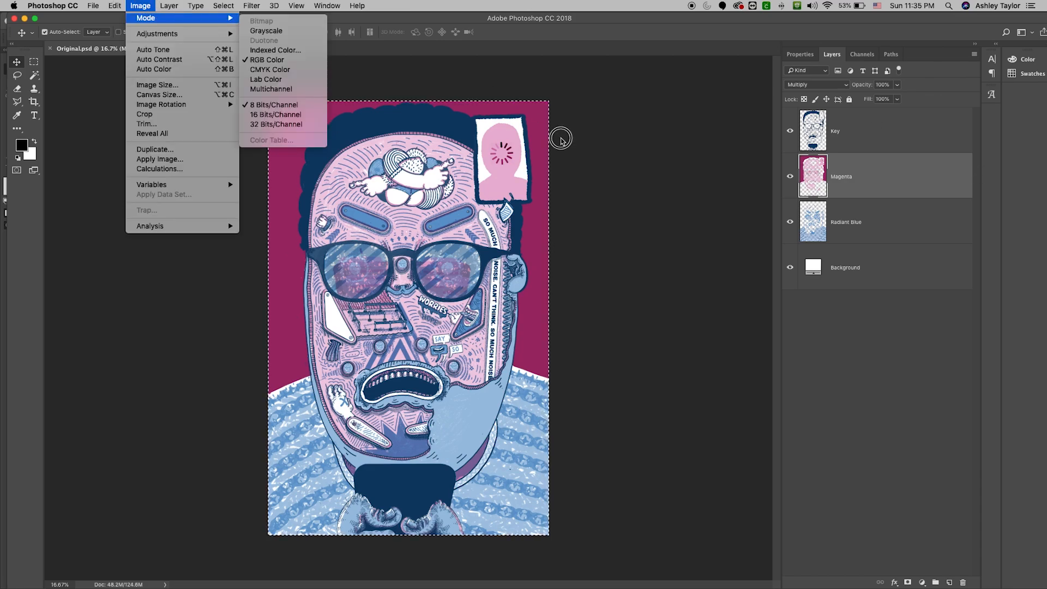
pyautogui.click(640, 141)
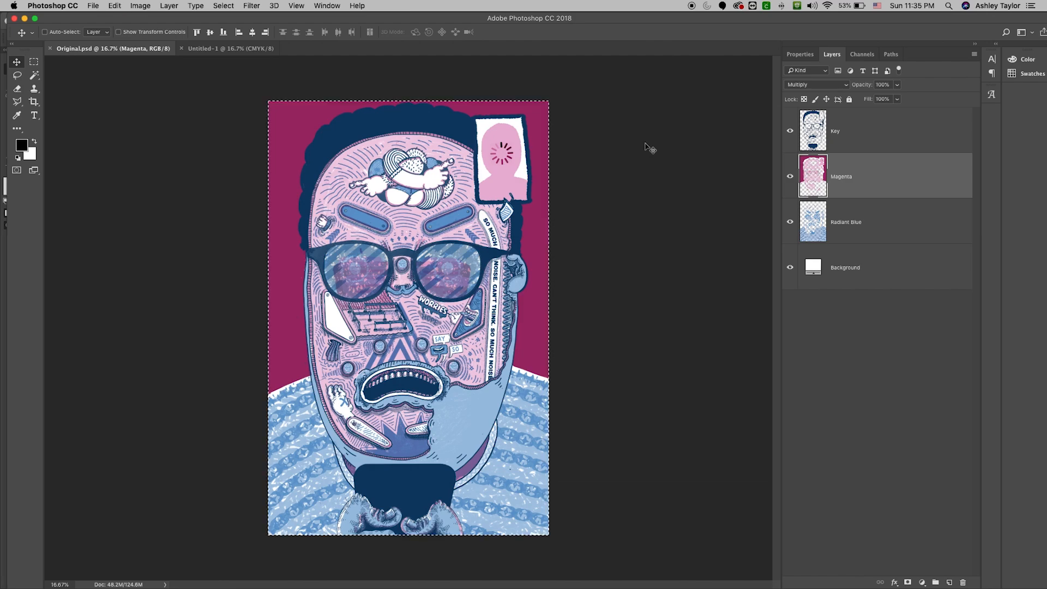
pyautogui.click(231, 49)
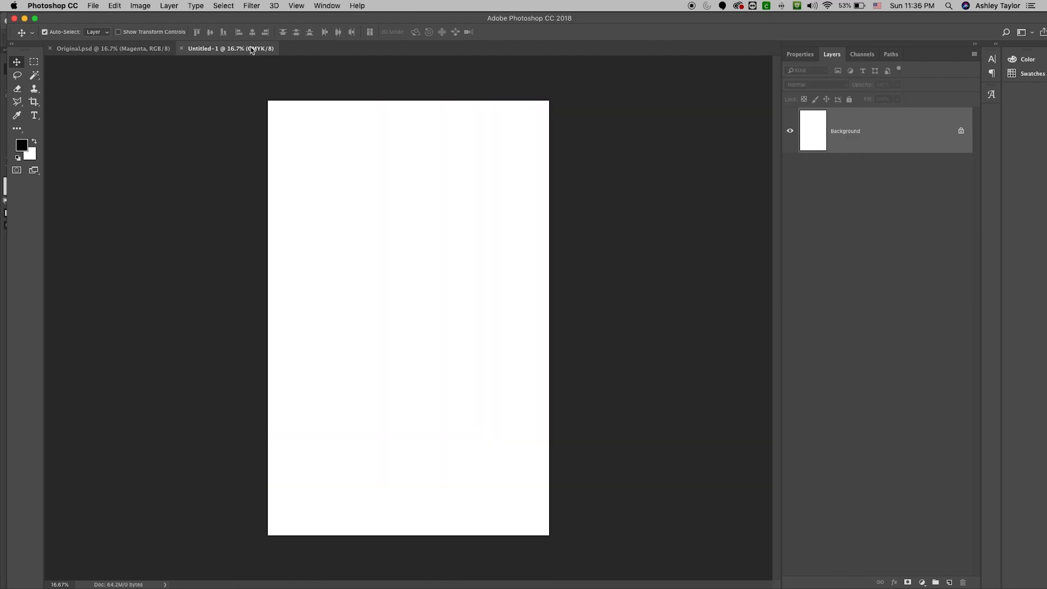
pyautogui.press('super+v')
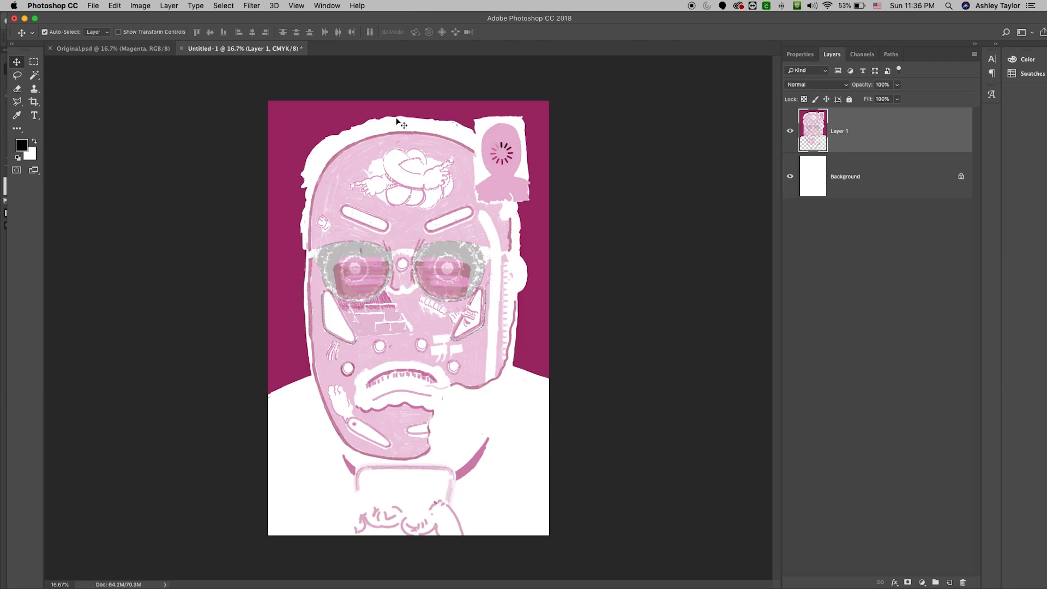
# Step: Convert Untitled-1 to Grayscale, flattening the image and discarding colour information
pyautogui.click(133, 5)
pyautogui.moveTo(212, 18)
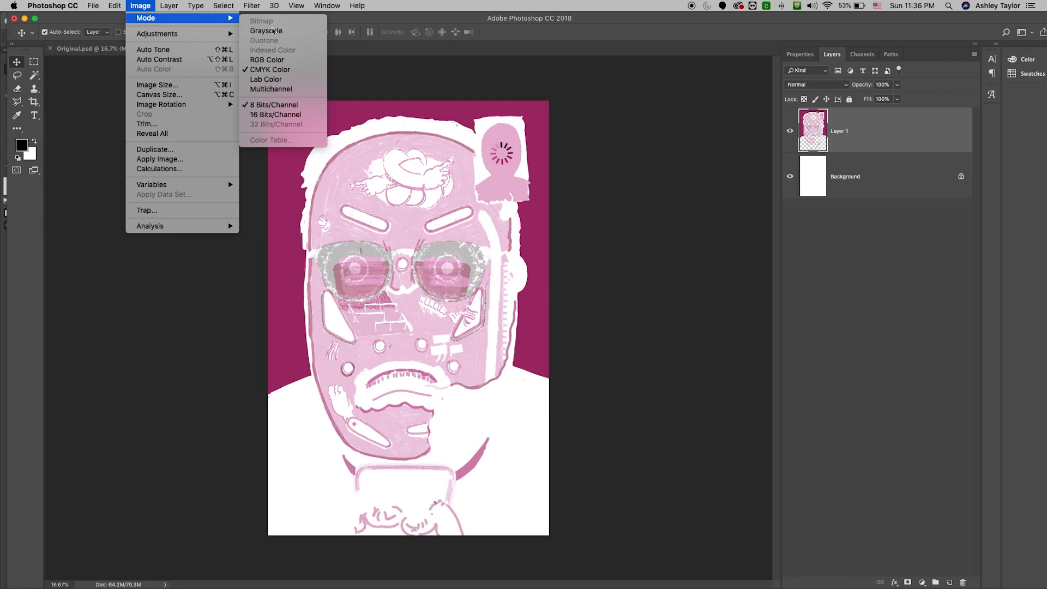
pyautogui.click(261, 31)
pyautogui.click(627, 200)
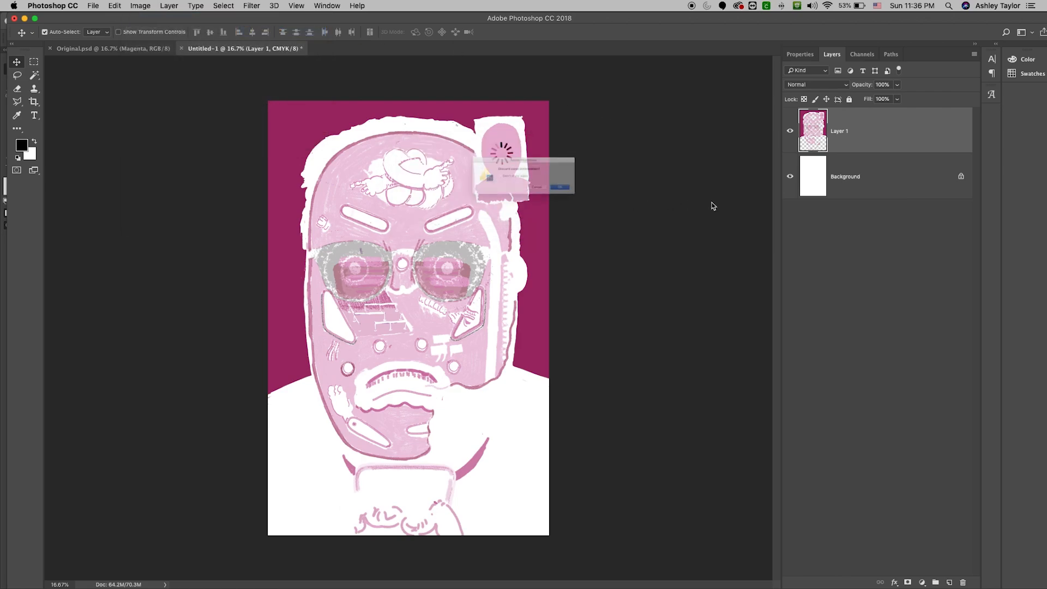
pyautogui.click(611, 200)
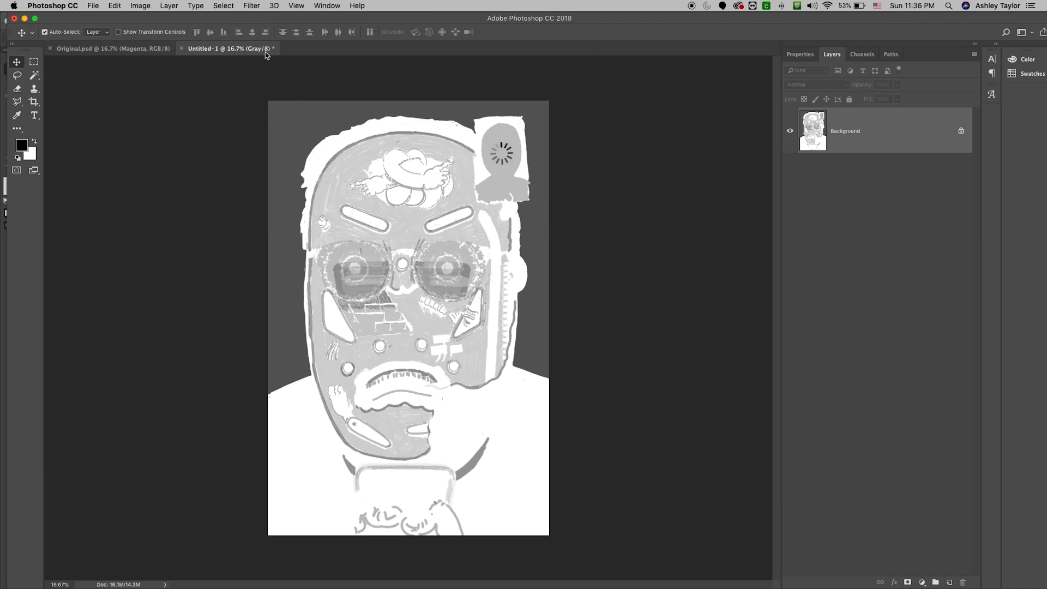
# Step: Darken the midtones with a Levels adjustment at gamma 0.87
pyautogui.click(140, 5)
pyautogui.moveTo(149, 34)
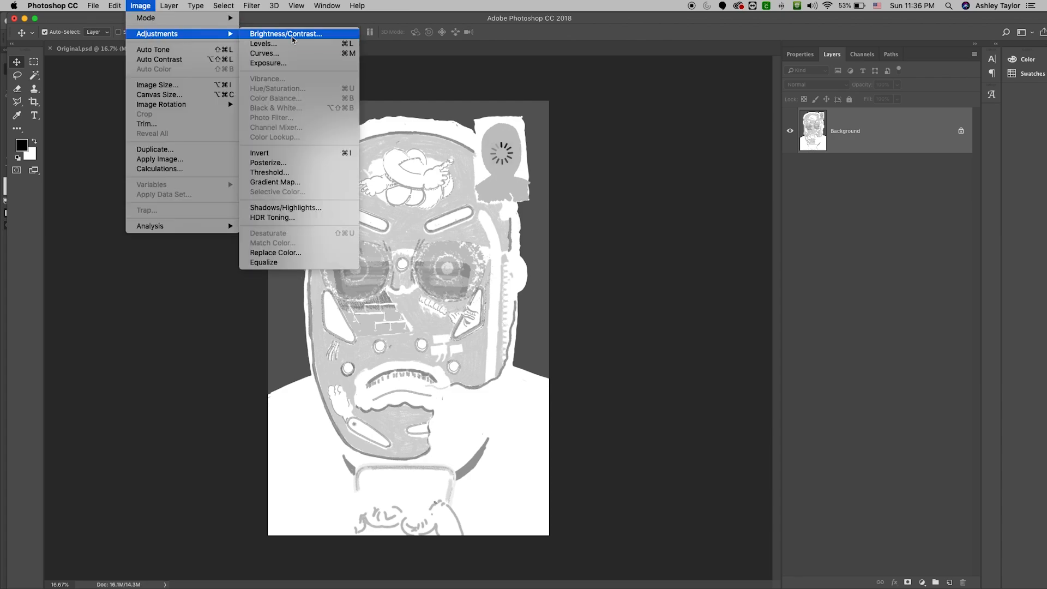
pyautogui.click(290, 44)
pyautogui.moveTo(342, 211); pyautogui.dragTo(348, 211)
pyautogui.moveTo(414, 99); pyautogui.dragTo(827, 115)
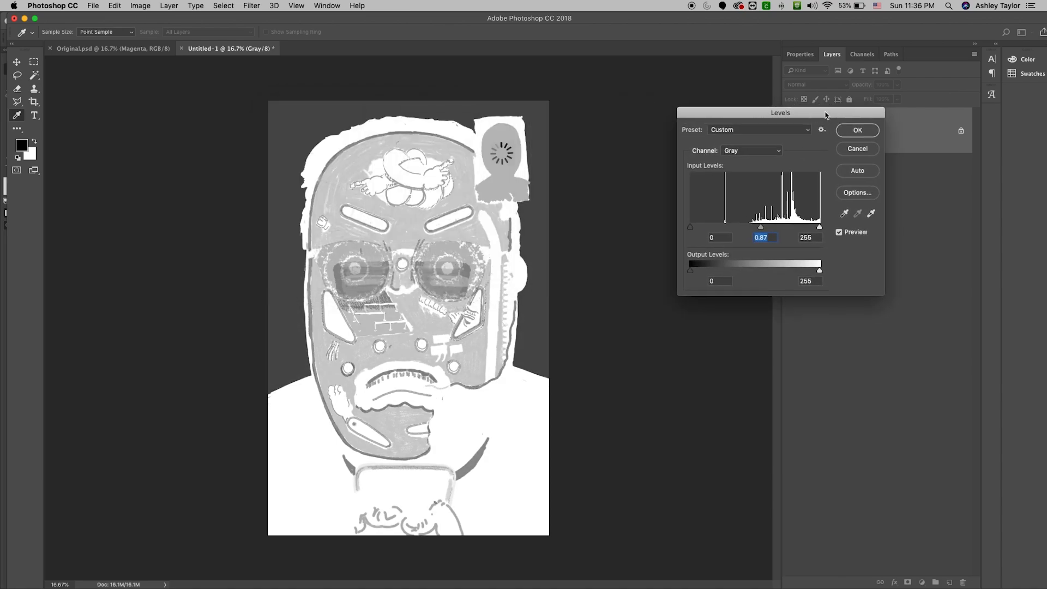
pyautogui.click(854, 130)
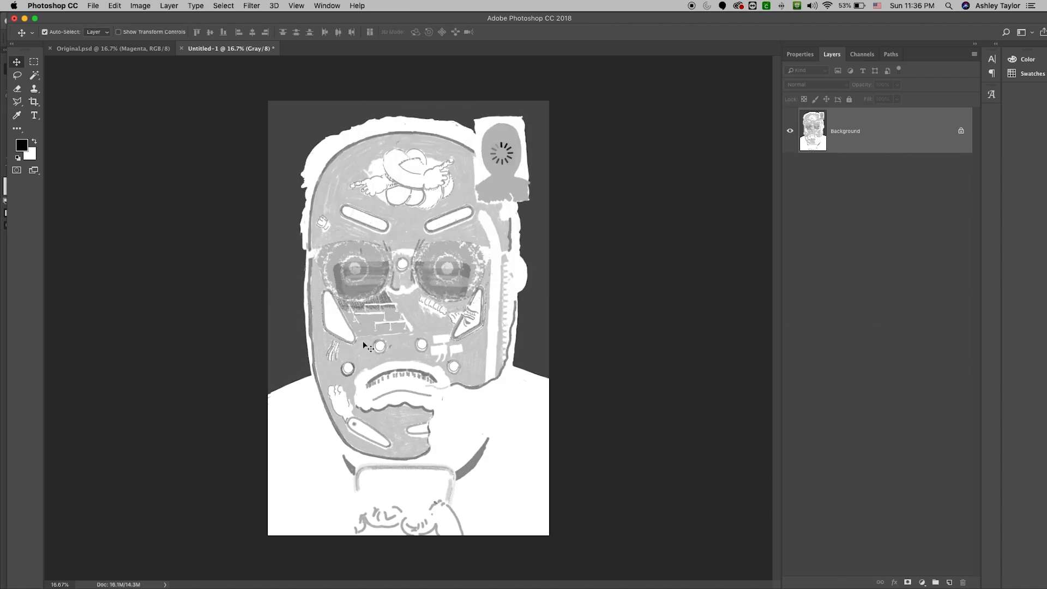
# Step: Start a Bitmap conversion at 300 ppi using Halftone Screen, then switch to Chrome
pyautogui.click(143, 5)
pyautogui.moveTo(210, 19)
pyautogui.click(262, 21)
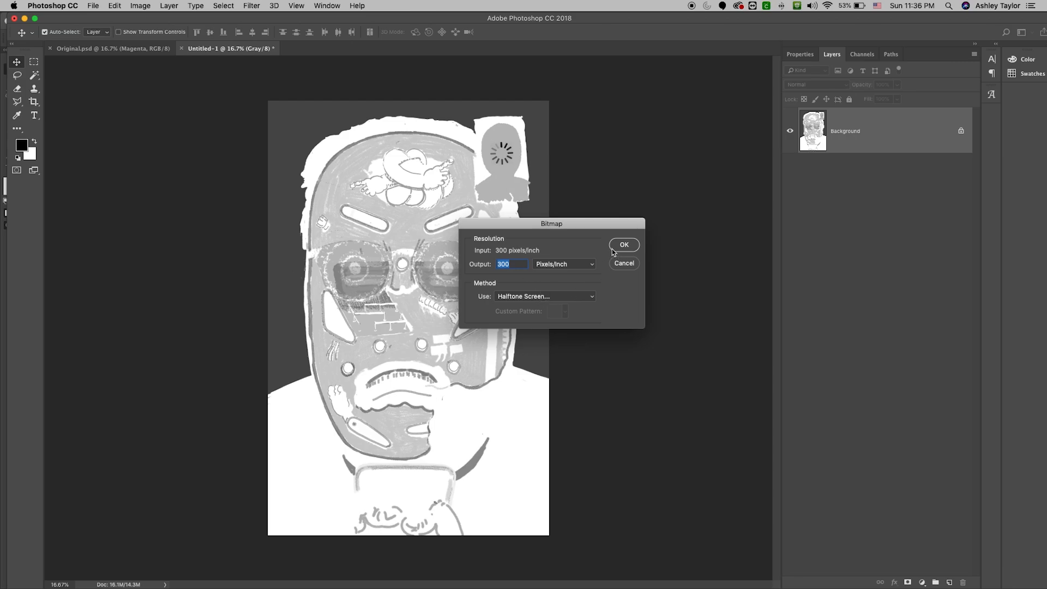
pyautogui.click(612, 249)
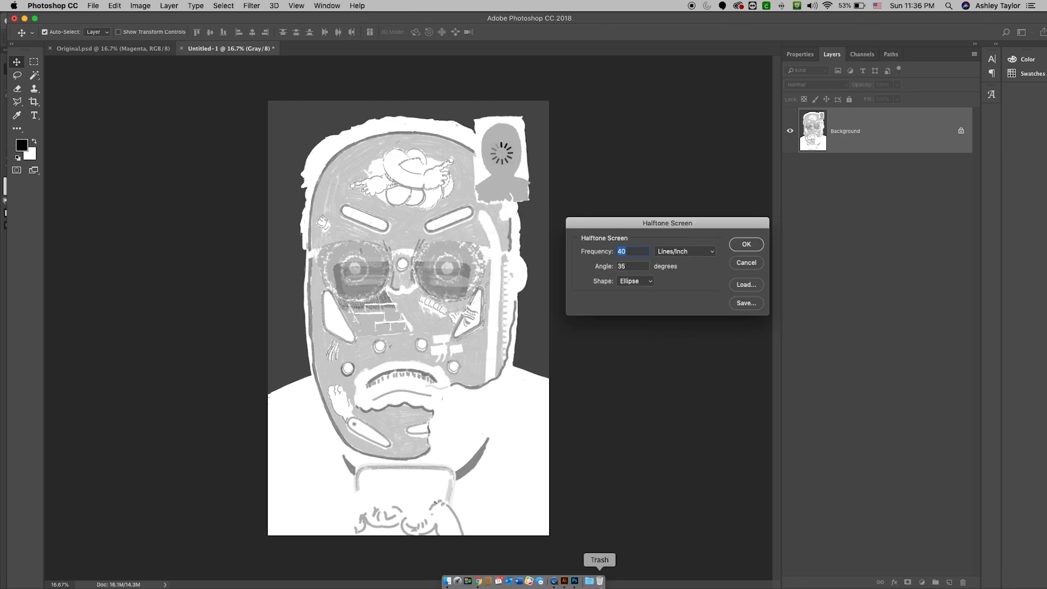
pyautogui.click(479, 582)
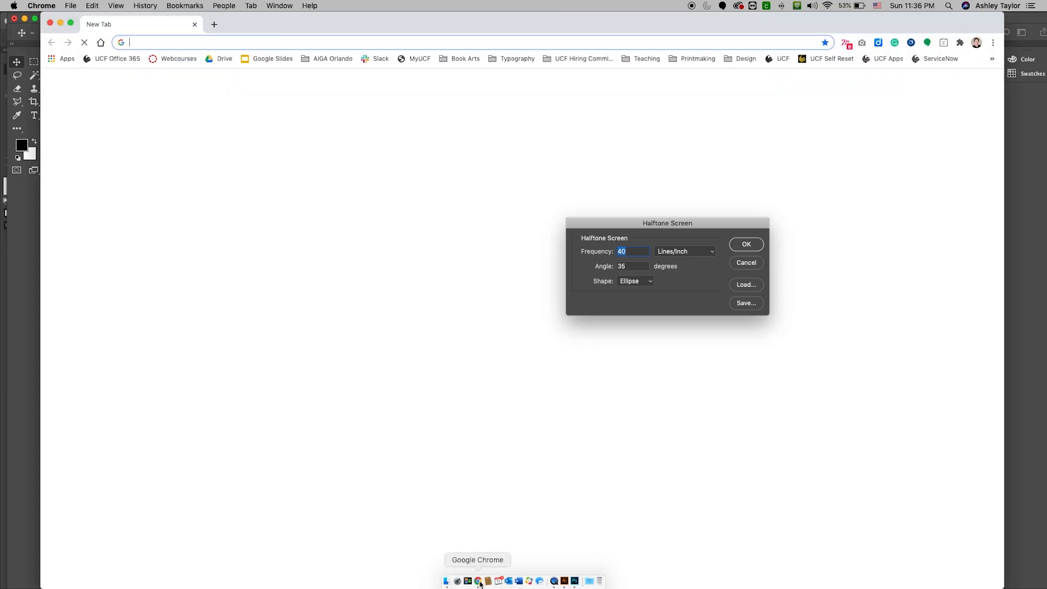
# Step: Search Google Images for 'cmyk angles'
pyautogui.click(315, 42)
pyautogui.write('cmyk angles')
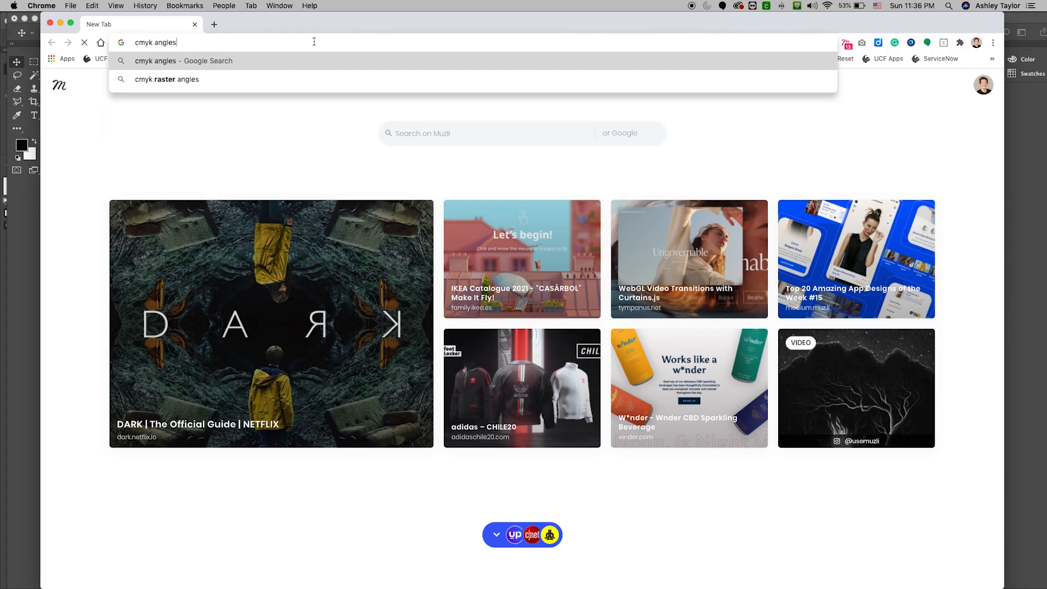
pyautogui.press('Return')
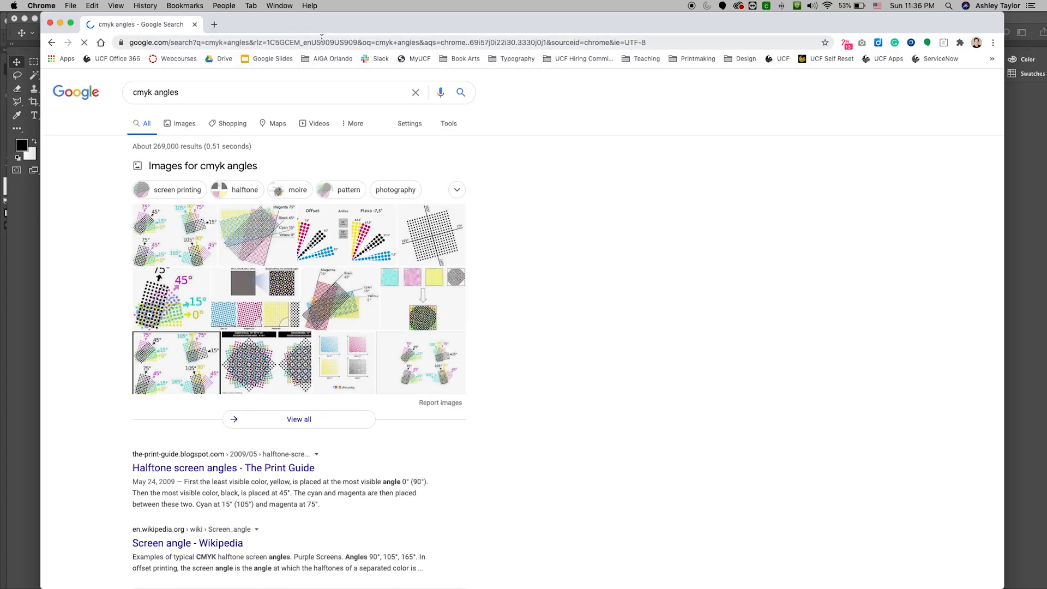
pyautogui.click(175, 239)
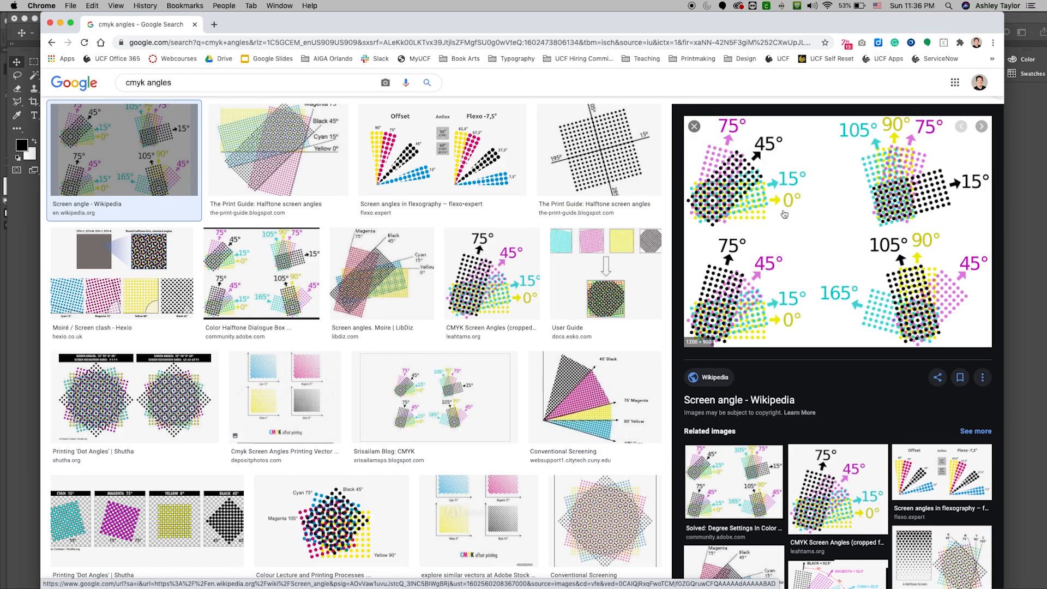
# Step: Search images for 'moire' in a new tab, return to the cmyk angles results, and move Chrome aside
pyautogui.press('cmd+t')
pyautogui.write('moire')
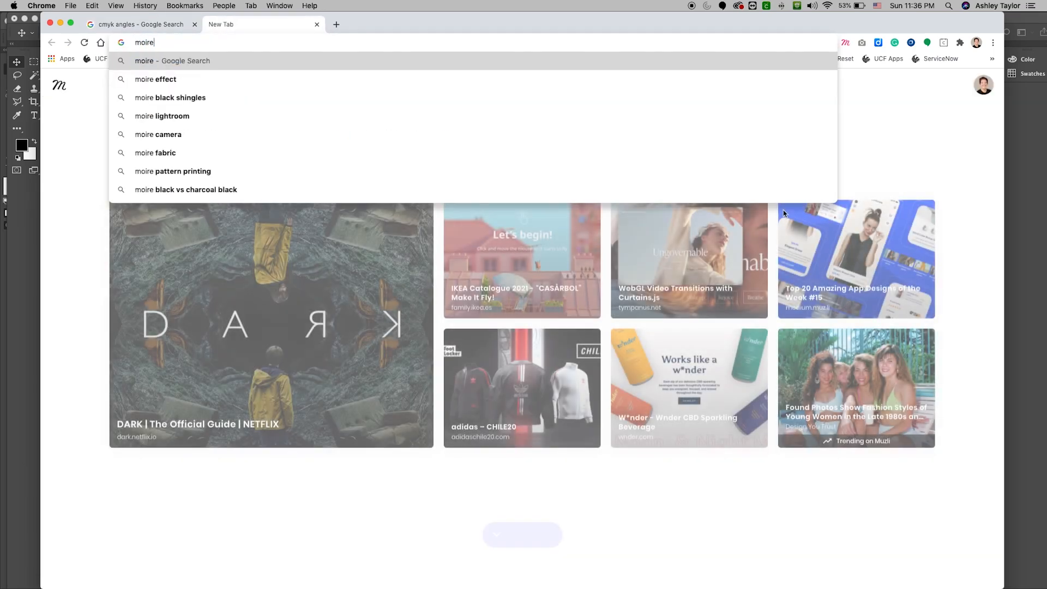
pyautogui.press('Return')
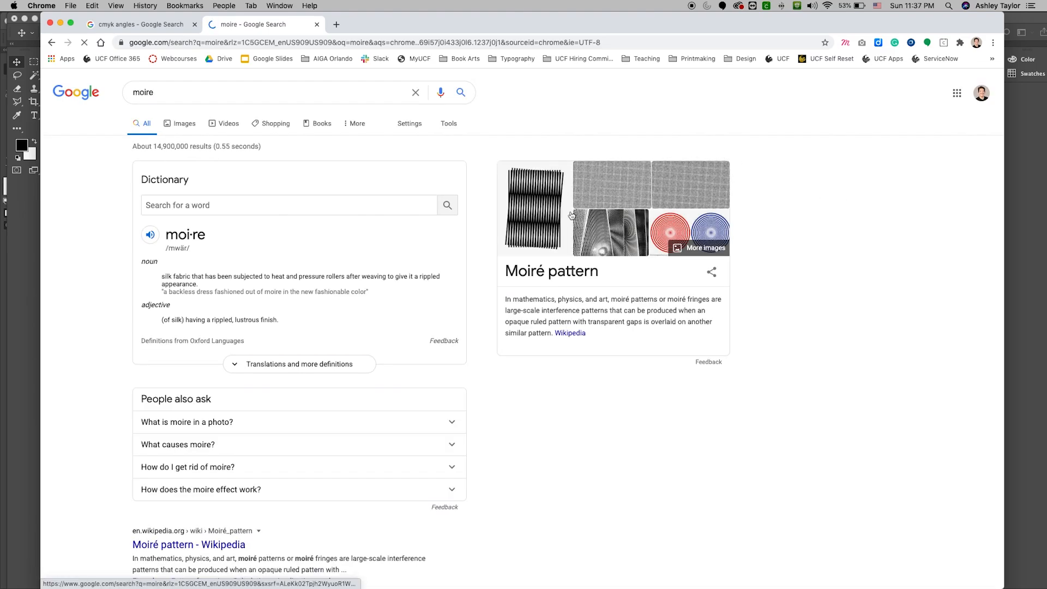
pyautogui.click(599, 196)
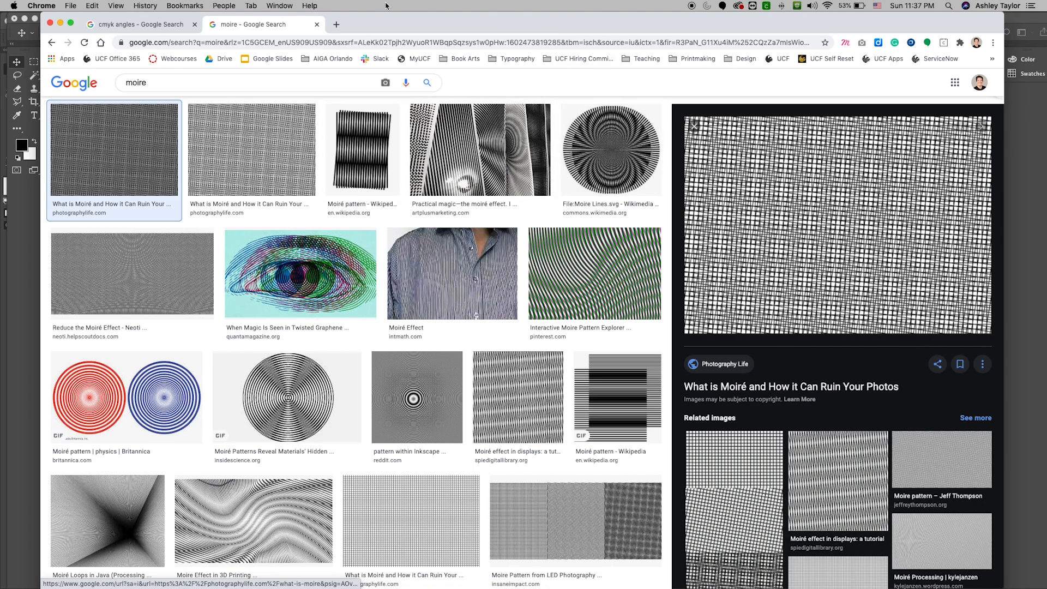
pyautogui.click(134, 24)
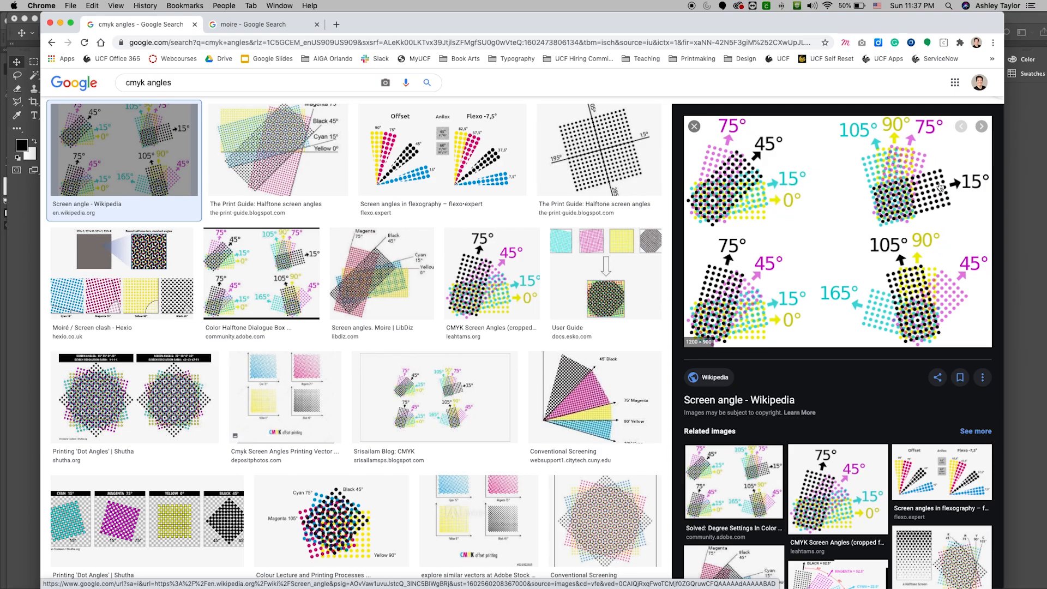
pyautogui.moveTo(386, 17); pyautogui.dragTo(452, 570)
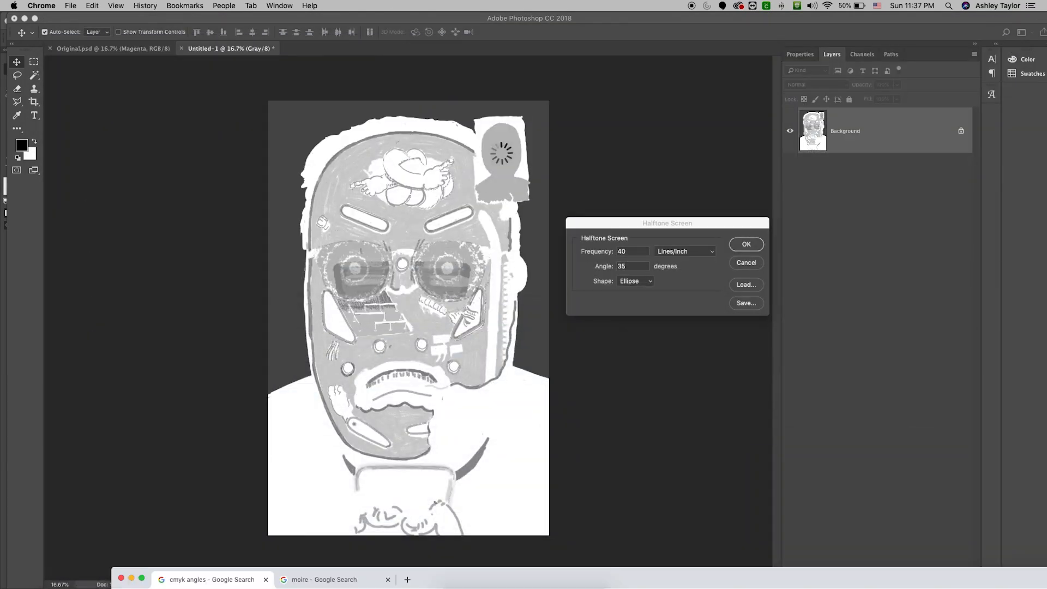
# Step: Apply the 15-degree, 40 lines/inch ellipse halftone and zoom in to inspect the dots
pyautogui.click(629, 252)
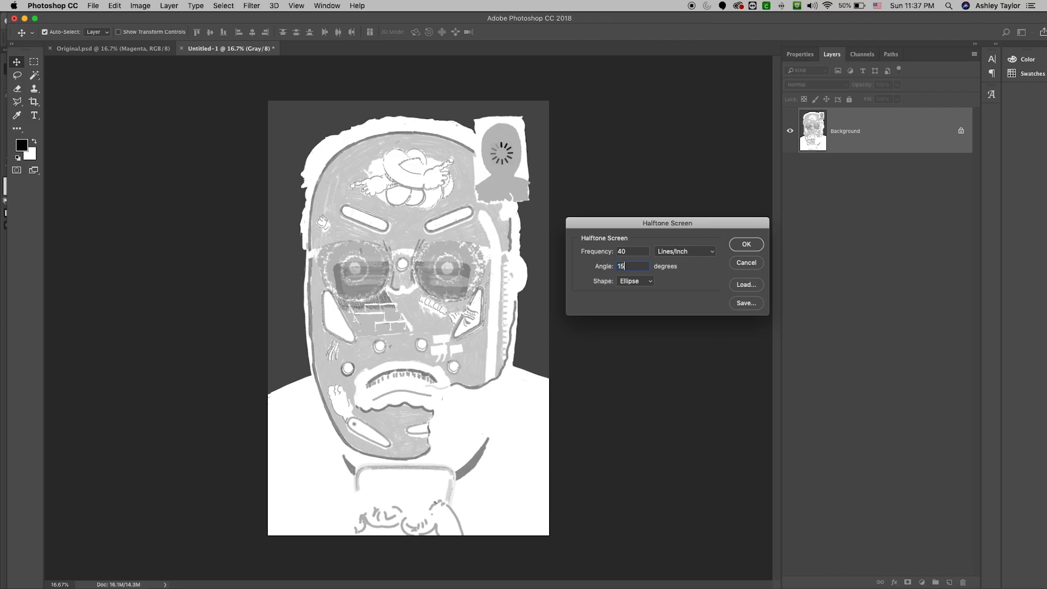
pyautogui.press('Return')
pyautogui.press('super+equal')
pyautogui.press('super+equal')
pyautogui.press('super+equal')
pyautogui.press('super+equal')
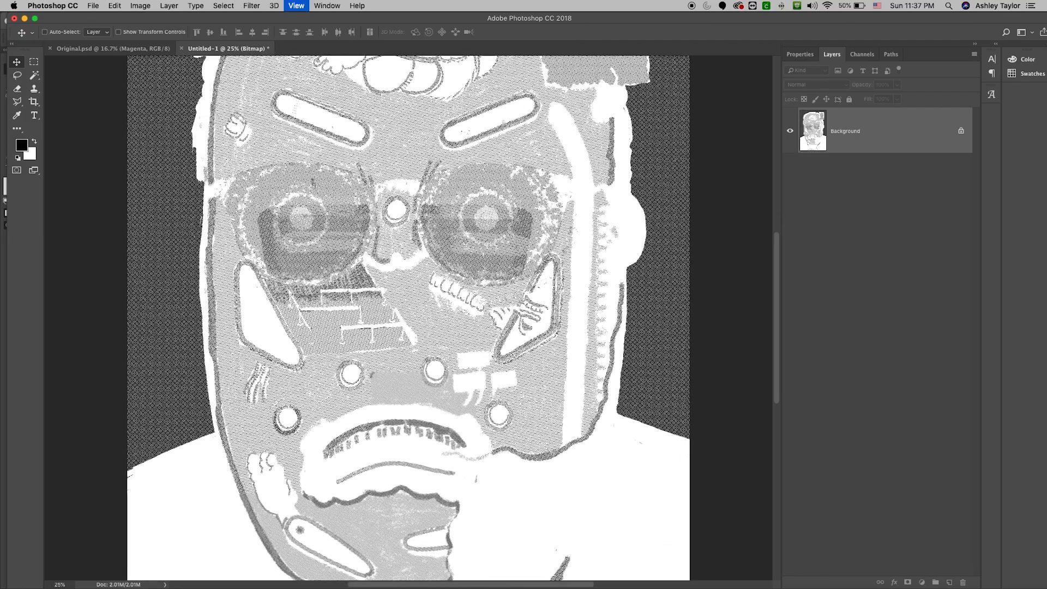
pyautogui.press('super+minus')
pyautogui.press('super+minus')
pyautogui.press('super+minus')
pyautogui.press('super+minus')
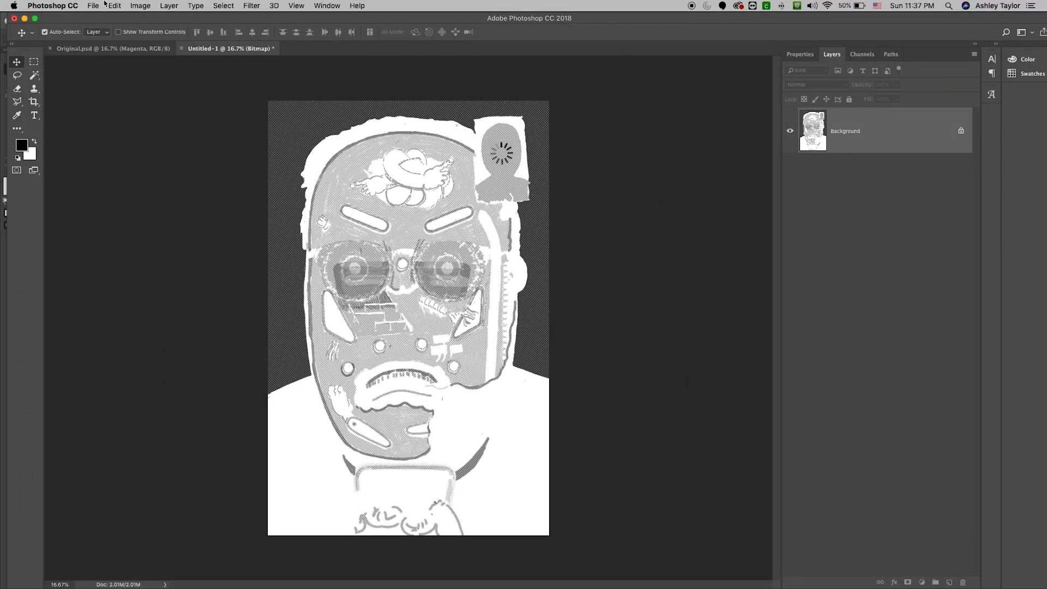
# Step: Convert the halftone bitmap back to Grayscale, select the whole canvas, and return to Original.psd
pyautogui.click(140, 5)
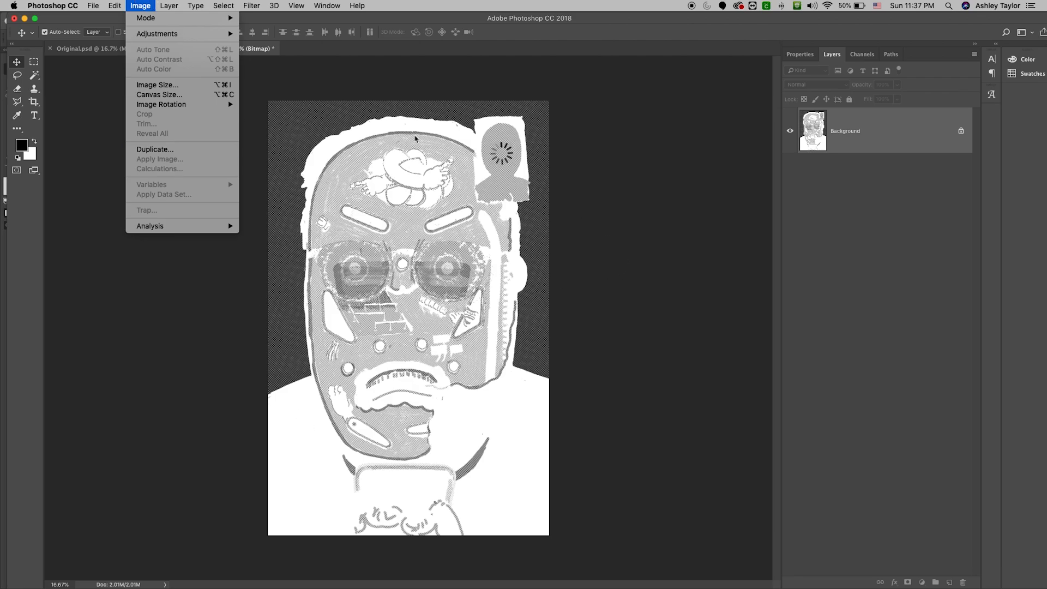
pyautogui.moveTo(158, 18)
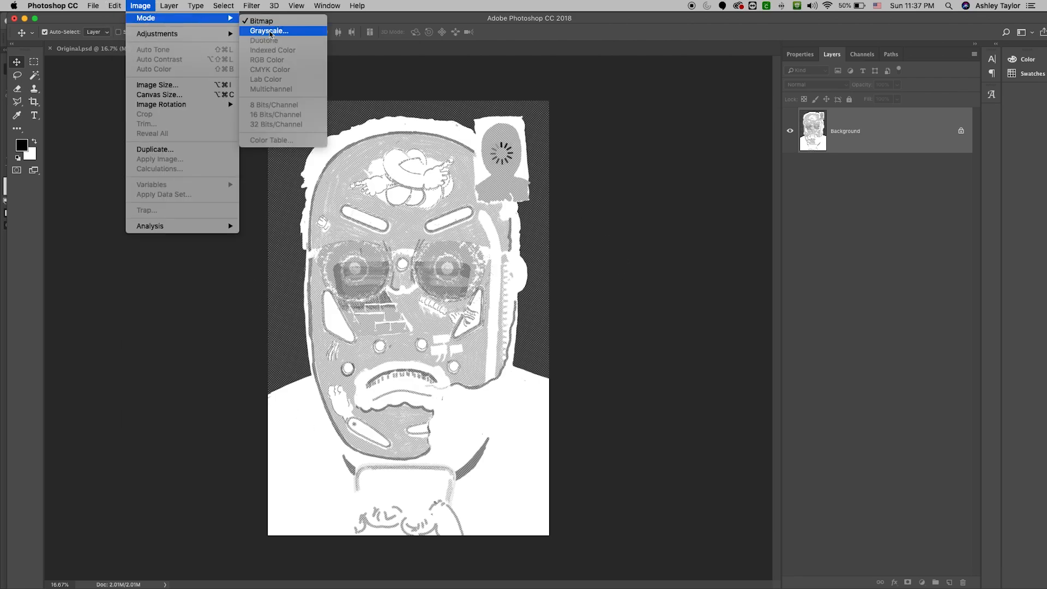
pyautogui.click(257, 32)
pyautogui.press('Return')
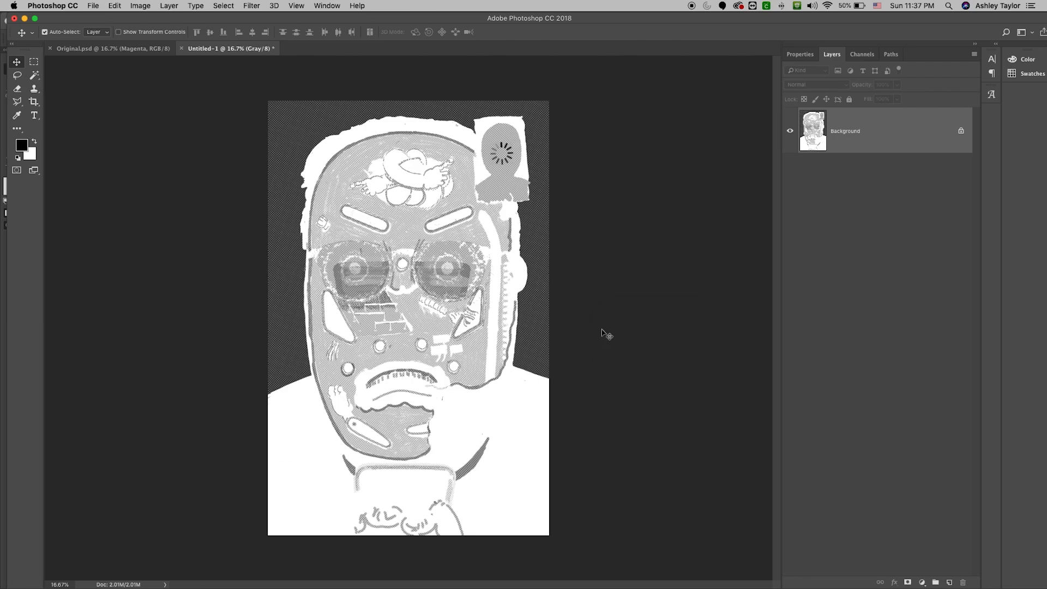
pyautogui.press('super+a')
pyautogui.click(109, 49)
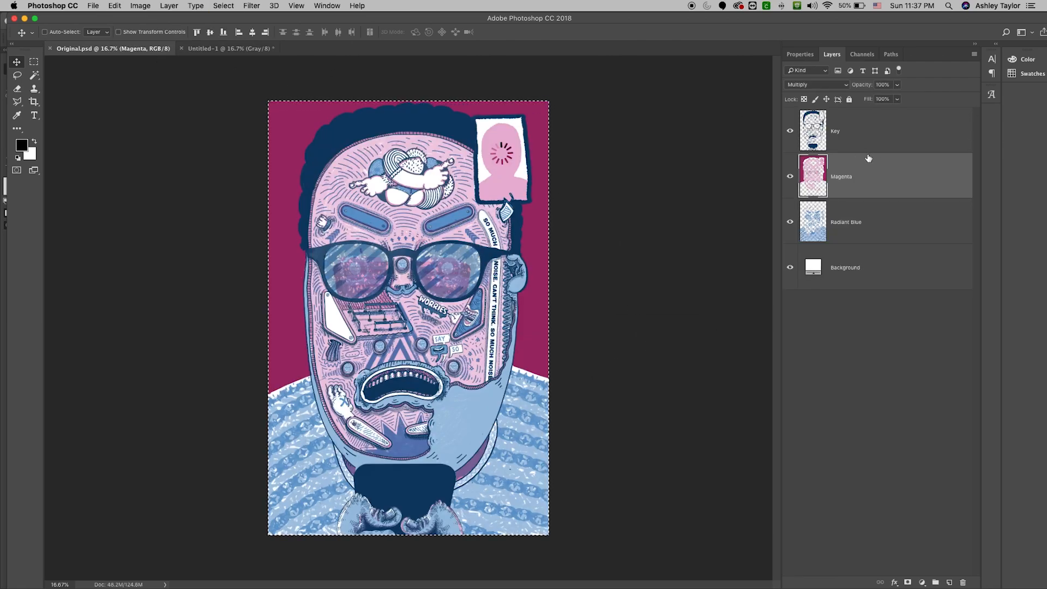
# Step: Paste the halftone into Original.psd as a new layer named Magenta Halftone
pyautogui.press('super+v')
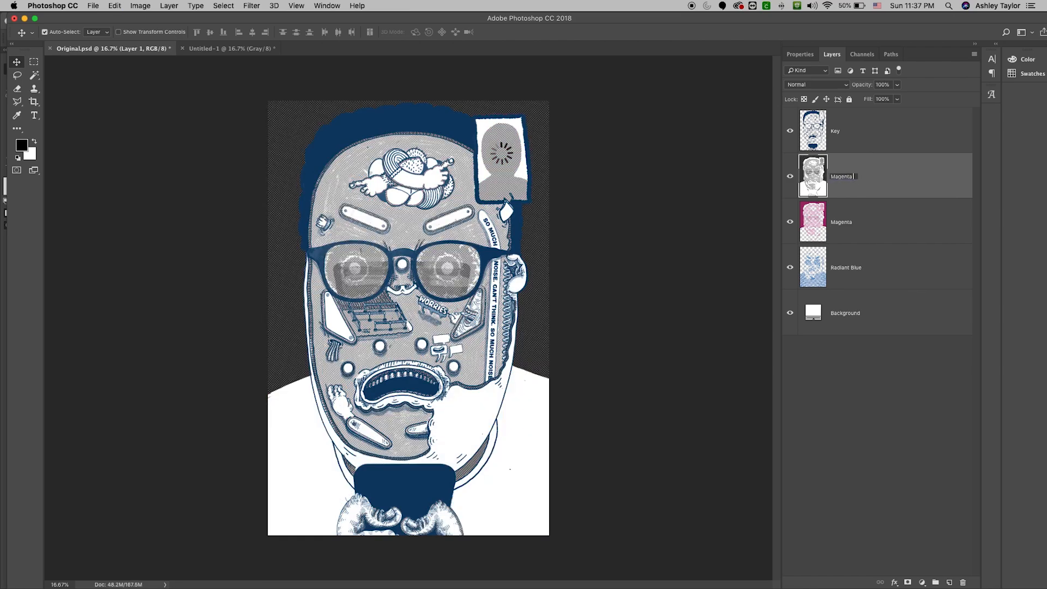
pyautogui.write('e')
pyautogui.press('Return')
# Step: Hide the Magenta Halftone and Magenta layers so only blue and key remain visible
pyautogui.click(792, 177)
pyautogui.click(792, 178)
pyautogui.click(792, 177)
pyautogui.click(790, 223)
pyautogui.click(789, 222)
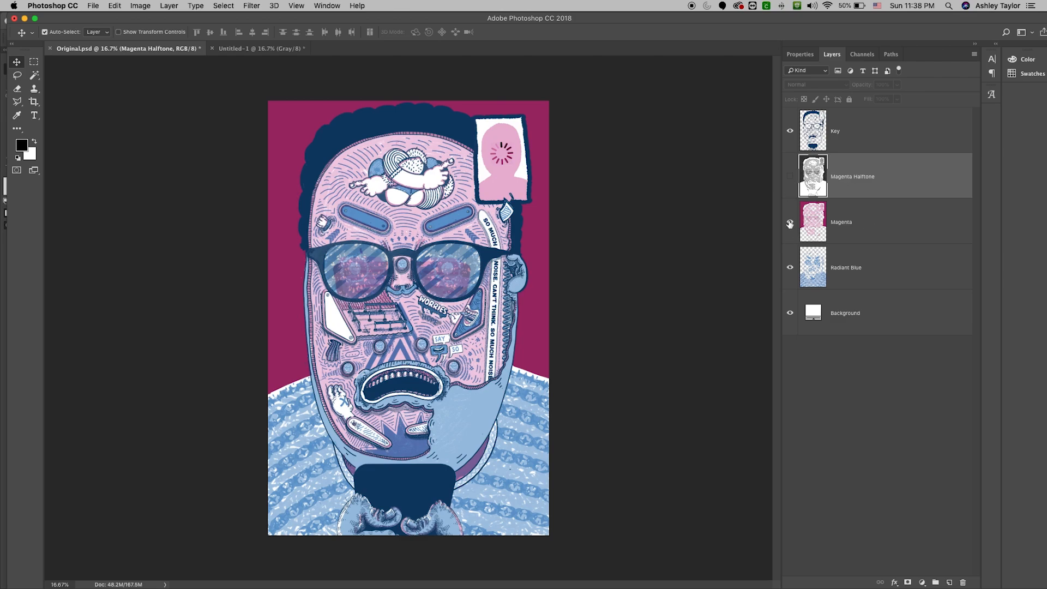
pyautogui.click(790, 224)
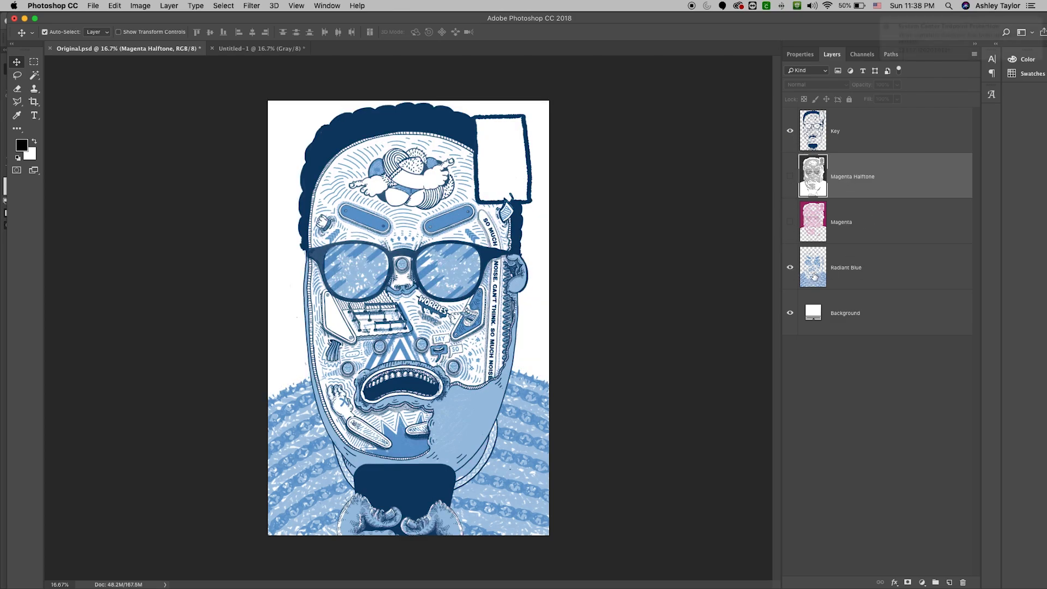
# Step: Copy the full Radiant Blue layer into Untitled-1 with Paste Special > Paste in Place
pyautogui.click(892, 288)
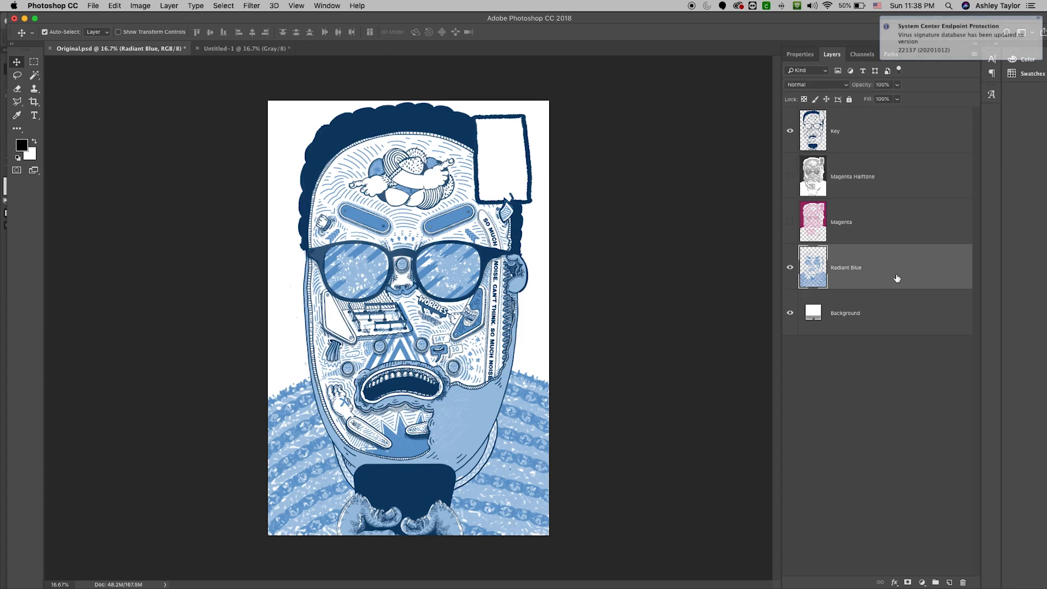
pyautogui.press('super+a')
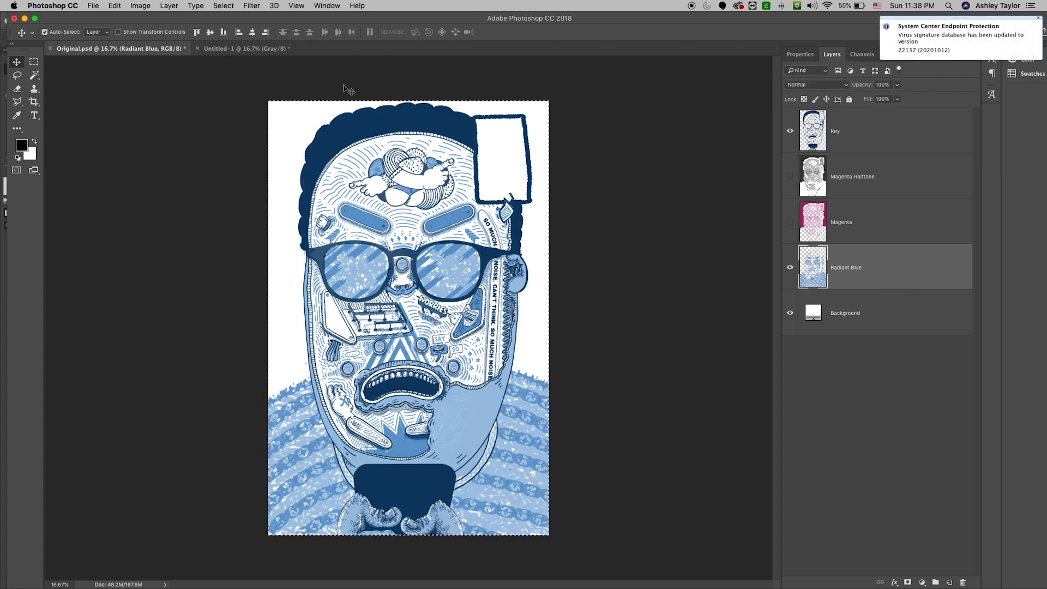
pyautogui.click(234, 48)
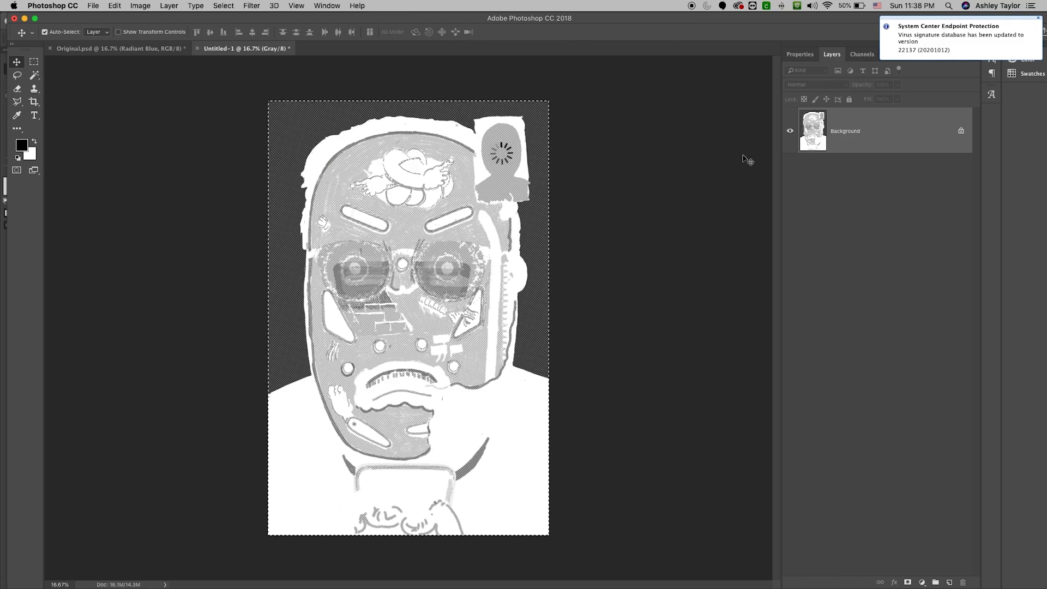
pyautogui.press('super+d')
pyautogui.press('super+v')
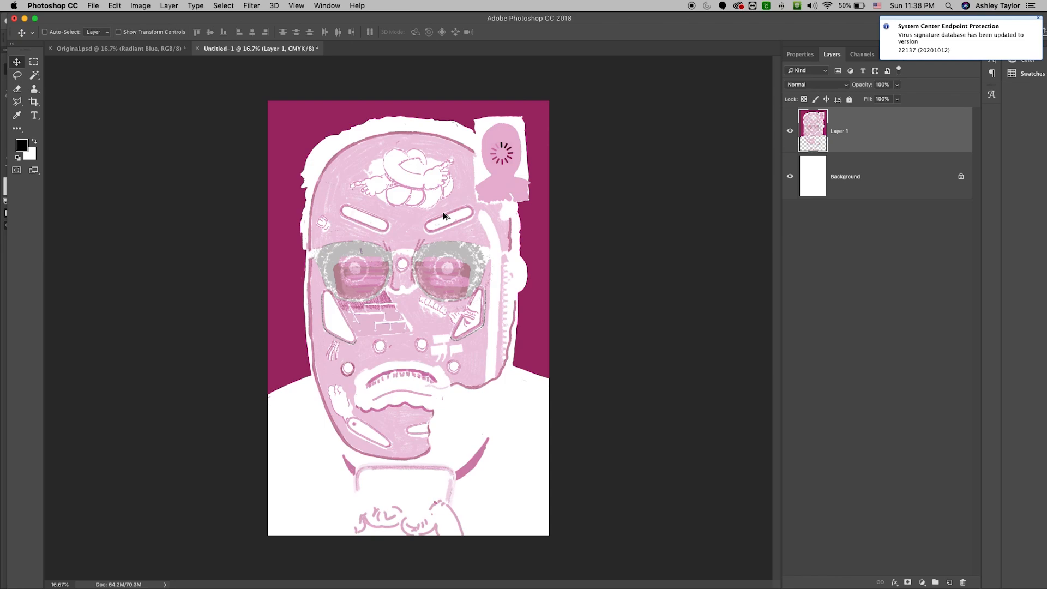
pyautogui.press('super+z')
pyautogui.press('super+v')
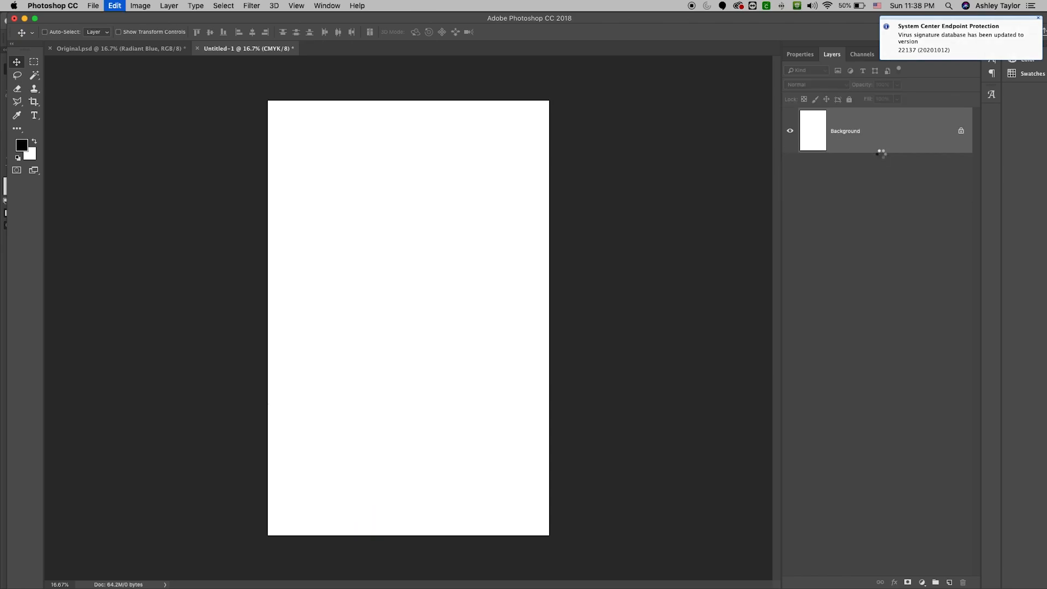
pyautogui.press('super+z')
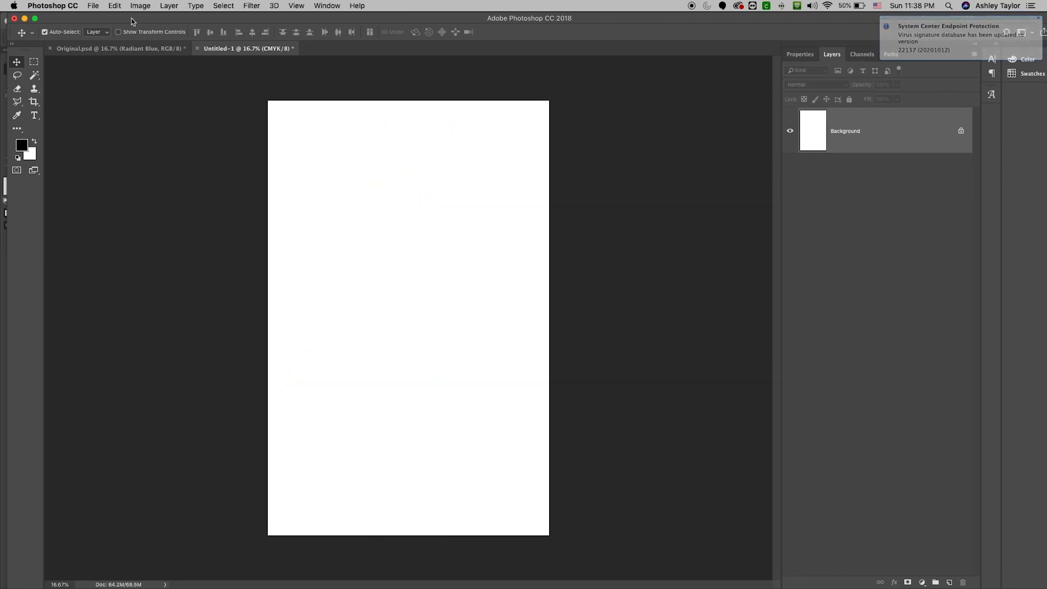
pyautogui.click(115, 5)
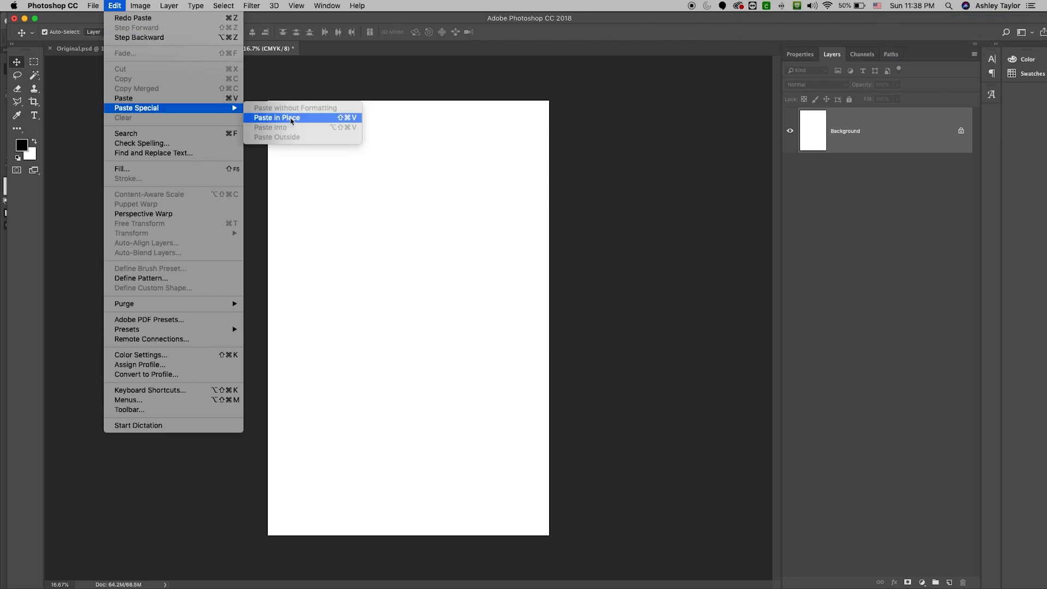
pyautogui.click(328, 113)
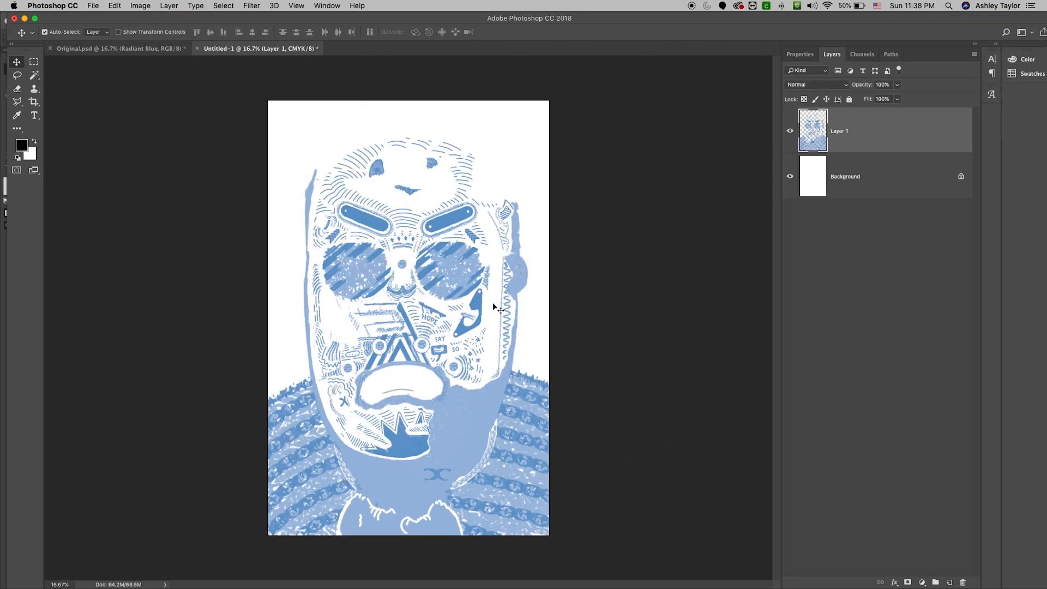
# Step: Convert Untitled-1 to Grayscale, flattening the layers and discarding colour
pyautogui.click(131, 6)
pyautogui.moveTo(154, 18)
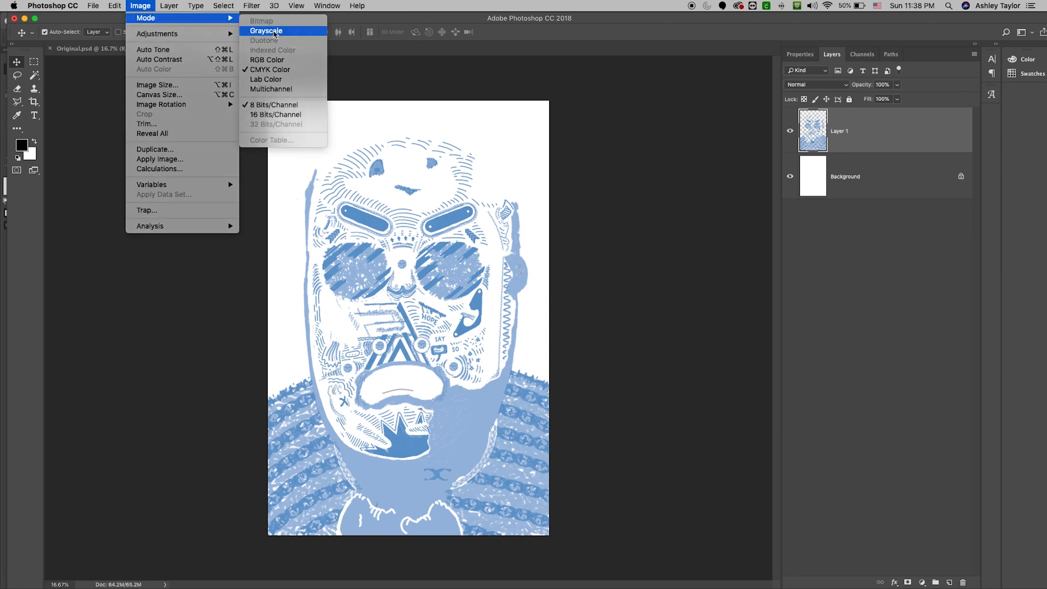
pyautogui.click(274, 31)
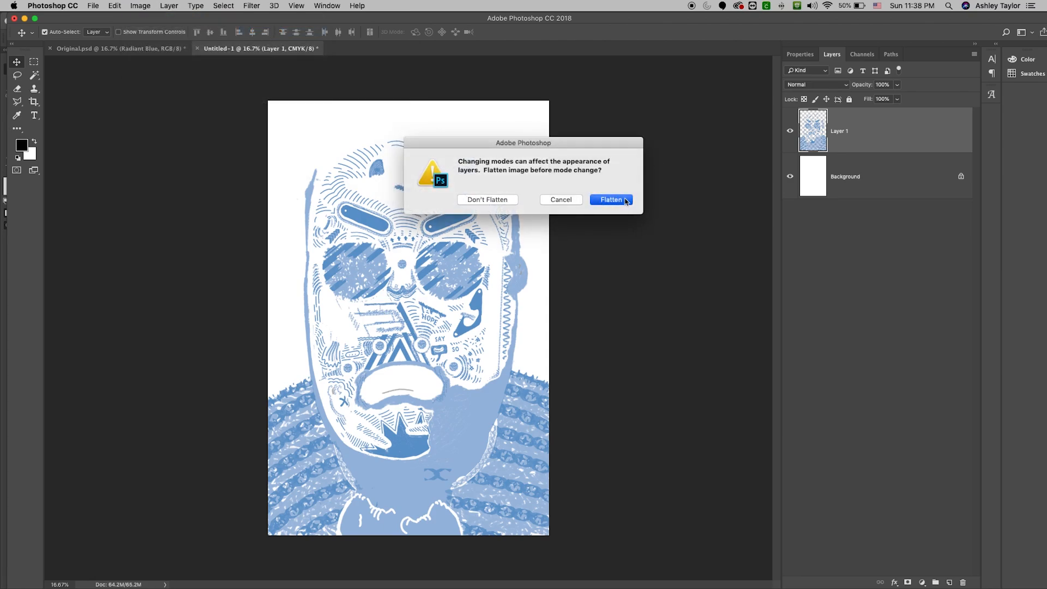
pyautogui.click(626, 201)
pyautogui.click(600, 200)
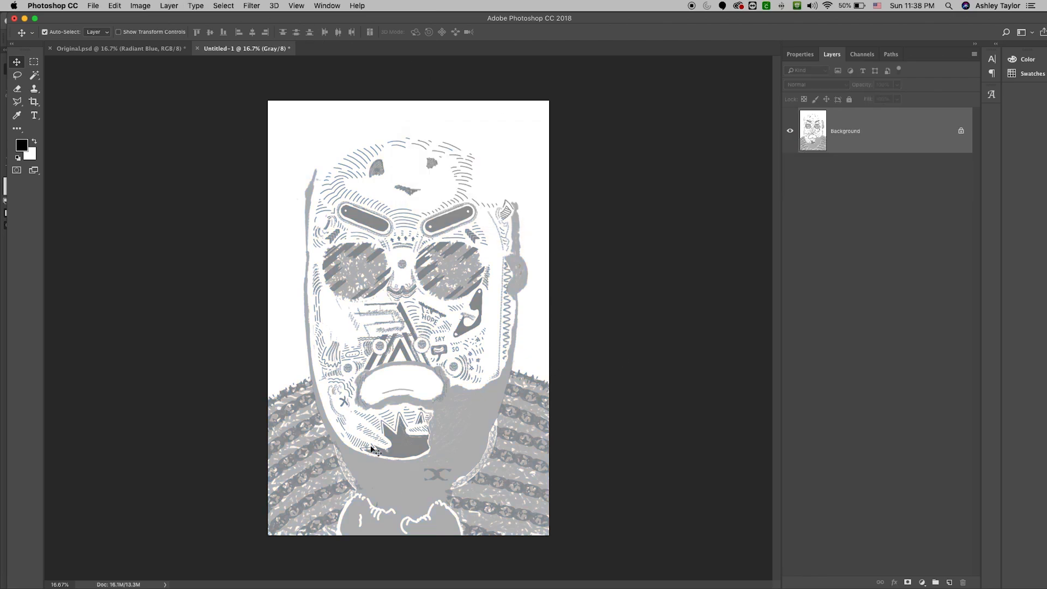
# Step: Raise the image's contrast to 100 with Brightness/Contrast
pyautogui.click(141, 6)
pyautogui.moveTo(147, 34)
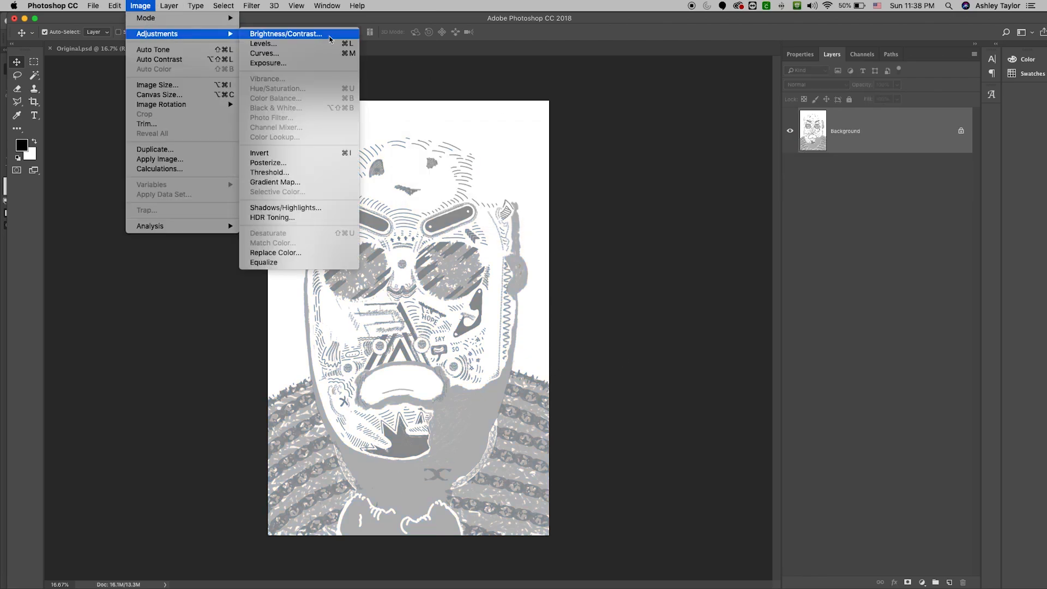
pyautogui.click(305, 33)
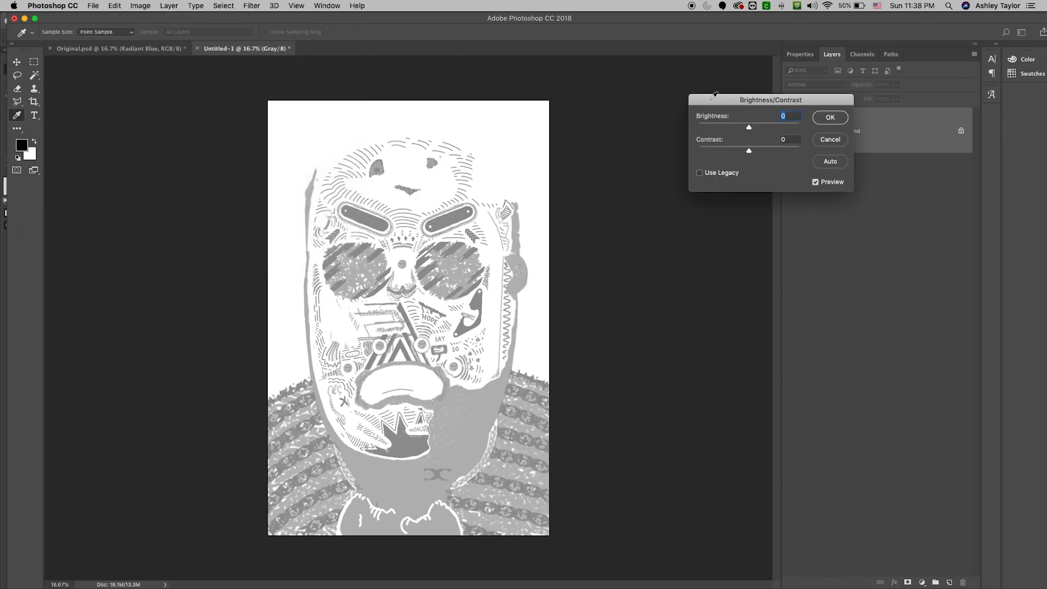
pyautogui.moveTo(757, 131); pyautogui.dragTo(802, 153)
pyautogui.click(831, 120)
# Step: Convert to a Bitmap halftone screen at 40 lpi, 15°, Ellipse, and inspect the dots
pyautogui.click(140, 6)
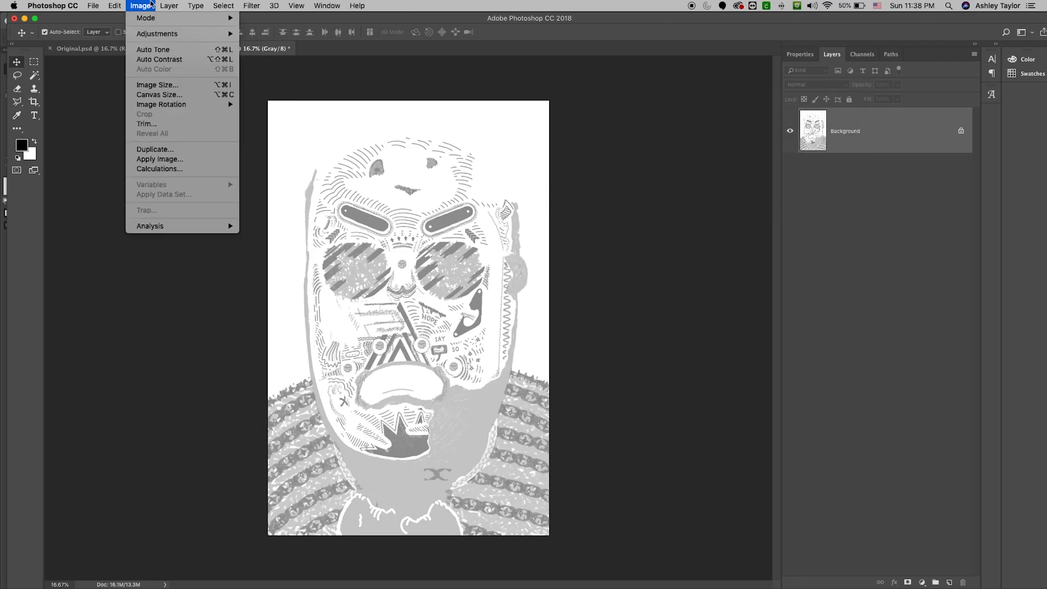
pyautogui.moveTo(150, 21)
pyautogui.click(260, 23)
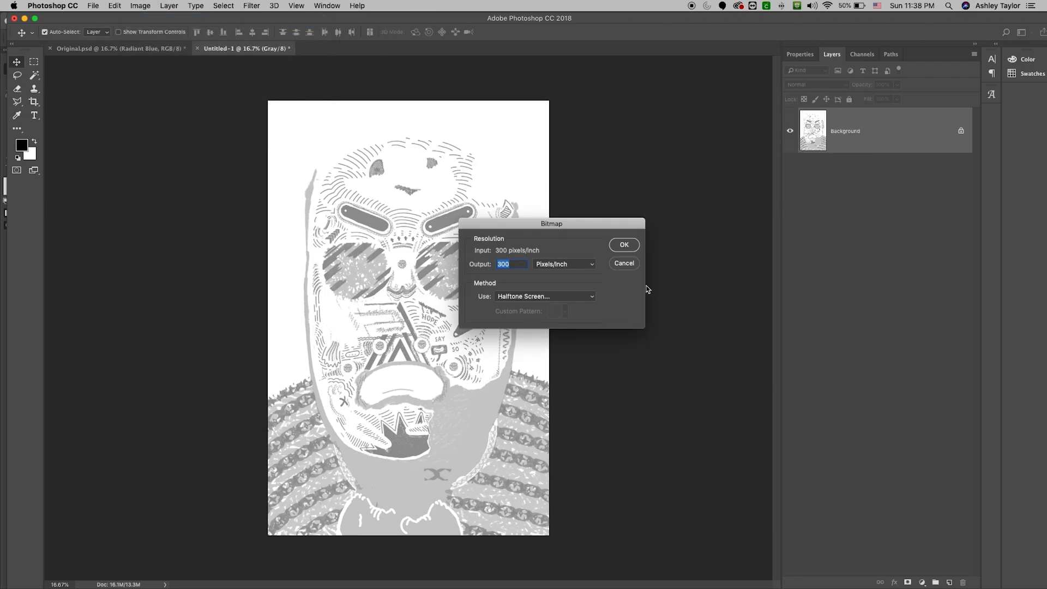
pyautogui.click(624, 246)
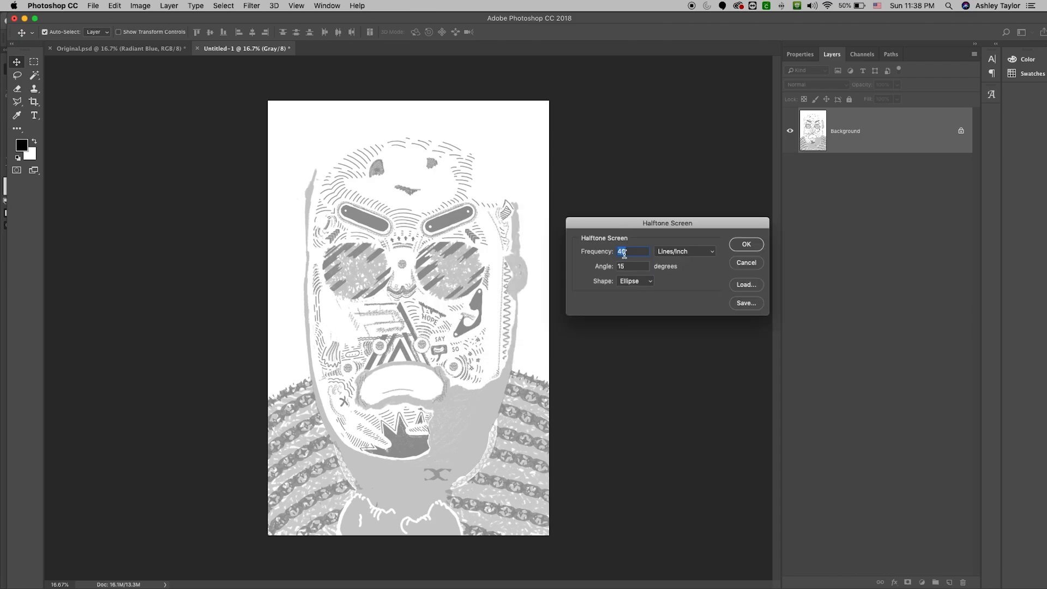
pyautogui.press('Tab')
pyautogui.press('Return')
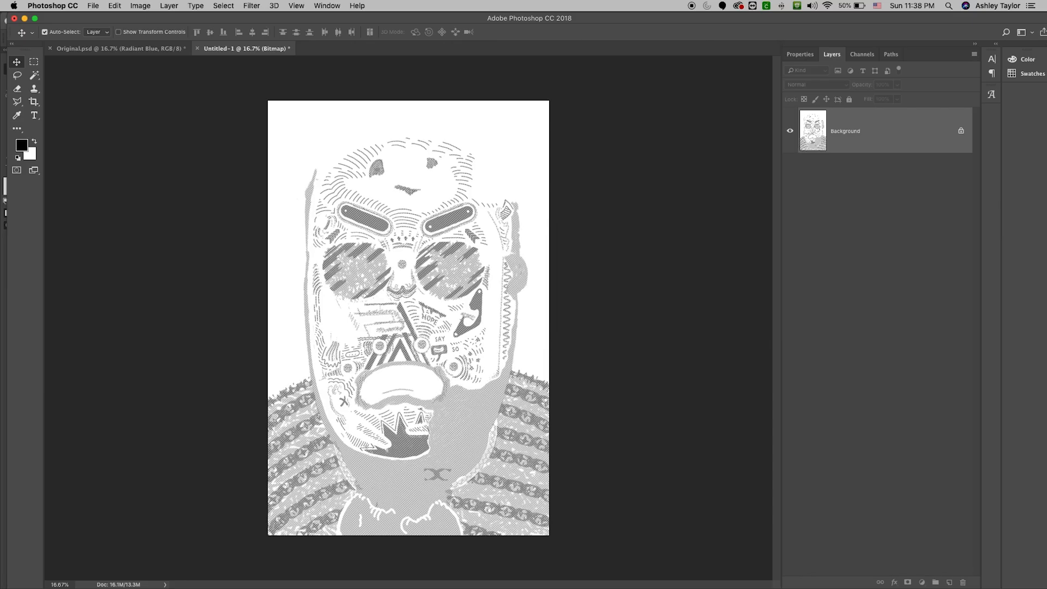
pyautogui.press('super+equal')
pyautogui.press('super+equal')
pyautogui.press('super+equal')
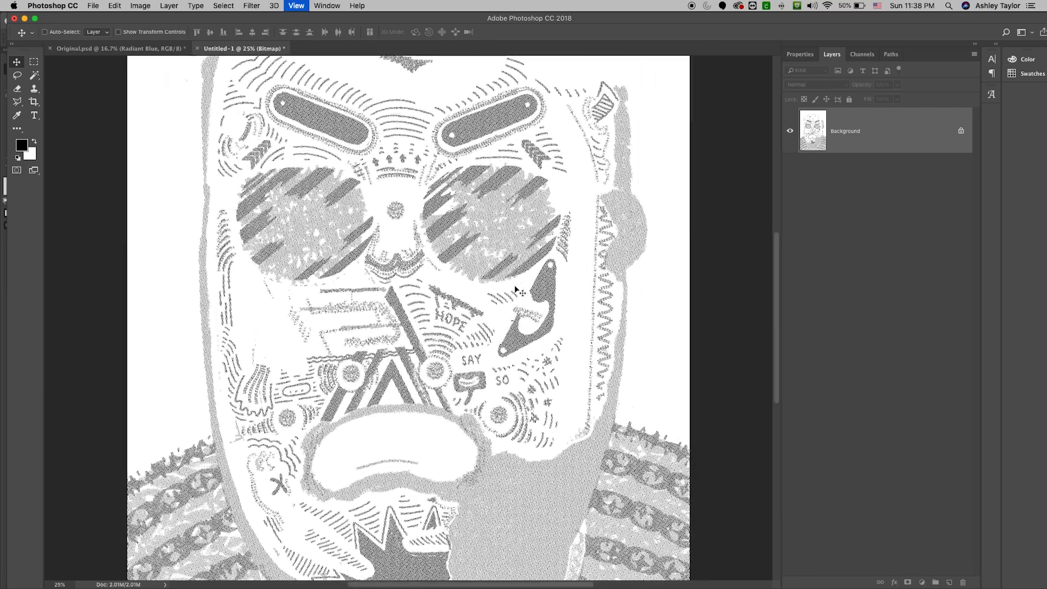
pyautogui.press('super+minus')
pyautogui.press('super+minus')
pyautogui.press('super+minus')
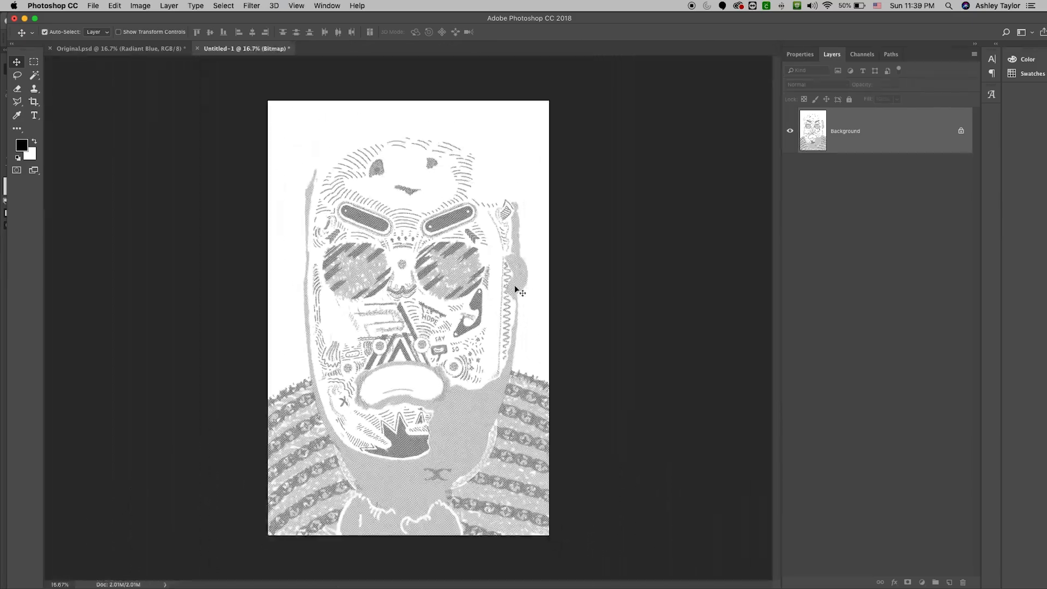
# Step: Select all of the Untitled-1 halftone and paste it into Original.psd
pyautogui.click(224, 6)
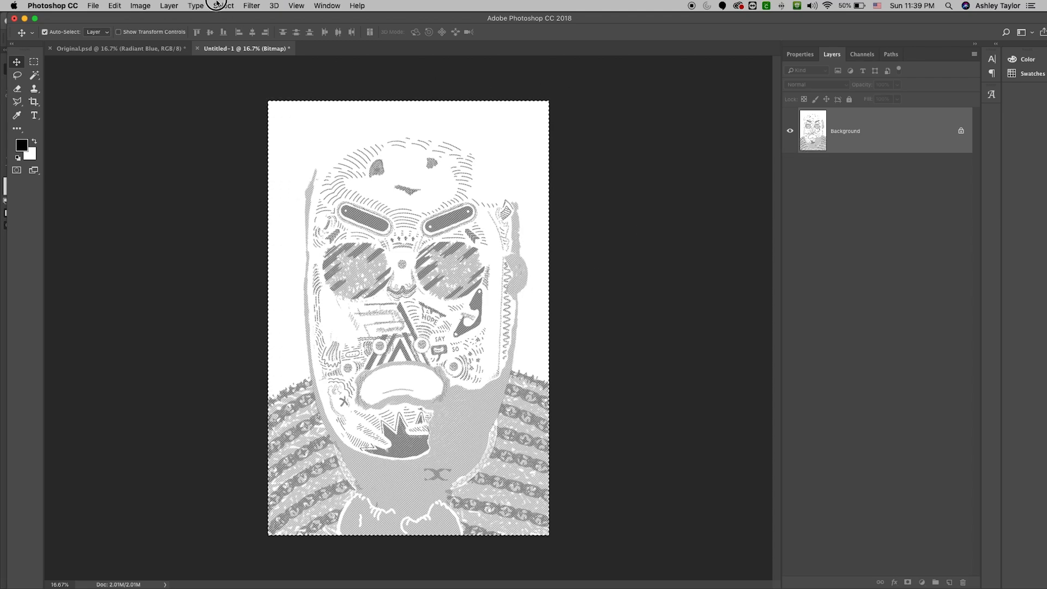
pyautogui.click(225, 18)
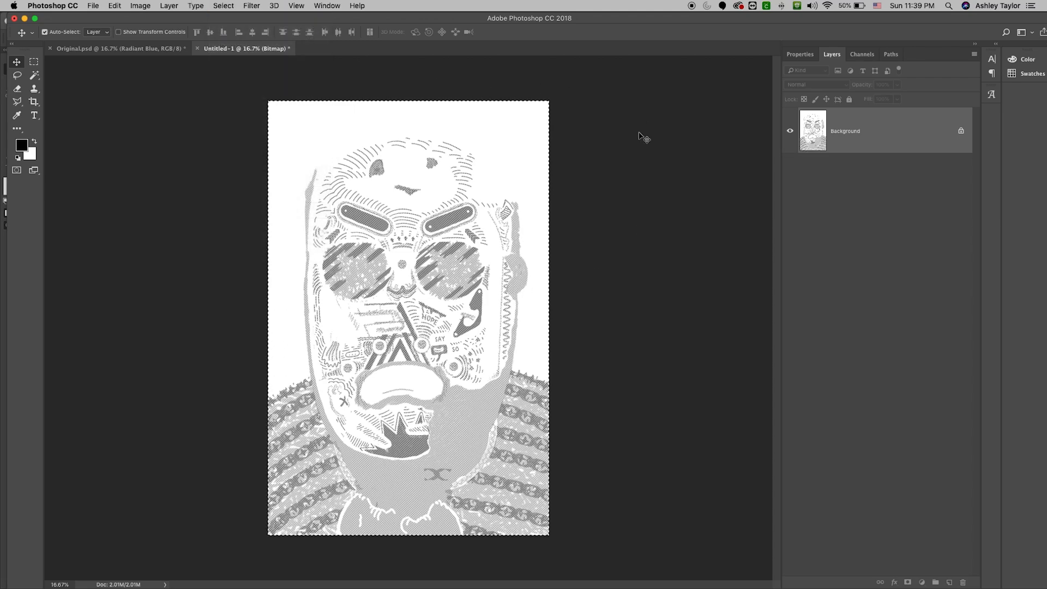
pyautogui.click(142, 48)
pyautogui.press('super+v')
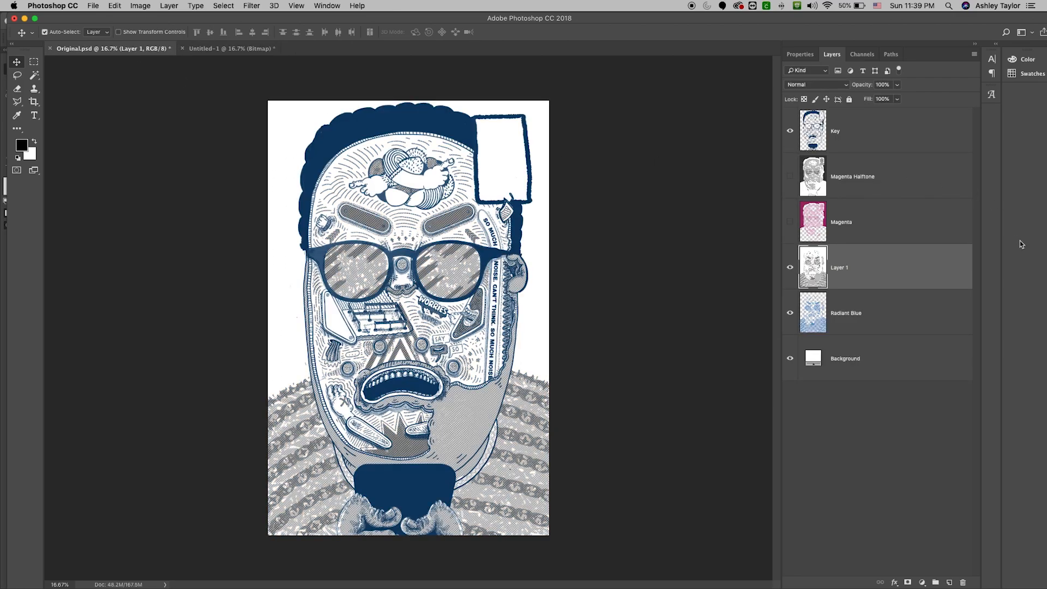
# Step: Rename the pasted layer to RB Halftone and hide the other artwork layer
pyautogui.doubleClick(842, 267)
pyautogui.write('RB Halftone')
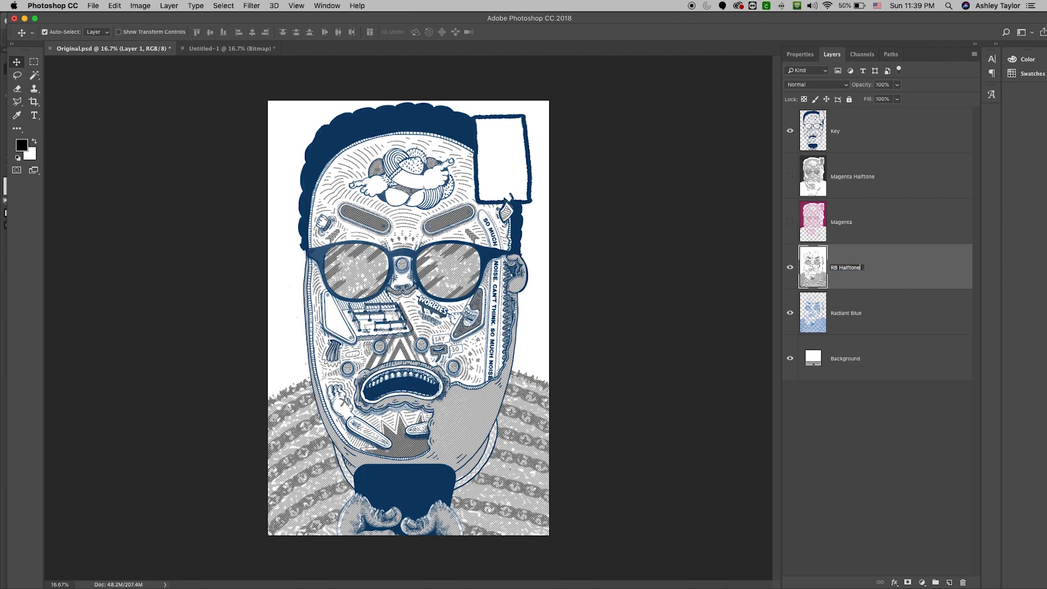
pyautogui.press('Return')
pyautogui.click(789, 176)
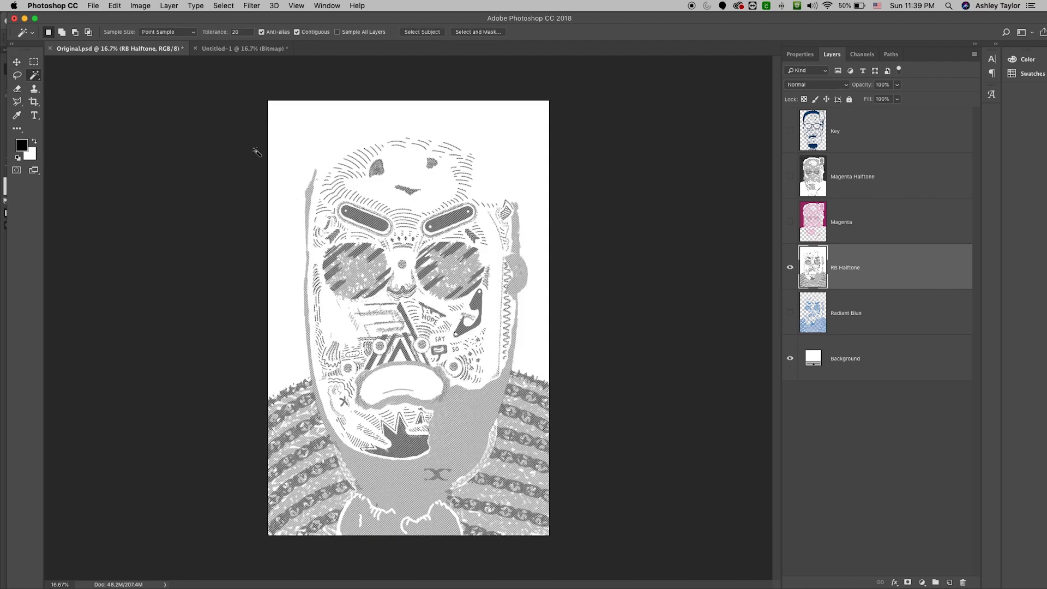
# Step: Show the Magenta Halftone and Key layers and save as a PSD with '-halfone' appended
pyautogui.click(790, 176)
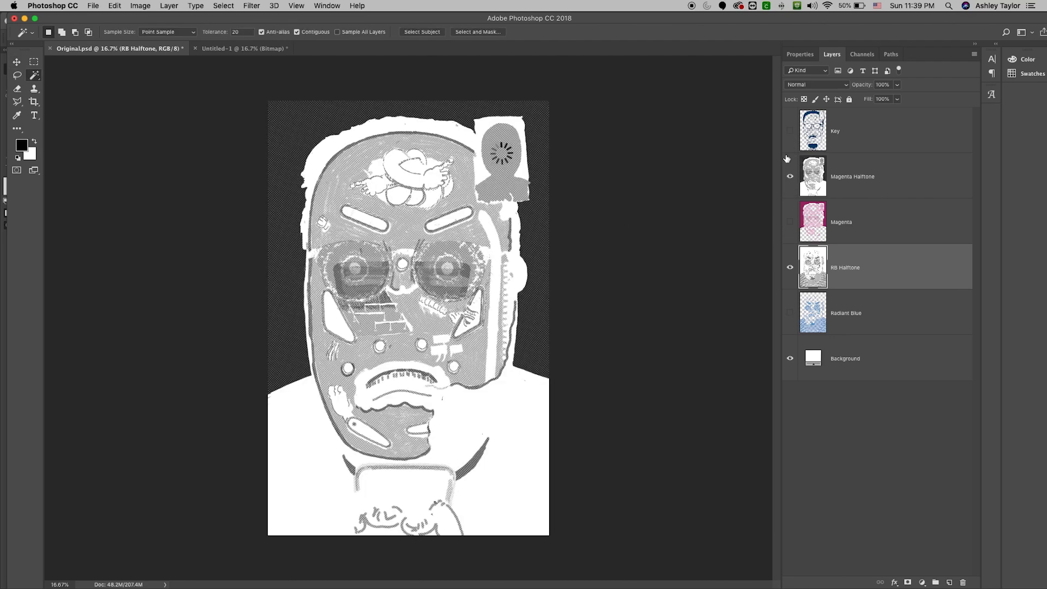
pyautogui.click(789, 133)
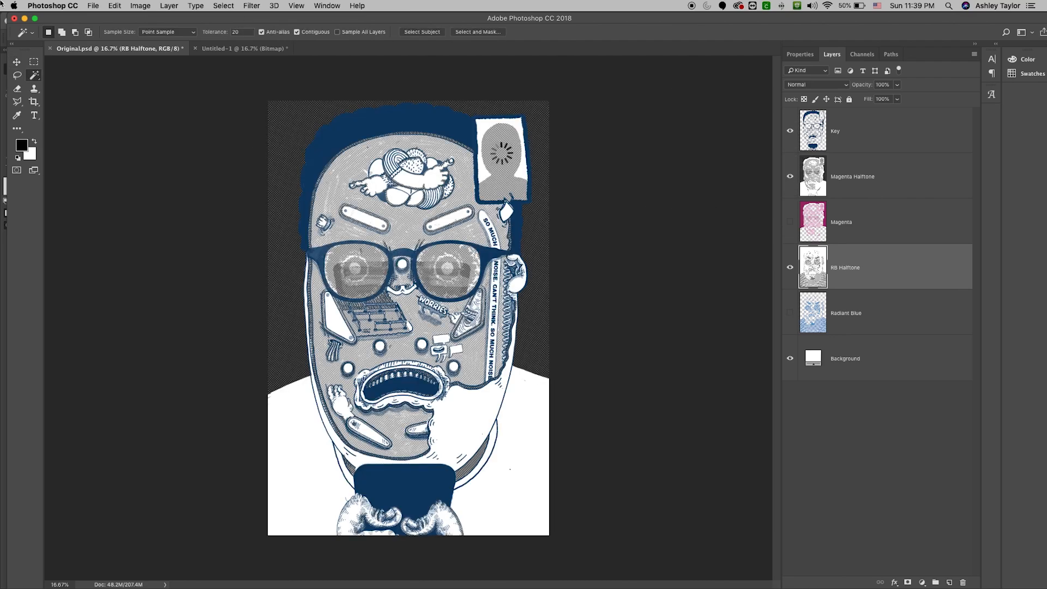
pyautogui.click(94, 6)
pyautogui.moveTo(93, 5)
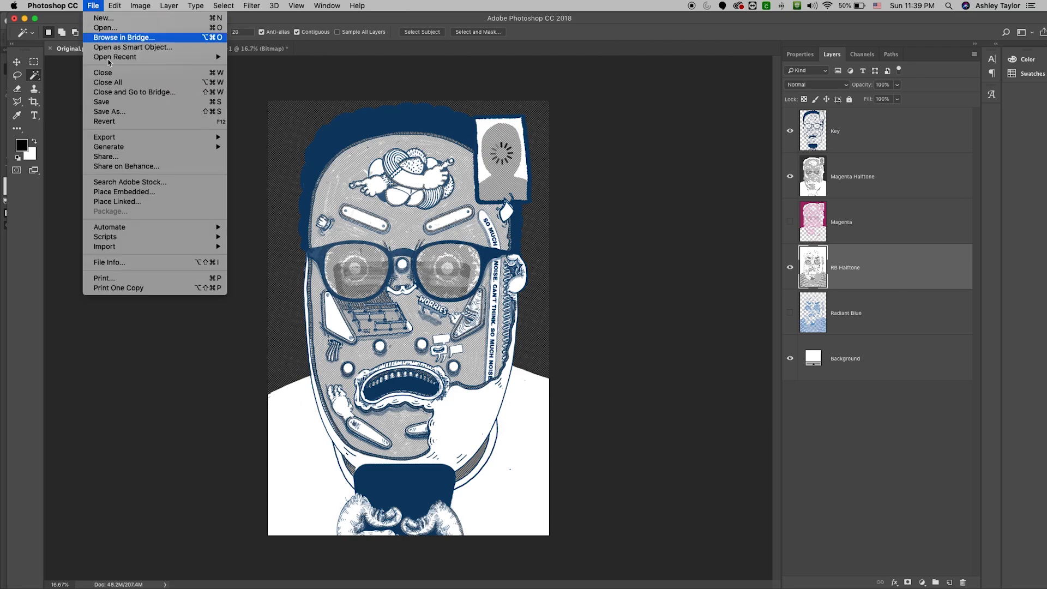
pyautogui.click(167, 108)
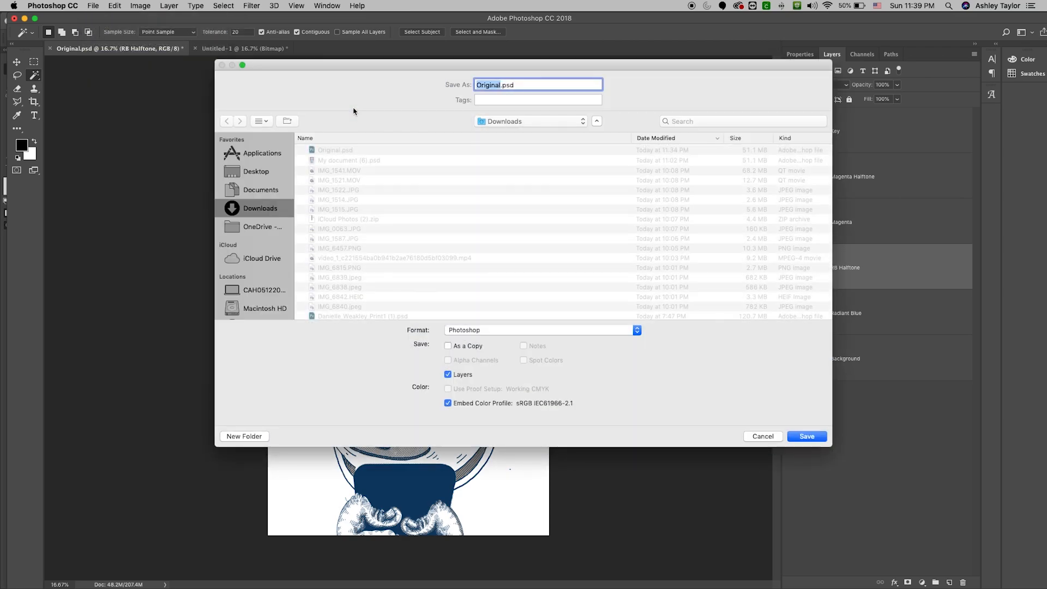
pyautogui.press('Right')
pyautogui.write('-halfone')
pyautogui.press('Return')
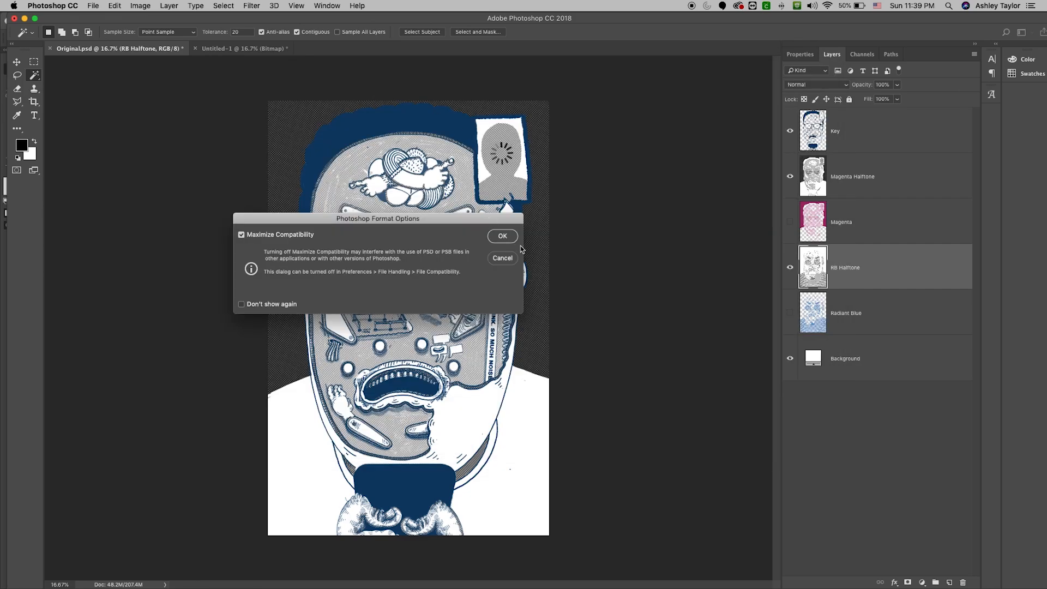
pyautogui.click(503, 237)
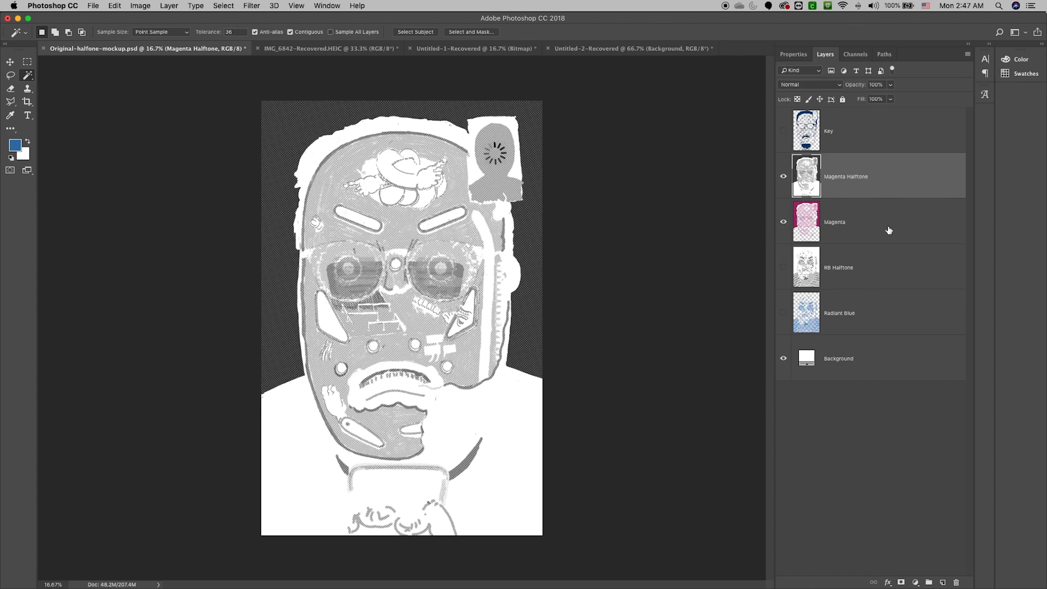
# Step: Sample the artwork's magenta as the foreground colour
pyautogui.click(783, 177)
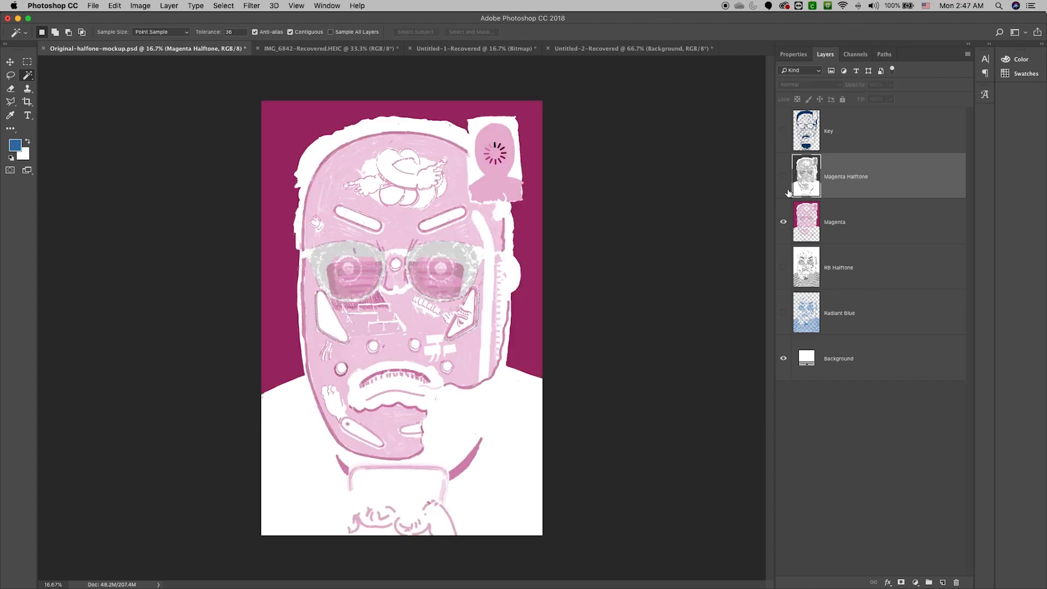
pyautogui.click(16, 145)
pyautogui.click(327, 109)
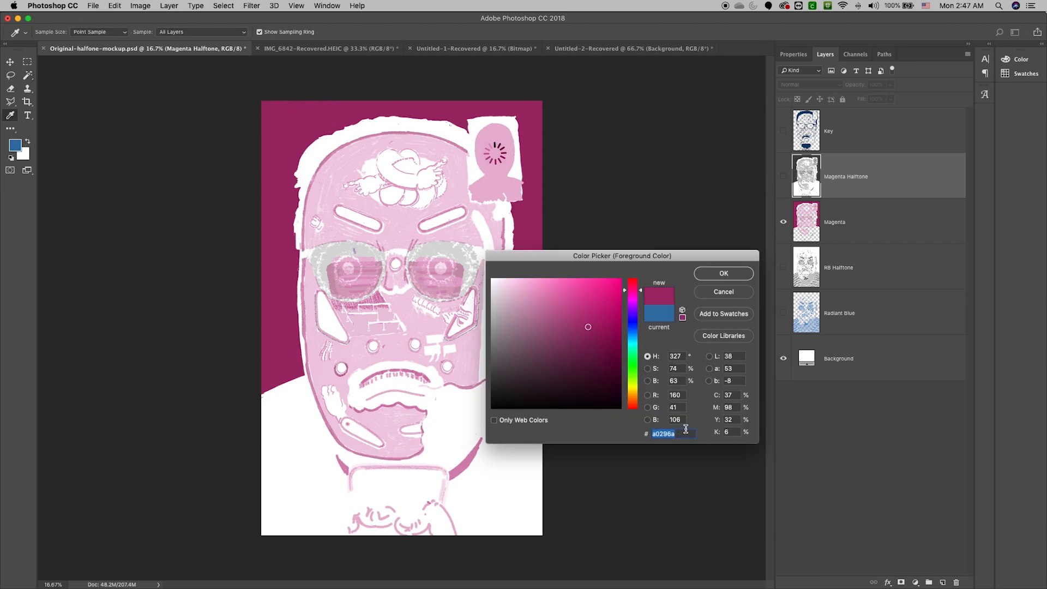
pyautogui.click(719, 273)
pyautogui.press('w')
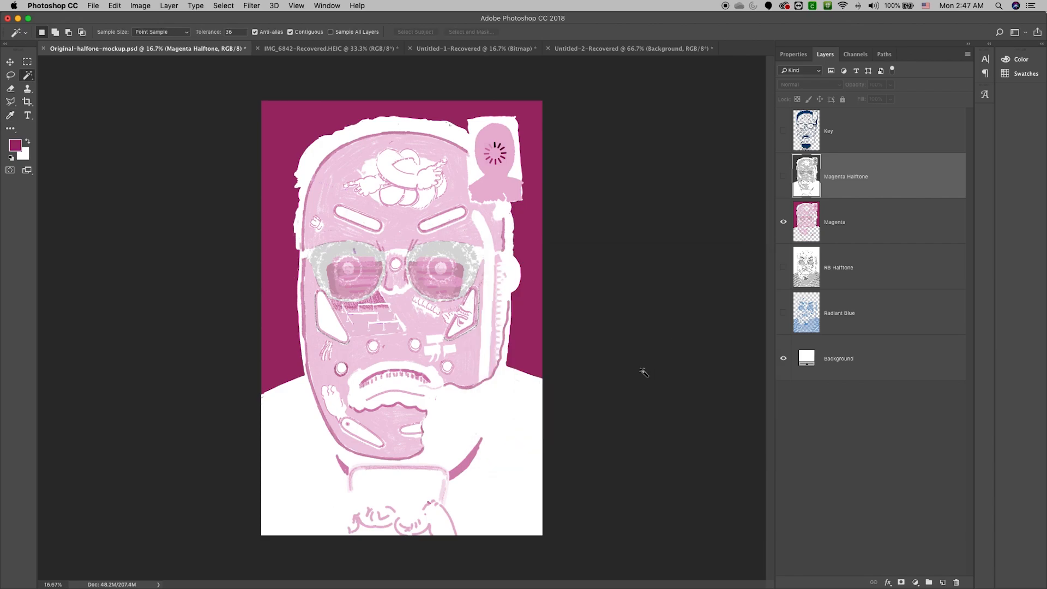
# Step: Show only Magenta Halftone, select its white areas with Select Similar, and delete them
pyautogui.click(784, 177)
pyautogui.click(784, 221)
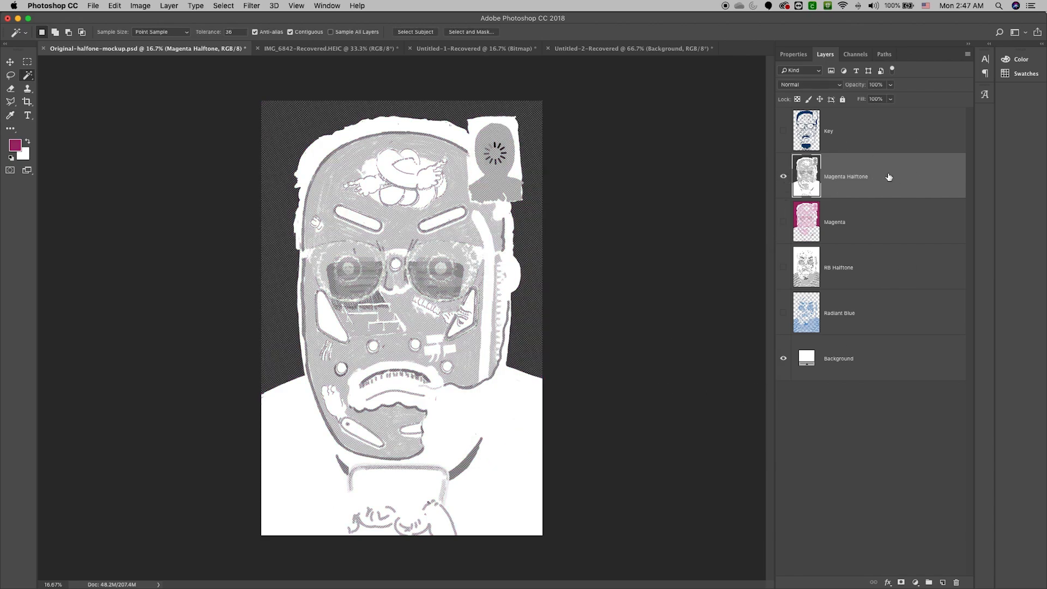
pyautogui.moveTo(27, 75); pyautogui.dragTo(70, 85)
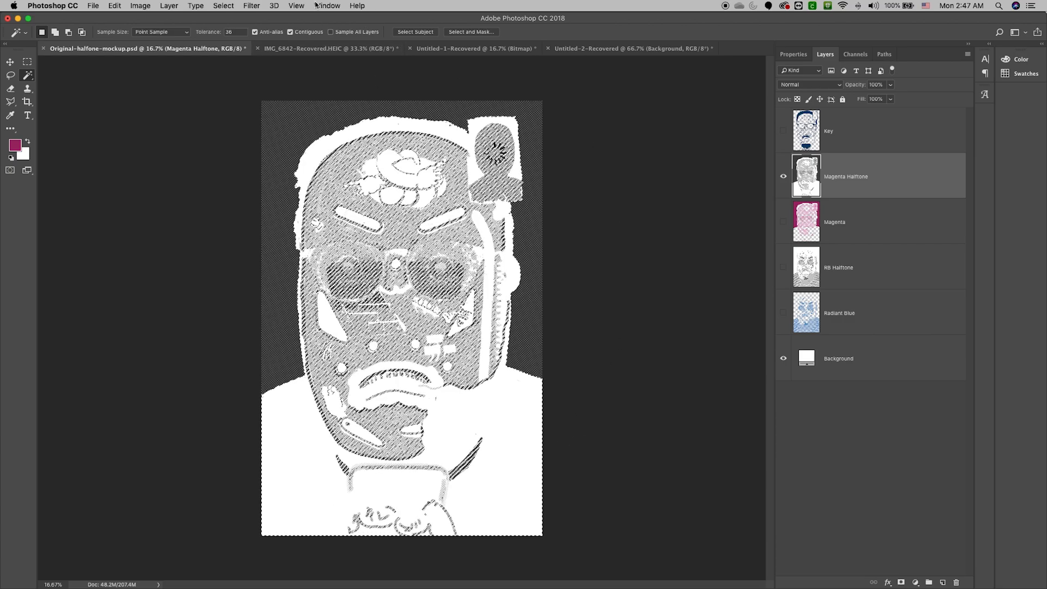
pyautogui.click(232, 5)
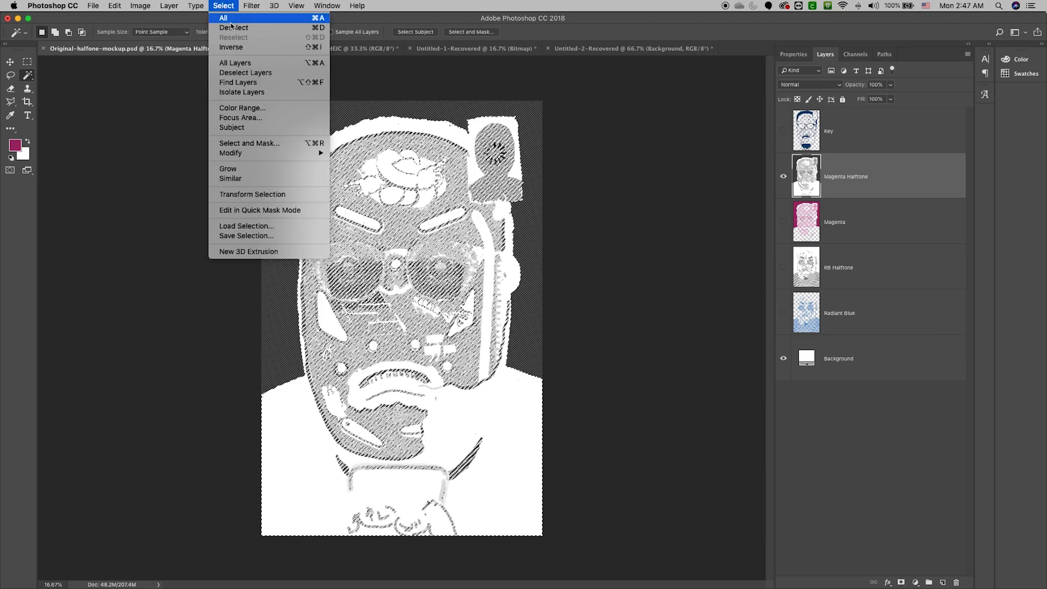
pyautogui.click(240, 178)
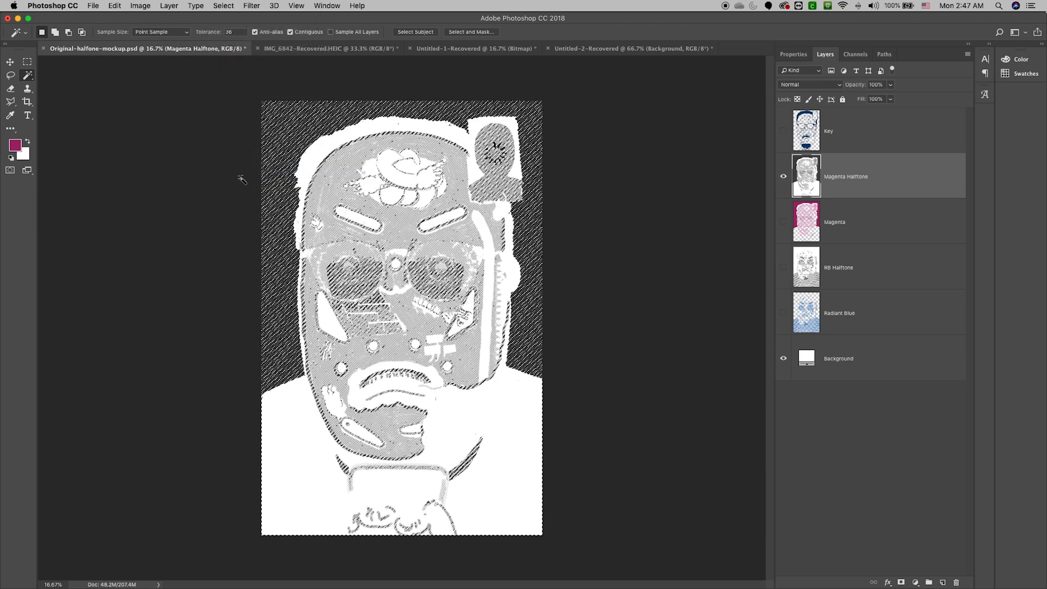
pyautogui.press('Delete')
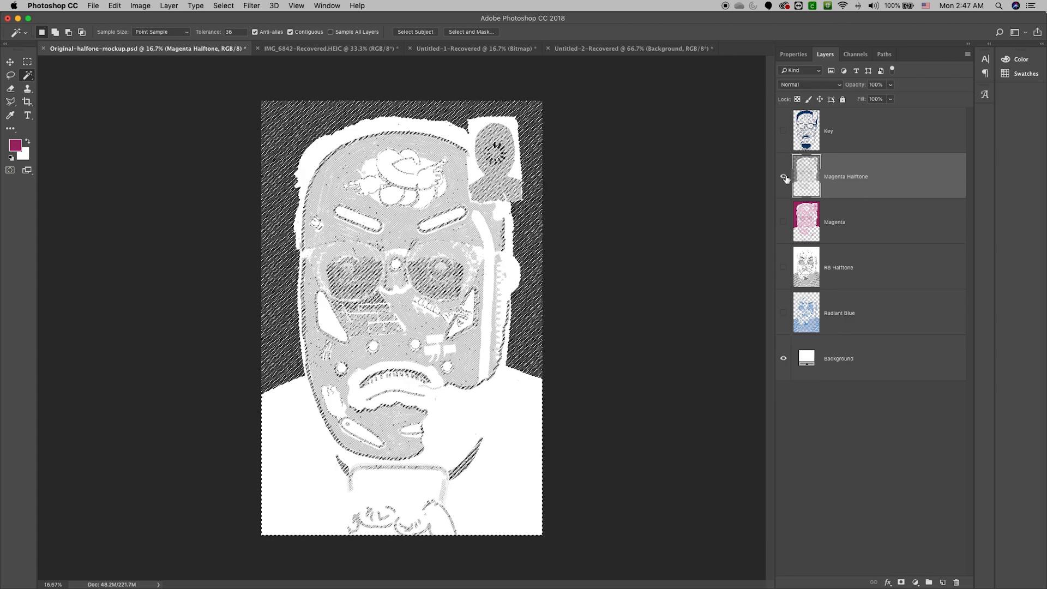
# Step: Add a magenta Color Overlay style to the Magenta Halftone layer and deselect
pyautogui.doubleClick(886, 182)
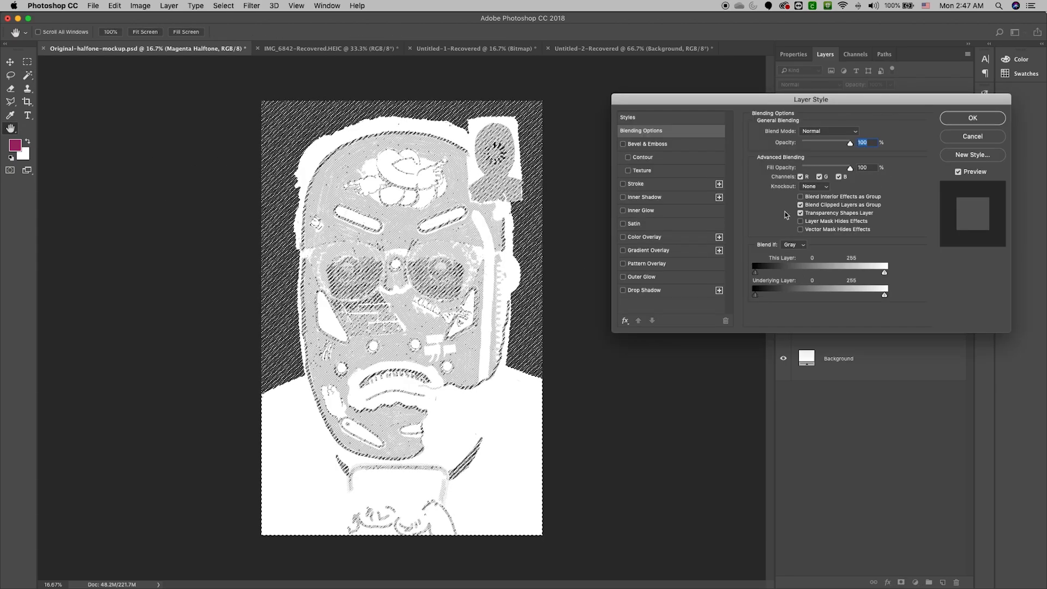
pyautogui.click(664, 239)
pyautogui.click(969, 119)
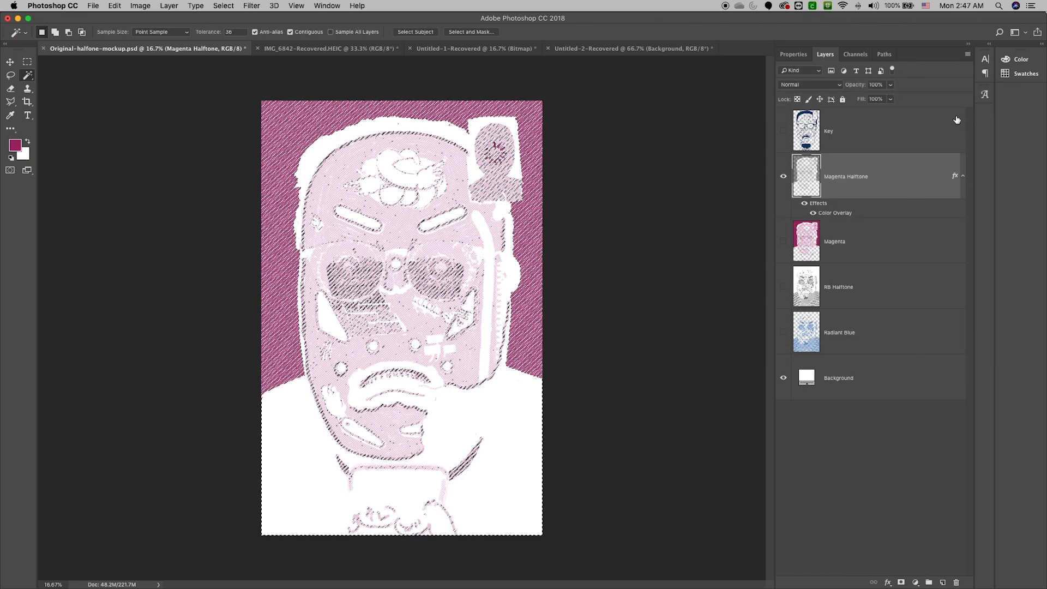
pyautogui.press('super+d')
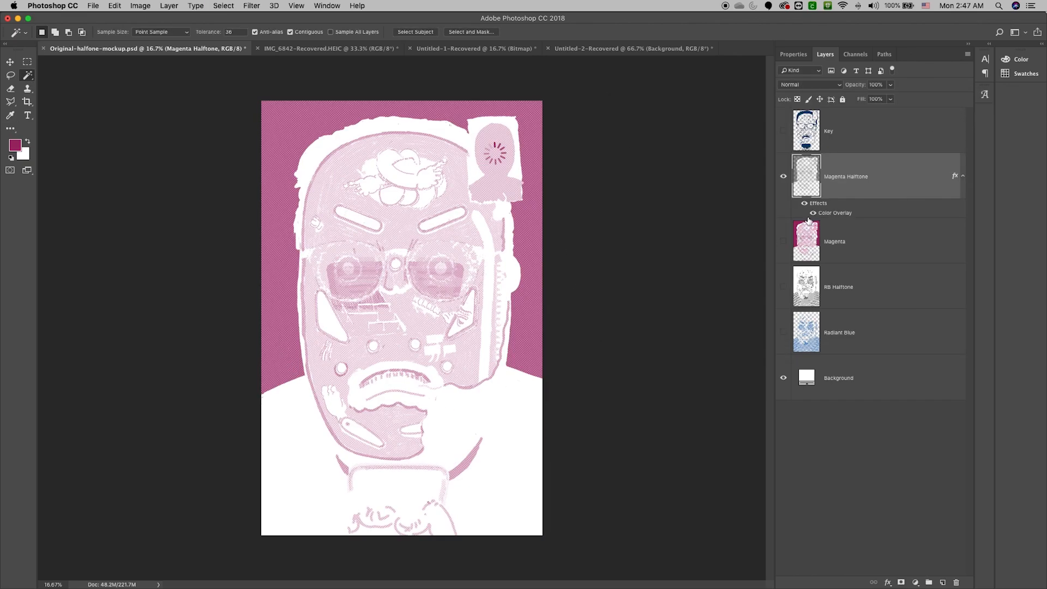
pyautogui.click(871, 332)
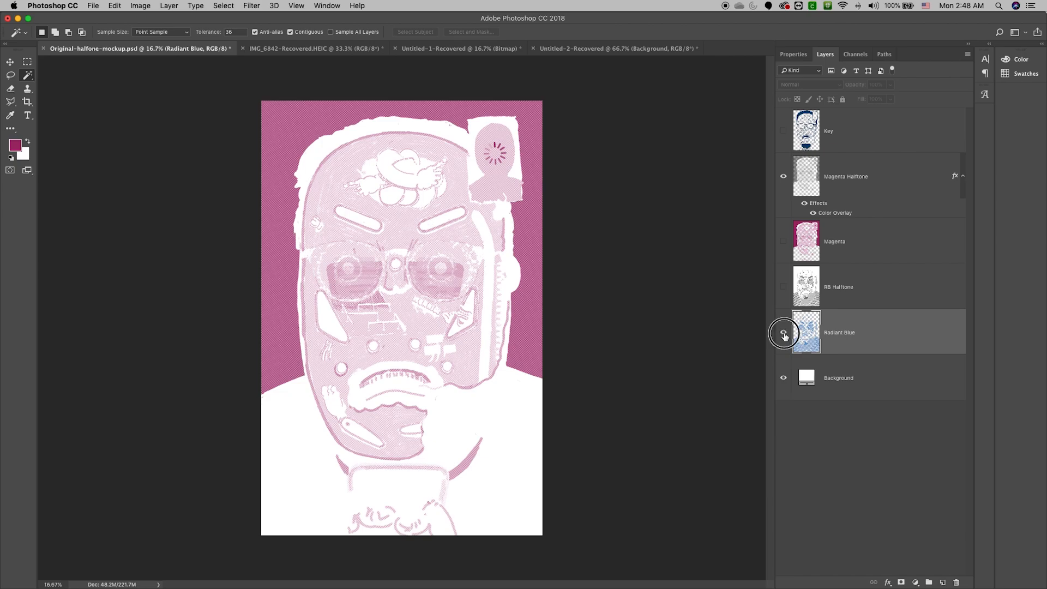
# Step: Set the foreground to a slightly darker blue sampled from the Radiant Blue artwork
pyautogui.click(784, 332)
pyautogui.click(784, 176)
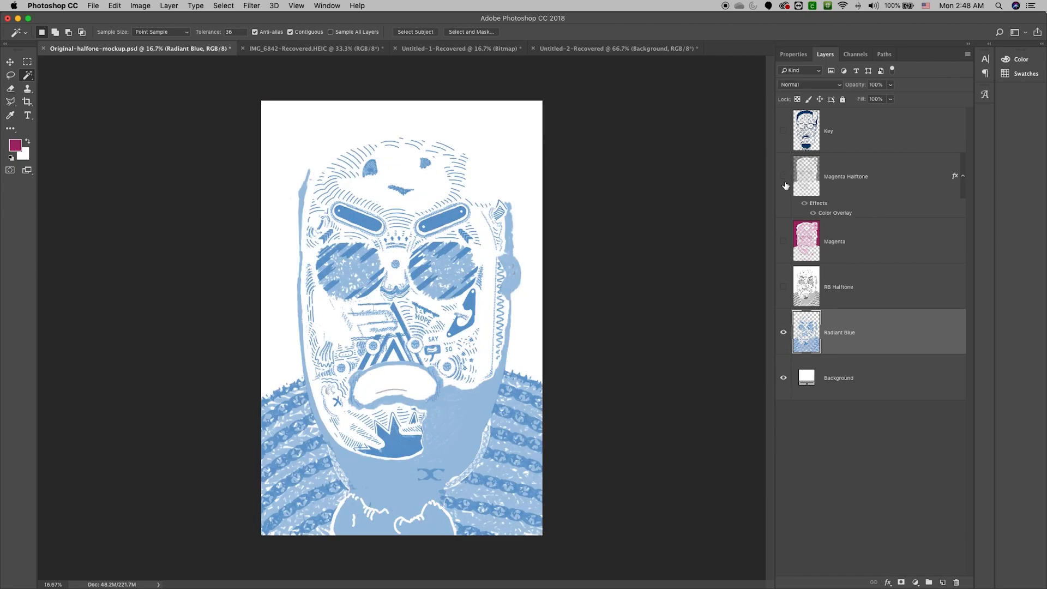
pyautogui.click(15, 146)
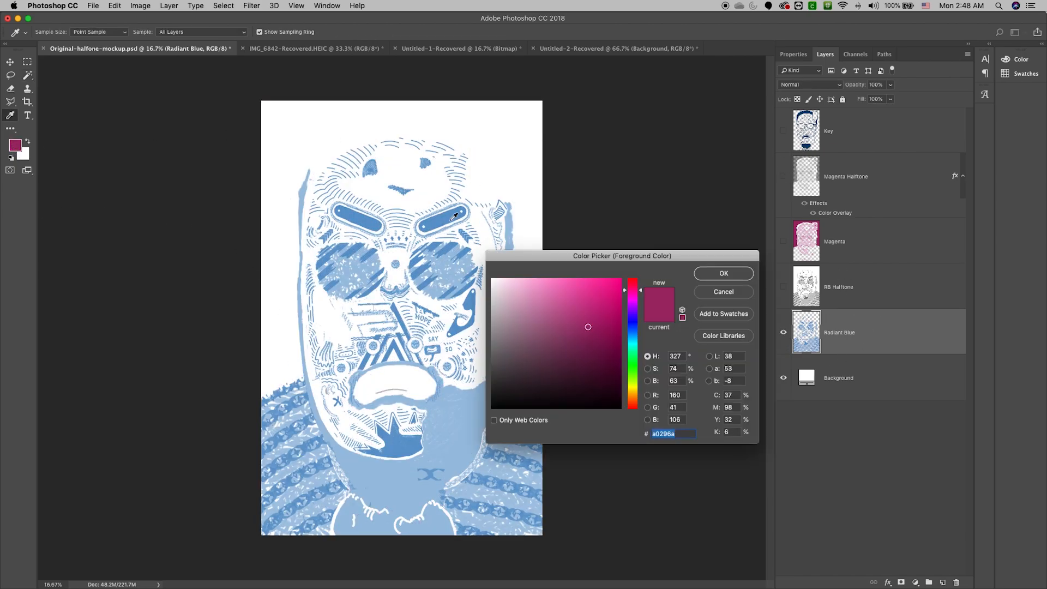
pyautogui.click(513, 219)
pyautogui.click(570, 316)
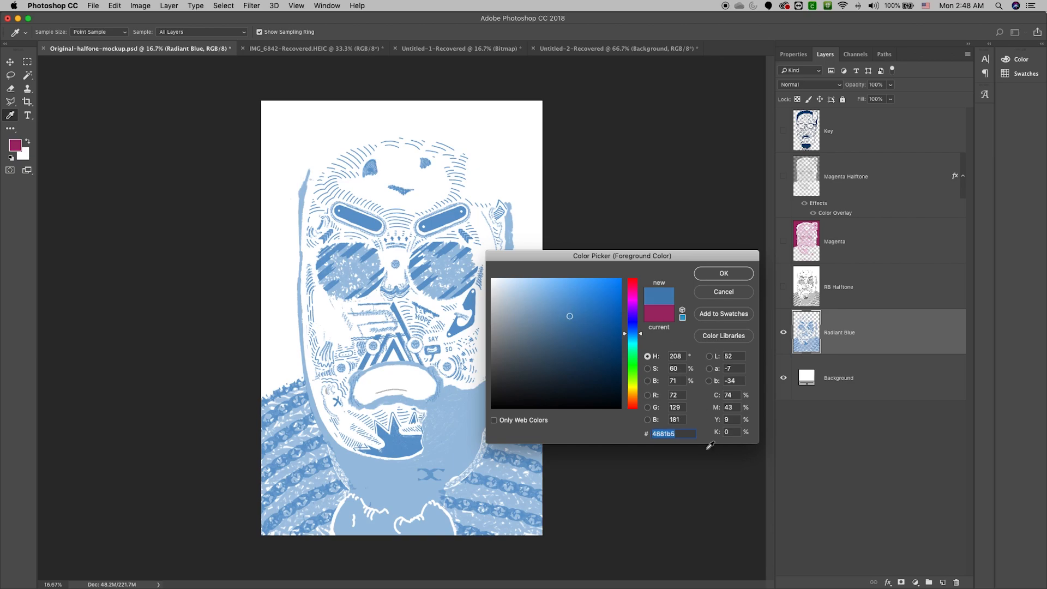
pyautogui.click(731, 274)
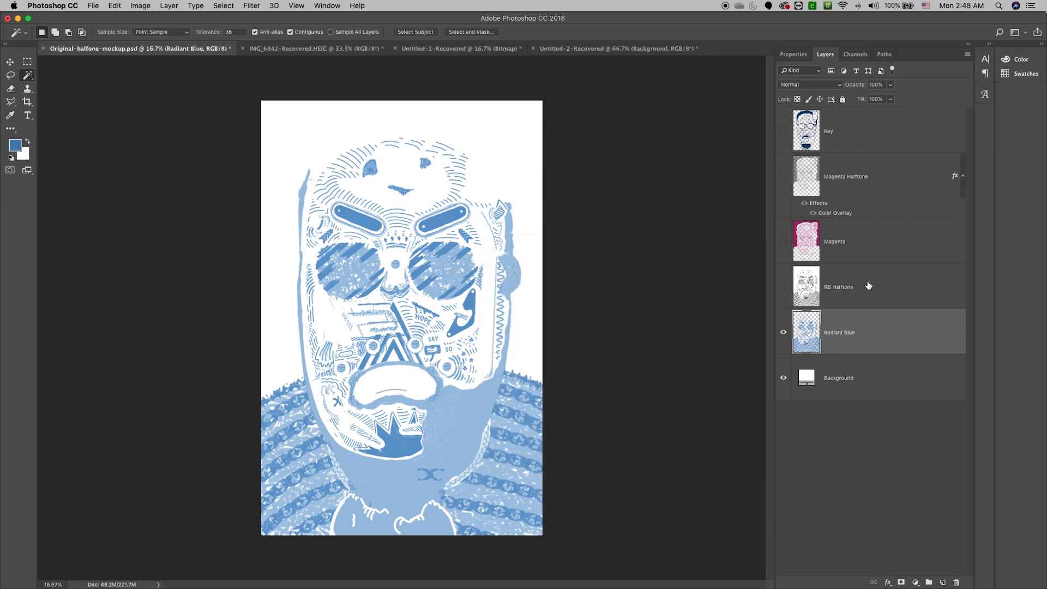
# Step: Show RB Halftone and select its white areas with the Magic Wand and Select Similar
pyautogui.click(783, 332)
pyautogui.click(784, 287)
pyautogui.click(887, 290)
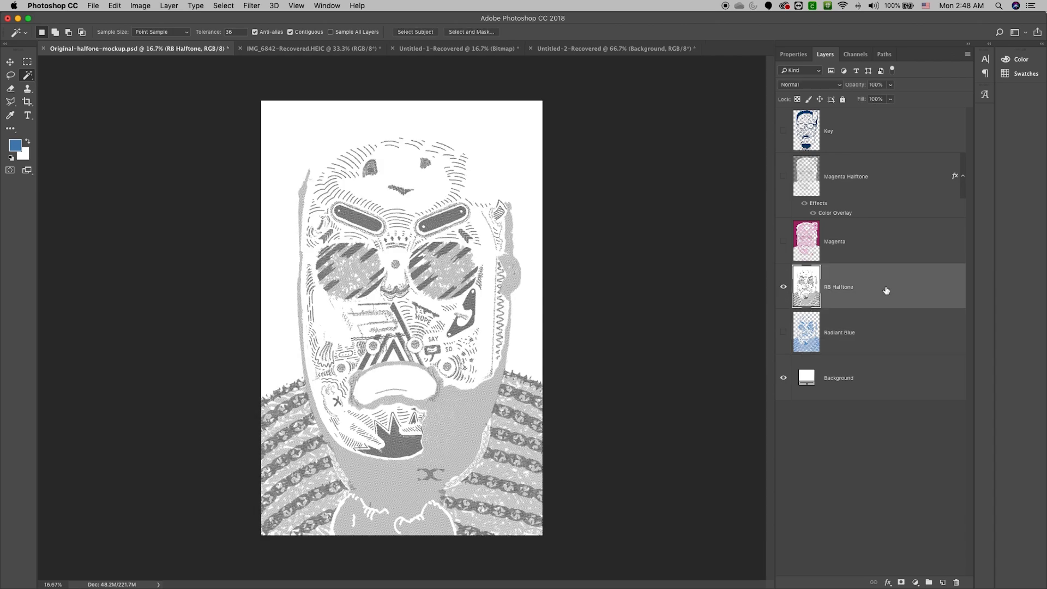
pyautogui.click(338, 140)
pyautogui.click(224, 5)
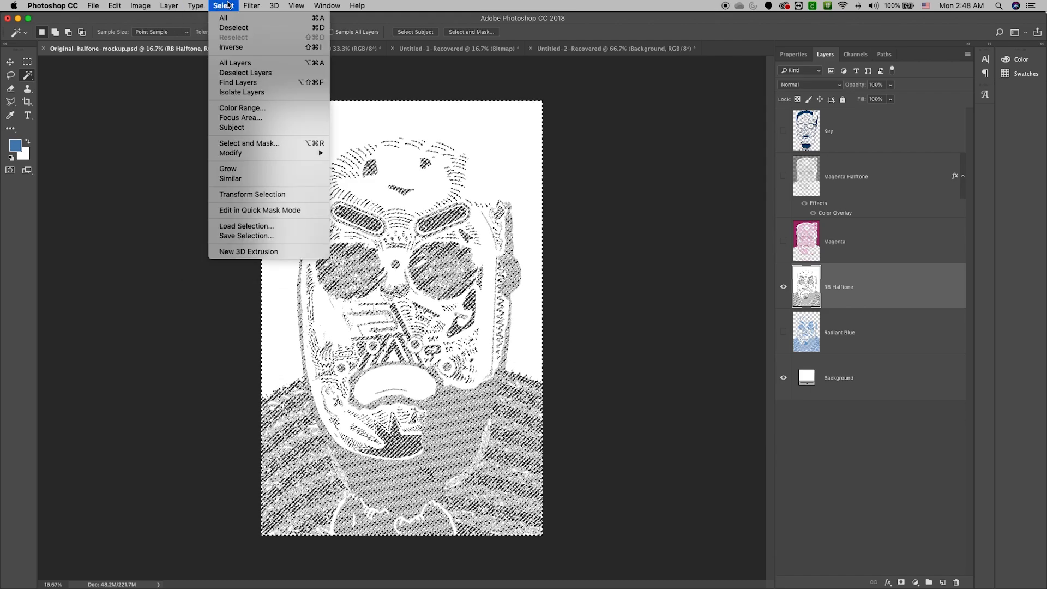
pyautogui.click(276, 179)
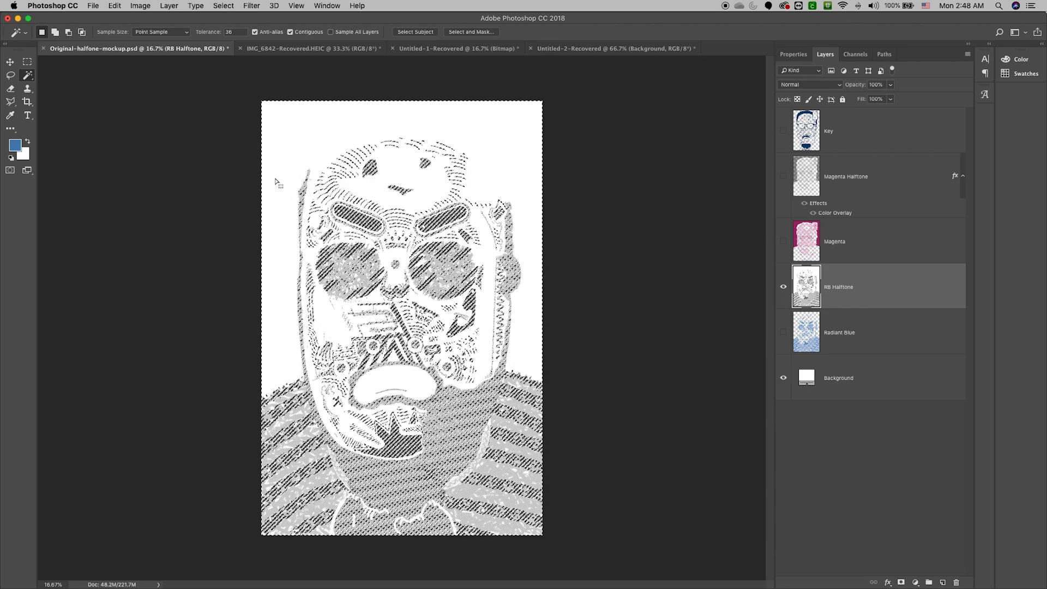
# Step: Give RB Halftone a dark blue Color Overlay style (366ea1)
pyautogui.doubleClick(878, 284)
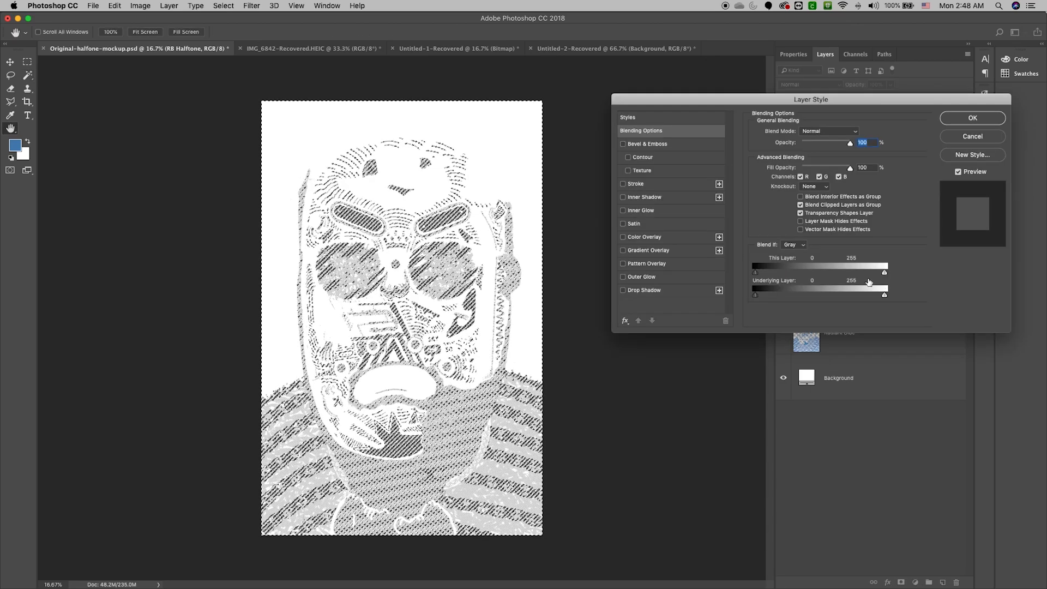
pyautogui.click(644, 237)
pyautogui.click(858, 131)
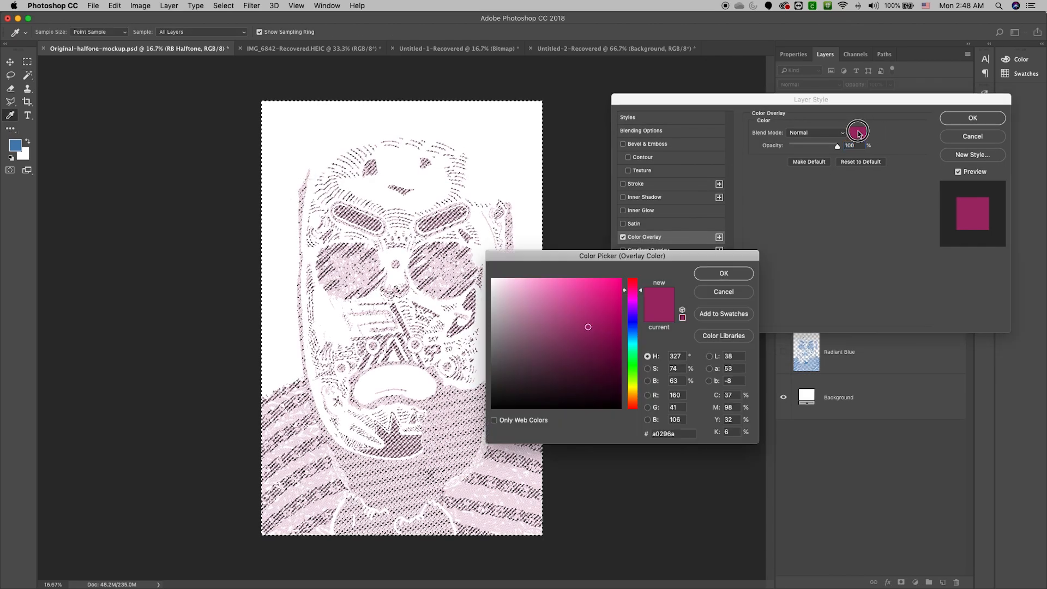
pyautogui.moveTo(687, 434); pyautogui.dragTo(560, 415)
pyautogui.write('4881b5')
pyautogui.click(727, 275)
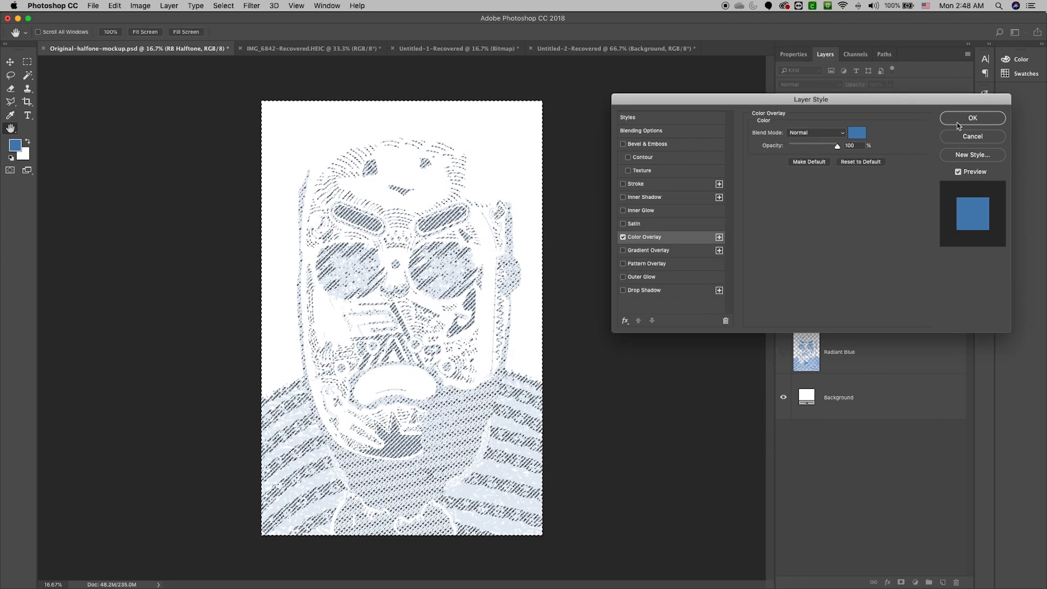
pyautogui.click(857, 133)
pyautogui.click(579, 329)
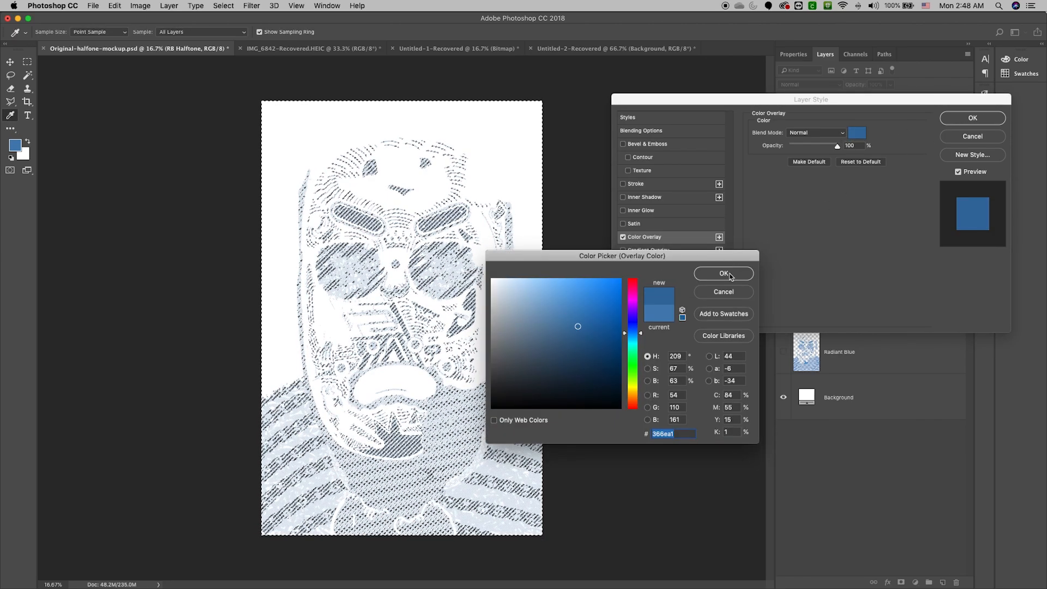
pyautogui.click(723, 274)
pyautogui.click(969, 117)
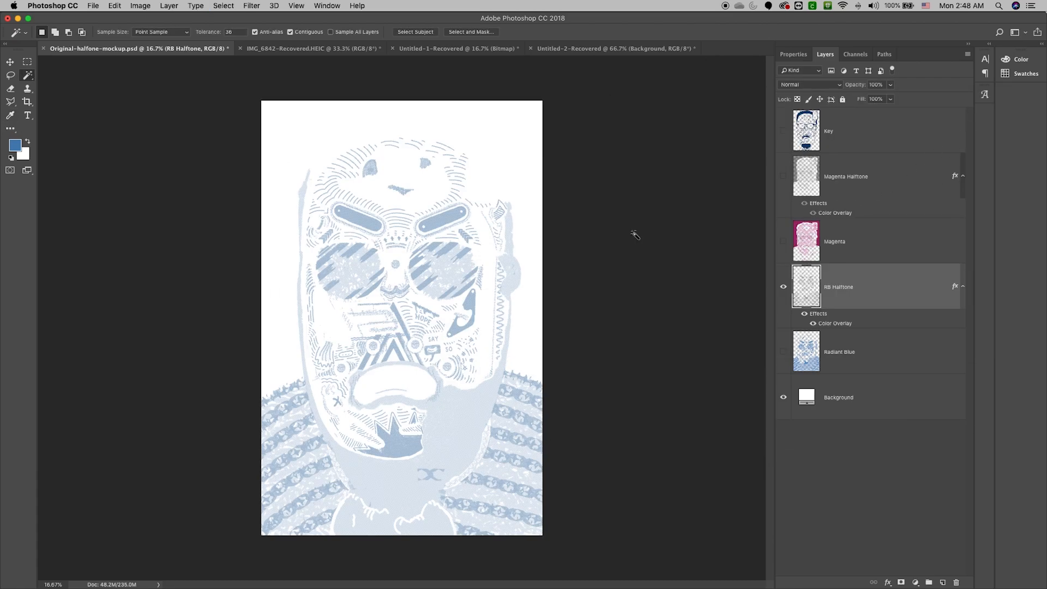
# Step: Show the RB Halftone, Magenta Halftone and Key layers and check the artwork zoomed in
pyautogui.click(783, 287)
pyautogui.click(784, 275)
pyautogui.click(784, 167)
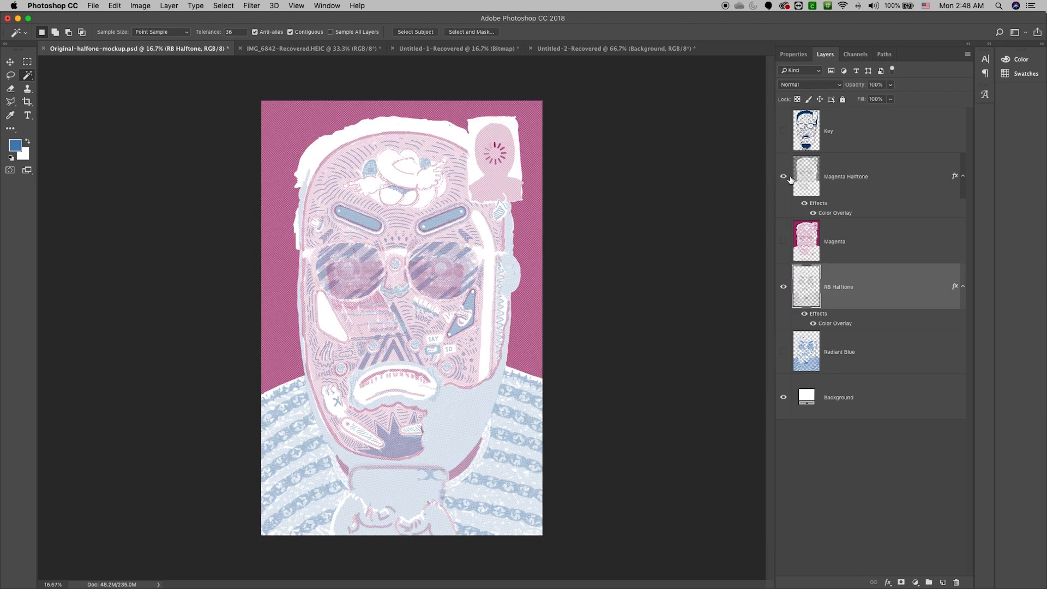
pyautogui.click(784, 131)
pyautogui.press('super+equal')
pyautogui.click(784, 131)
pyautogui.click(784, 132)
pyautogui.press('super+equal')
pyautogui.press('super+minus')
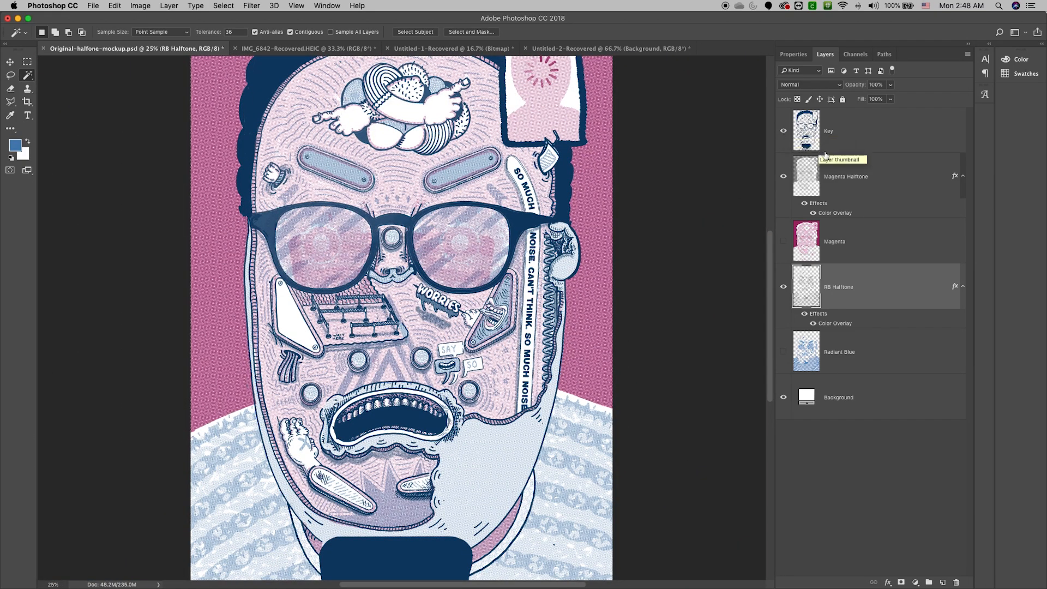
pyautogui.scroll(-2, 561, 321)
pyautogui.hscroll(-1, 561, 322)
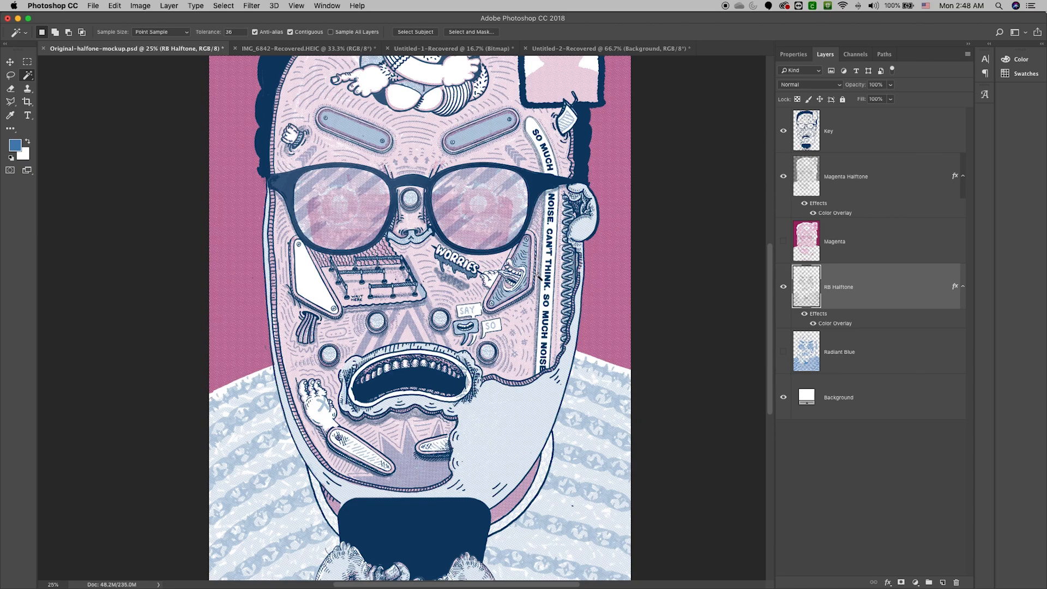
# Step: Save the artwork over Original-halfone-mockup.psd, replacing the existing file
pyautogui.click(94, 6)
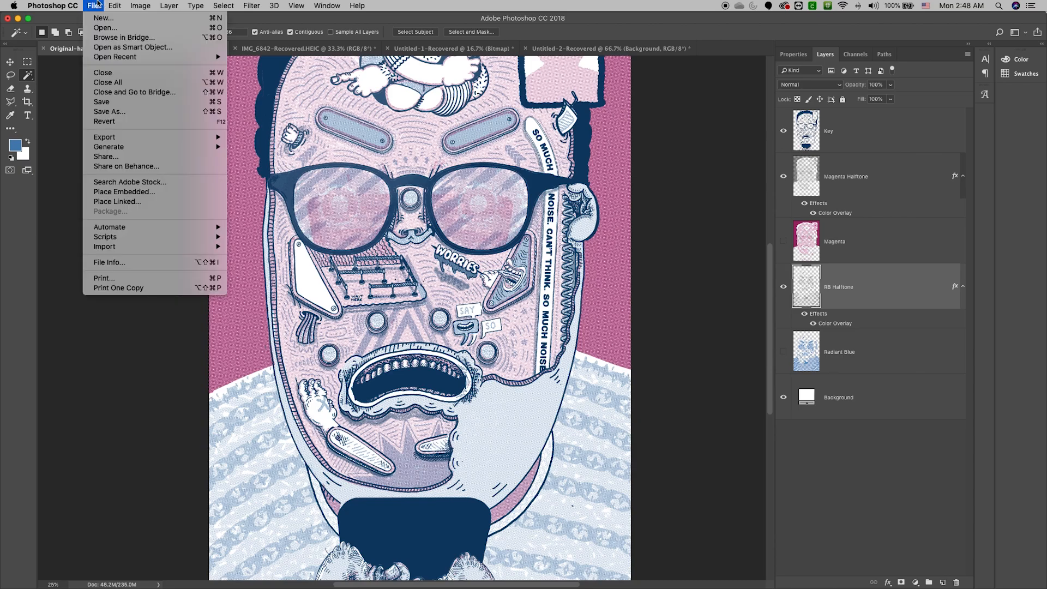
pyautogui.click(124, 112)
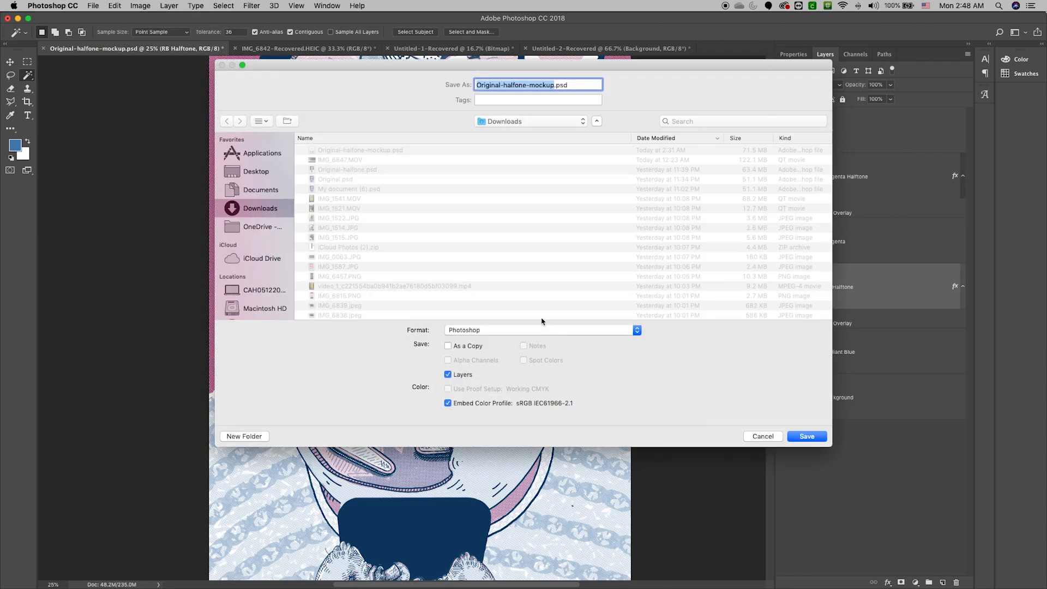
pyautogui.press('Right')
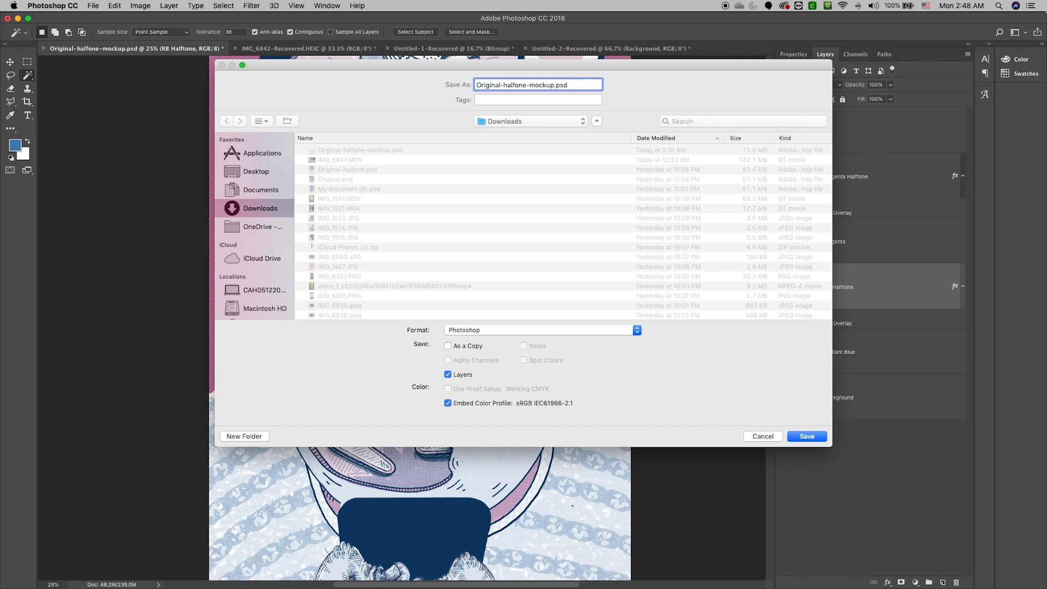
pyautogui.press('Return')
pyautogui.click(599, 132)
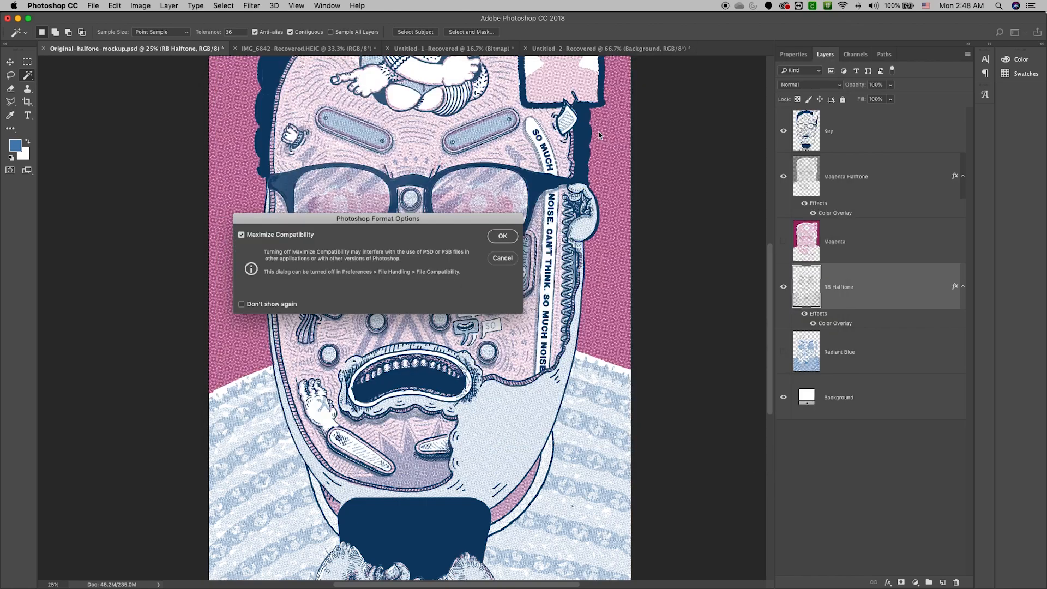
pyautogui.press('Return')
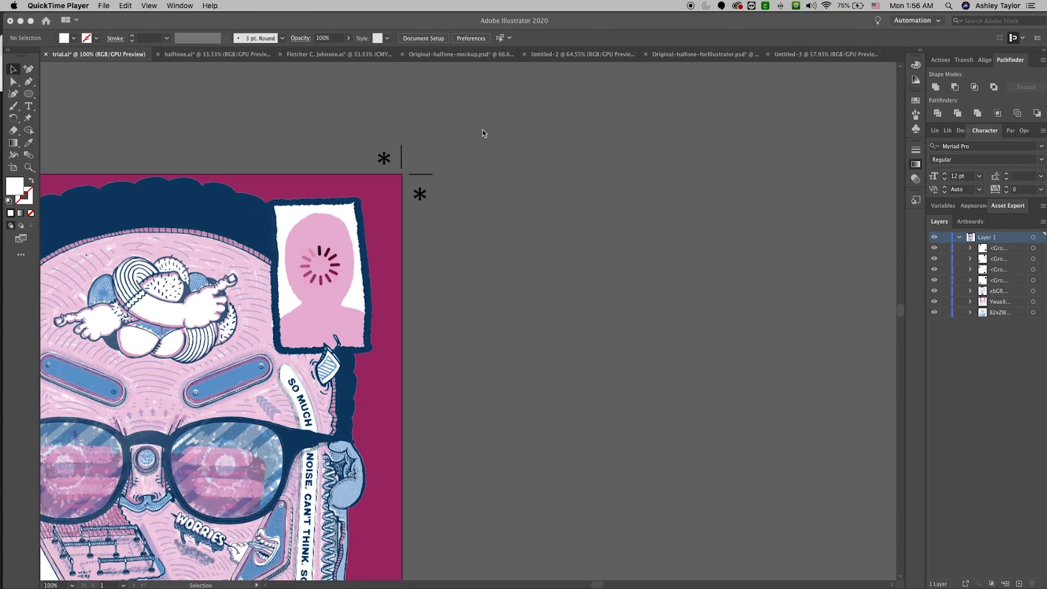
# Step: Switch to Illustrator and zoom out to show the whole trial.ai artboard
pyautogui.hscroll(-2, 406, 137)
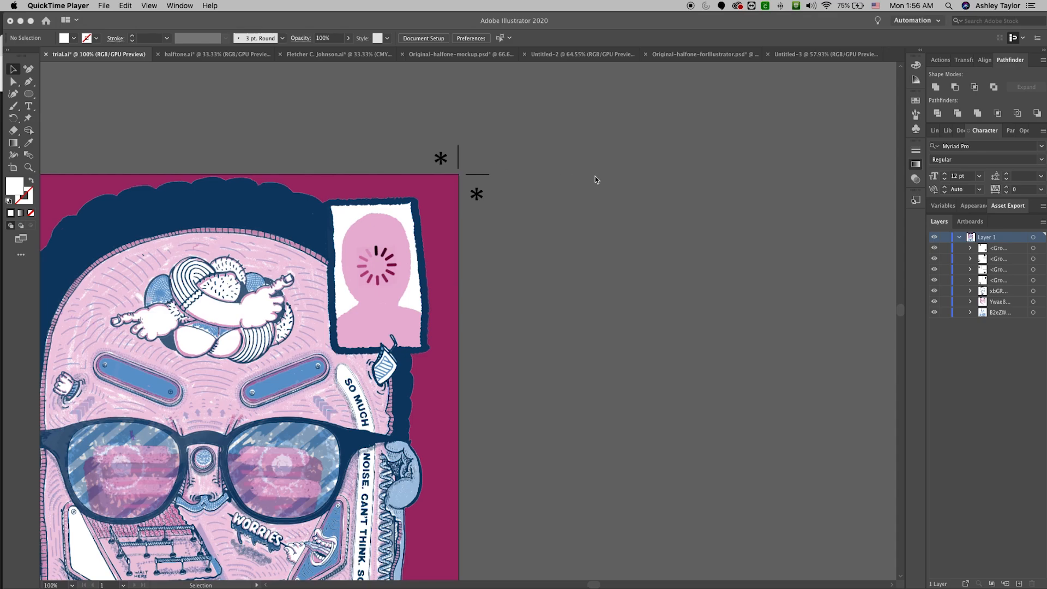
pyautogui.click(582, 192)
pyautogui.press('super+minus')
pyautogui.press('super+minus')
pyautogui.press('super+minus')
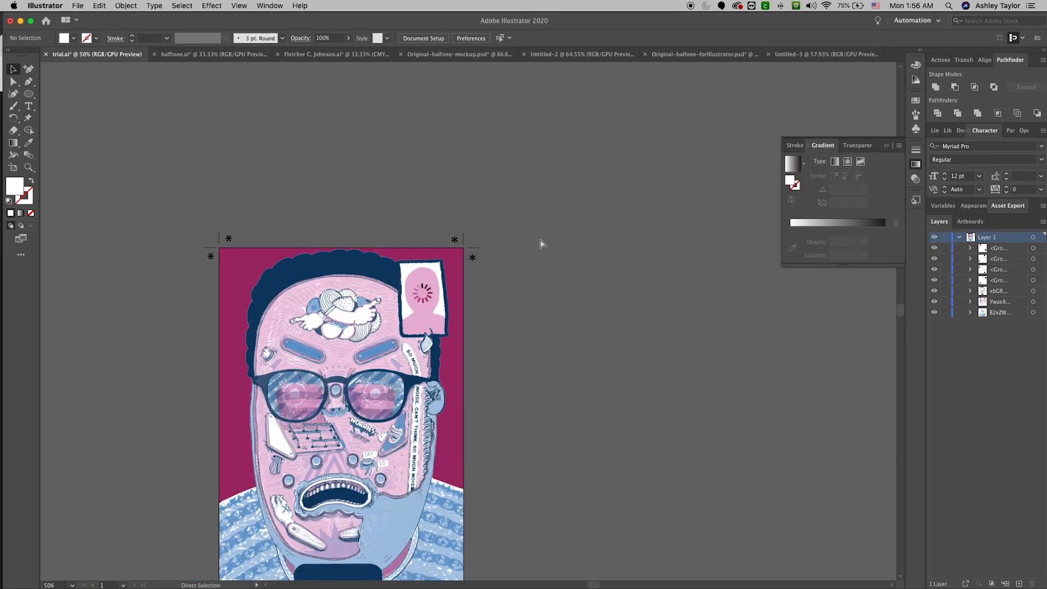
pyautogui.moveTo(535, 246); pyautogui.dragTo(423, 173)
# Step: Delete the top-right, top-left and bottom-right registration marks and move the last to the upper left
pyautogui.click(320, 180)
pyautogui.press('BackSpace')
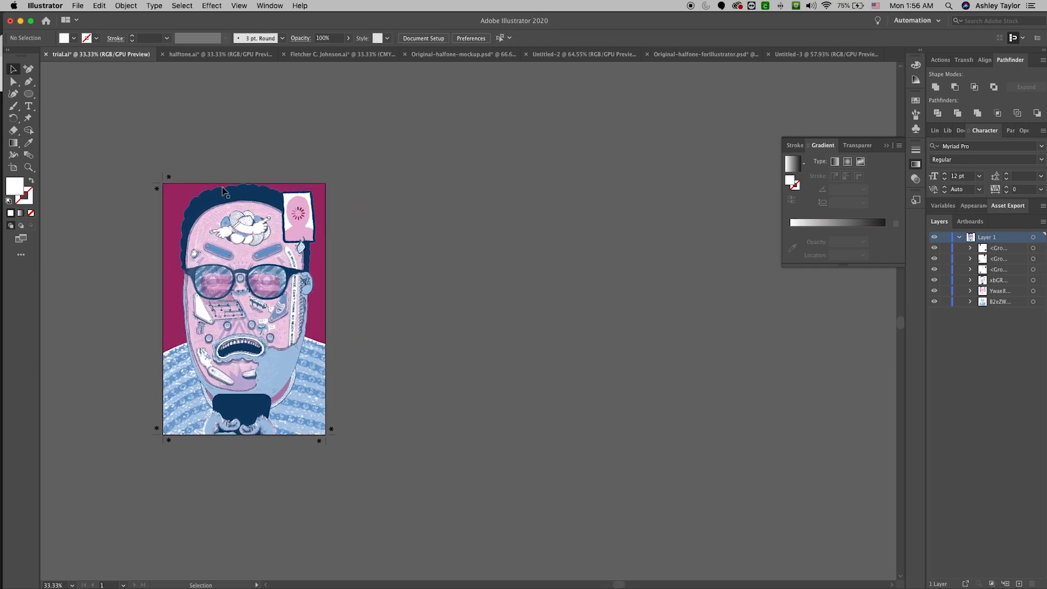
pyautogui.click(169, 177)
pyautogui.press('BackSpace')
pyautogui.click(331, 428)
pyautogui.press('BackSpace')
pyautogui.moveTo(169, 440); pyautogui.dragTo(138, 165)
pyautogui.click(128, 145)
# Step: Add two more blank artboards beside the illustrated artboard
pyautogui.click(18, 171)
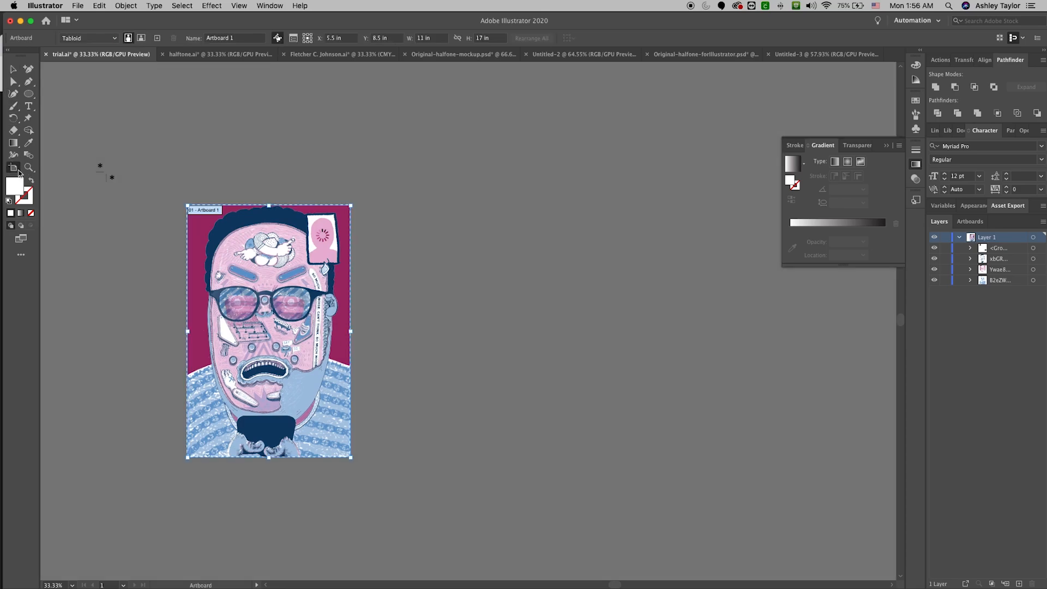
pyautogui.click(157, 38)
pyautogui.click(157, 38)
pyautogui.click(156, 38)
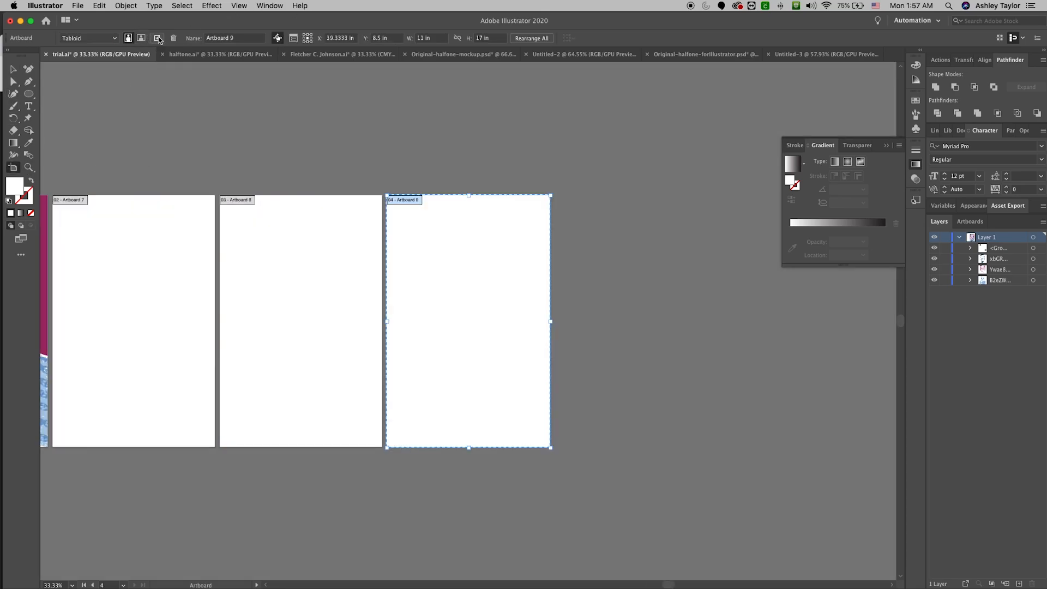
pyautogui.click(18, 72)
pyautogui.moveTo(380, 153); pyautogui.dragTo(547, 156)
# Step: Spread the row by moving Artboards 9, 8 and 7 to the right
pyautogui.click(21, 170)
pyautogui.click(292, 309)
pyautogui.moveTo(620, 333); pyautogui.dragTo(748, 376)
pyautogui.moveTo(458, 339); pyautogui.dragTo(570, 370)
pyautogui.press('super+z')
pyautogui.press('super+z')
pyautogui.press('super+z')
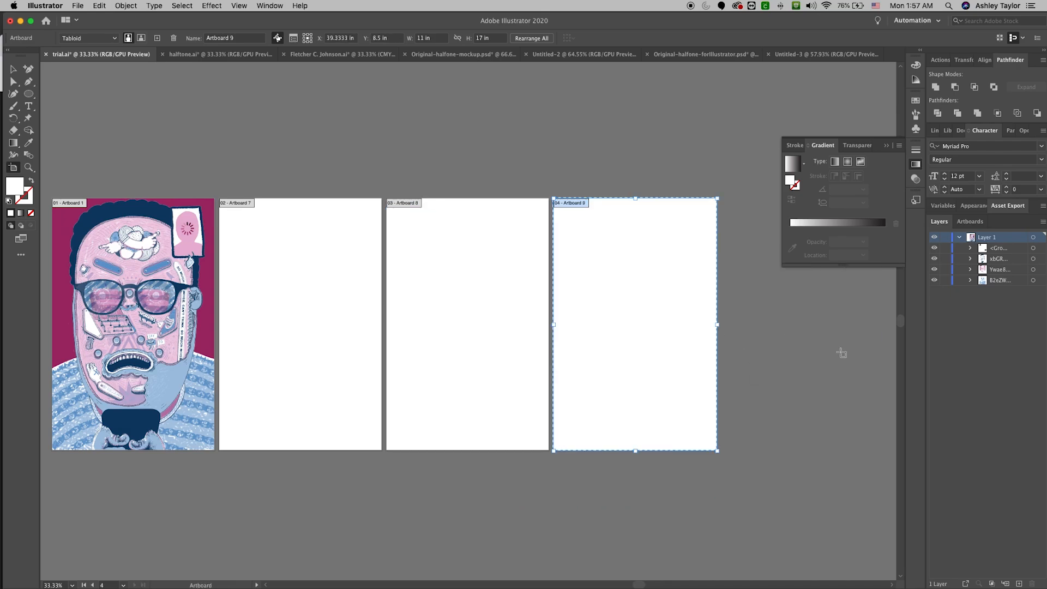
pyautogui.press('super+minus')
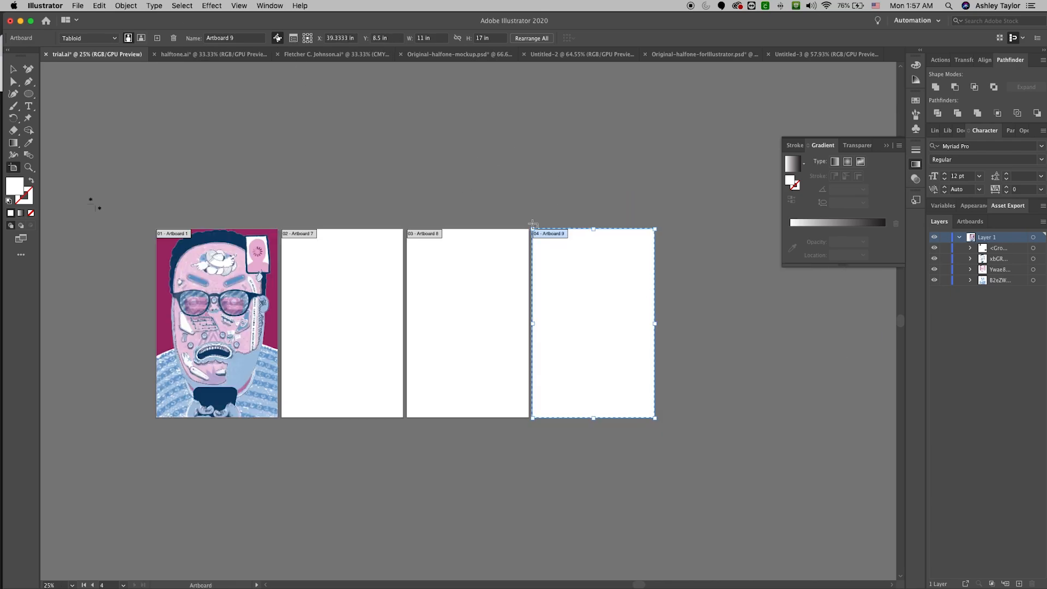
pyautogui.moveTo(619, 315); pyautogui.dragTo(729, 318)
pyautogui.click(491, 292)
pyautogui.moveTo(491, 292); pyautogui.dragTo(555, 290)
pyautogui.moveTo(335, 279); pyautogui.dragTo(420, 278)
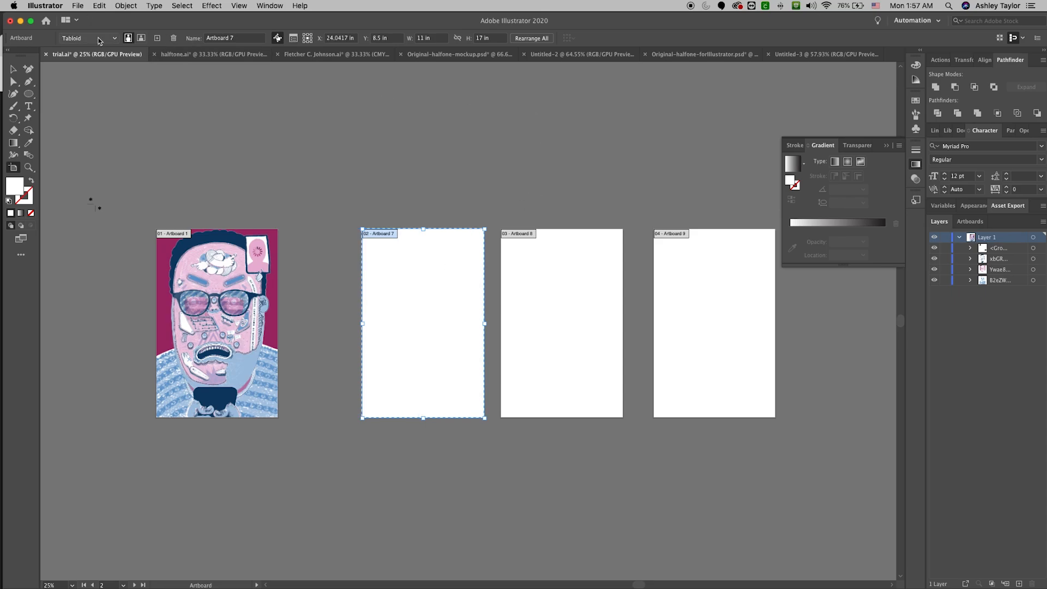
pyautogui.click(13, 69)
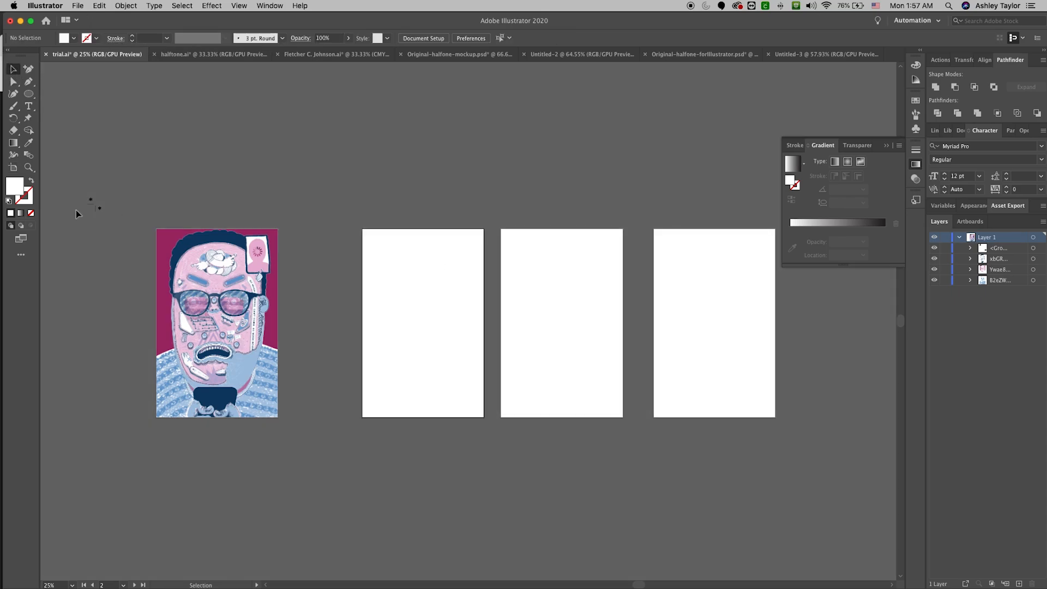
# Step: Nudge Artboard 7 slightly left toward the illustrated artboard
pyautogui.hscroll(3, 510, 262)
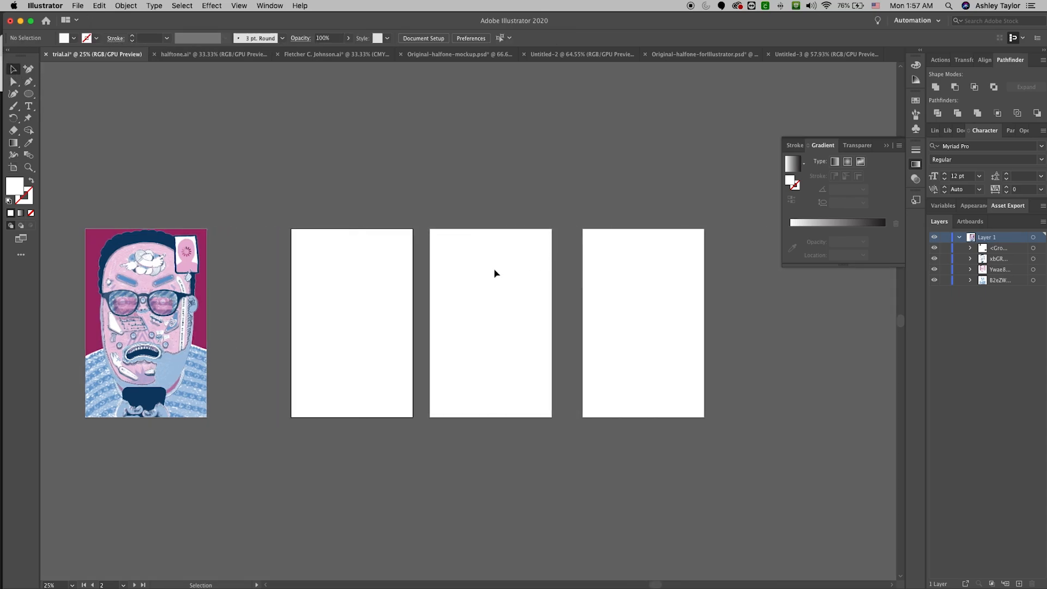
pyautogui.click(14, 167)
pyautogui.click(380, 285)
pyautogui.moveTo(380, 284); pyautogui.dragTo(370, 284)
pyautogui.click(13, 68)
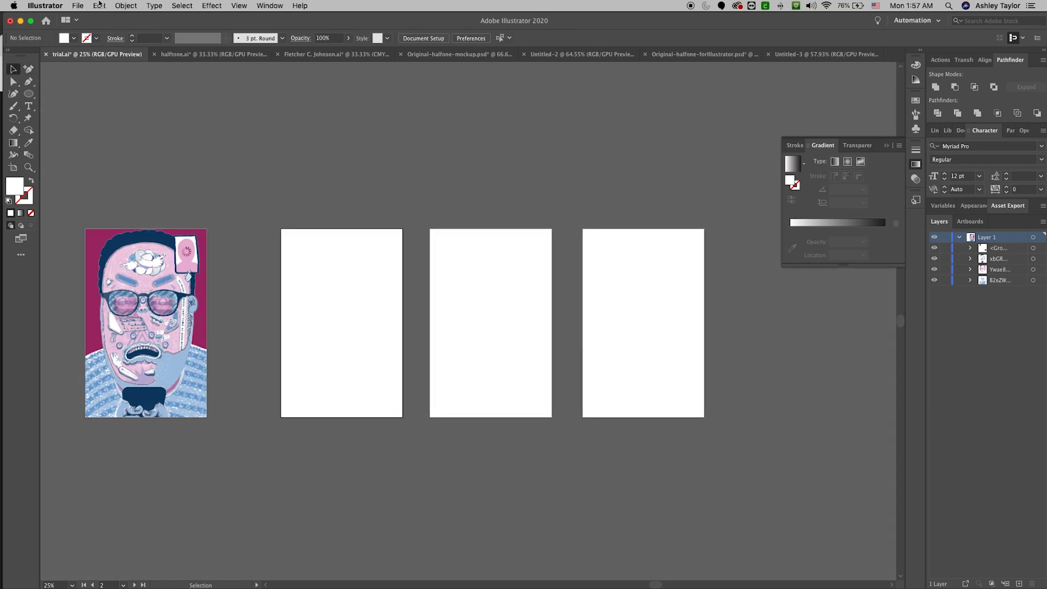
# Step: Set a linked 0.5 in bleed on all sides in Document Setup
pyautogui.click(78, 6)
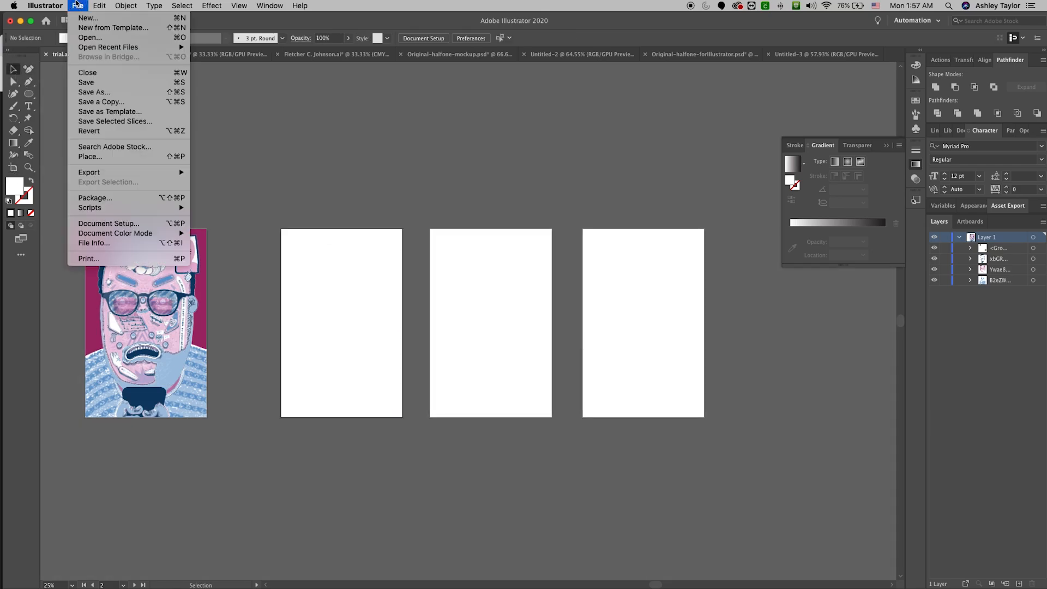
pyautogui.click(121, 223)
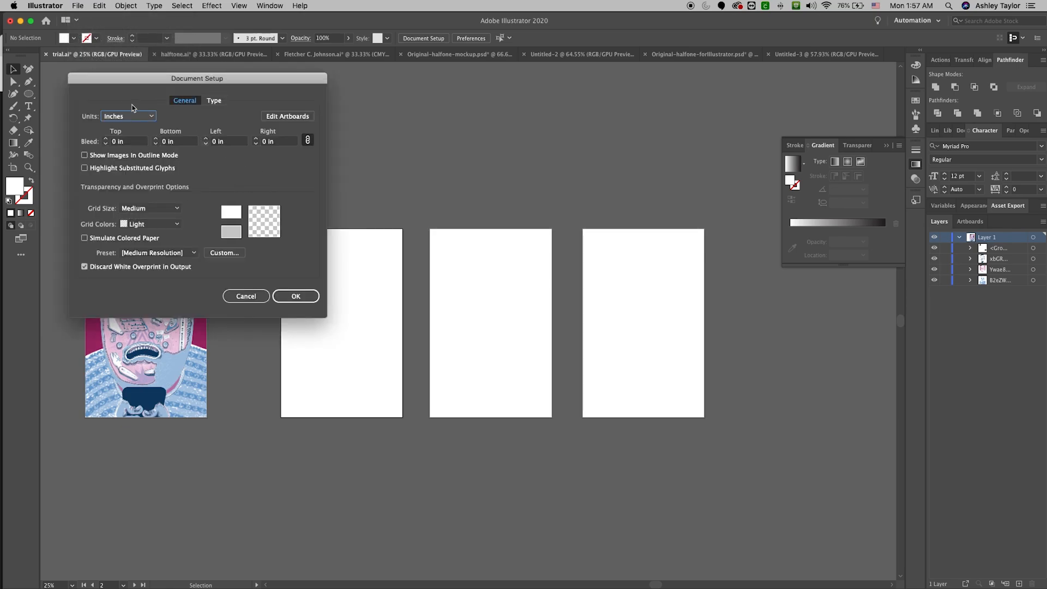
pyautogui.press('Tab')
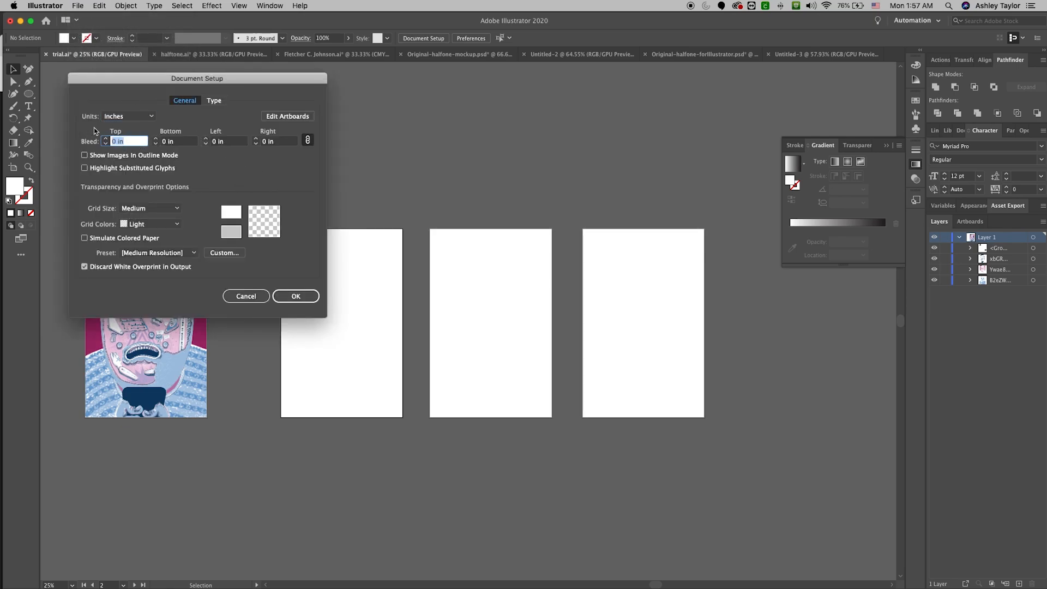
pyautogui.press('BackSpace')
pyautogui.write('.5')
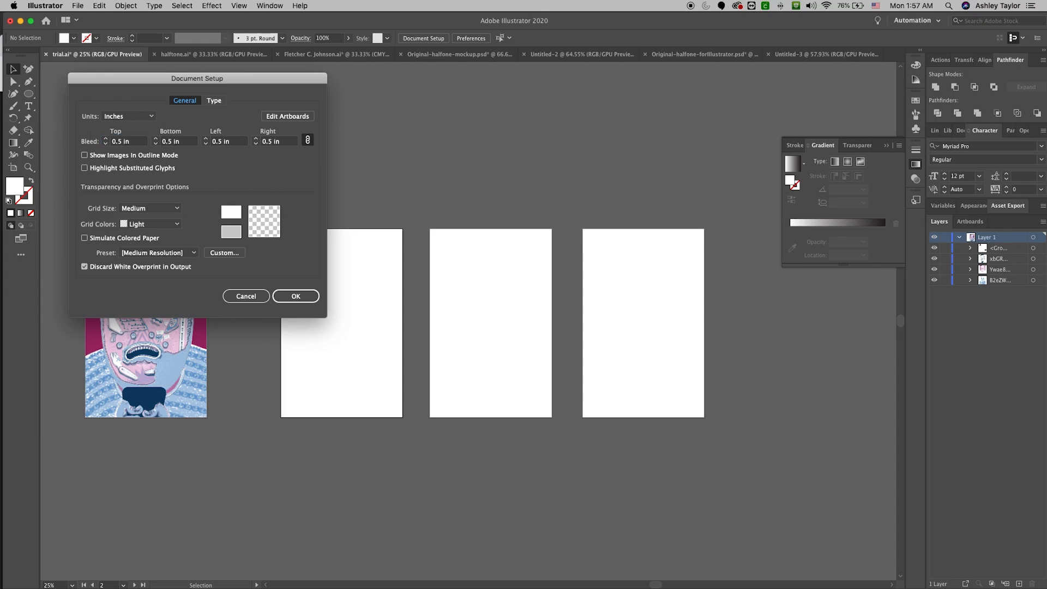
pyautogui.press('Return')
# Step: Zoom to 50% and pan to centre the artboards with their red bleed guides
pyautogui.moveTo(262, 177); pyautogui.dragTo(354, 191)
pyautogui.click(314, 187)
pyautogui.press('super+equal')
pyautogui.press('super+equal')
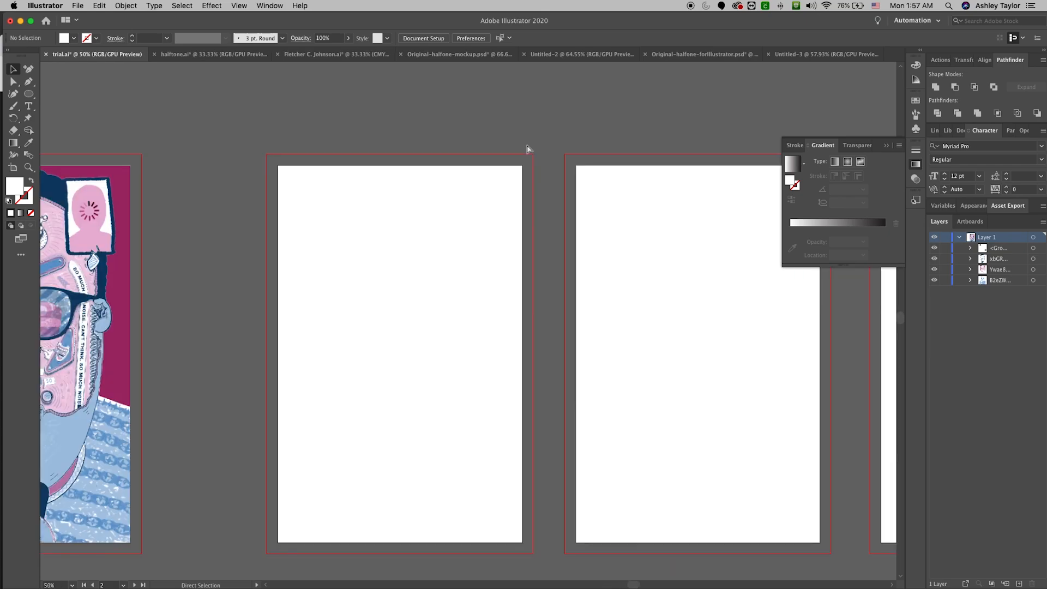
pyautogui.moveTo(405, 255); pyautogui.dragTo(587, 250)
pyautogui.moveTo(474, 250); pyautogui.dragTo(442, 247)
pyautogui.moveTo(616, 276)
pyautogui.mouseDown()
pyautogui.moveTo(447, 295)
pyautogui.moveTo(632, 284)
pyautogui.mouseUp()
# Step: Clear the selection and zoom out to show all four artboards
pyautogui.moveTo(441, 278); pyautogui.dragTo(555, 300)
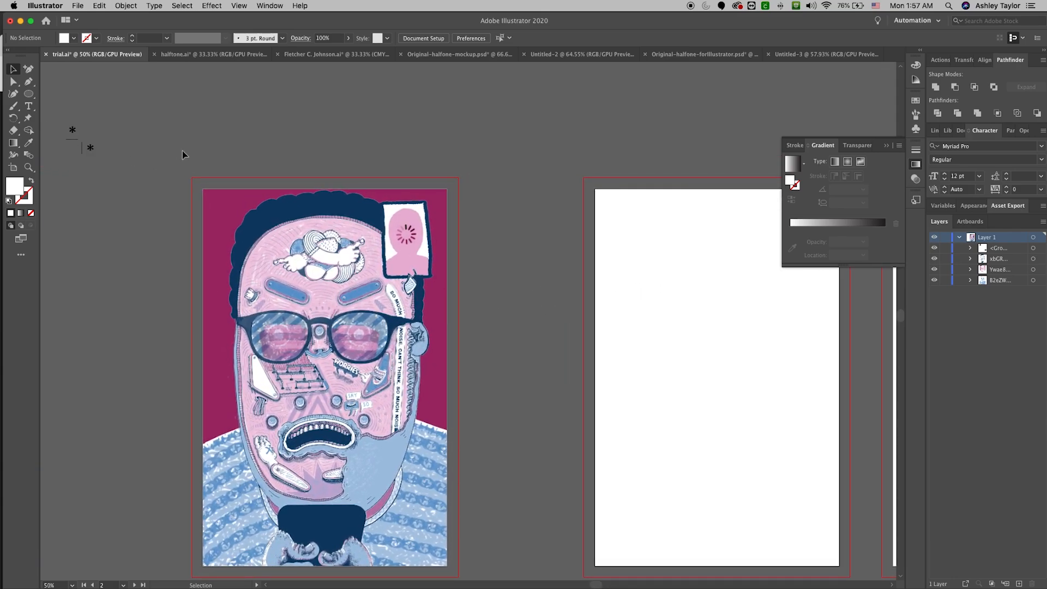
pyautogui.click(60, 161)
pyautogui.click(156, 175)
pyautogui.moveTo(531, 137); pyautogui.dragTo(413, 129)
pyautogui.hscroll(5, 413, 129)
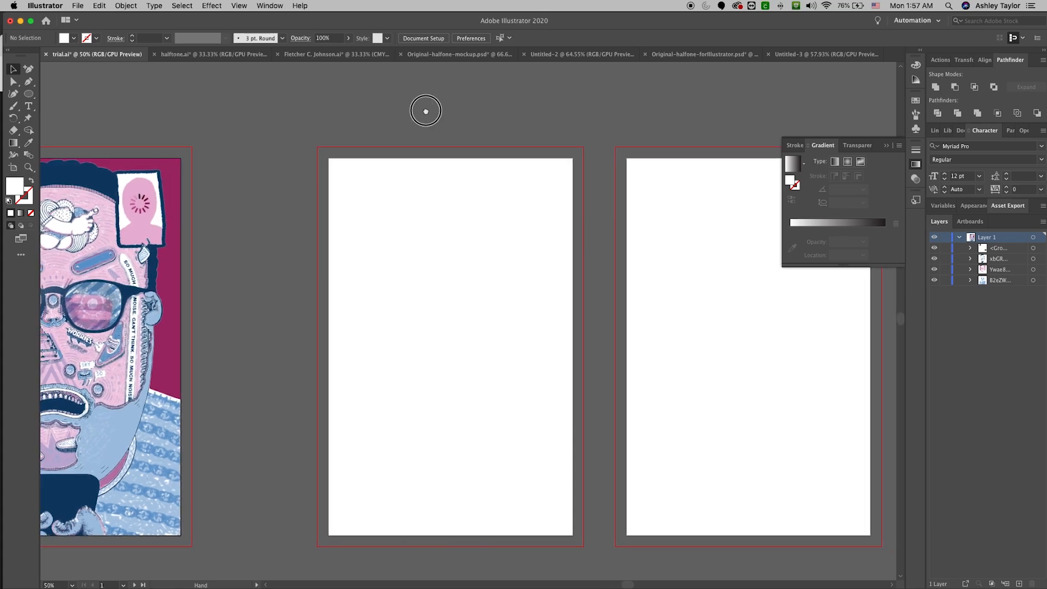
pyautogui.press('super+minus')
pyautogui.moveTo(432, 122); pyautogui.dragTo(339, 140)
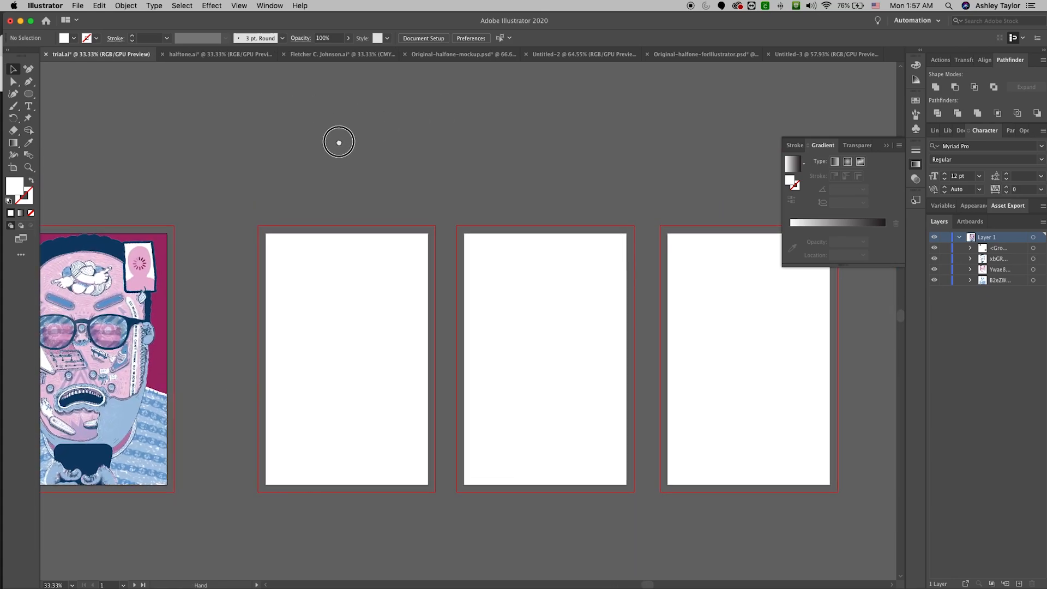
pyautogui.moveTo(247, 180); pyautogui.dragTo(509, 178)
# Step: Move the registration-mark group to the second artboard's top-left corner and rotate it 90°
pyautogui.click(192, 204)
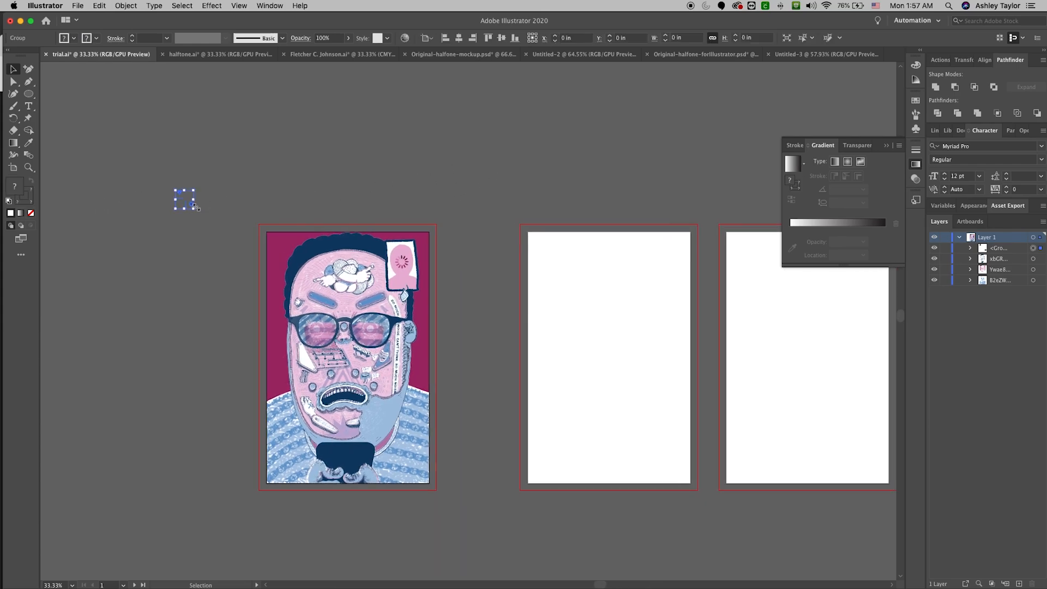
pyautogui.moveTo(192, 205); pyautogui.dragTo(530, 232)
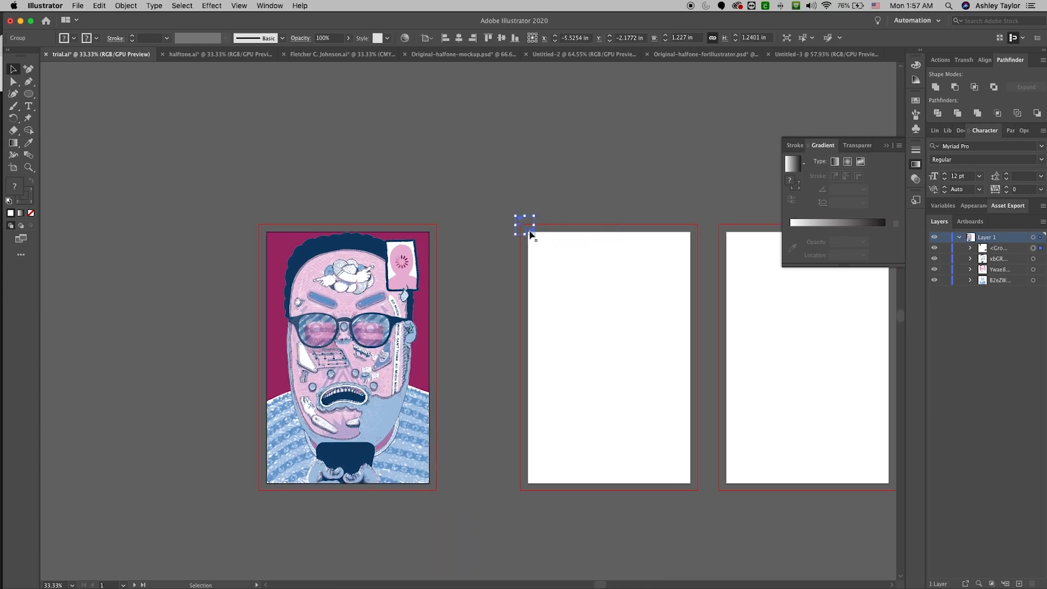
pyautogui.press('super+equal')
pyautogui.press('super+equal')
pyautogui.press('super+equal')
pyautogui.press('super+equal')
pyautogui.moveTo(514, 278); pyautogui.dragTo(526, 367)
pyautogui.moveTo(472, 310); pyautogui.dragTo(462, 349)
# Step: Enter the marks group and move the vertical crop line down
pyautogui.click(564, 260)
pyautogui.click(505, 343)
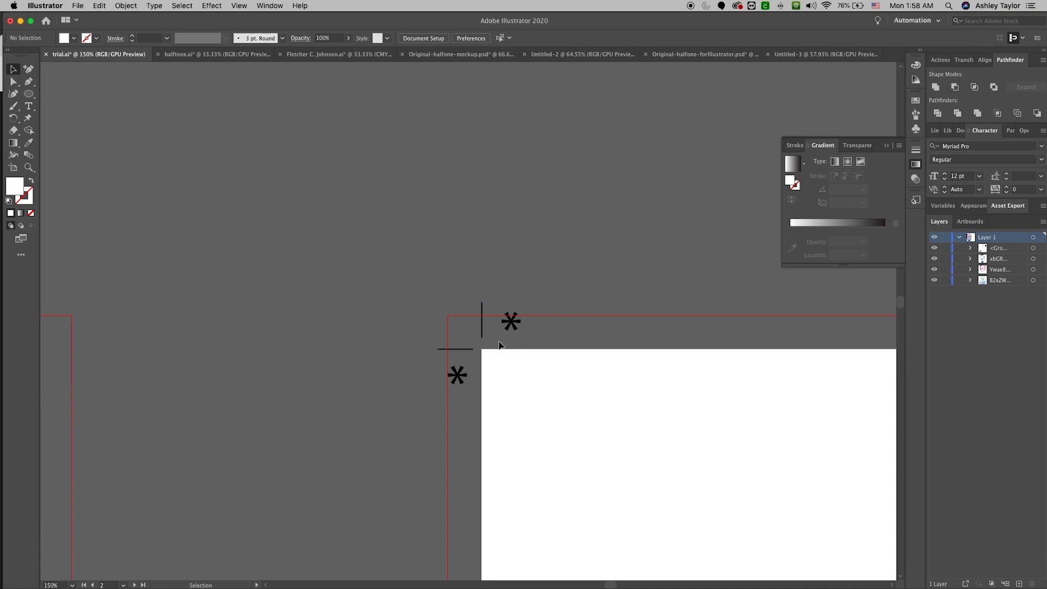
pyautogui.doubleClick(466, 352)
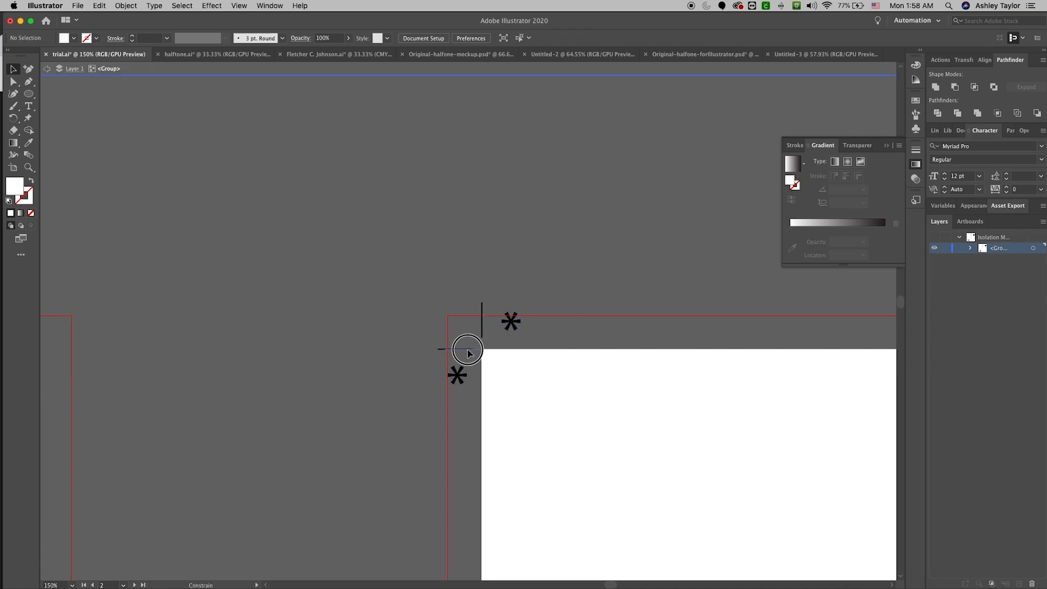
pyautogui.click(464, 349)
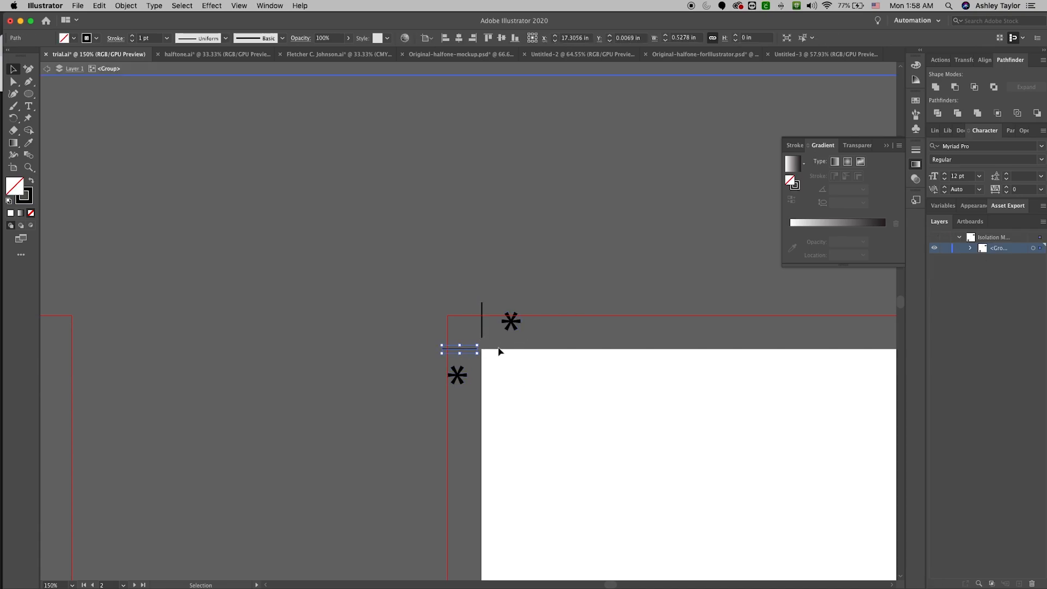
pyautogui.moveTo(482, 331); pyautogui.dragTo(483, 337)
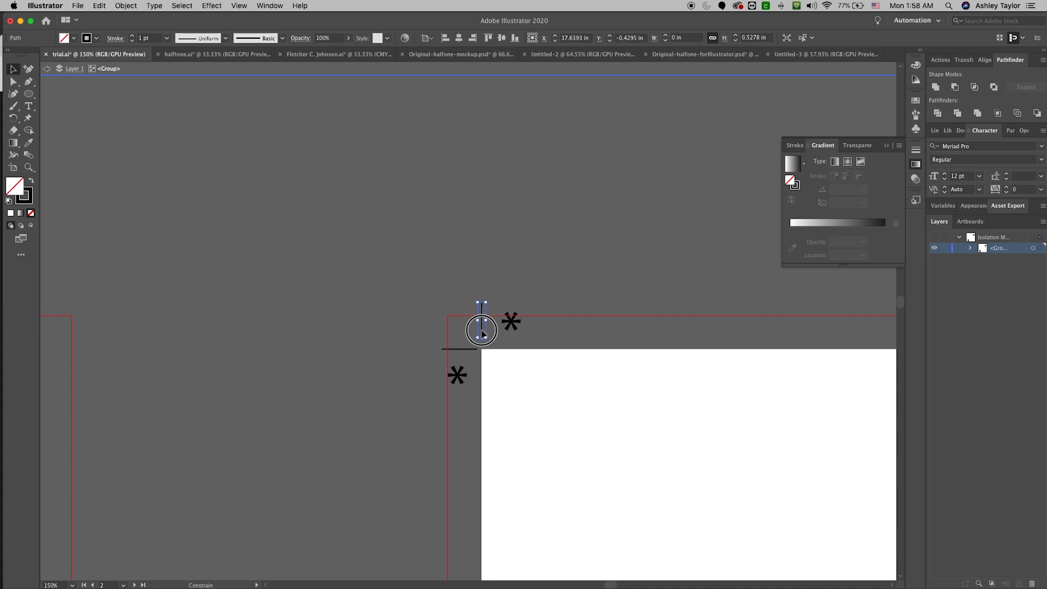
# Step: Zoom to 300% and reposition both asterisks beside the crop lines
pyautogui.click(540, 297)
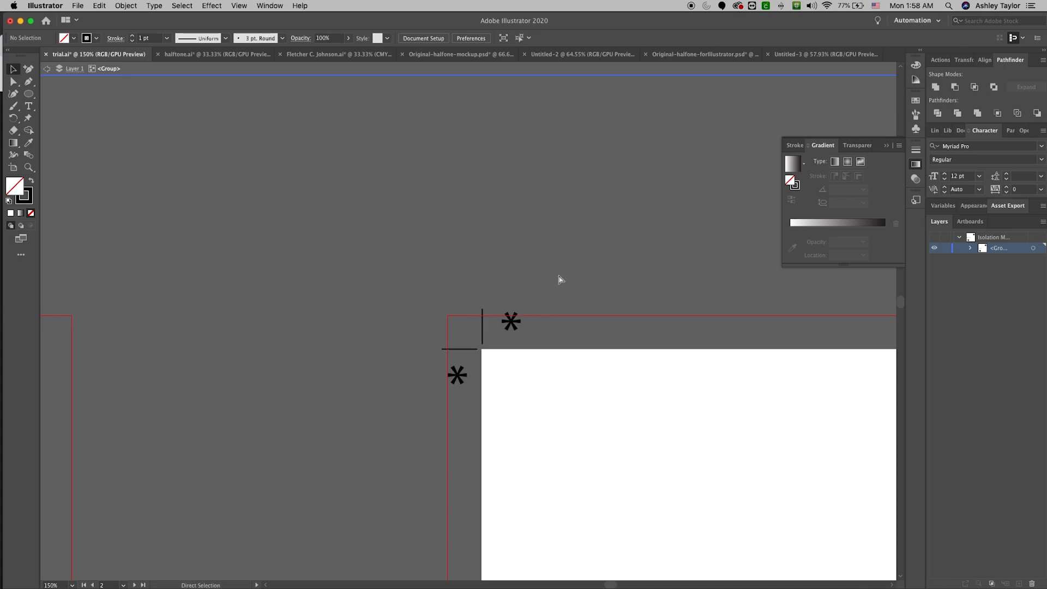
pyautogui.press('super+equal')
pyautogui.press('super+equal')
pyautogui.moveTo(569, 331); pyautogui.dragTo(543, 346)
pyautogui.moveTo(452, 443); pyautogui.dragTo(466, 432)
pyautogui.click(641, 320)
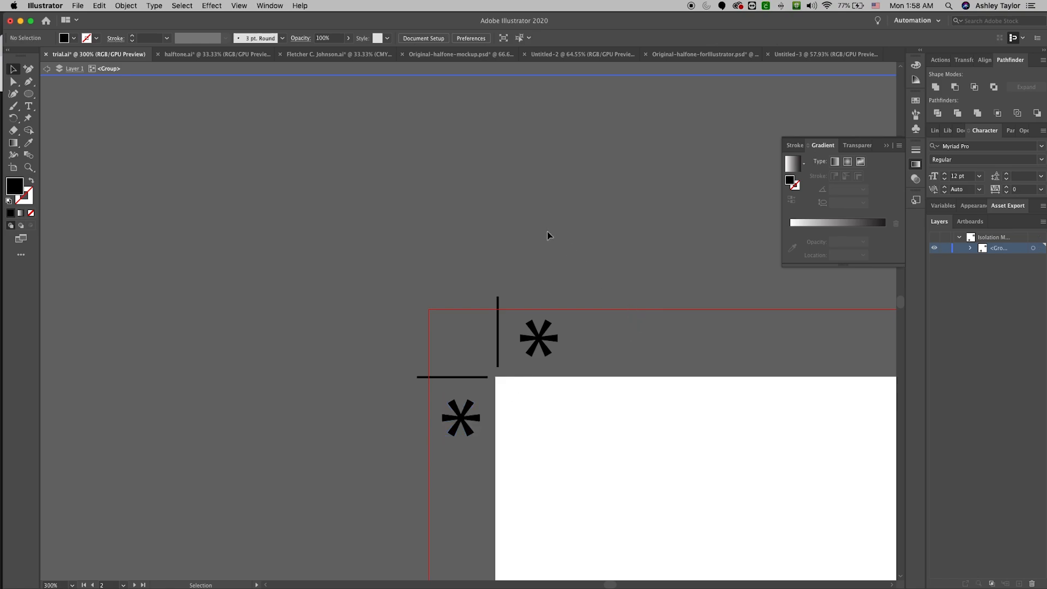
# Step: Trim both crop line ends to the bleed edge with Direct Selection, then exit the group at 100%
pyautogui.click(14, 82)
pyautogui.moveTo(498, 300); pyautogui.dragTo(498, 309)
pyautogui.moveTo(417, 379); pyautogui.dragTo(431, 377)
pyautogui.click(491, 253)
pyautogui.press('+')
pyautogui.press('Escape')
pyautogui.press('super+1')
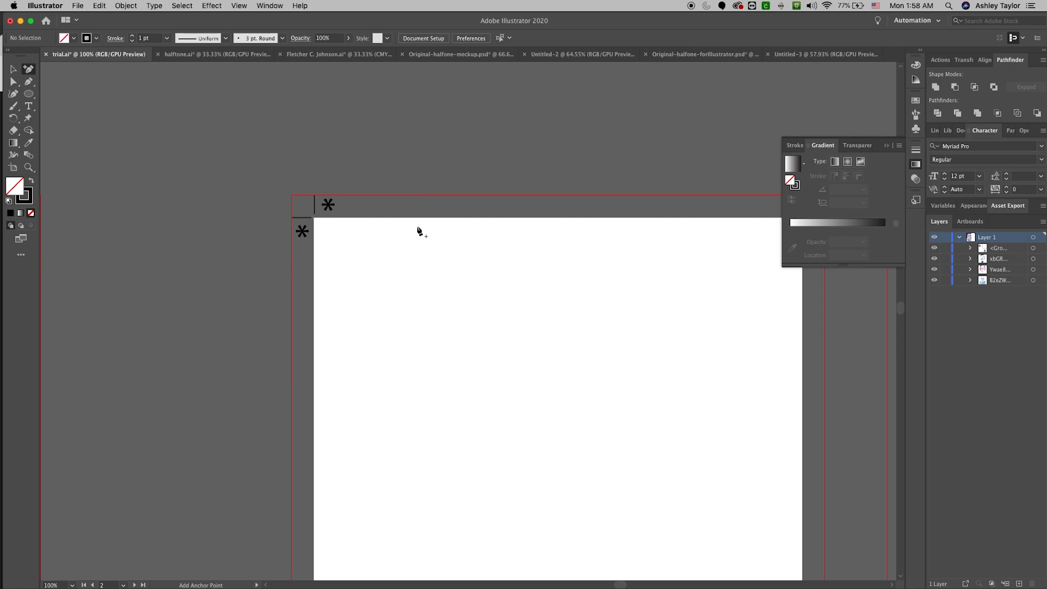
# Step: Duplicate the corner mark, rotate the copy 90° and place it at the top-right corner
pyautogui.press('v')
pyautogui.click(329, 207)
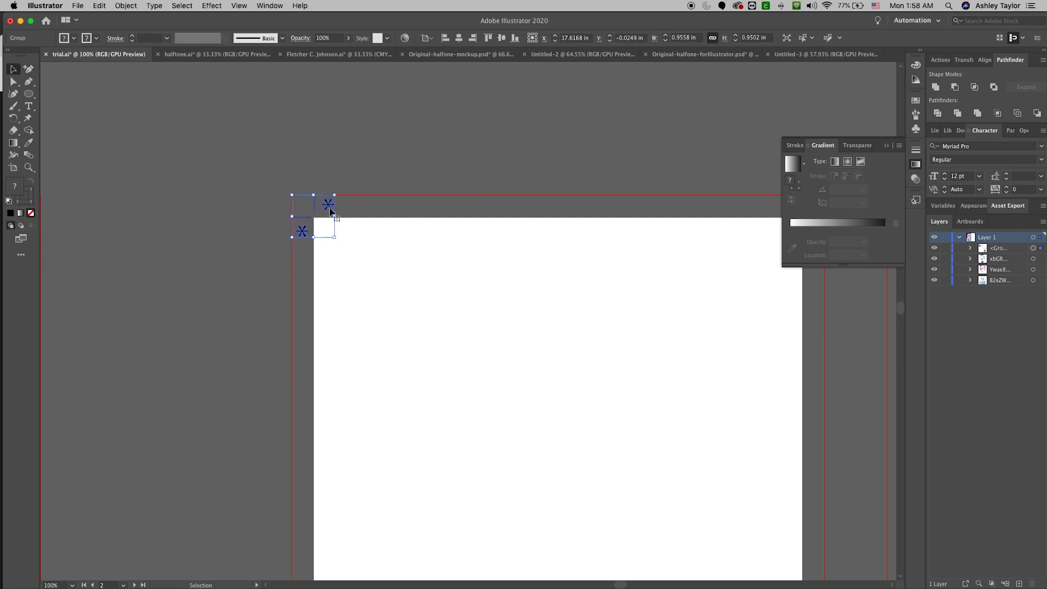
pyautogui.keyDown('alt'); pyautogui.click(331, 211); pyautogui.keyUp('alt')
pyautogui.moveTo(338, 190); pyautogui.dragTo(367, 278)
pyautogui.moveTo(312, 205); pyautogui.dragTo(477, 236)
pyautogui.press('super+z')
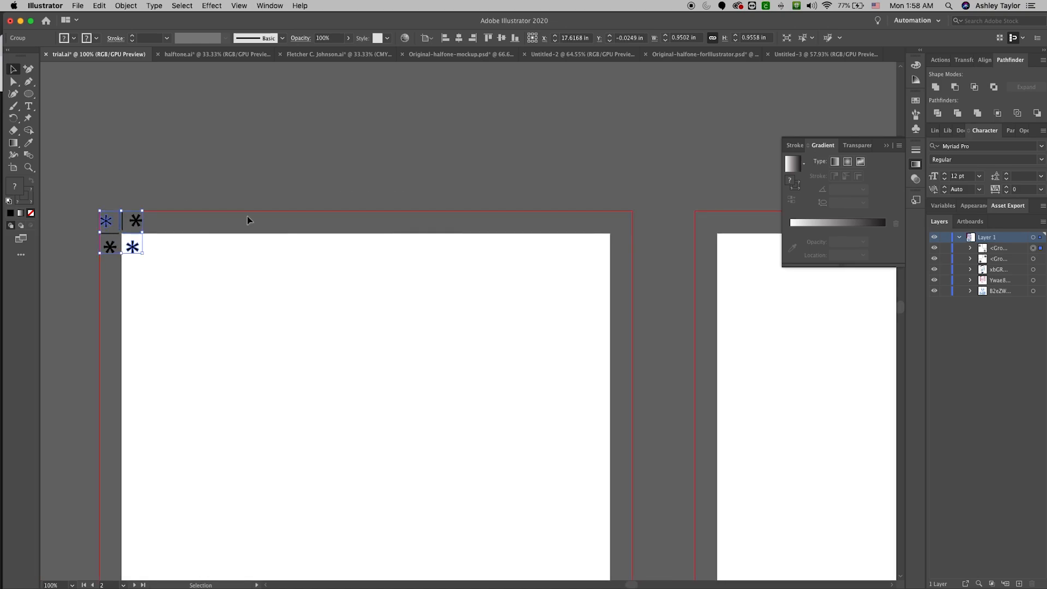
pyautogui.moveTo(122, 222); pyautogui.dragTo(617, 233)
pyautogui.click(637, 184)
# Step: Check the top-right mark, then select both top corner mark groups
pyautogui.press('super+equal')
pyautogui.press('super+equal')
pyautogui.press('super+equal')
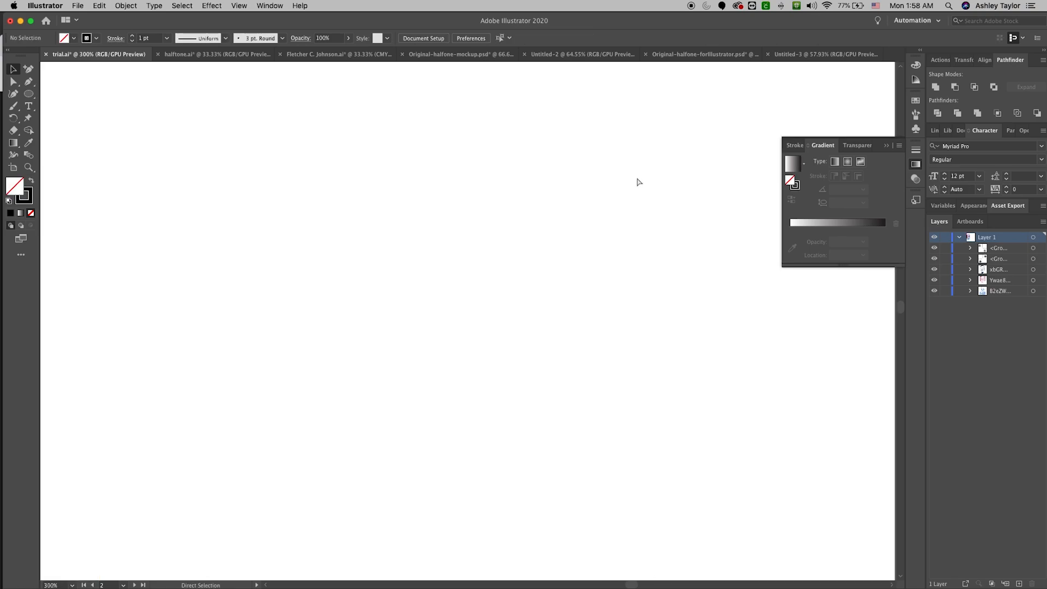
pyautogui.moveTo(685, 152); pyautogui.dragTo(320, 405)
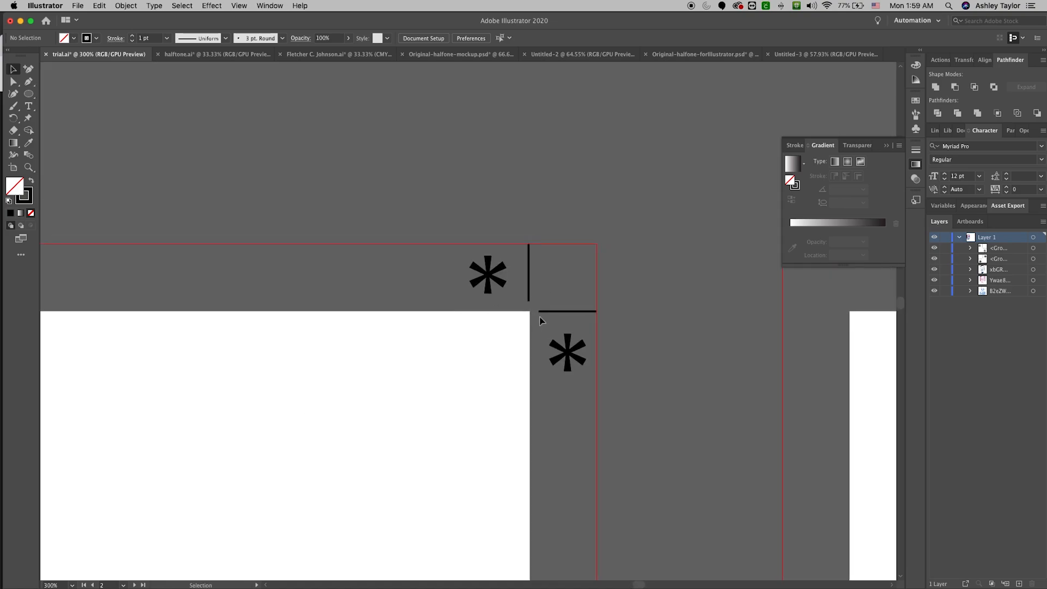
pyautogui.press('super+minus')
pyautogui.press('super+minus')
pyautogui.press('super+minus')
pyautogui.press('super+minus')
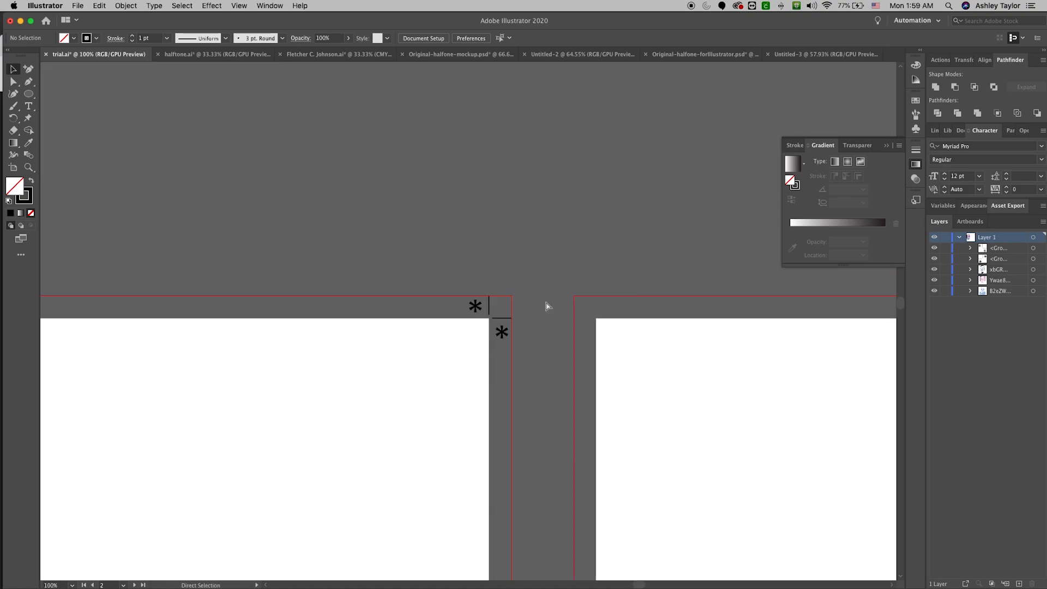
pyautogui.moveTo(484, 326); pyautogui.dragTo(609, 193)
pyautogui.click(579, 180)
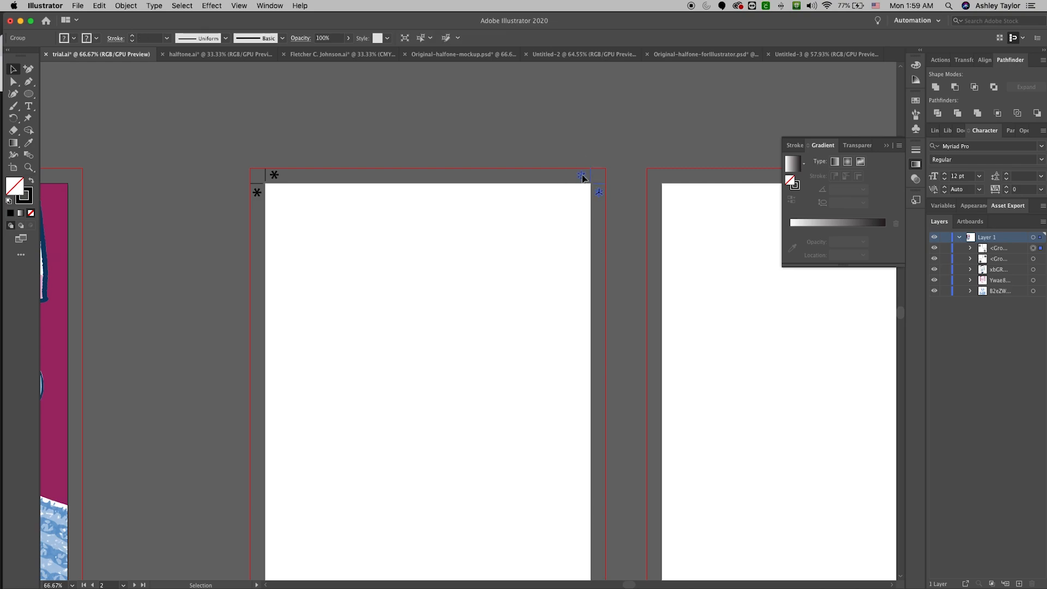
pyautogui.keyDown('shift'); pyautogui.click(274, 177); pyautogui.keyUp('shift')
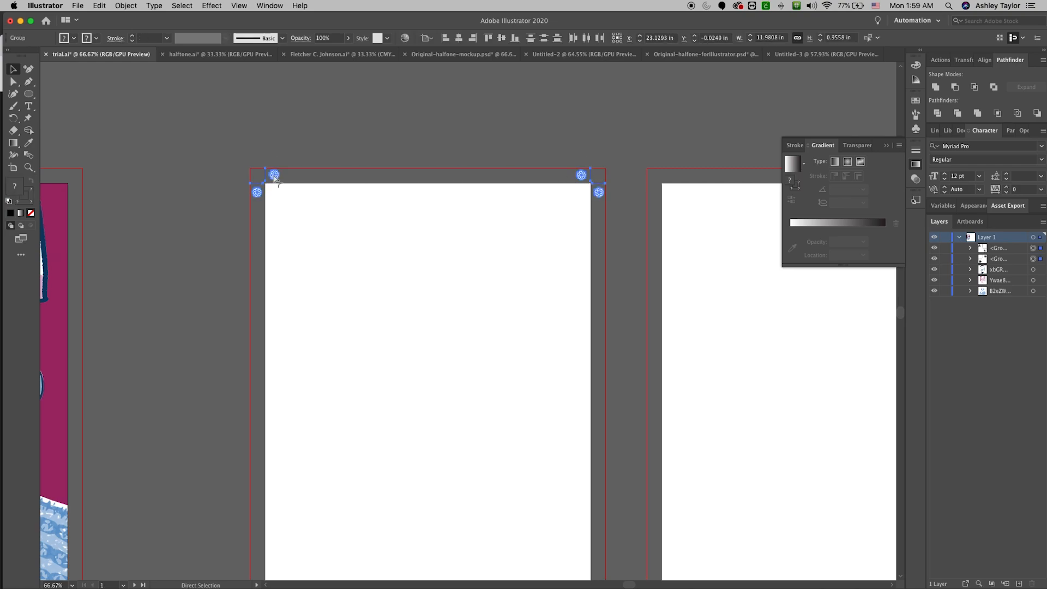
pyautogui.click(99, 6)
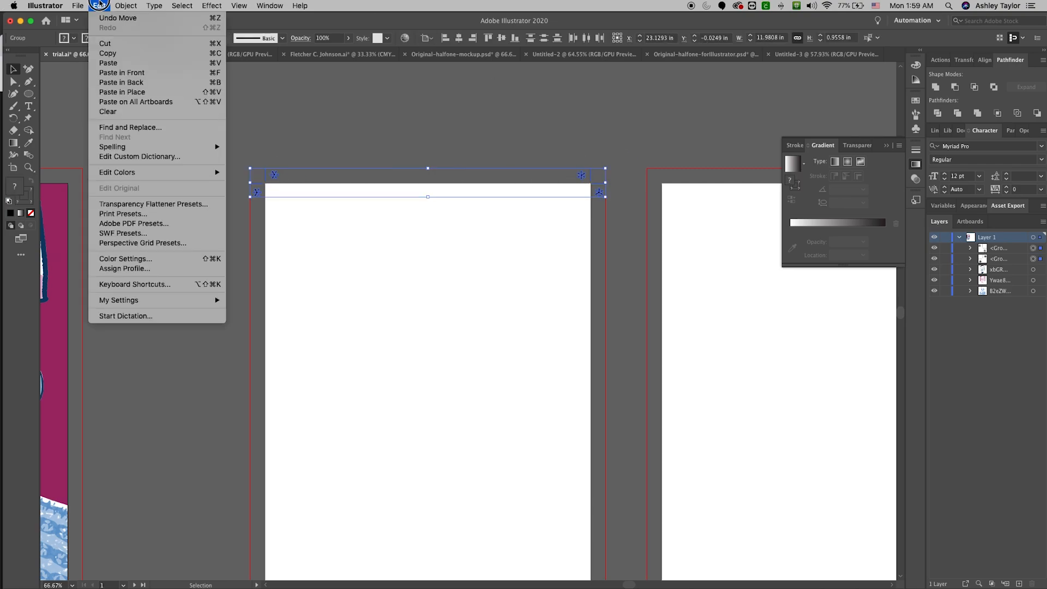
# Step: Paste a copy of both marks and reflect it across the horizontal axis
pyautogui.click(136, 94)
pyautogui.click(125, 6)
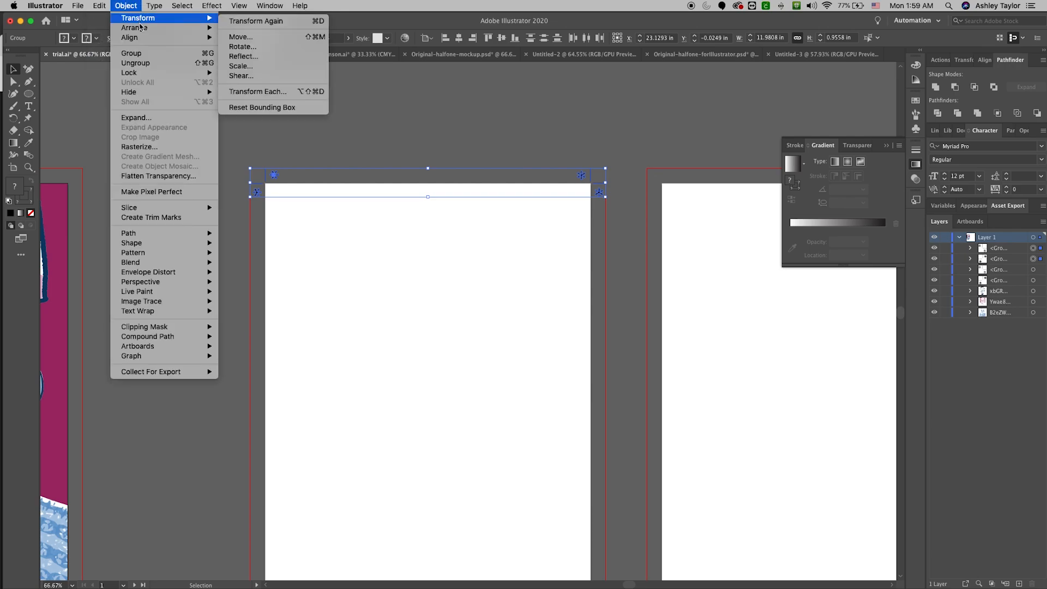
pyautogui.click(255, 56)
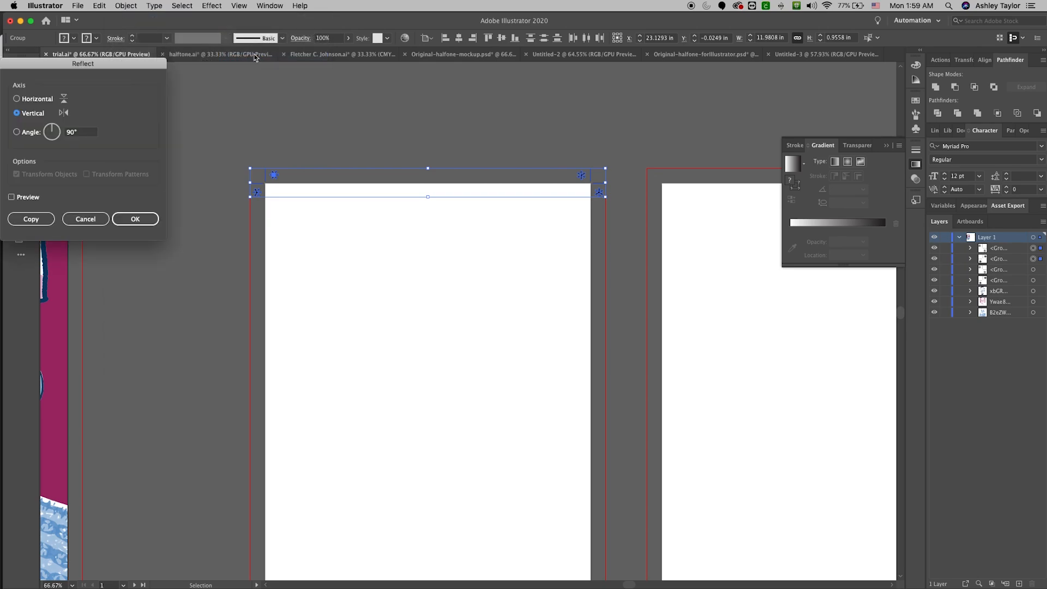
pyautogui.click(27, 100)
pyautogui.click(129, 217)
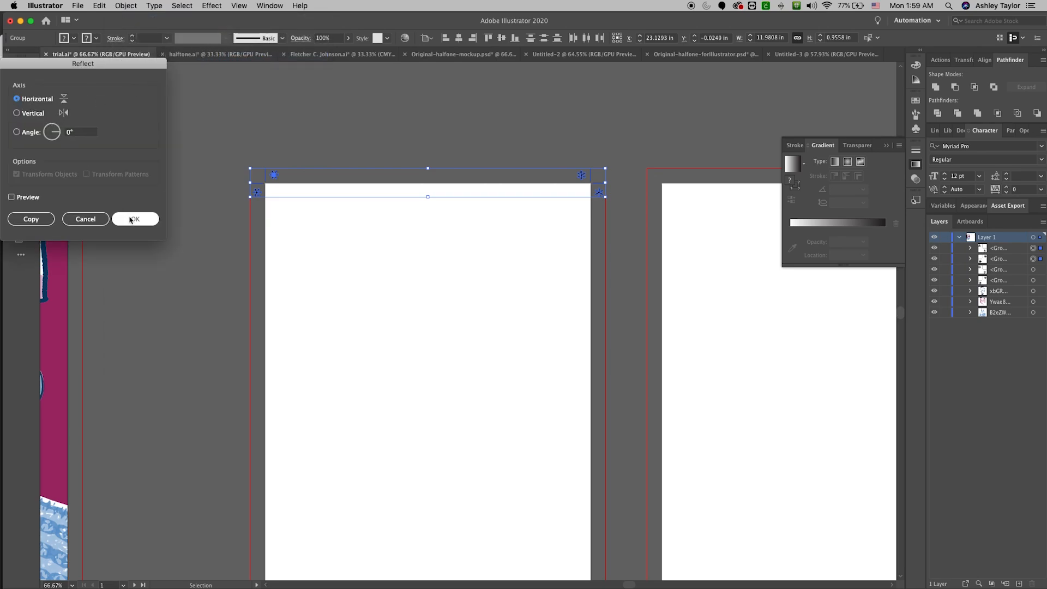
# Step: Move the reflected marks to the artboard's bottom corners and nudge them up into alignment
pyautogui.press('super+minus')
pyautogui.press('super+minus')
pyautogui.moveTo(407, 335); pyautogui.dragTo(430, 490)
pyautogui.press('super+plus')
pyautogui.press('super+plus')
pyautogui.press('super+plus')
pyautogui.press('super+plus')
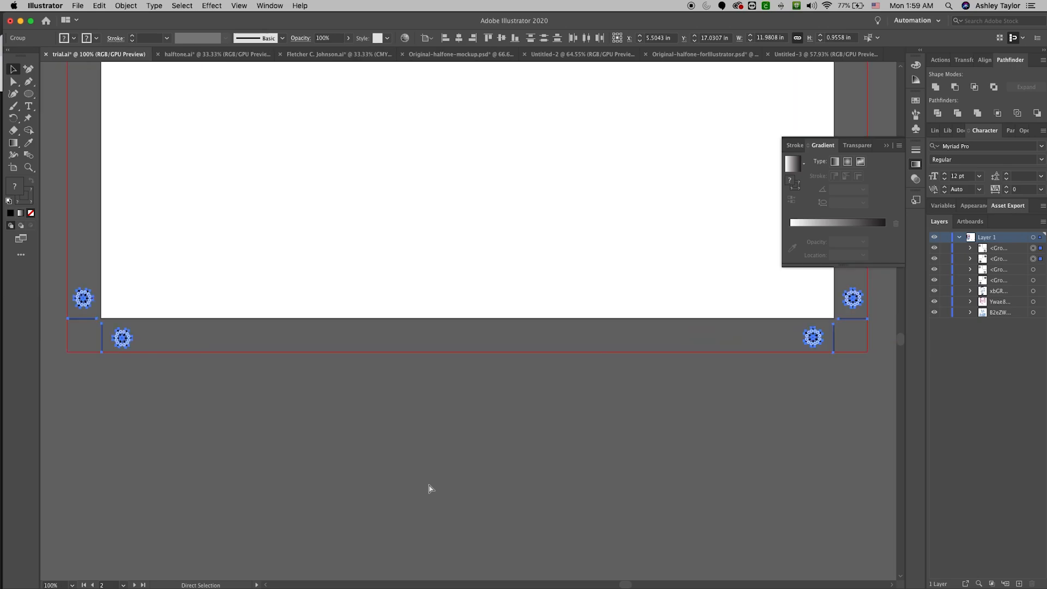
pyautogui.hscroll(5, 491, 423)
pyautogui.scroll(2, 491, 422)
pyautogui.press('Up')
pyautogui.press('Up')
pyautogui.press('Up')
pyautogui.press('Up')
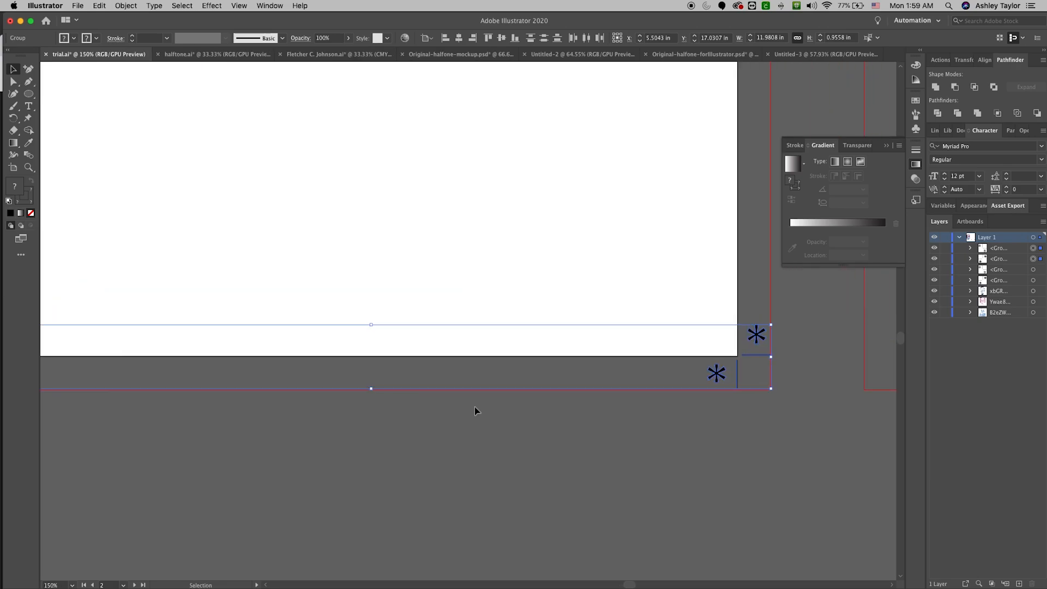
pyautogui.click(489, 433)
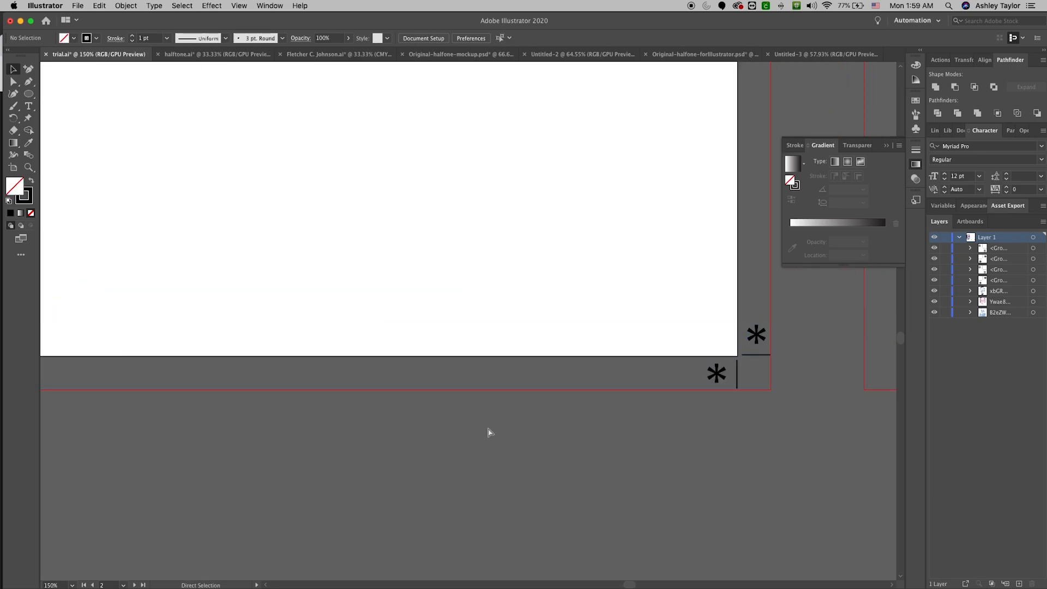
pyautogui.press('super+minus')
pyautogui.press('super+minus')
pyautogui.moveTo(488, 428); pyautogui.dragTo(480, 473)
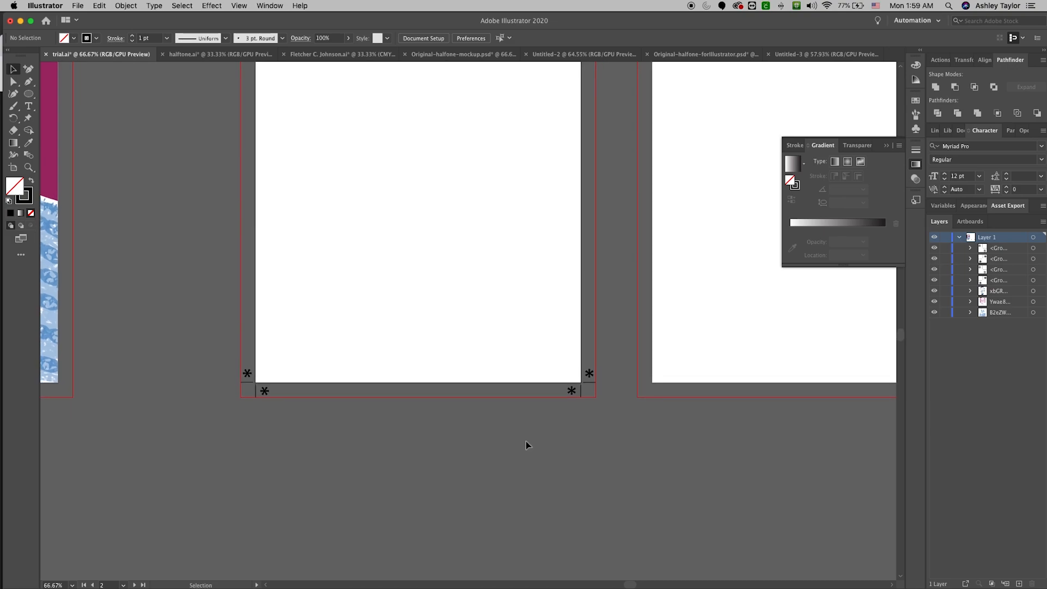
# Step: Group the four corner mark groups and cut them from Layer 1
pyautogui.press('super+minus')
pyautogui.scroll(3, 505, 316)
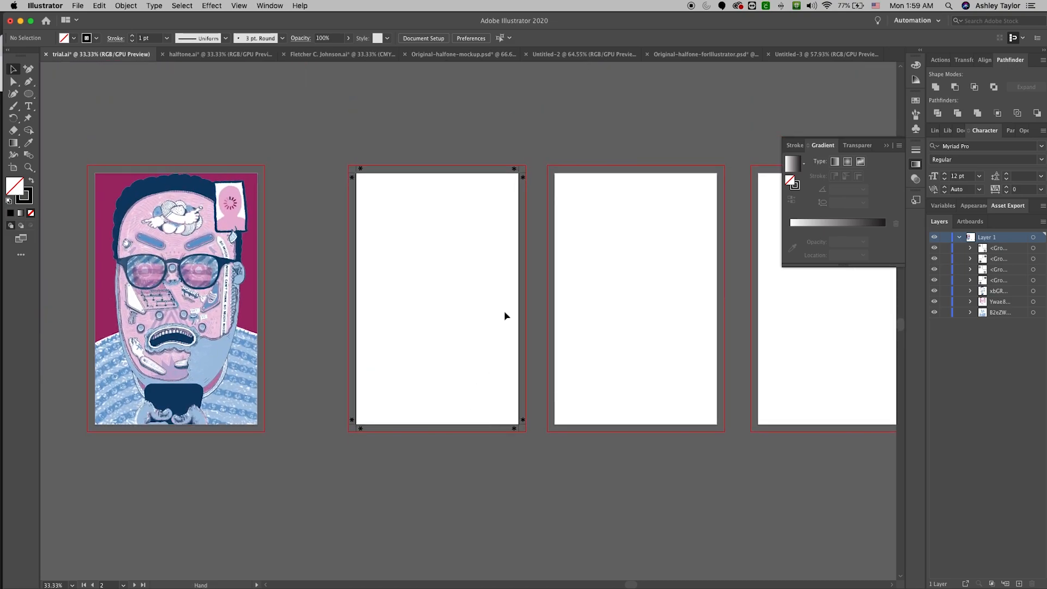
pyautogui.click(514, 170)
pyautogui.keyDown('shift'); pyautogui.click(360, 173); pyautogui.keyUp('shift')
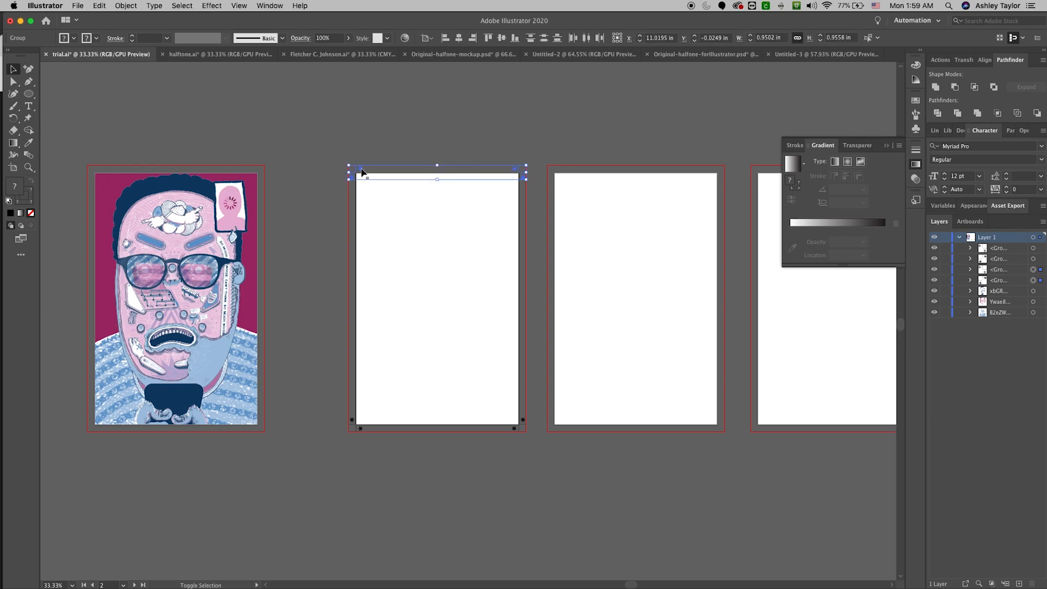
pyautogui.keyDown('shift'); pyautogui.click(352, 420); pyautogui.keyUp('shift')
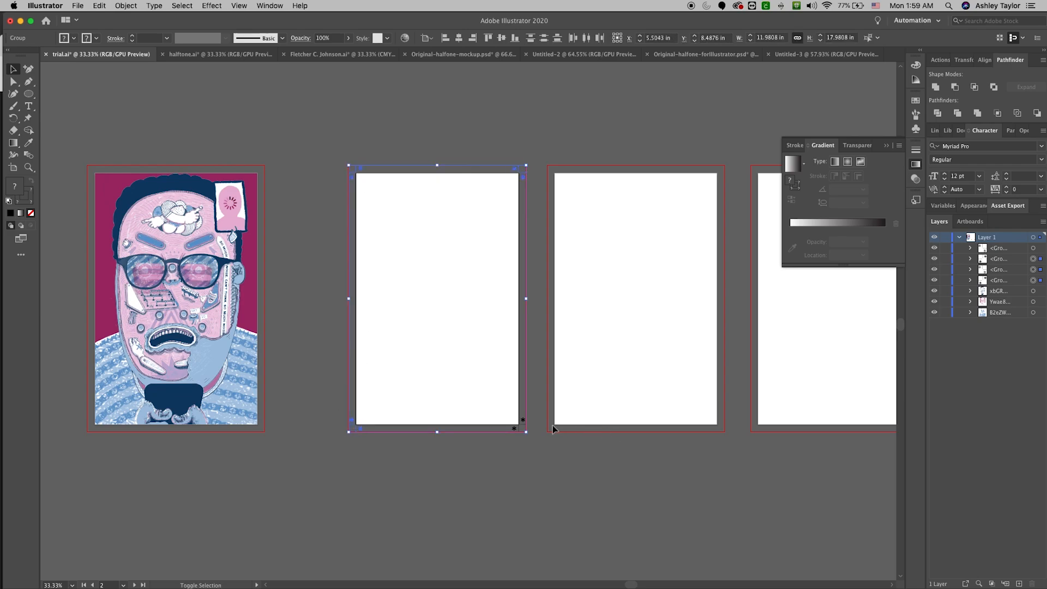
pyautogui.keyDown('shift'); pyautogui.click(522, 424); pyautogui.keyUp('shift')
pyautogui.press('super+g')
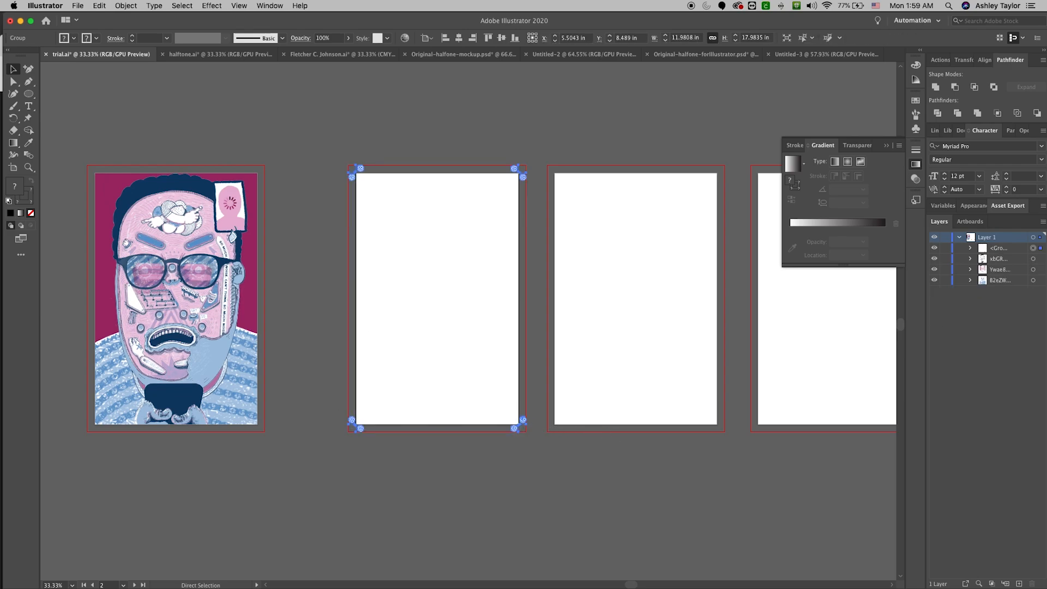
pyautogui.press('Delete')
# Step: Create a new layer and paste the marks in place on it
pyautogui.scroll(1, 696, 329)
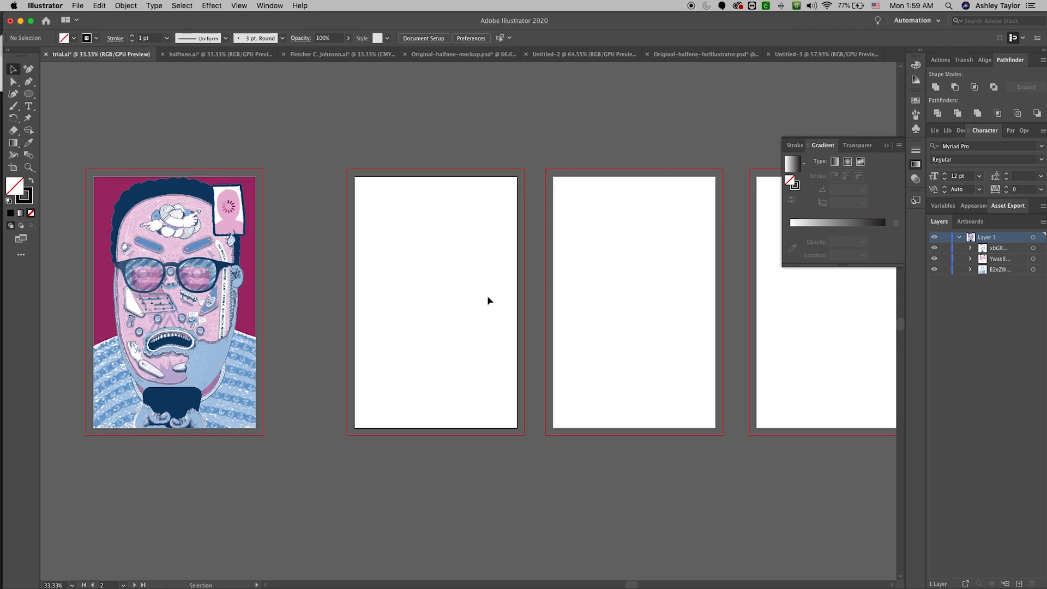
pyautogui.click(1019, 583)
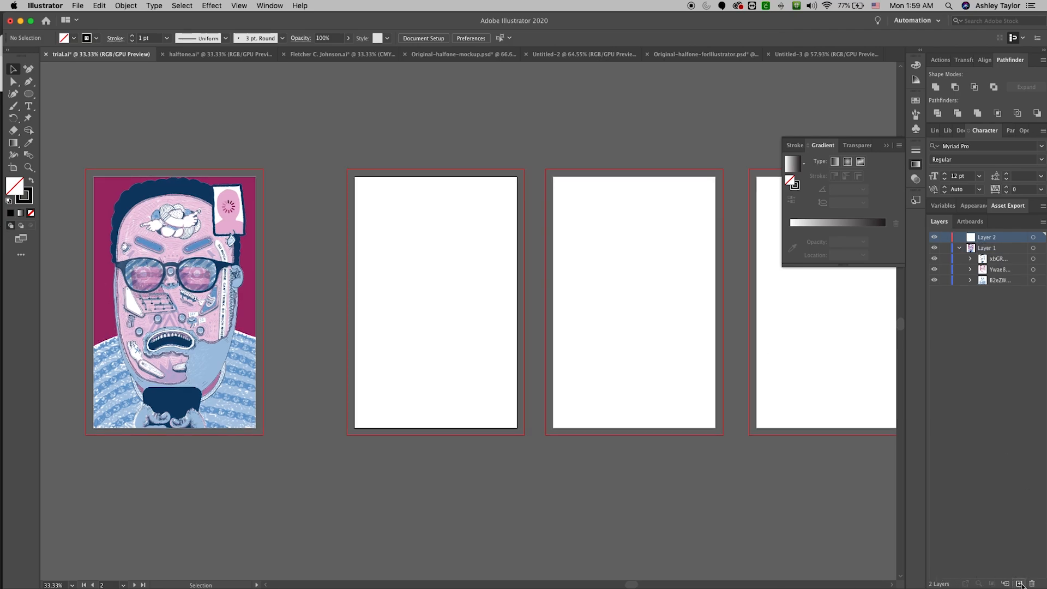
pyautogui.press('super+shift+v')
pyautogui.click(100, 5)
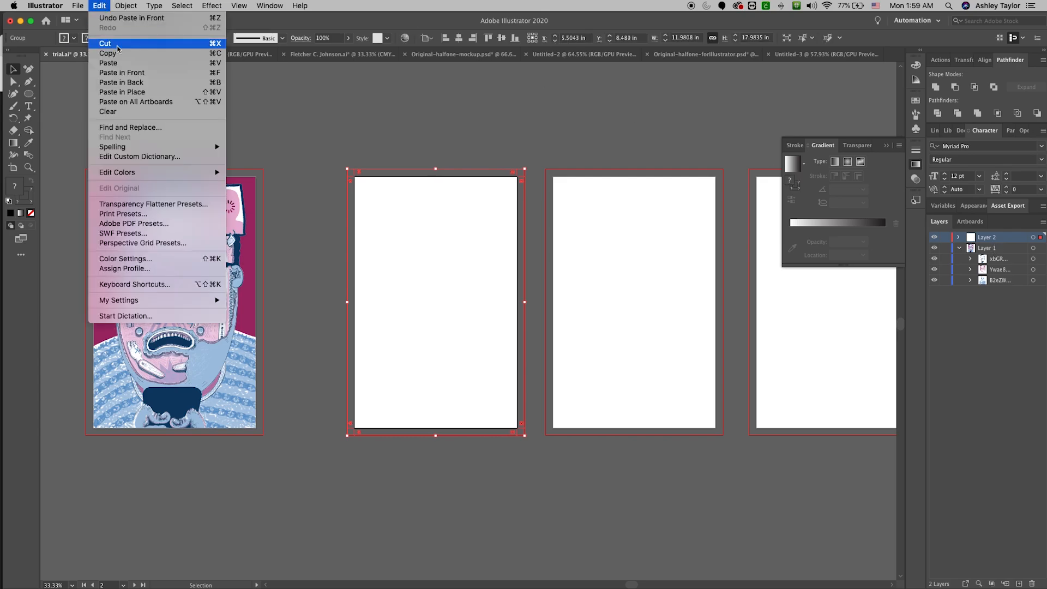
pyautogui.click(126, 93)
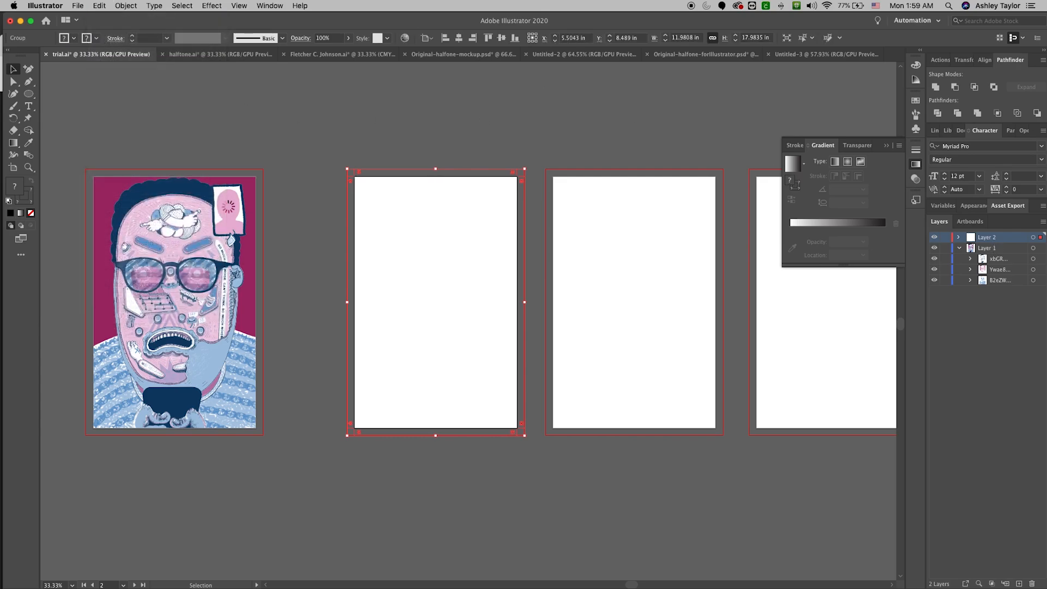
# Step: Rename the new layer 'Registration' and lock it
pyautogui.doubleClick(981, 238)
pyautogui.write('R')
pyautogui.press('Return')
pyautogui.click(946, 238)
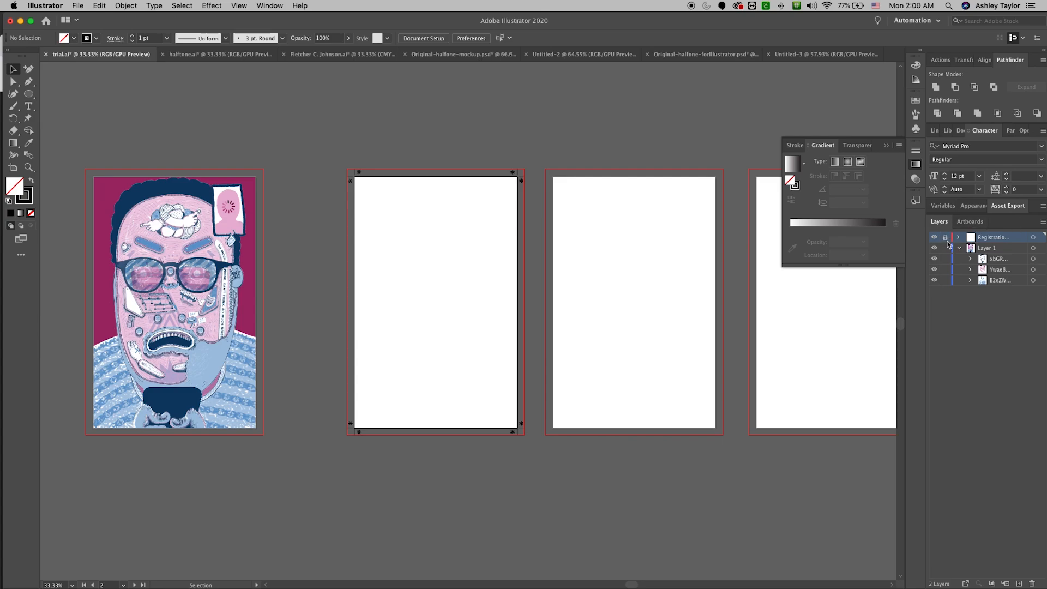
pyautogui.doubleClick(986, 238)
pyautogui.write('Regi')
pyautogui.press('Return')
pyautogui.click(935, 238)
# Step: Unlock the Registration layer, cut the mark group and paste it on all artboards
pyautogui.click(946, 239)
pyautogui.click(519, 184)
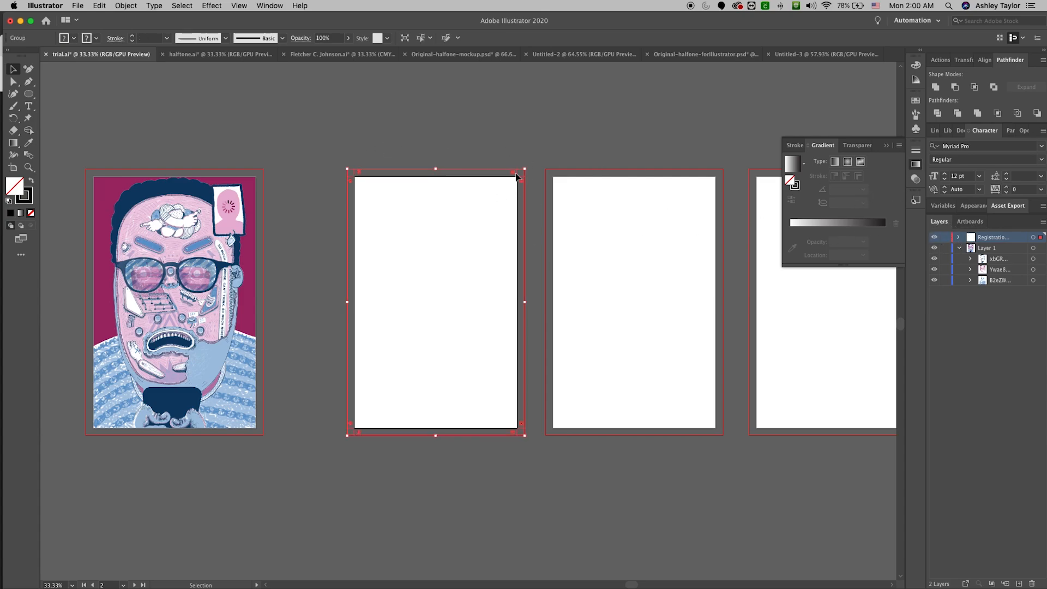
pyautogui.click(650, 198)
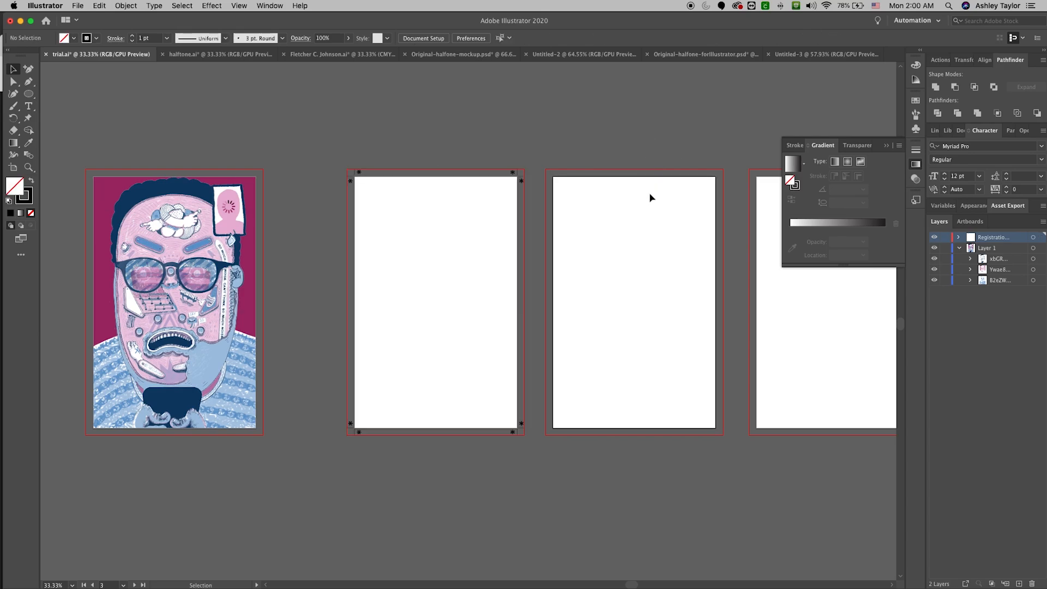
pyautogui.click(100, 5)
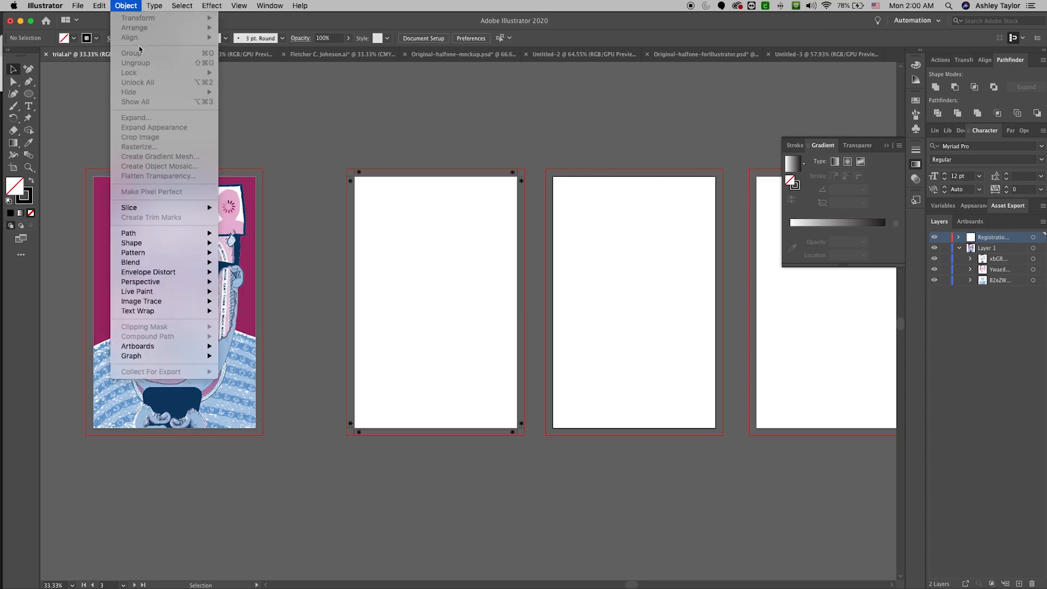
pyautogui.click(496, 230)
pyautogui.click(514, 175)
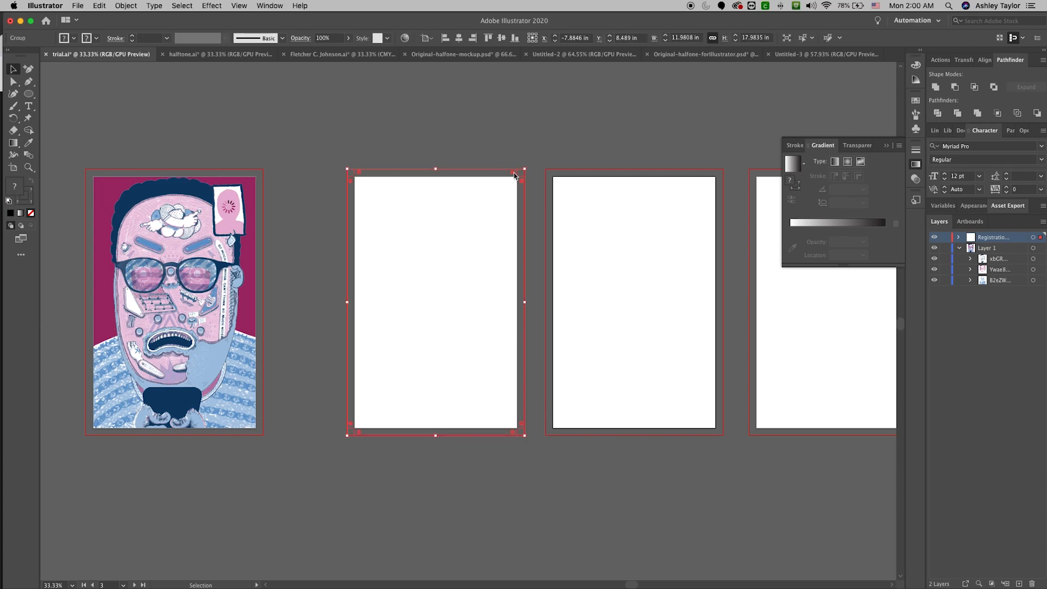
pyautogui.press('Delete')
pyautogui.click(99, 5)
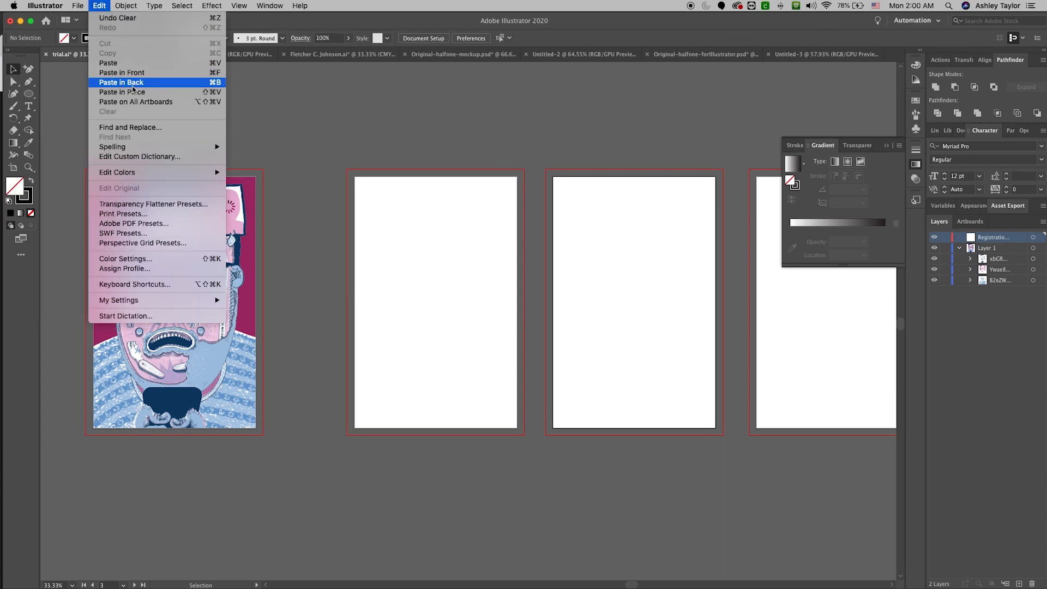
pyautogui.click(140, 102)
# Step: Check the artboards, then bring the Photoshop window to the front full-screen
pyautogui.hscroll(5, 558, 111)
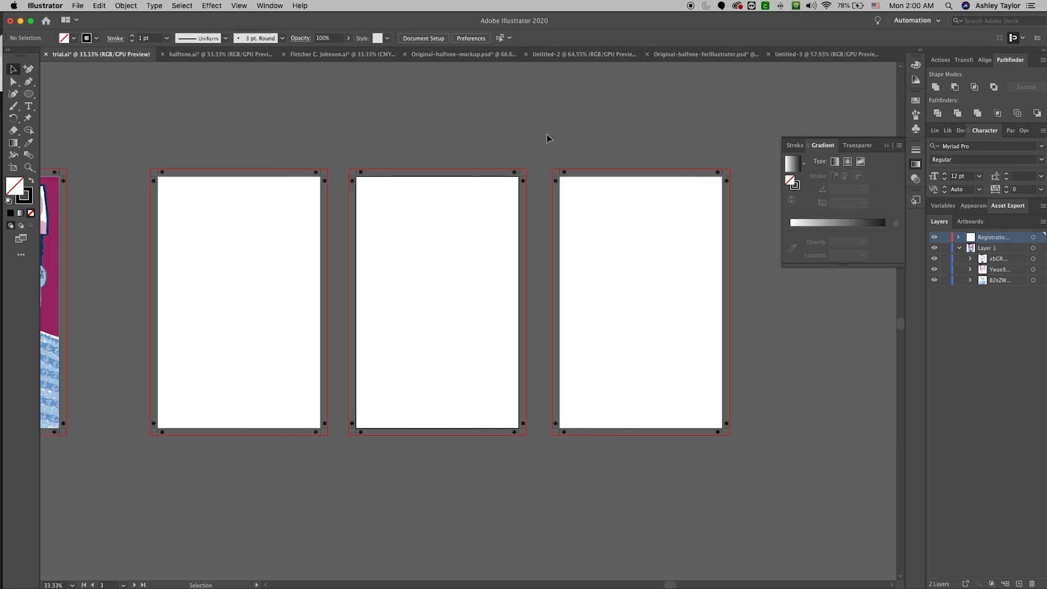
pyautogui.hscroll(-7, 549, 138)
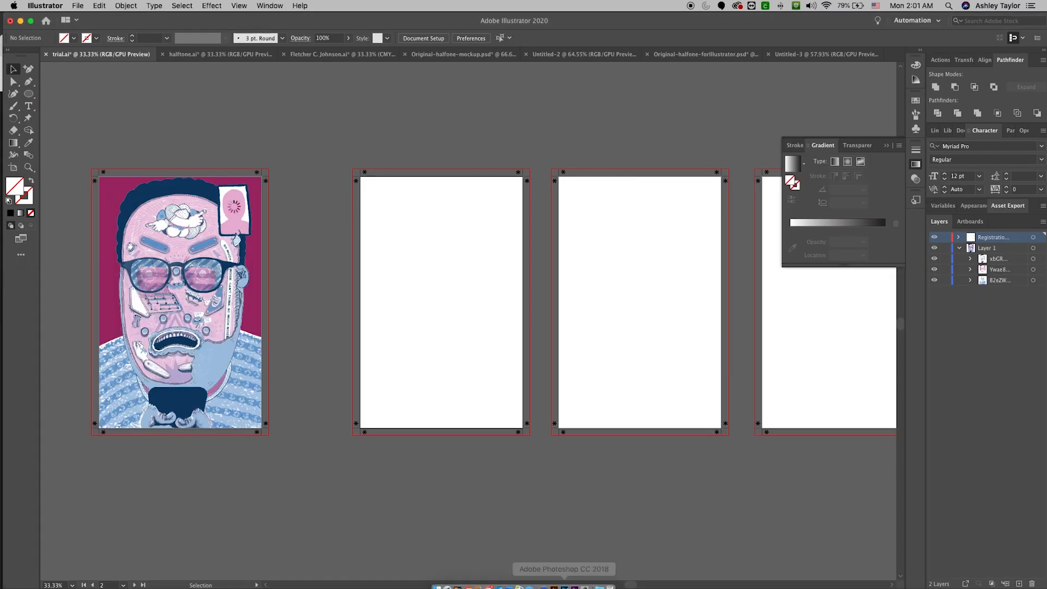
pyautogui.click(564, 581)
pyautogui.moveTo(546, 284); pyautogui.dragTo(541, 16)
# Step: Save the halftone document as Halftone.psd in Photoshop format on the Desktop
pyautogui.click(97, 5)
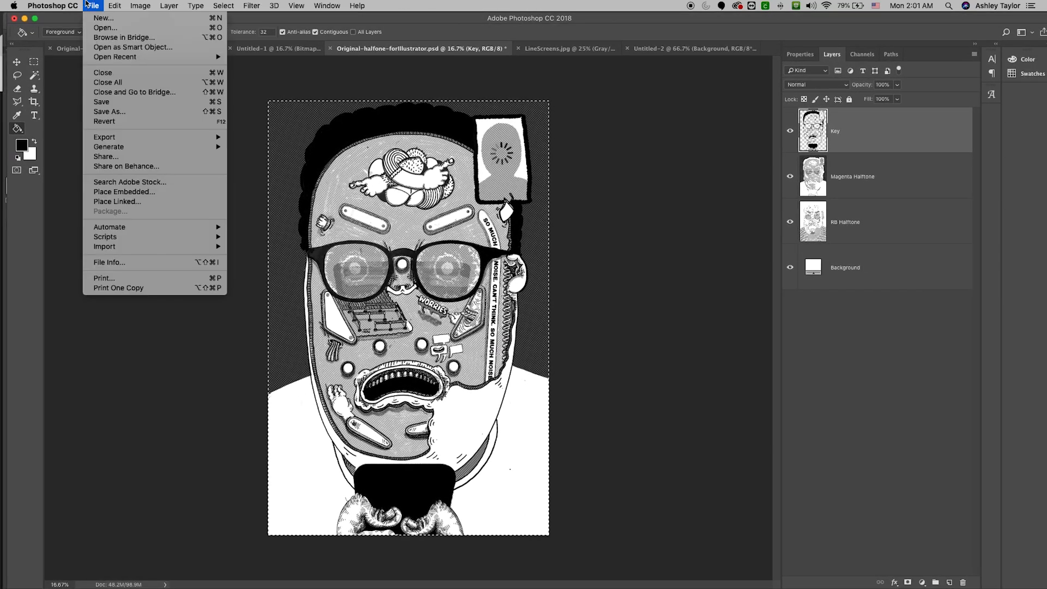
pyautogui.click(102, 111)
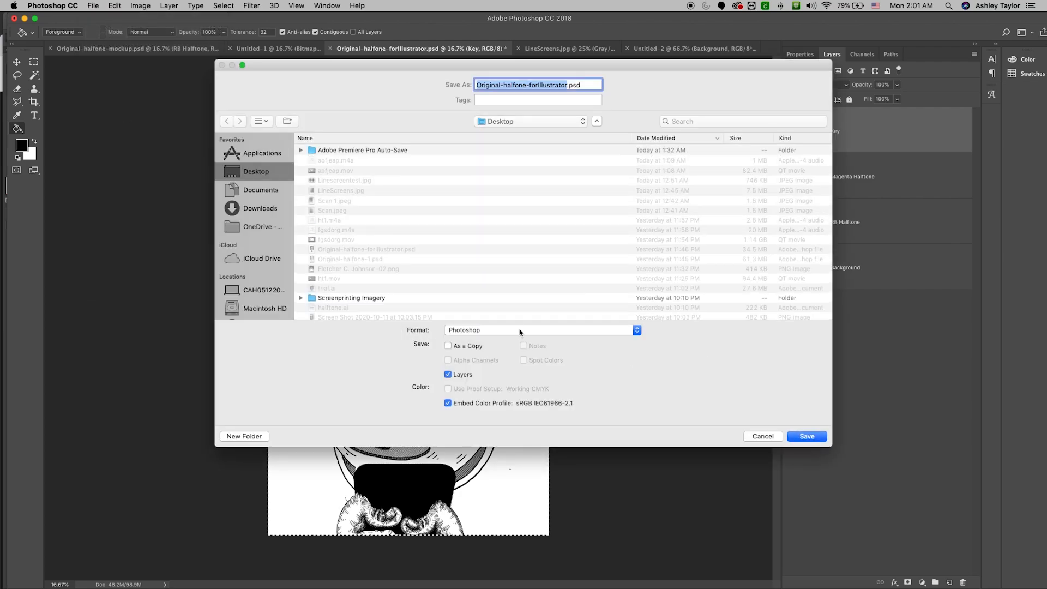
pyautogui.click(520, 333)
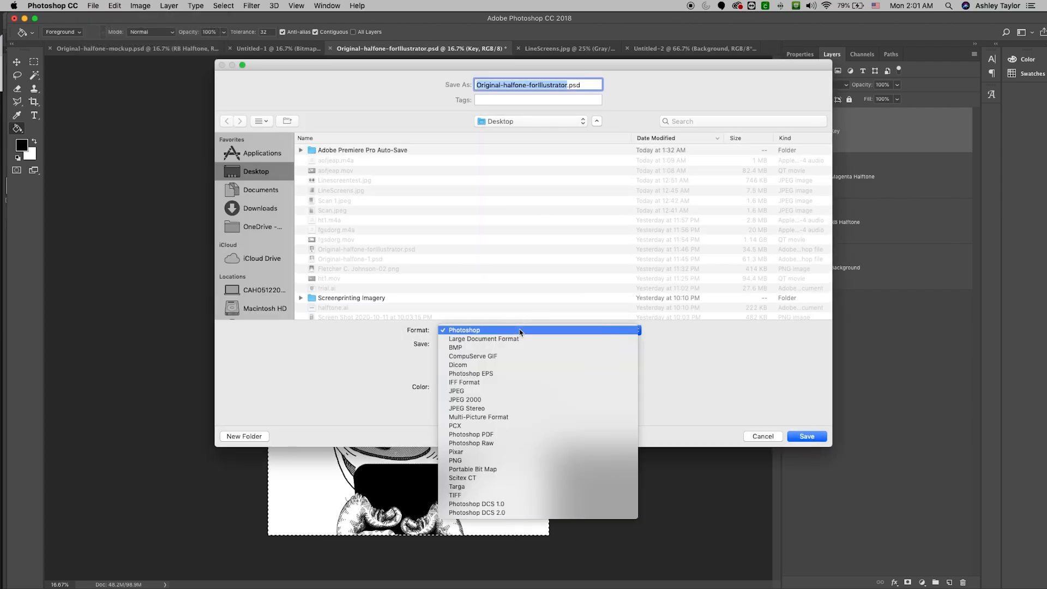
pyautogui.click(520, 330)
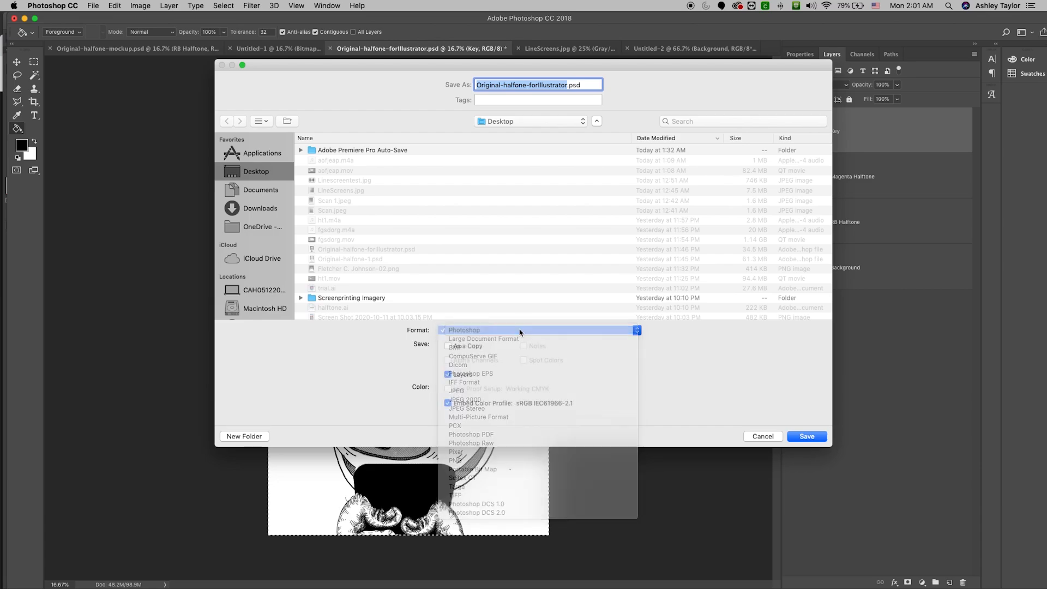
pyautogui.write('\\')
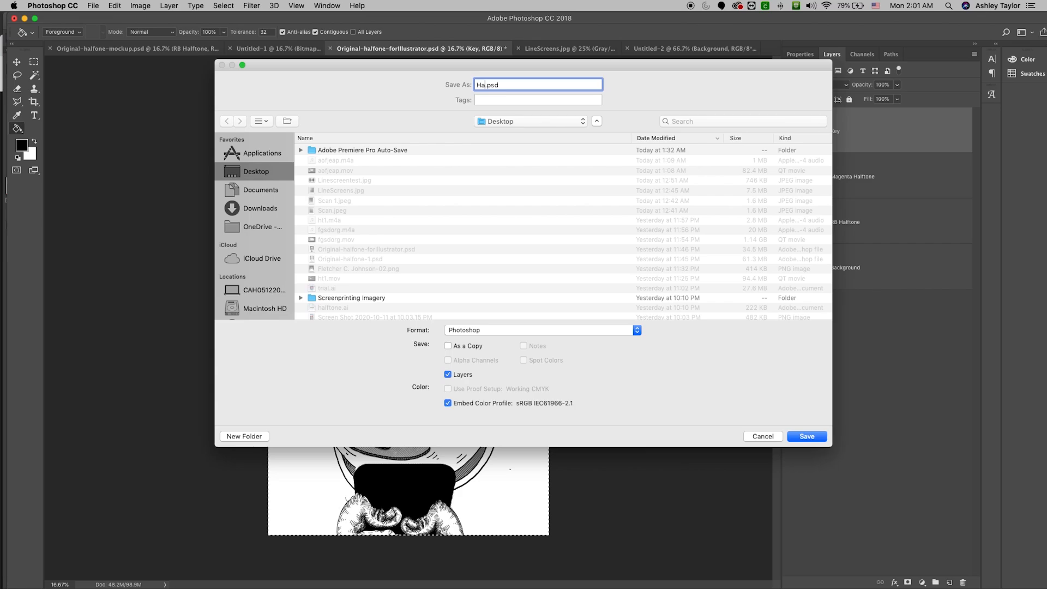
pyautogui.write('alftone')
pyautogui.press('Return')
pyautogui.press('Return')
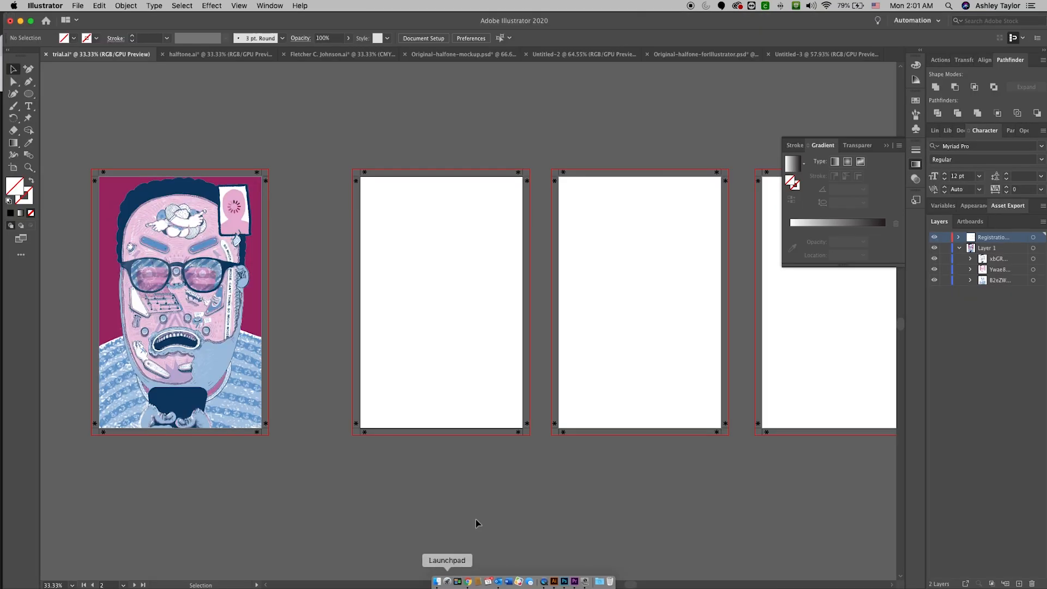
# Step: Open Halftone.psd in Illustrator, accepting the import options to bring in its layers
pyautogui.click(78, 5)
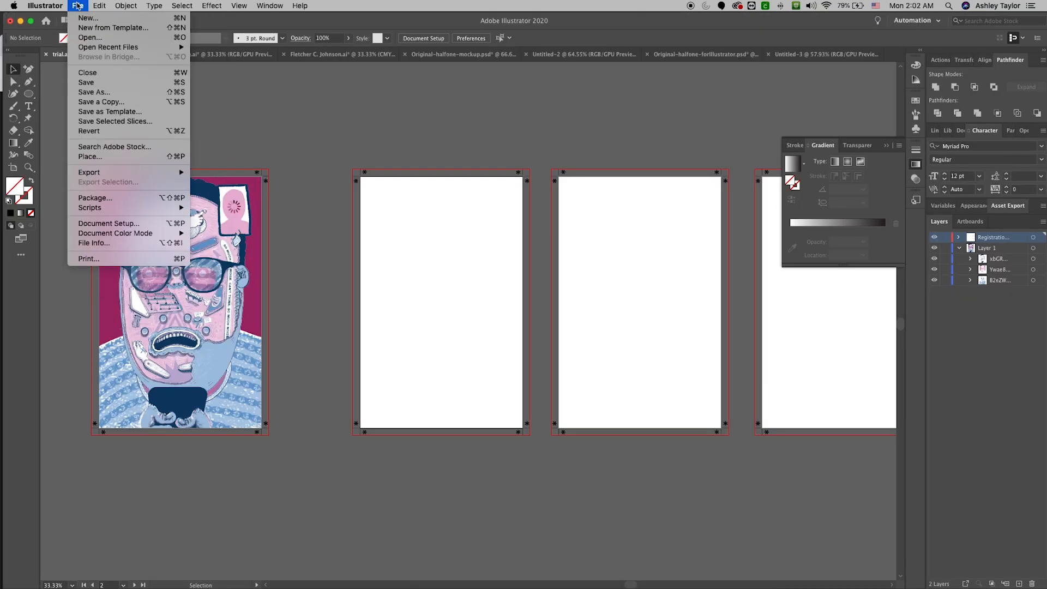
pyautogui.click(90, 37)
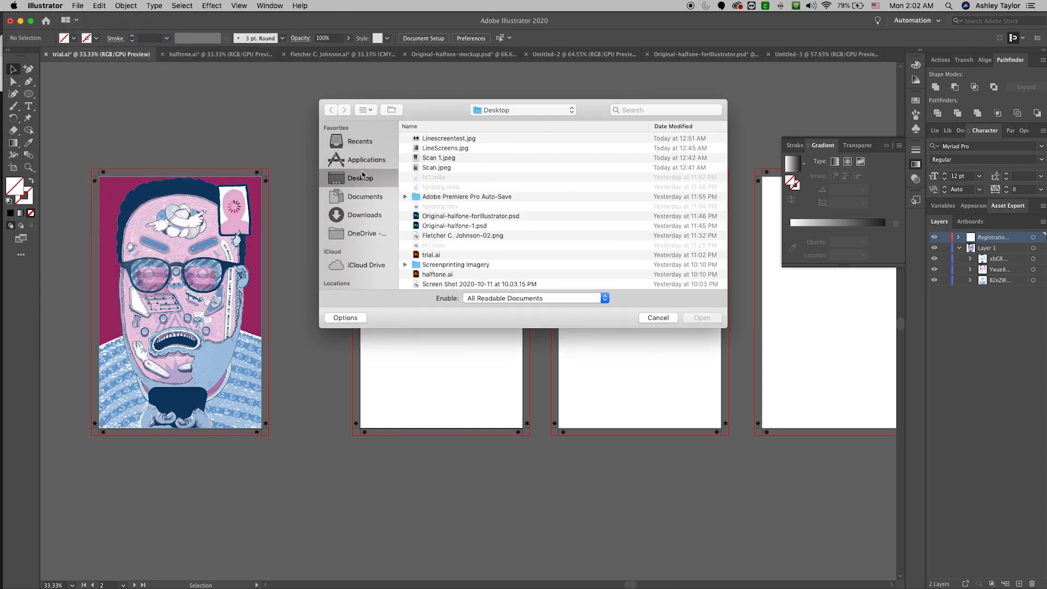
pyautogui.click(446, 140)
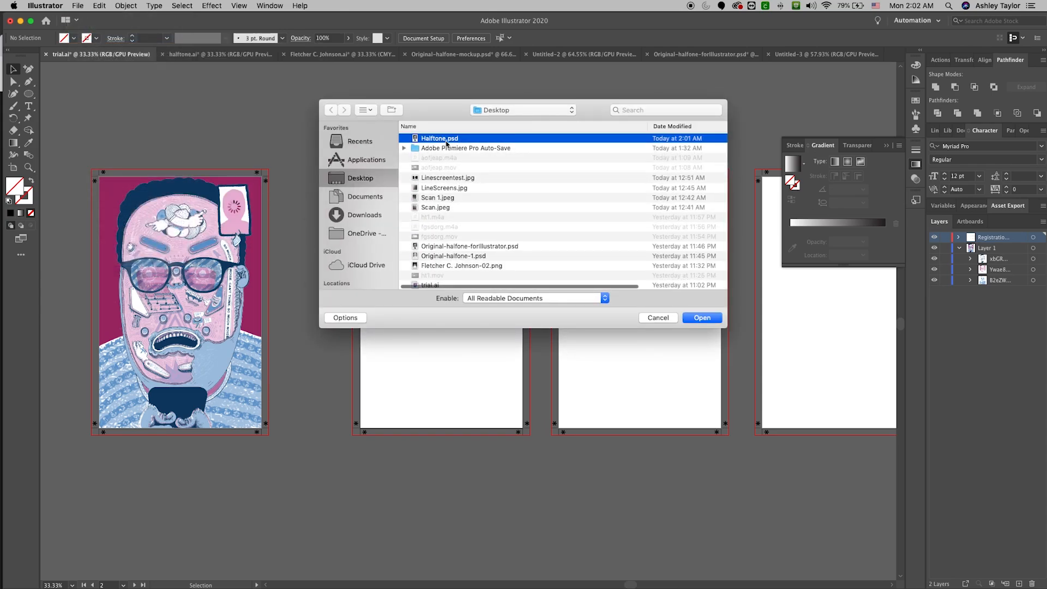
pyautogui.press('Return')
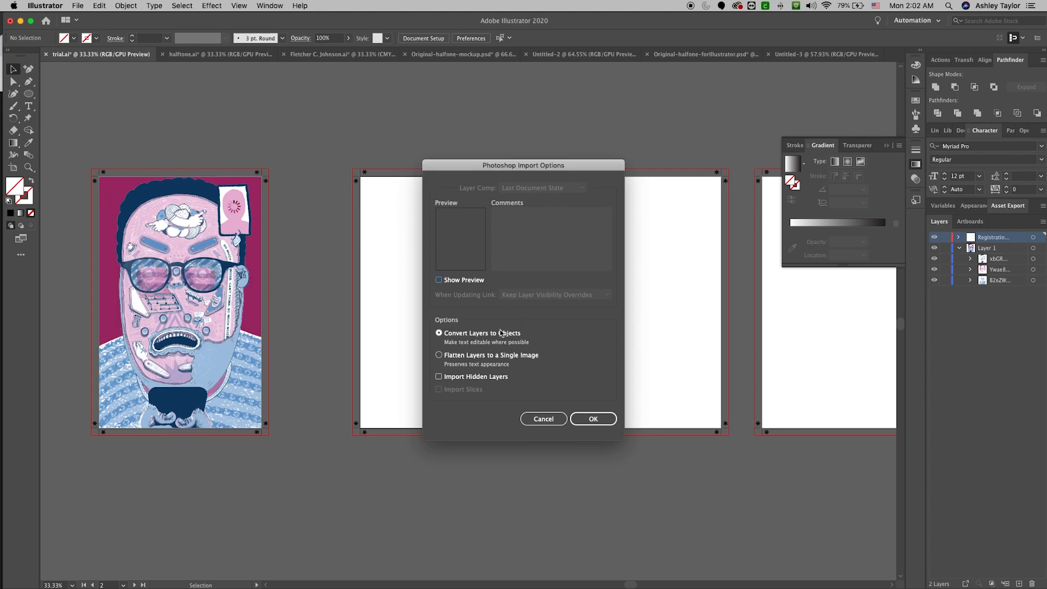
pyautogui.click(608, 419)
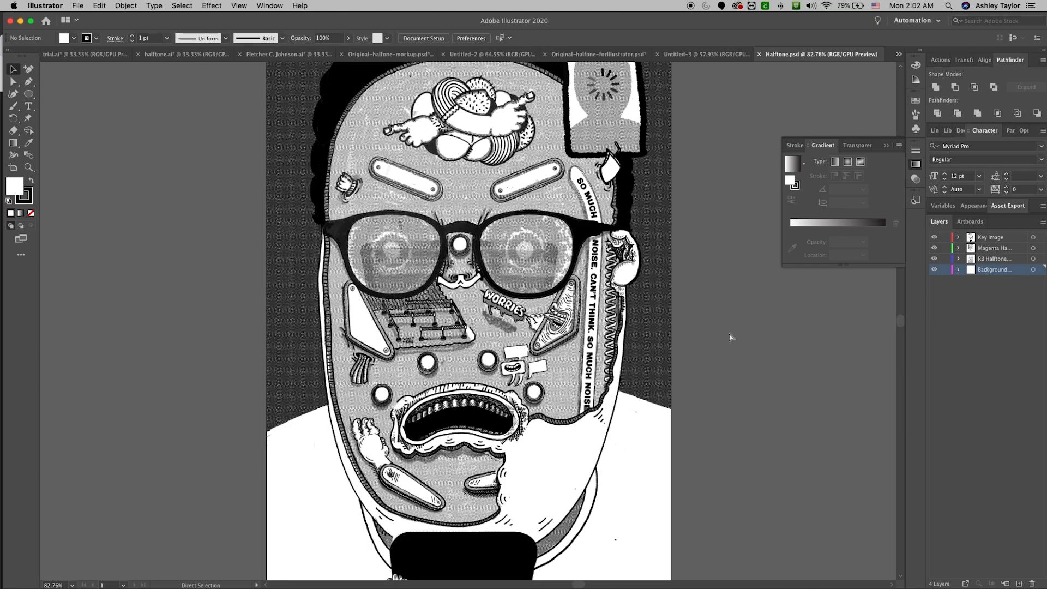
# Step: Zoom out to show the whole halftone artwork, select the placed image, and switch to Direct Selection
pyautogui.press('super+minus')
pyautogui.press('super+minus')
pyautogui.click(502, 246)
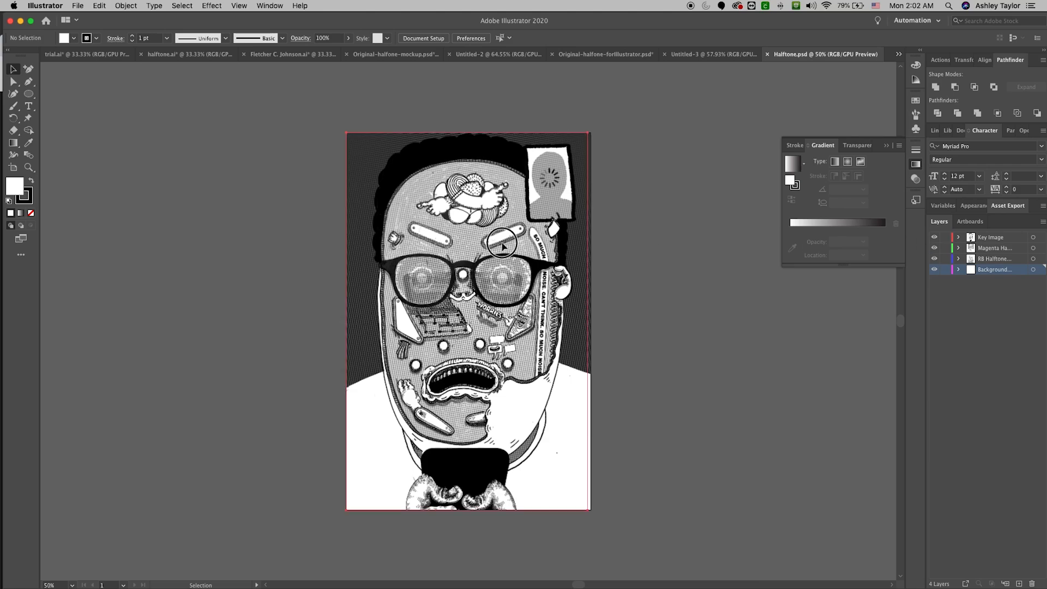
pyautogui.press('a')
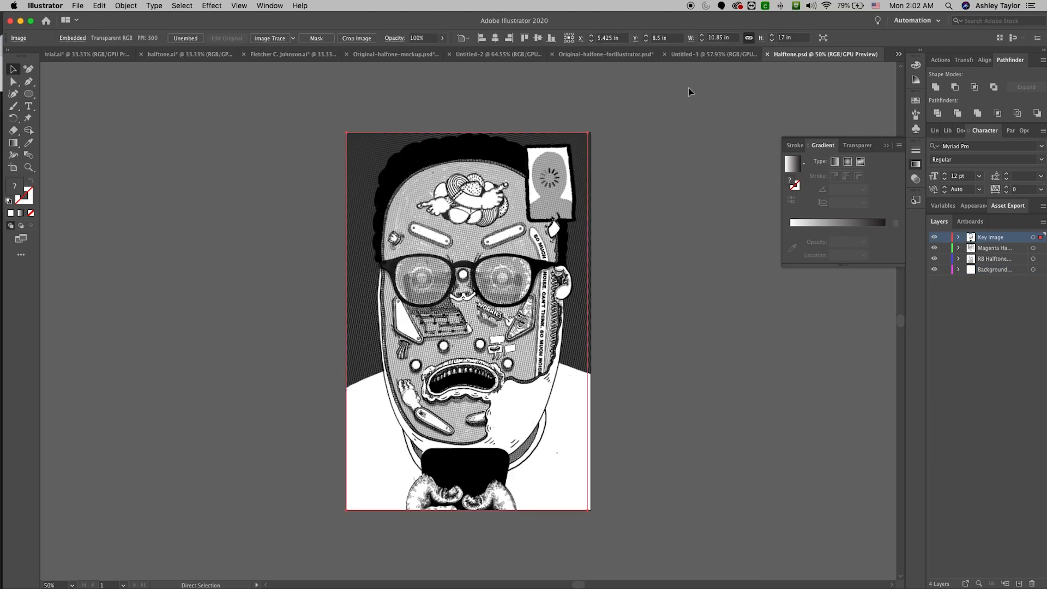
pyautogui.click(705, 57)
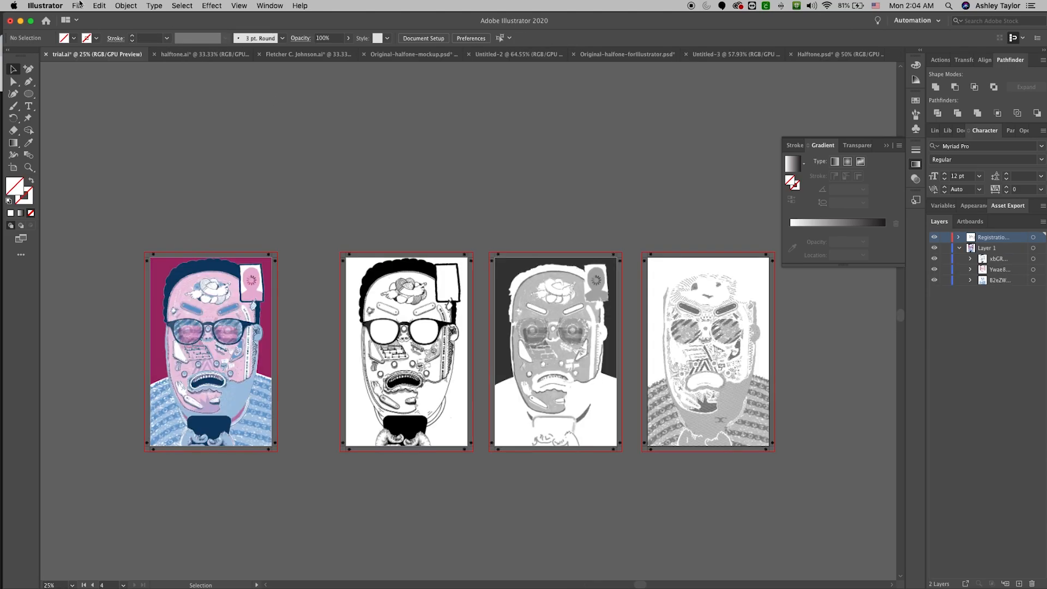
# Step: Save the document as an Illustrator file named 'File' with the default save options
pyautogui.click(77, 6)
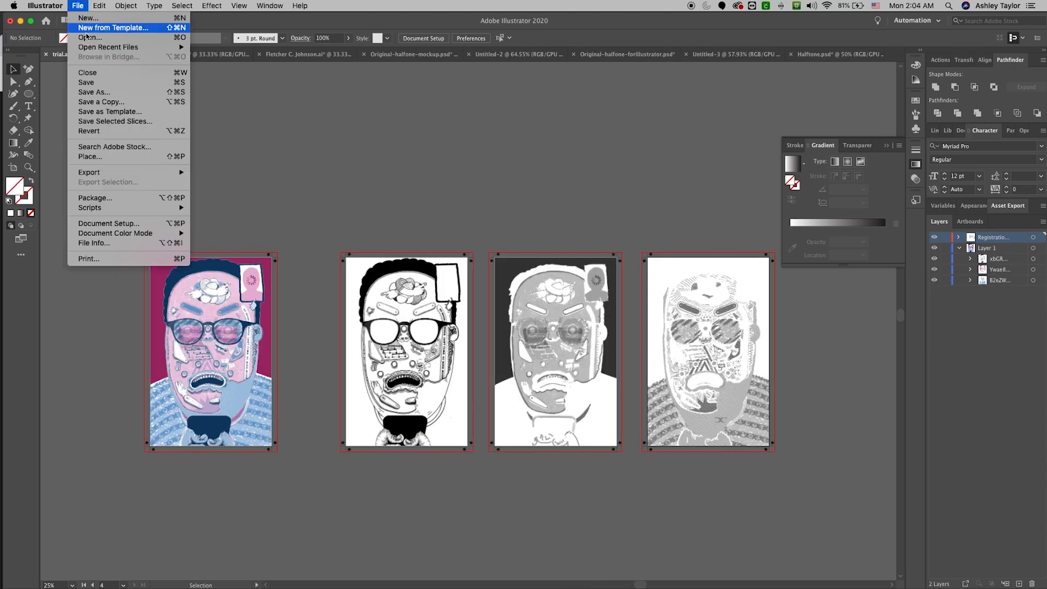
pyautogui.click(97, 92)
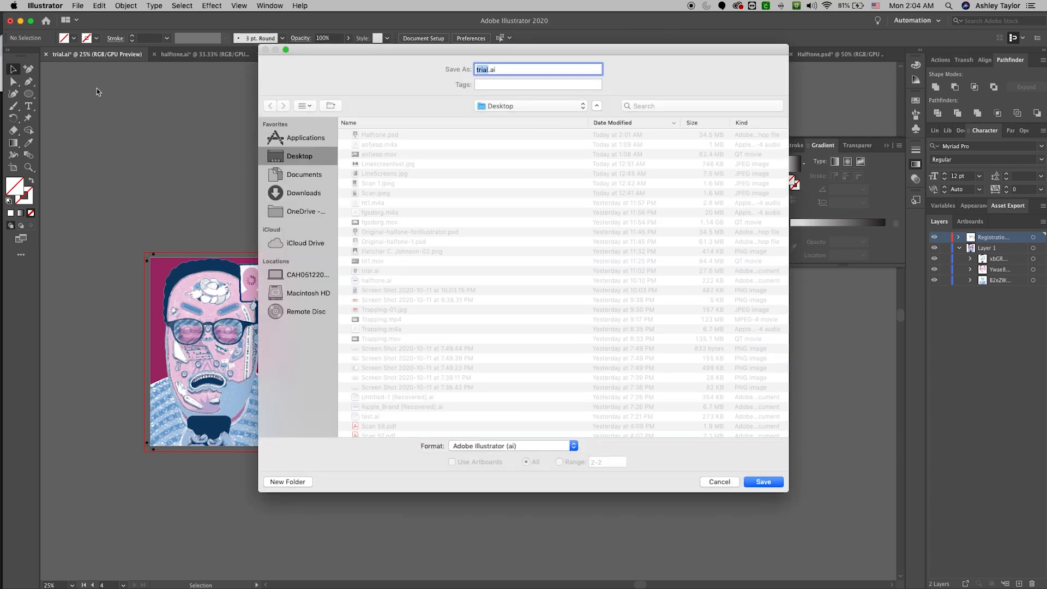
pyautogui.press('BackSpace')
pyautogui.write('File')
pyautogui.press('Return')
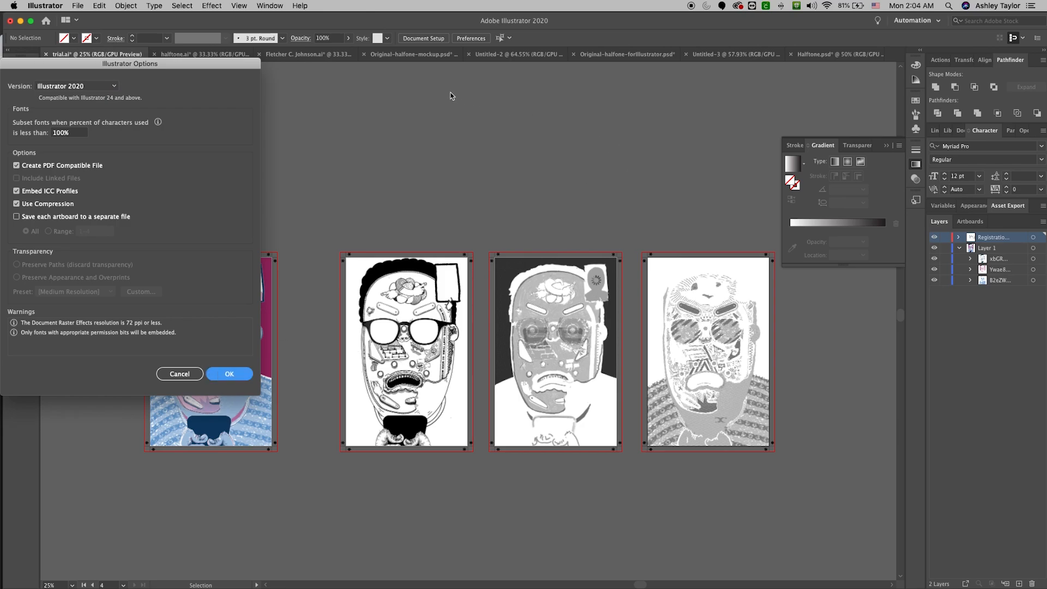
pyautogui.press('Return')
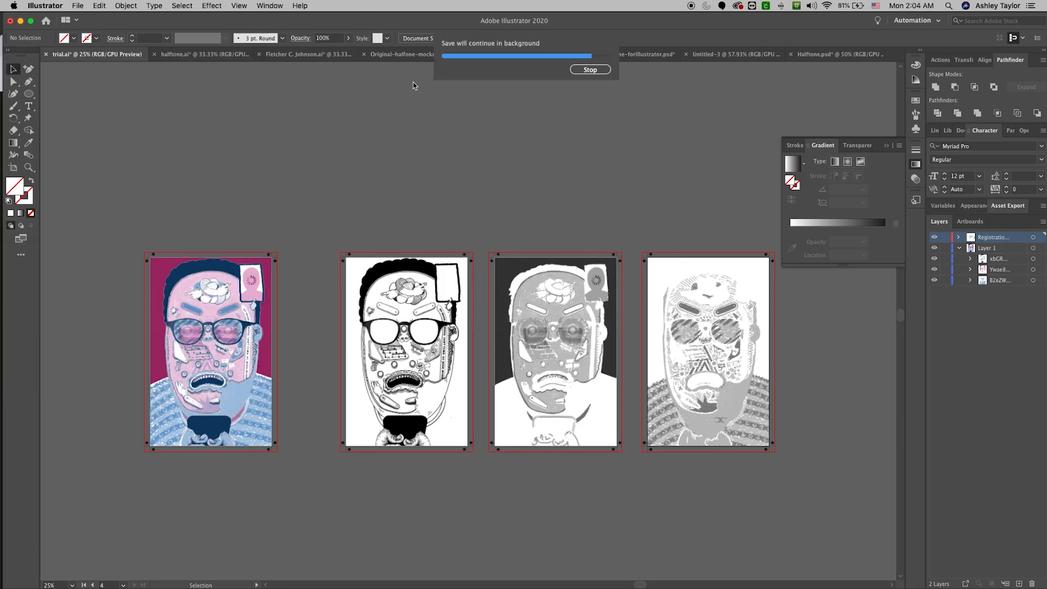
# Step: Delete the colour composite's artboard, leaving the three separation artboards
pyautogui.click(14, 168)
pyautogui.click(204, 287)
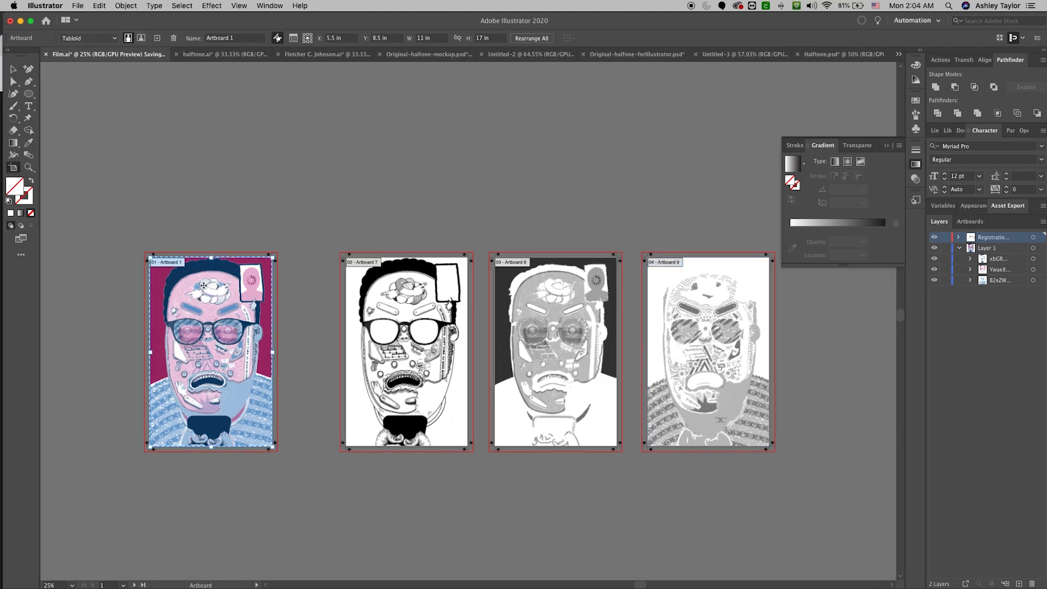
pyautogui.press('v')
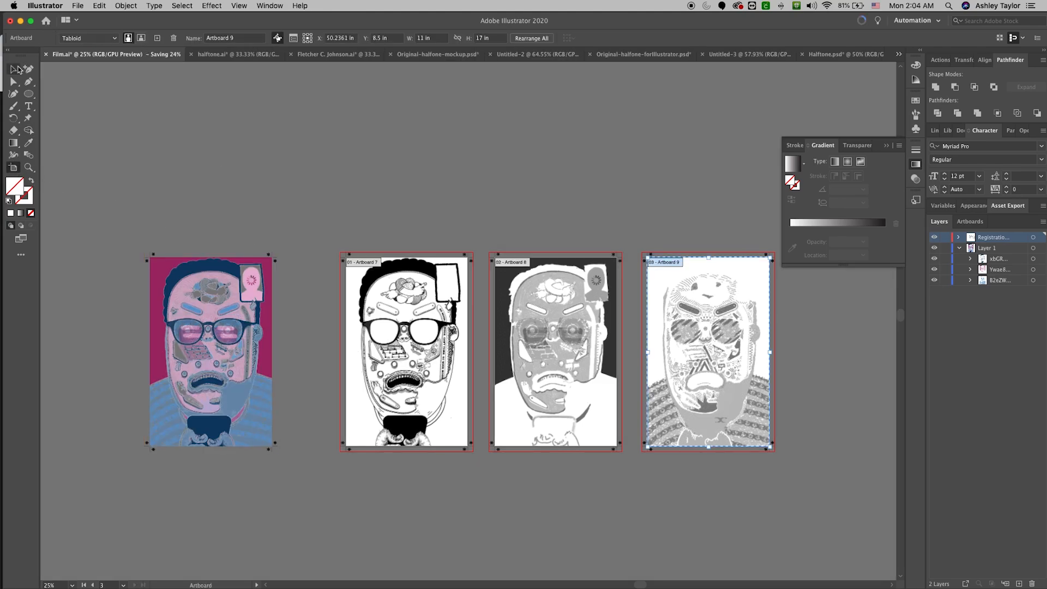
pyautogui.hscroll(5, 481, 217)
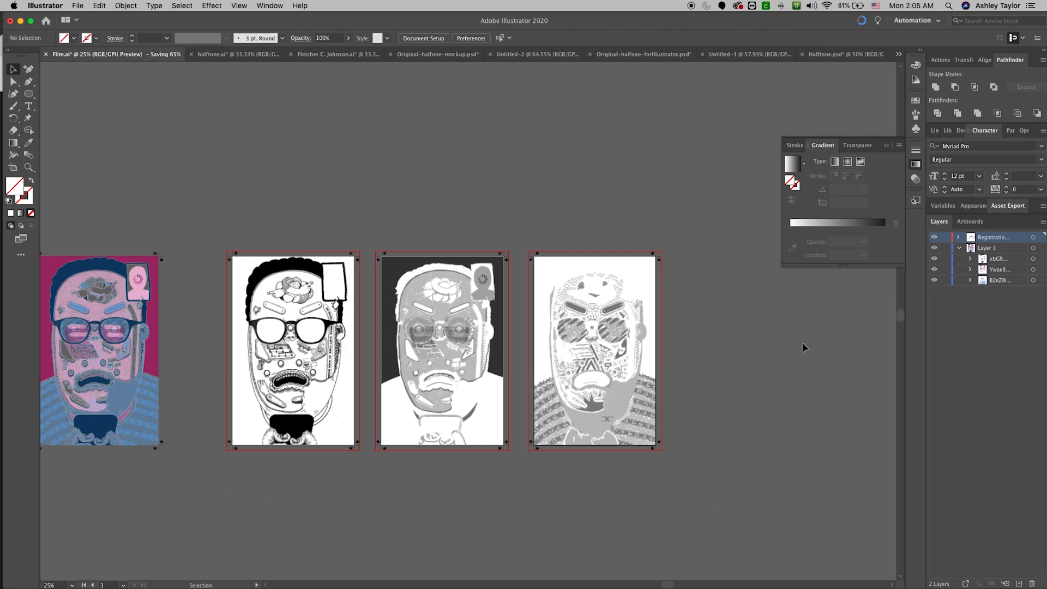
pyautogui.click(78, 6)
# Step: Save the artboards as Adobe PDF trial.pdf, checking compression and Marks and Bleeds before Save PDF
pyautogui.click(94, 92)
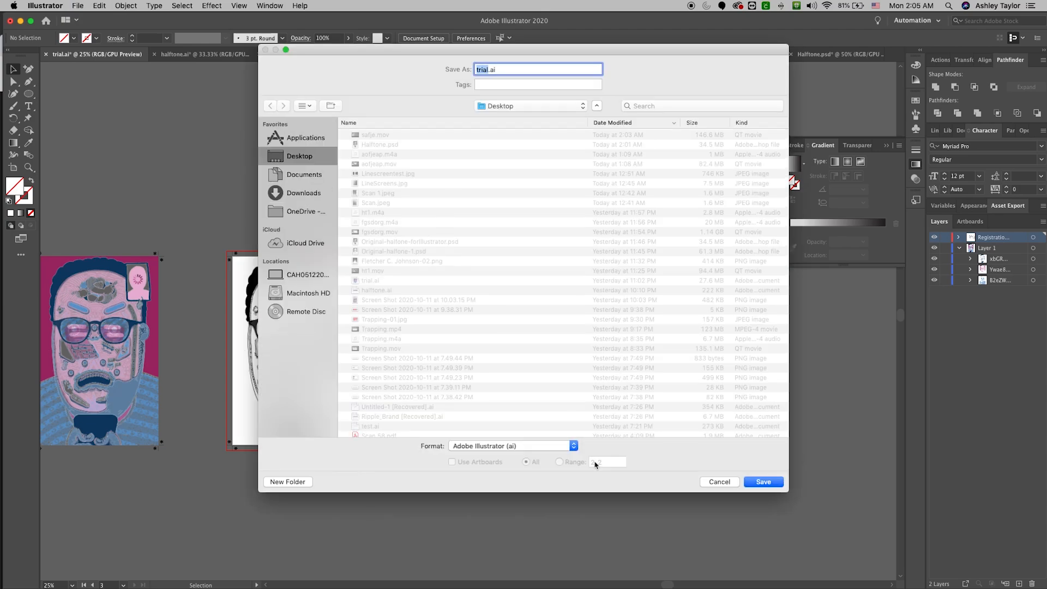
pyautogui.click(528, 447)
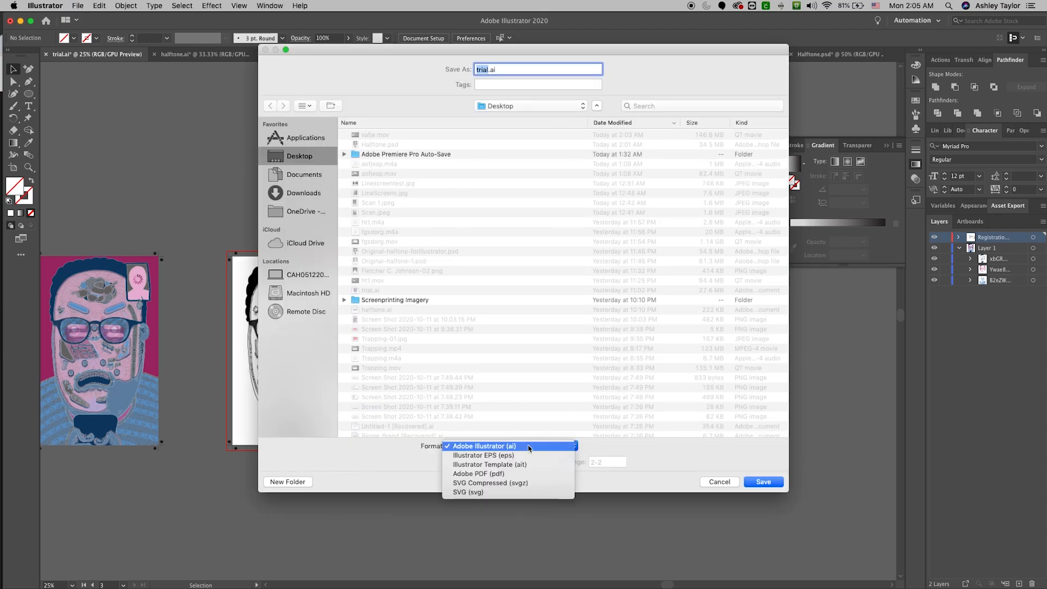
pyautogui.click(528, 473)
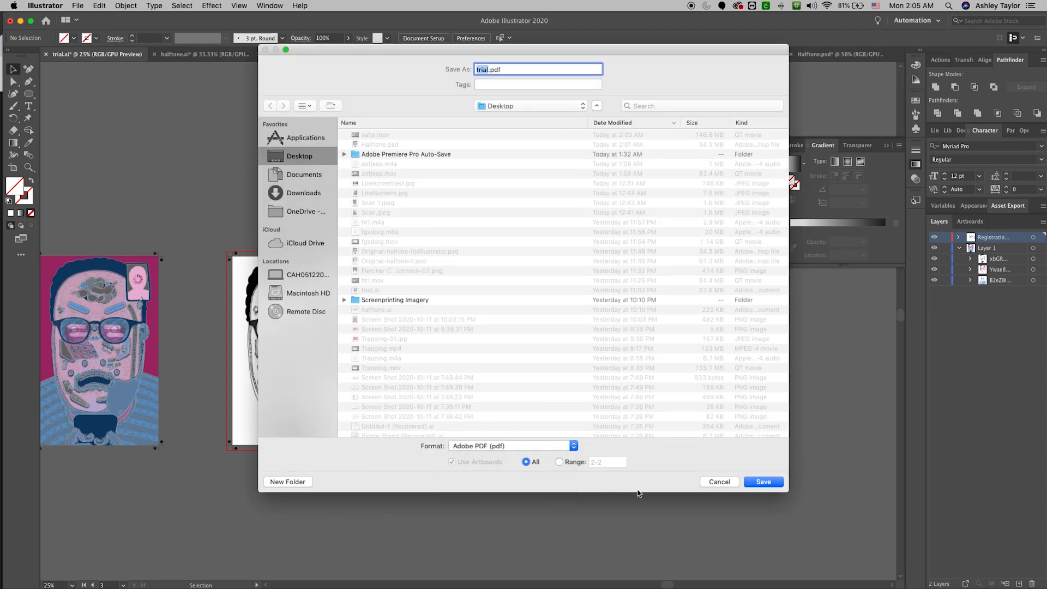
pyautogui.click(763, 483)
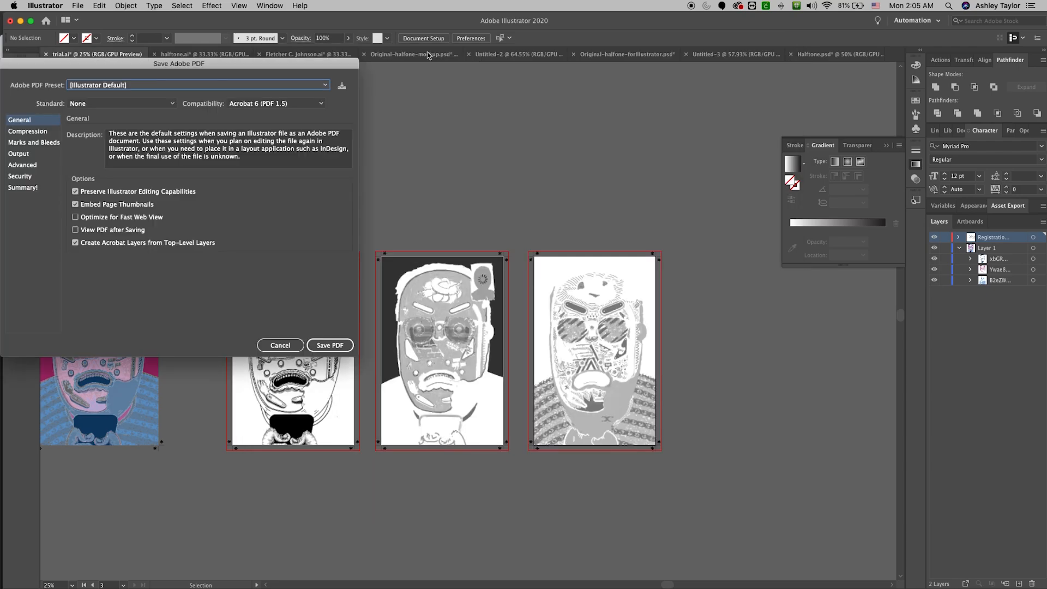
pyautogui.moveTo(135, 63); pyautogui.dragTo(183, 67)
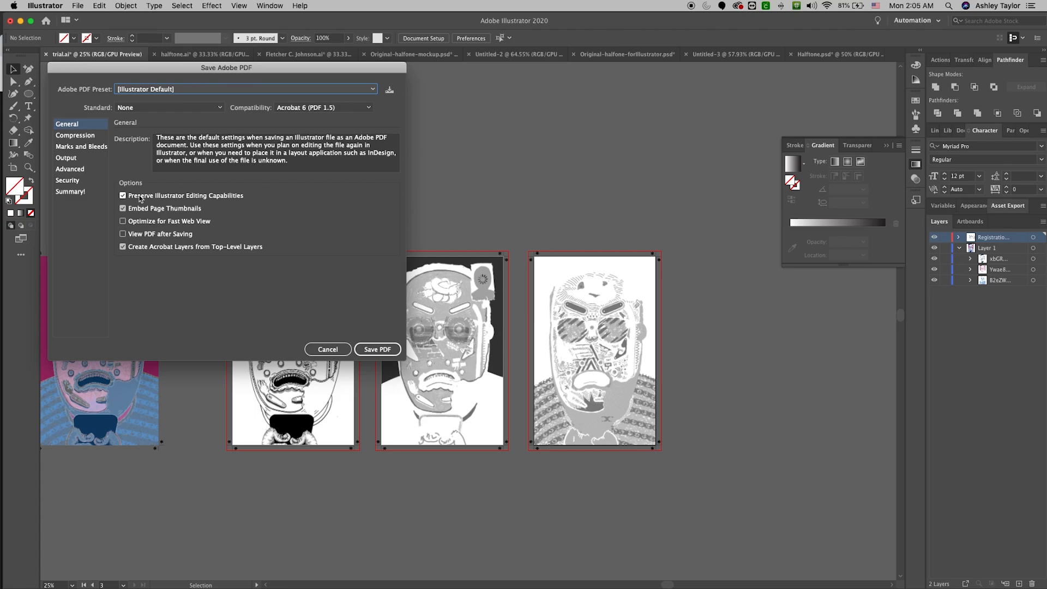
pyautogui.click(80, 137)
pyautogui.click(83, 147)
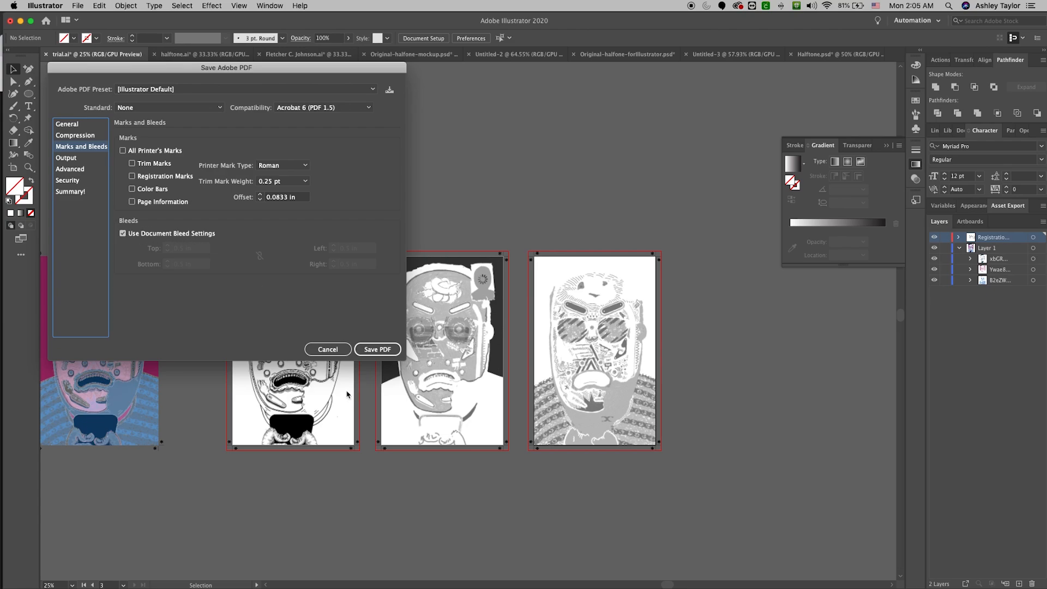
pyautogui.click(378, 355)
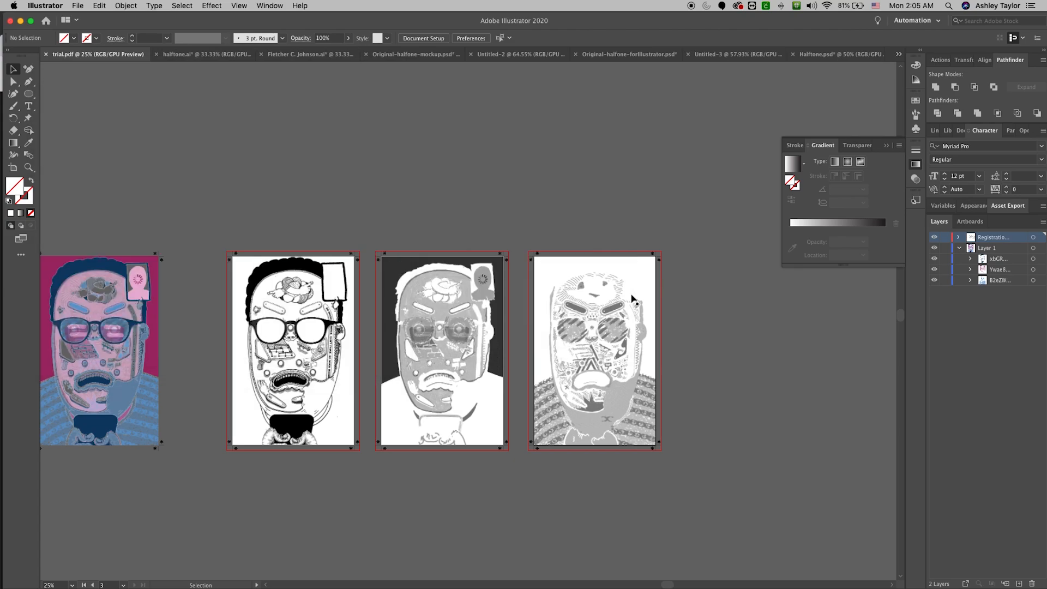
# Step: Open trial.pdf from Finder's Desktop folder so it displays in Acrobat
pyautogui.click(440, 582)
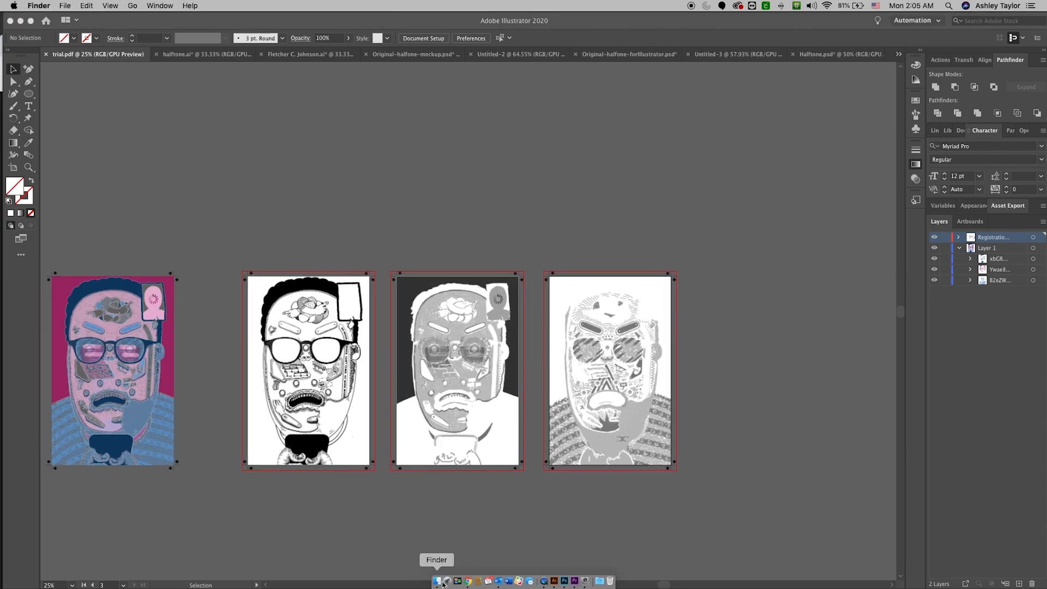
pyautogui.click(224, 290)
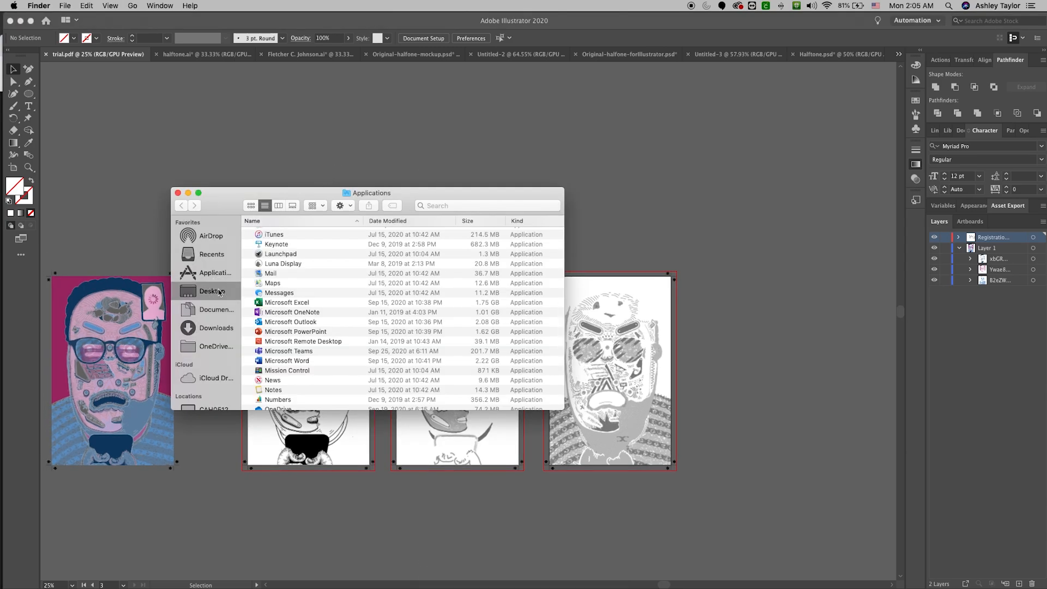
pyautogui.scroll(2, 305, 244)
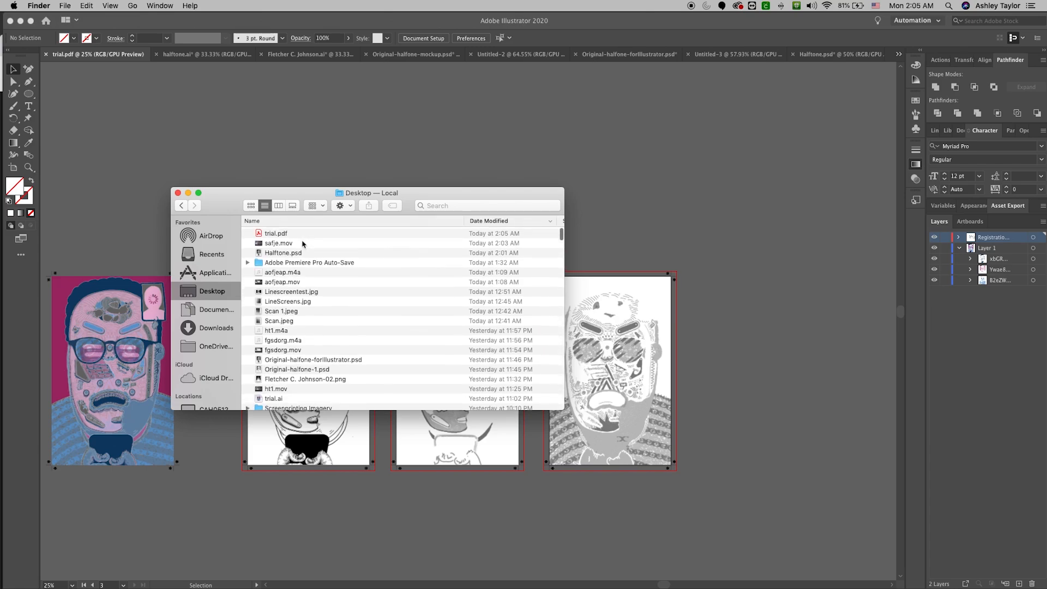
pyautogui.click(309, 233)
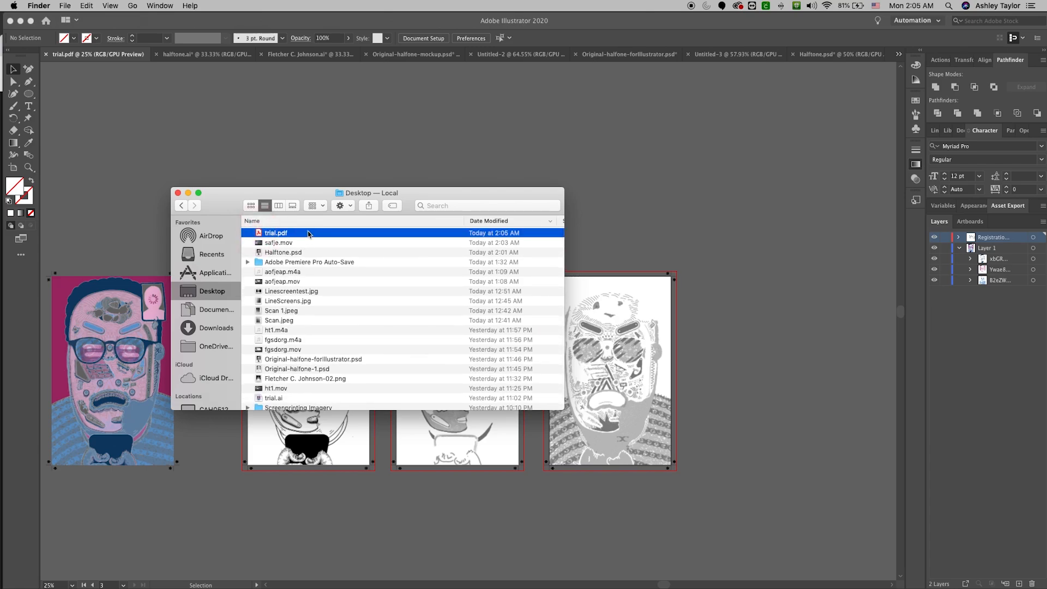
pyautogui.doubleClick(309, 234)
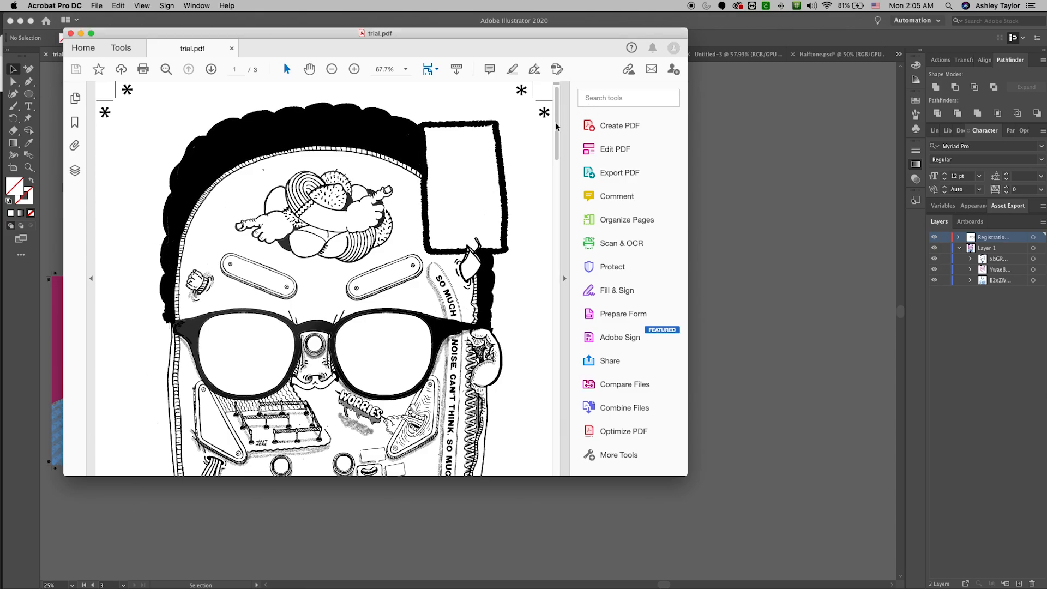
pyautogui.moveTo(556, 127); pyautogui.dragTo(556, 236)
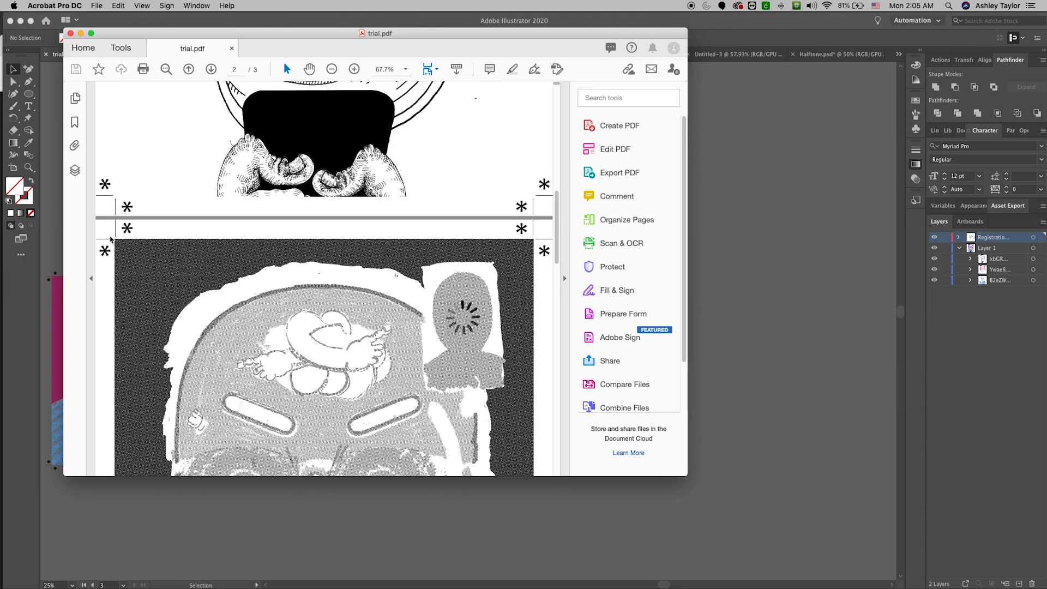
# Step: View trial.pdf in Full Screen Mode and flip between the separation pages, ending on black line-art
pyautogui.scroll(10, 136, 234)
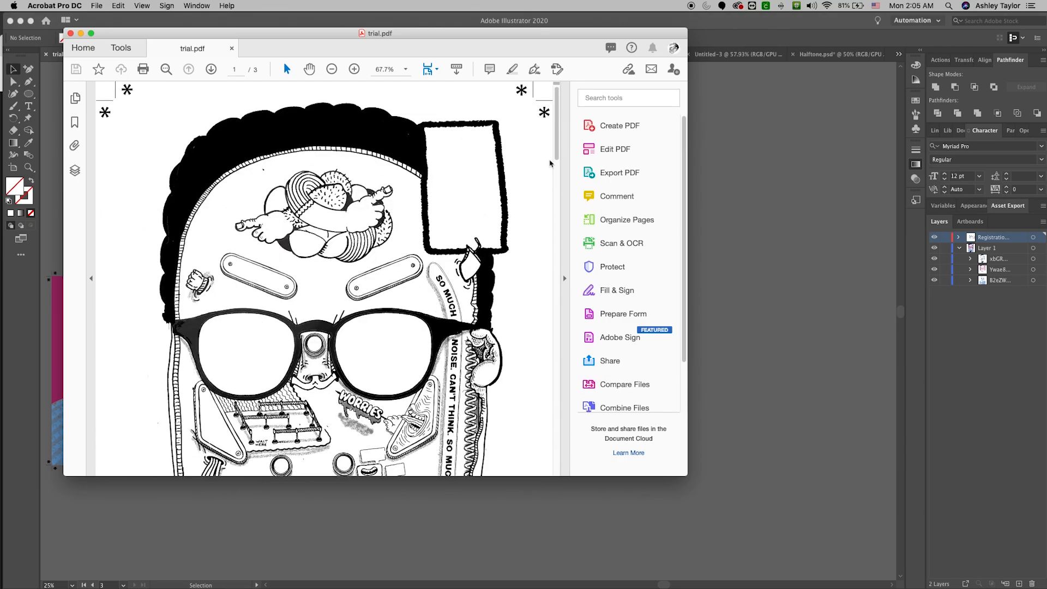
pyautogui.moveTo(556, 130)
pyautogui.mouseDown()
pyautogui.moveTo(560, 465)
pyautogui.moveTo(559, 109)
pyautogui.mouseUp()
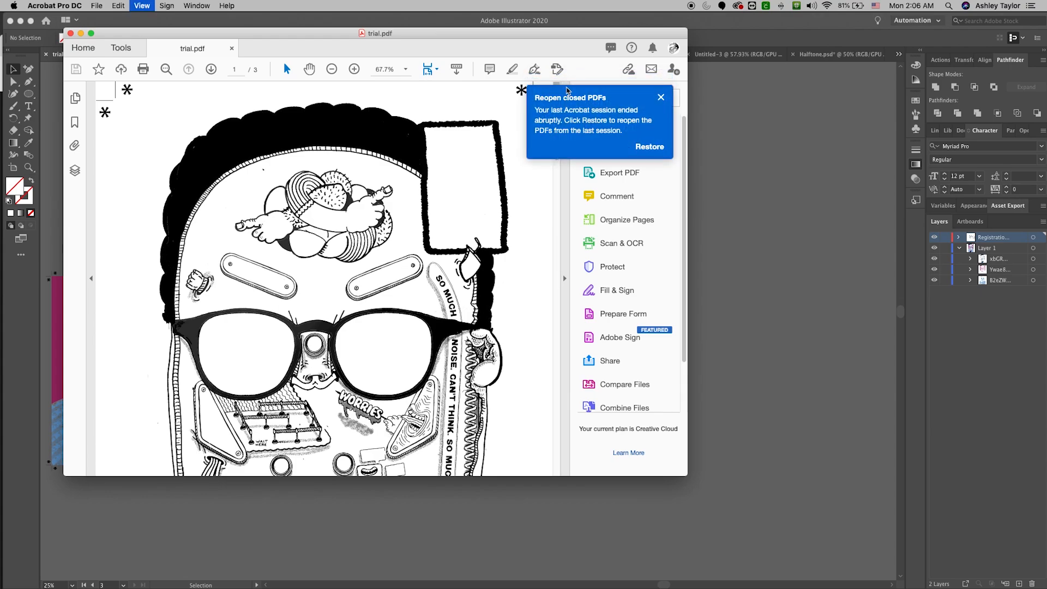
pyautogui.press('super+l')
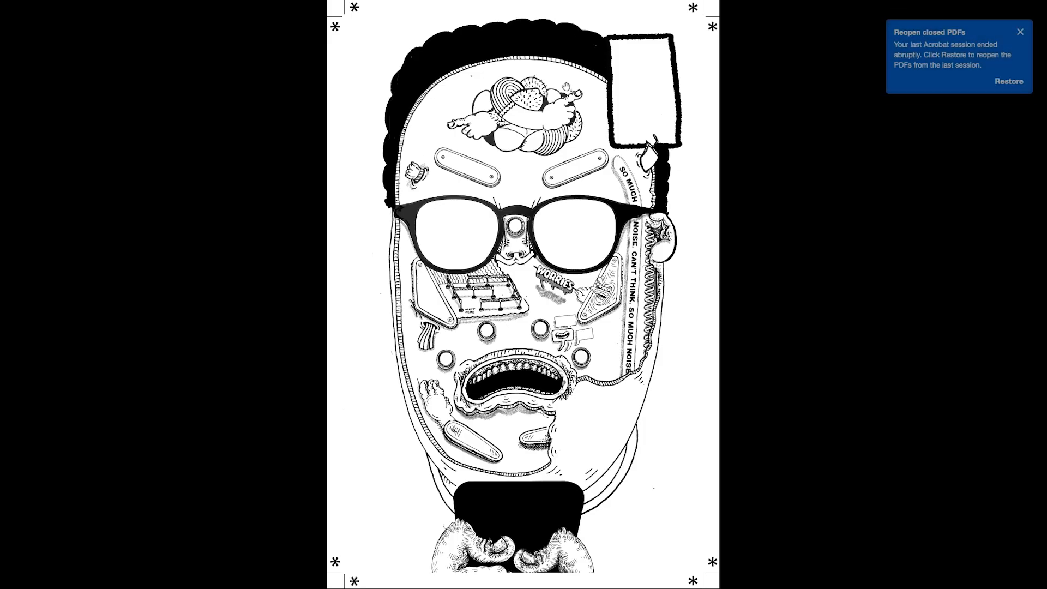
pyautogui.click(566, 86)
pyautogui.press('Right')
pyautogui.press('Right')
pyautogui.press('Left')
pyautogui.press('Left')
pyautogui.press('Right')
pyautogui.press('Right')
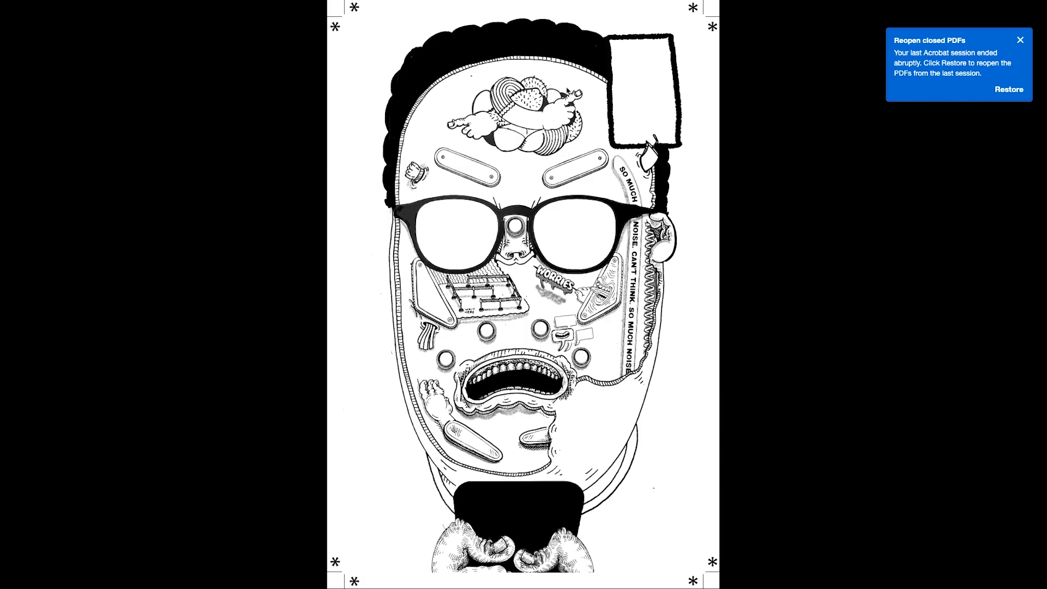
pyautogui.click(567, 90)
pyautogui.click(567, 91)
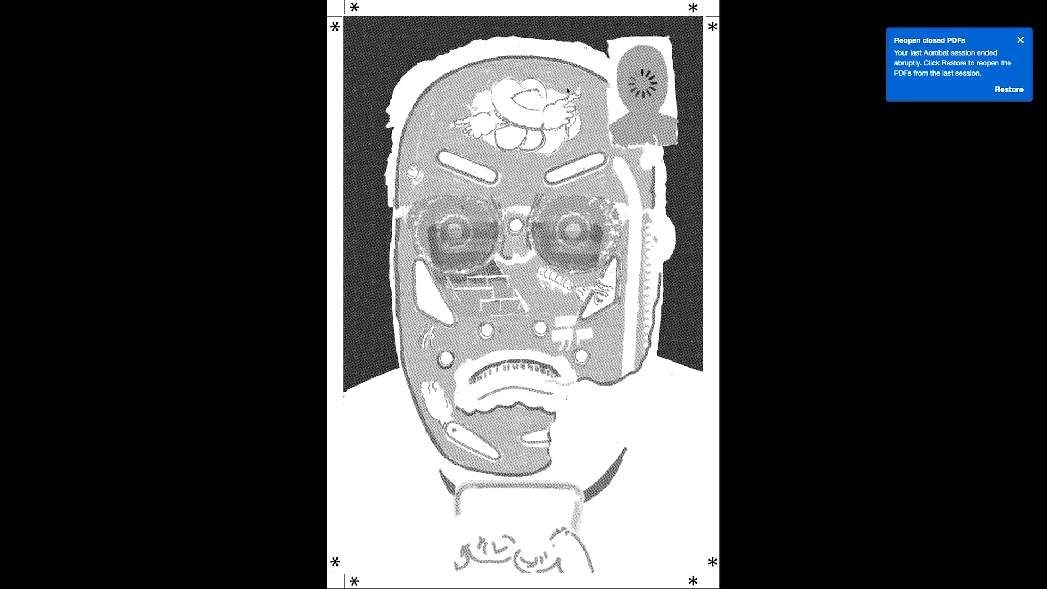